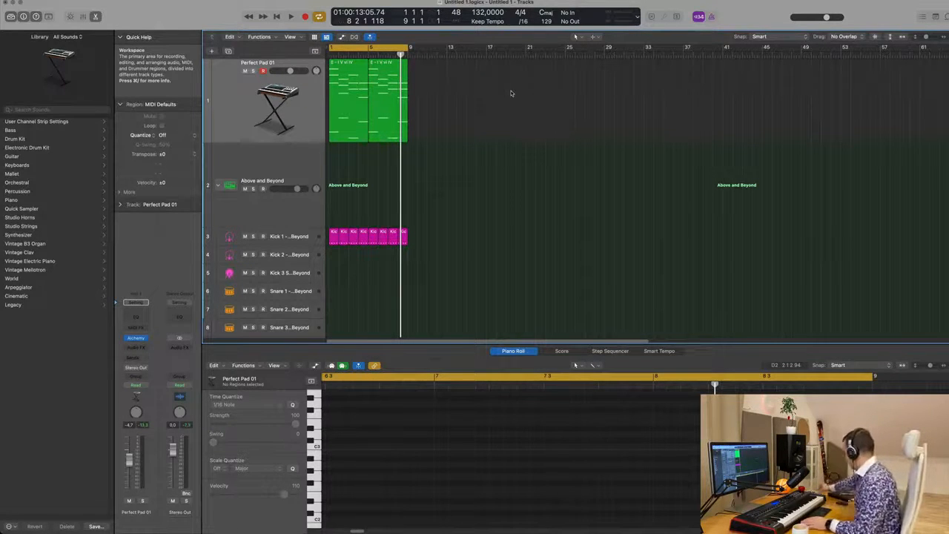
# Step: Play the project and listen to the pad and kick regions
pyautogui.press('space')
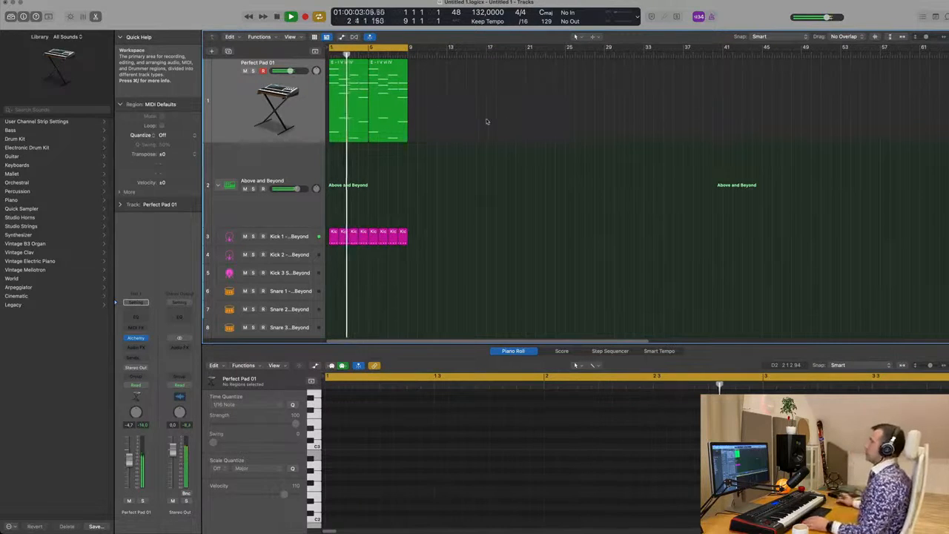
pyautogui.scroll(3, 448, 183)
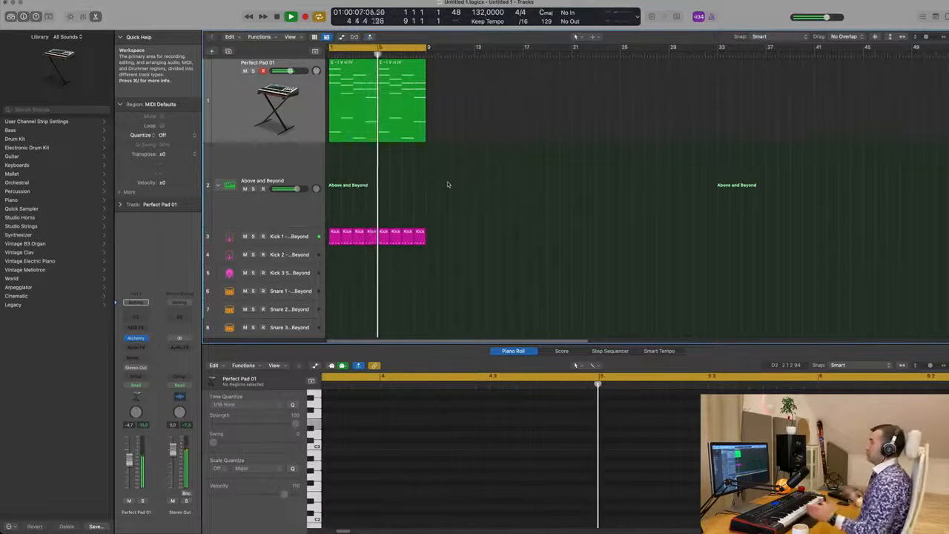
pyautogui.scroll(-2, 448, 183)
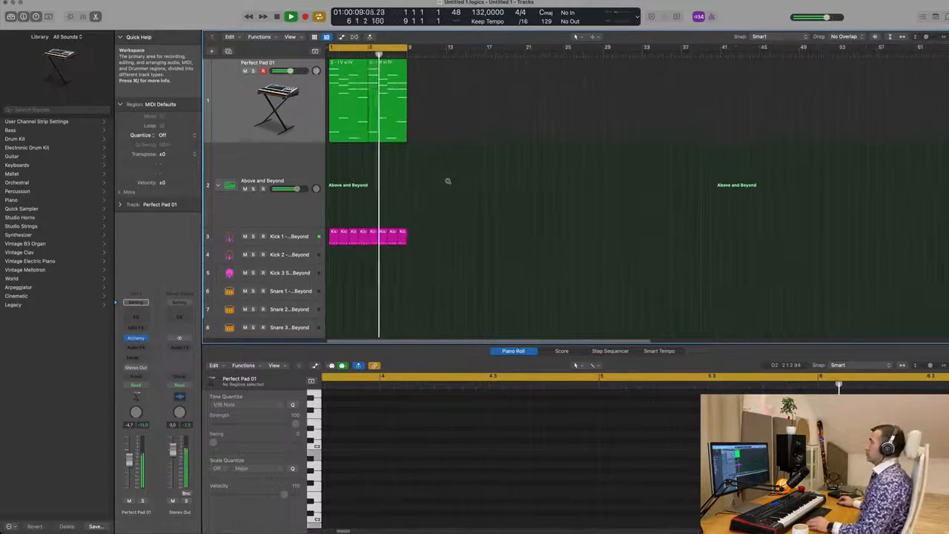
pyautogui.scroll(-1, 450, 182)
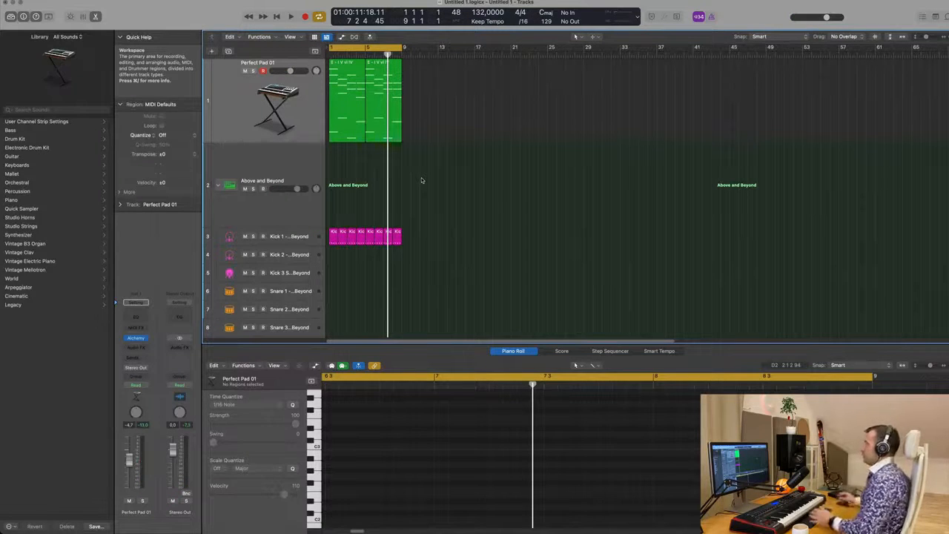
pyautogui.click(302, 137)
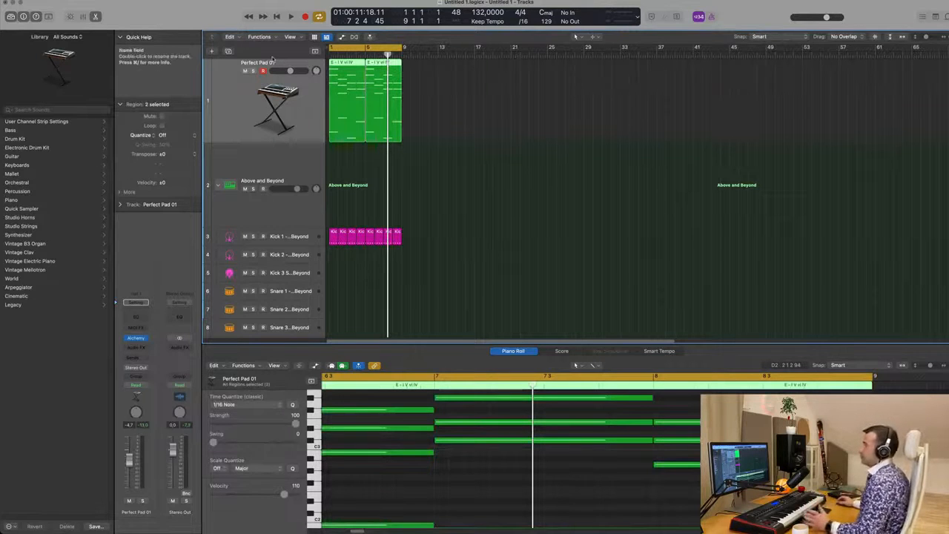
pyautogui.scroll(-3, 467, 196)
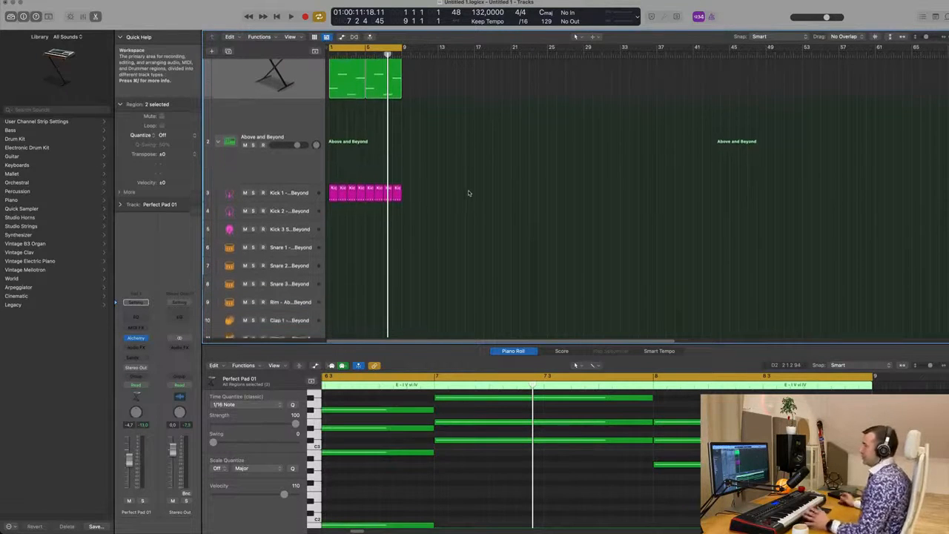
pyautogui.click(468, 194)
pyautogui.press('Return')
pyautogui.press('space')
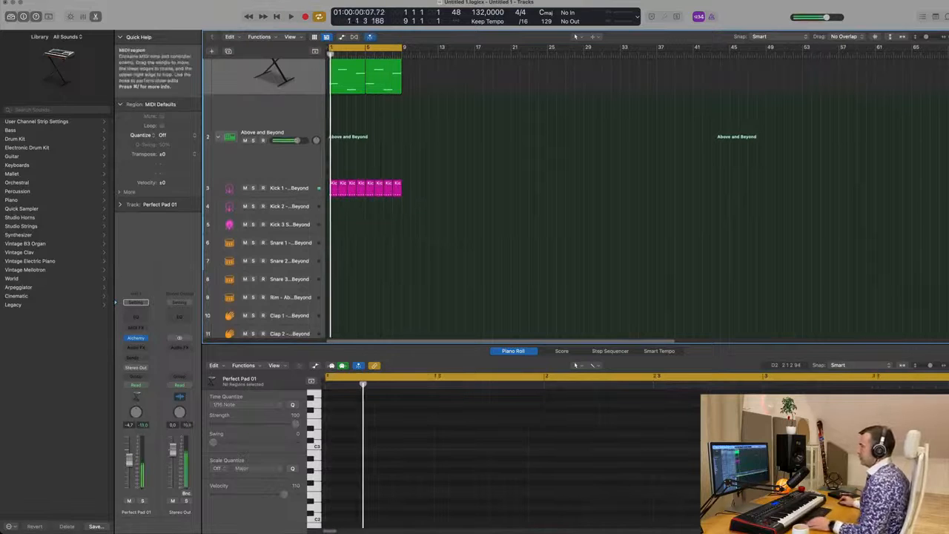
# Step: Copy the Kick 1 regions onto the Kick 2 track and transpose the selected kick notes up three semitones
pyautogui.click(344, 186)
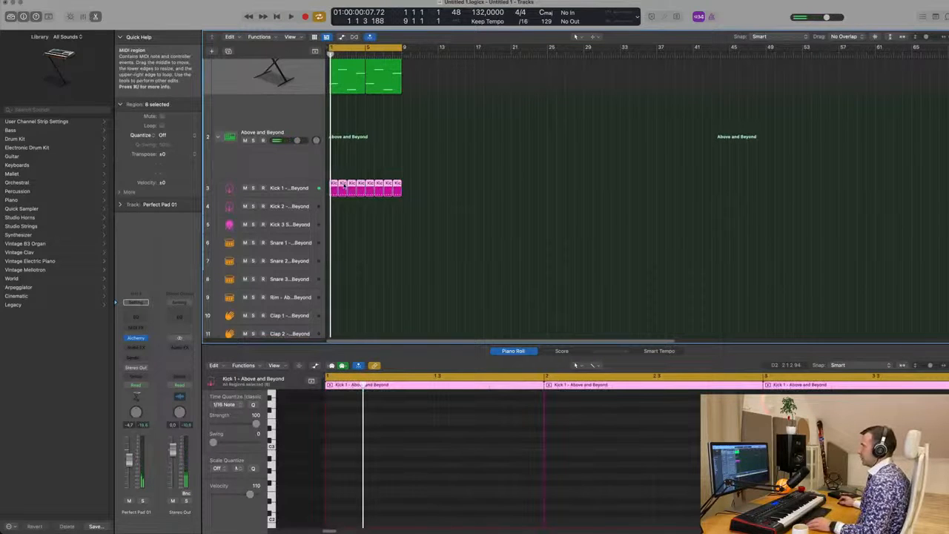
pyautogui.moveTo(343, 194); pyautogui.dragTo(345, 212)
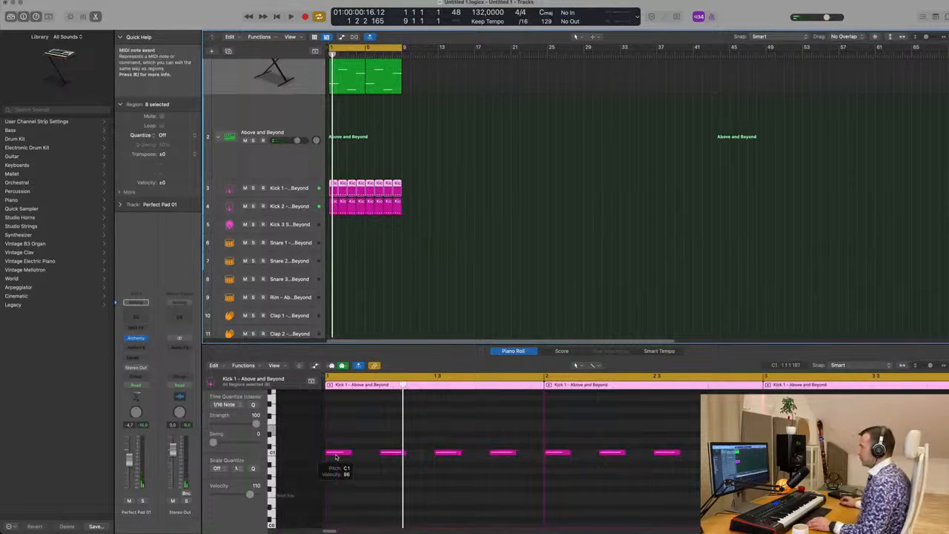
pyautogui.press('super+a')
pyautogui.hotkey('alt', 'Up')
pyautogui.hotkey('alt', 'Up')
pyautogui.hotkey('alt', 'Up')
pyautogui.hotkey('alt', 'Up')
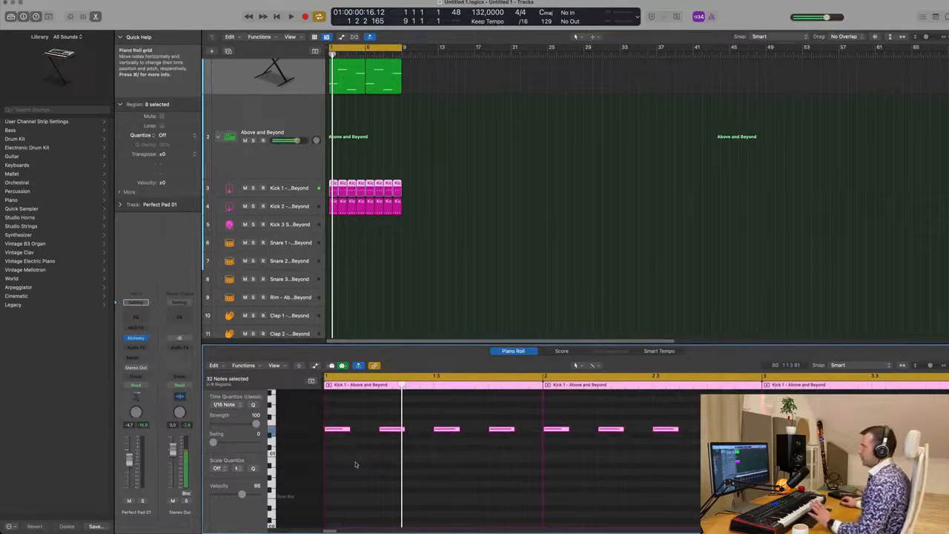
# Step: Select the Kick 2 track's regions and transpose all their notes up three semitones
pyautogui.click(391, 209)
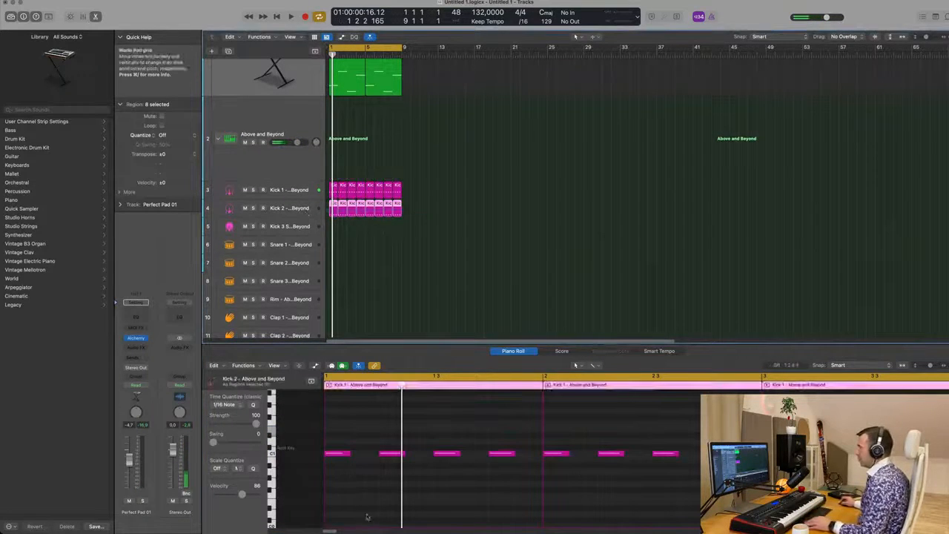
pyautogui.press('super+a')
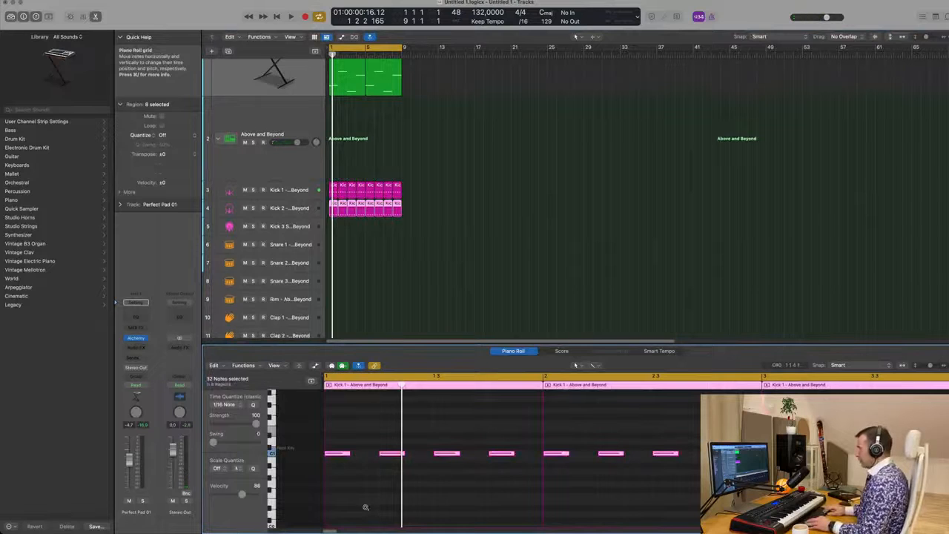
pyautogui.hotkey('alt', 'Up')
pyautogui.hotkey('alt', 'Up')
pyautogui.hotkey('alt', 'Up')
pyautogui.hotkey('alt', 'Up')
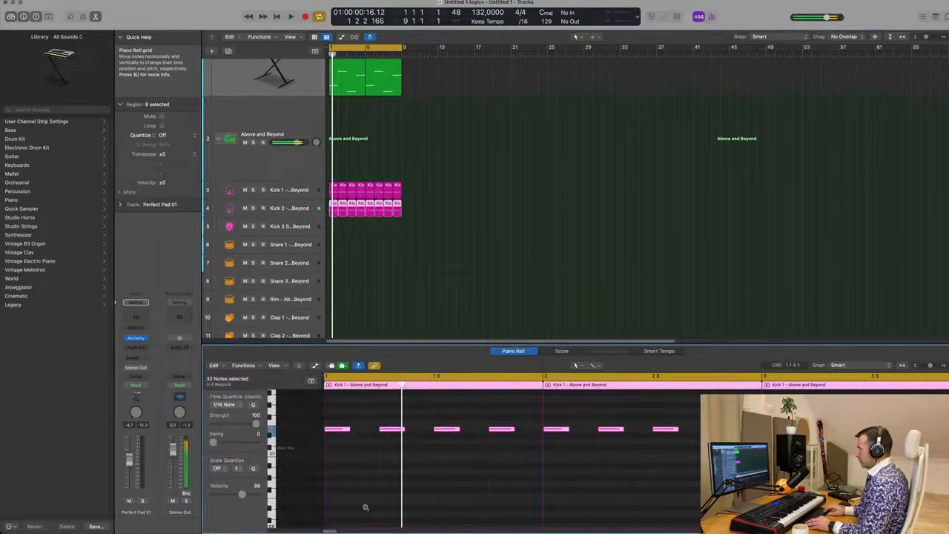
# Step: Set the project key signature to E minor
pyautogui.press('space')
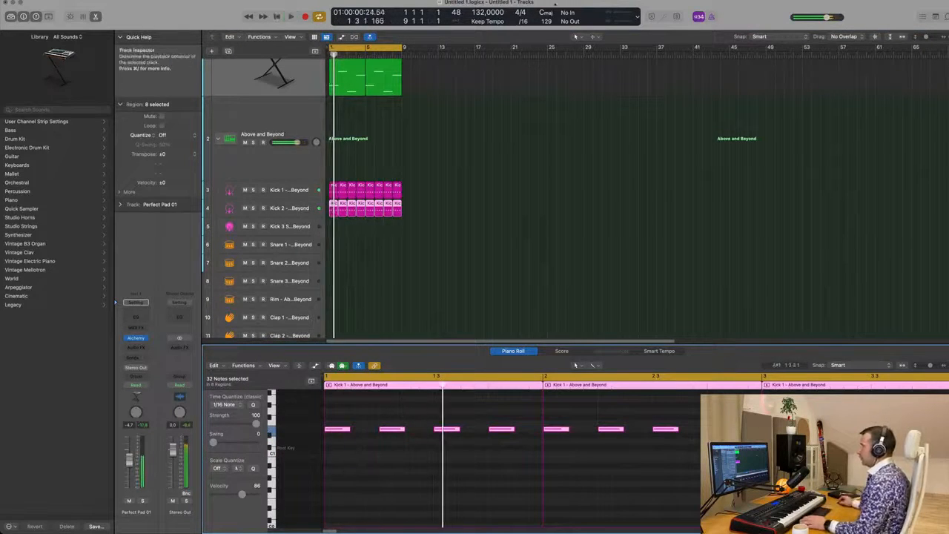
pyautogui.click(545, 12)
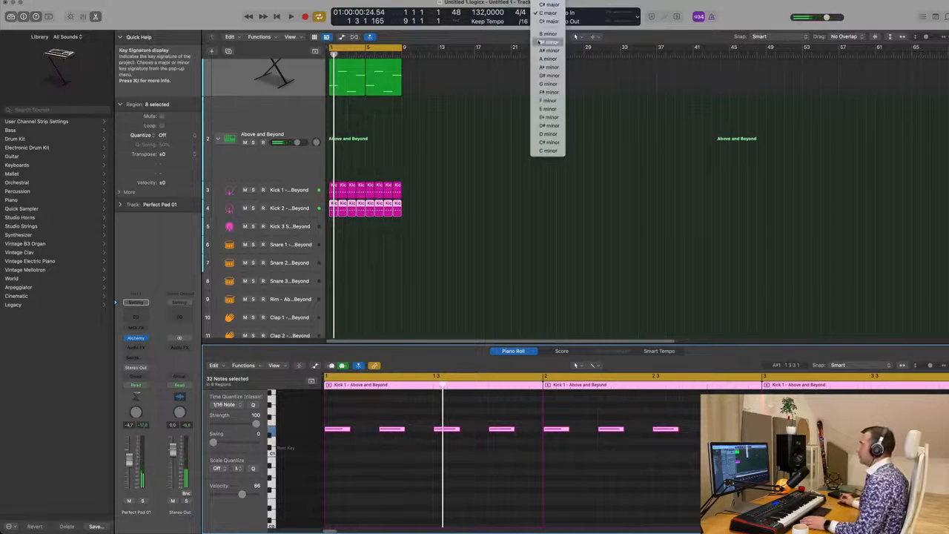
pyautogui.click(550, 109)
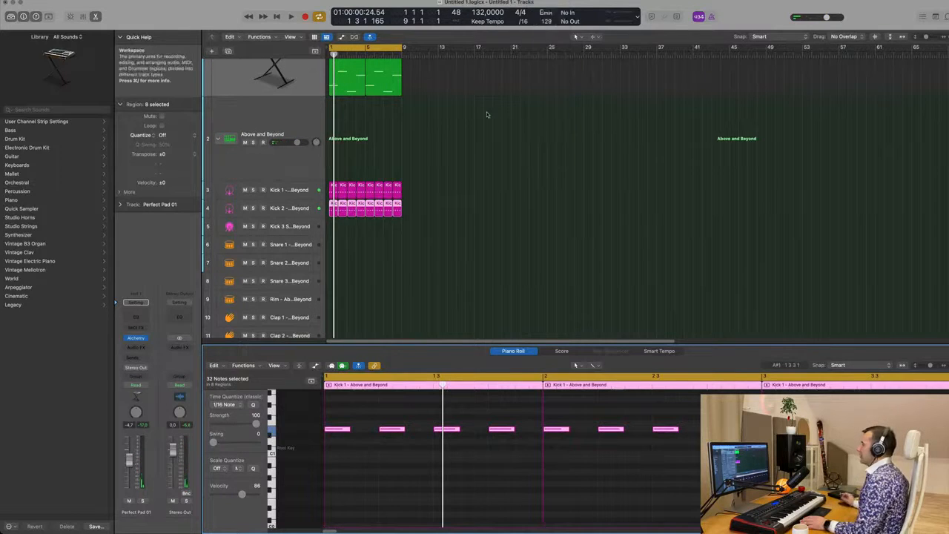
pyautogui.click(445, 140)
pyautogui.press('space')
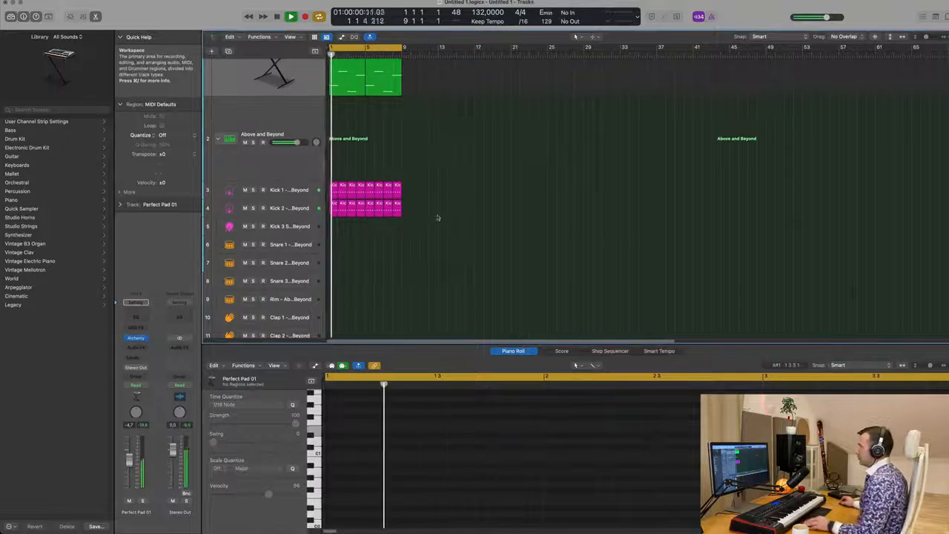
# Step: Select the Kick 2 regions and transpose all their notes down one octave
pyautogui.press('space')
pyautogui.moveTo(422, 210); pyautogui.dragTo(332, 212)
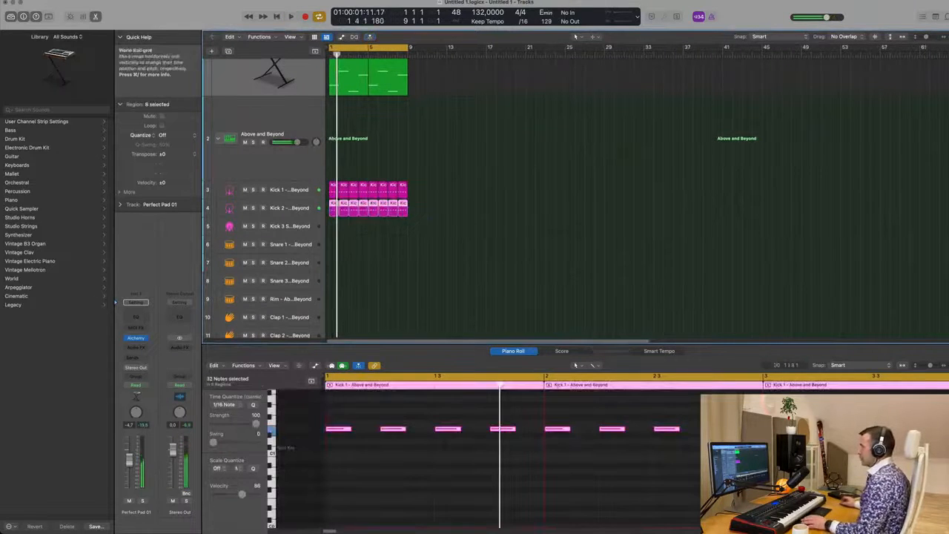
pyautogui.click(404, 481)
pyautogui.press('super+a')
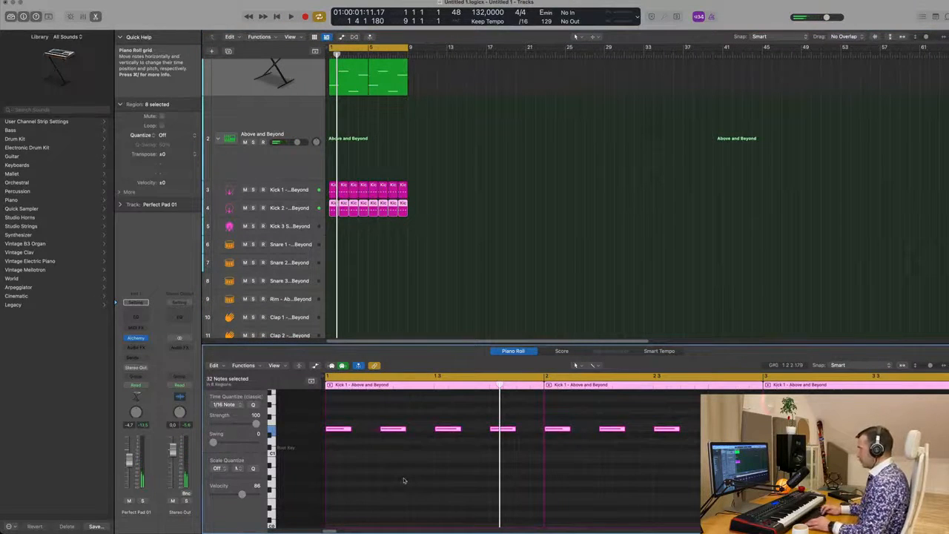
pyautogui.hotkey('alt', 'shift', 'Down')
# Step: Play the project to hear the transposed kick layers
pyautogui.press('space')
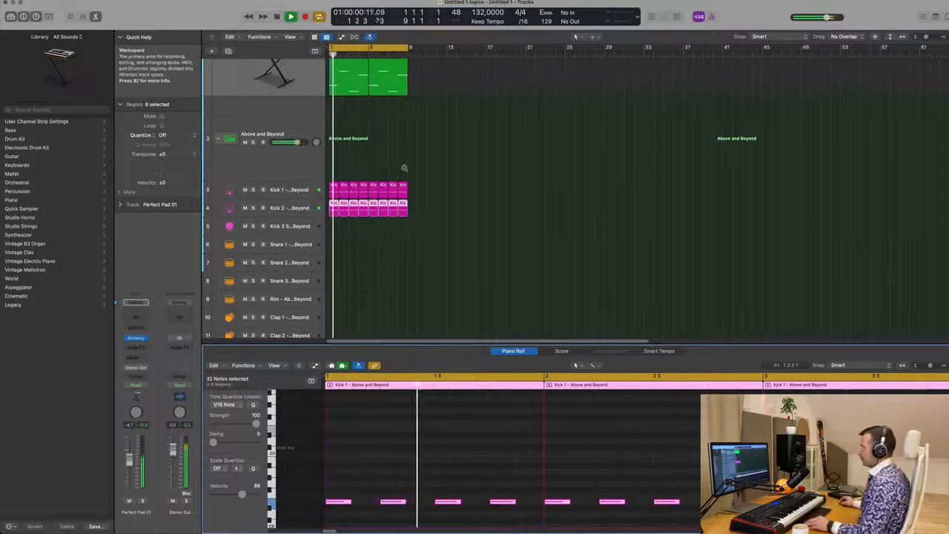
pyautogui.scroll(-5, 405, 169)
pyautogui.scroll(3, 389, 176)
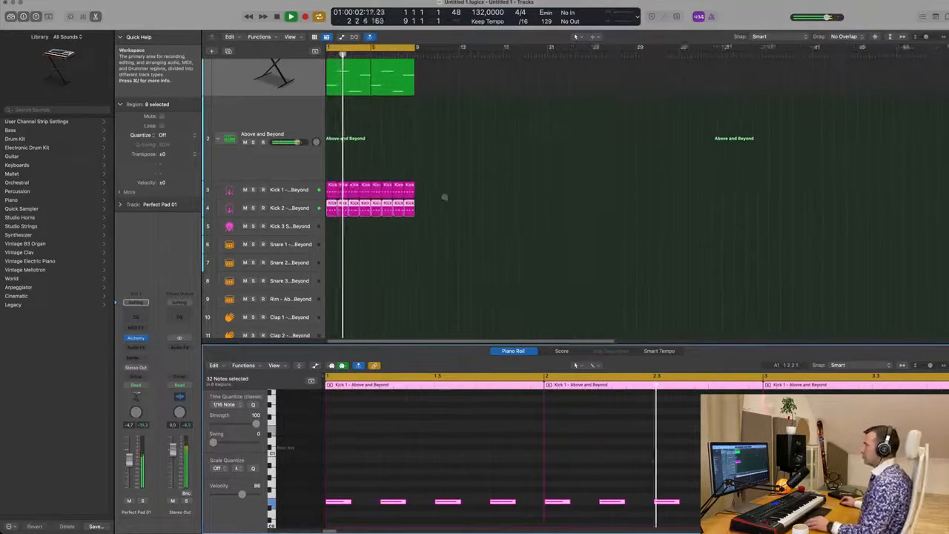
pyautogui.press('space')
pyautogui.press('space')
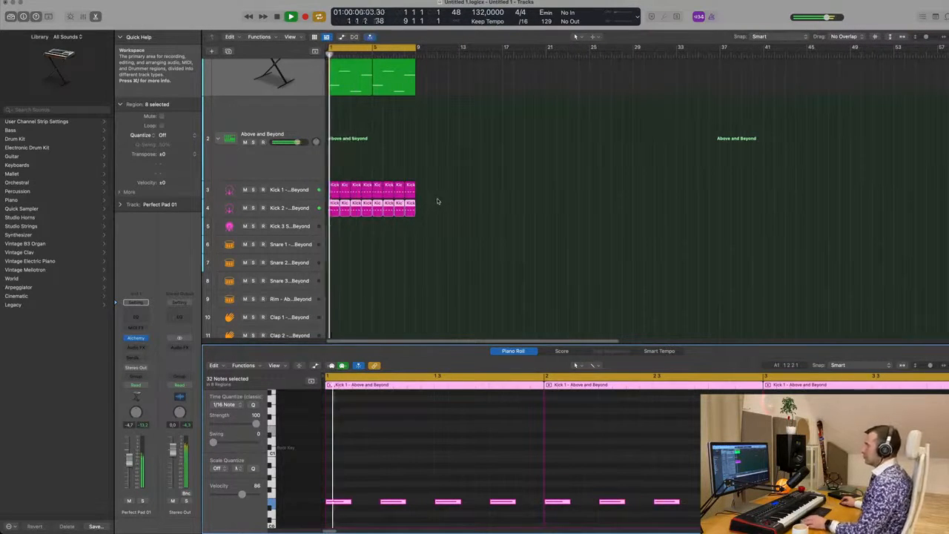
pyautogui.scroll(-1, 438, 201)
pyautogui.scroll(3, 260, 119)
pyautogui.press('space')
# Step: Open the Perfect Pad 01 Alchemy instrument window and close it again
pyautogui.click(260, 119)
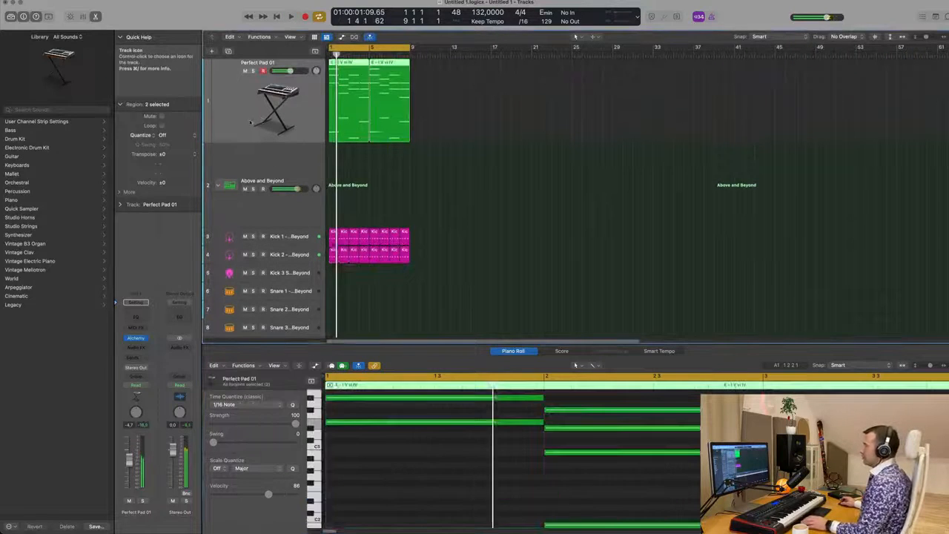
pyautogui.press('space')
pyautogui.click(136, 338)
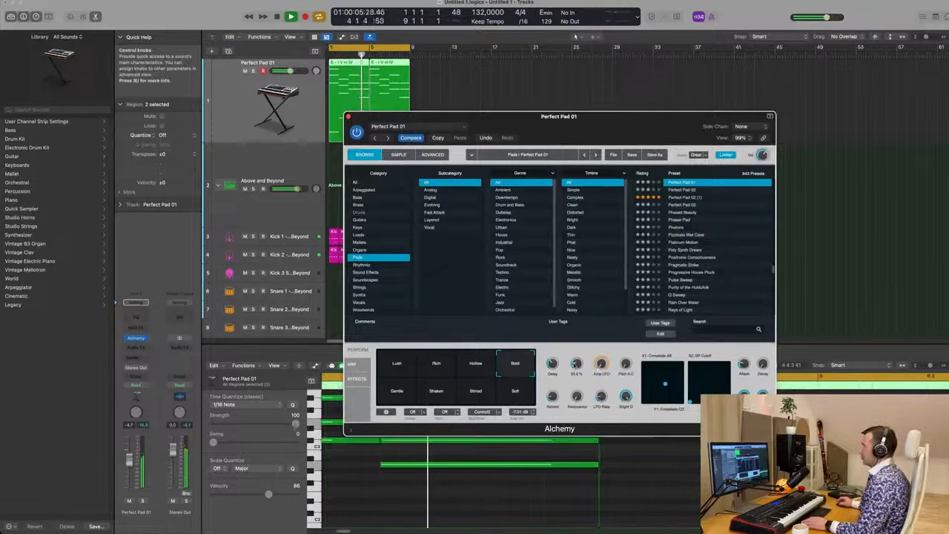
pyautogui.moveTo(391, 121); pyautogui.dragTo(282, 146)
pyautogui.press('super+w')
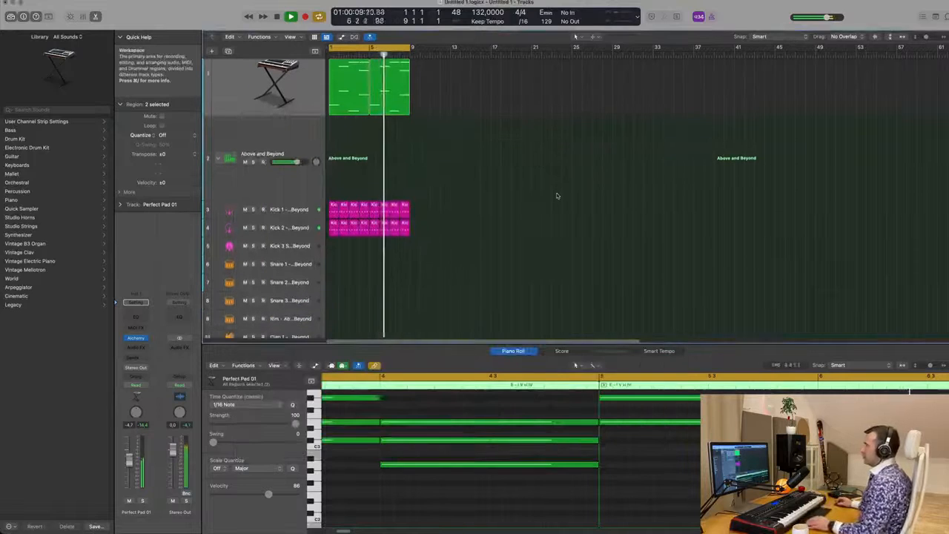
# Step: Copy the first region of the Kick 2 track onto the Snare 1 track
pyautogui.press('Return')
pyautogui.scroll(-3, 488, 201)
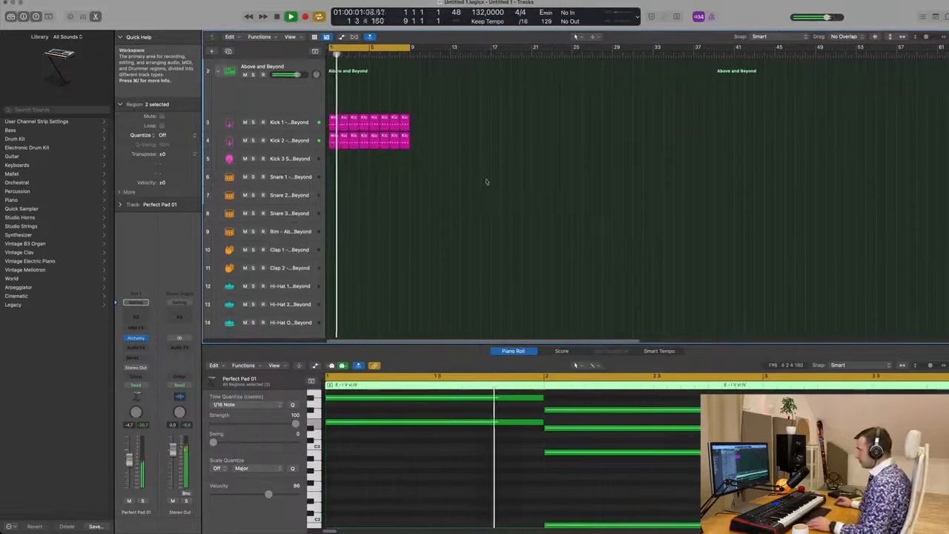
pyautogui.press('space')
pyautogui.click(331, 141)
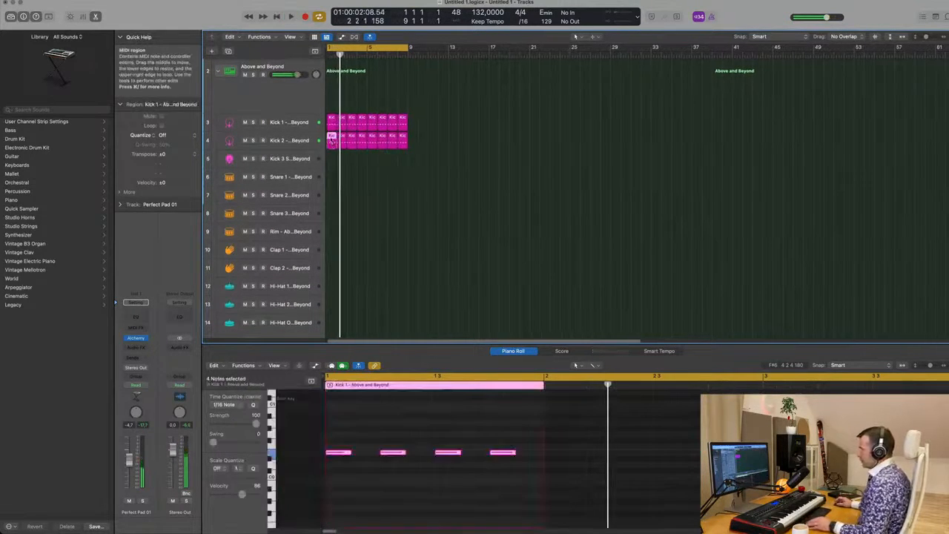
pyautogui.moveTo(331, 142); pyautogui.dragTo(334, 178)
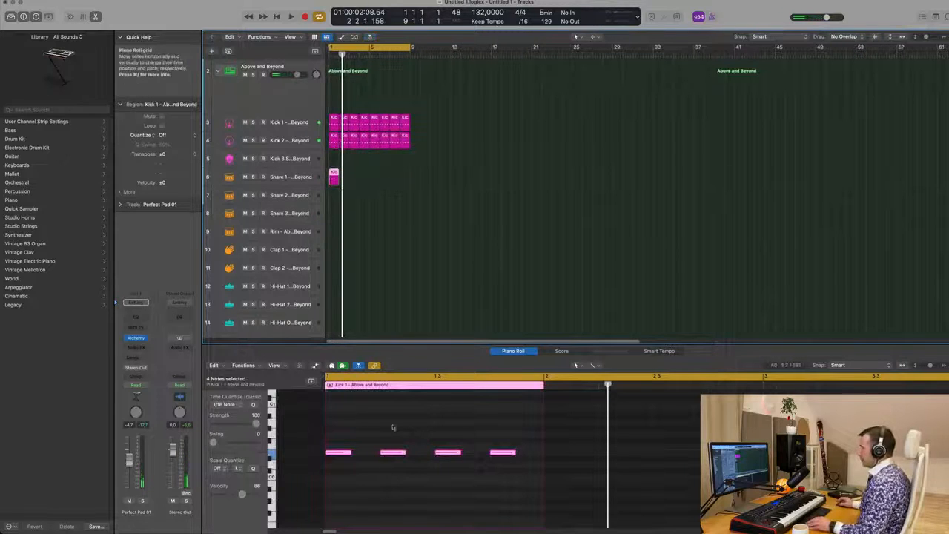
# Step: Delete the notes on beats 1 and 3 of the copied snare region, keeping the two backbeat notes
pyautogui.moveTo(315, 472); pyautogui.dragTo(317, 472)
pyautogui.press('Delete')
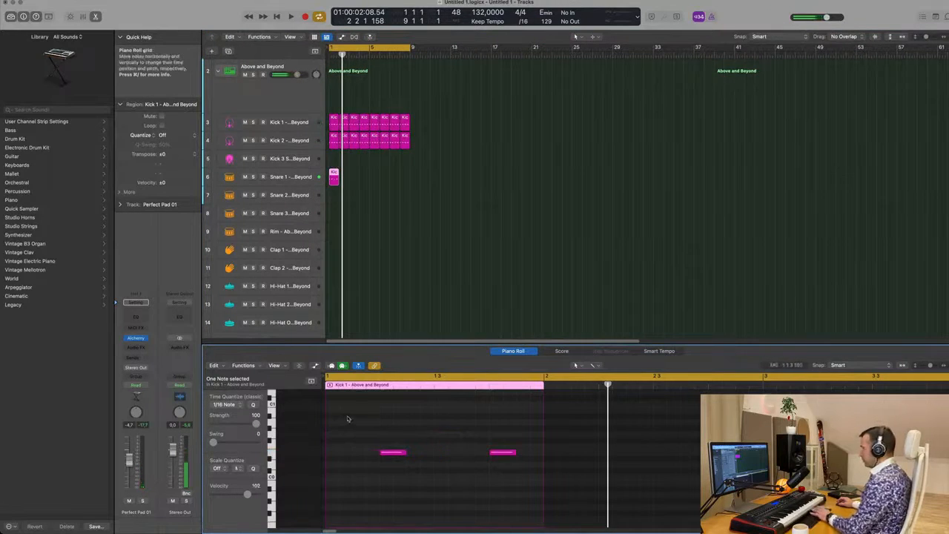
pyautogui.moveTo(359, 420); pyautogui.dragTo(519, 486)
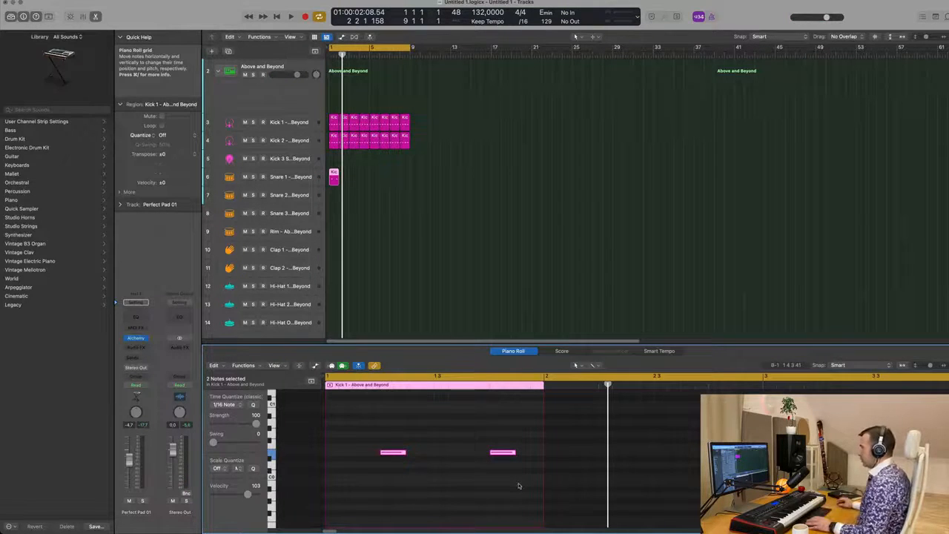
pyautogui.press('space')
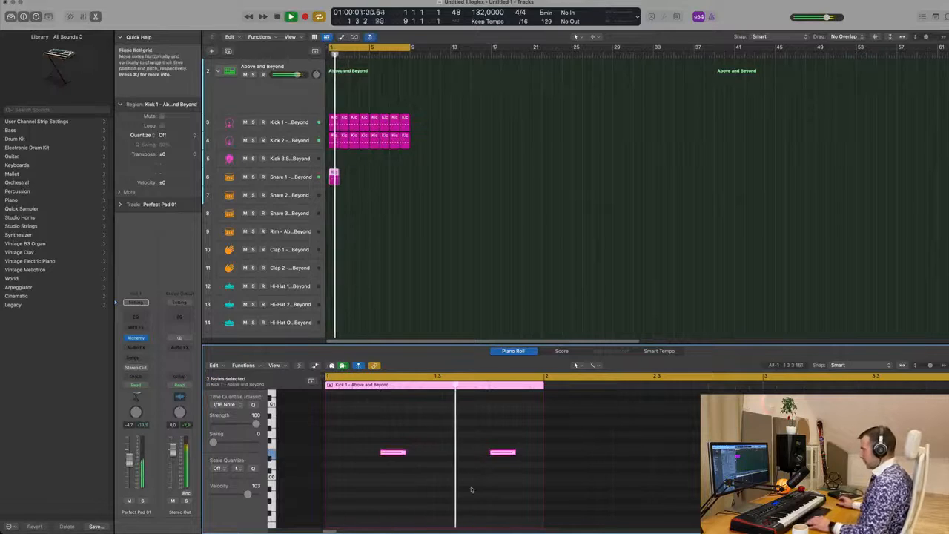
# Step: Repeat the snare region across the first eight bars and select the Snare 1 track
pyautogui.press('Delete')
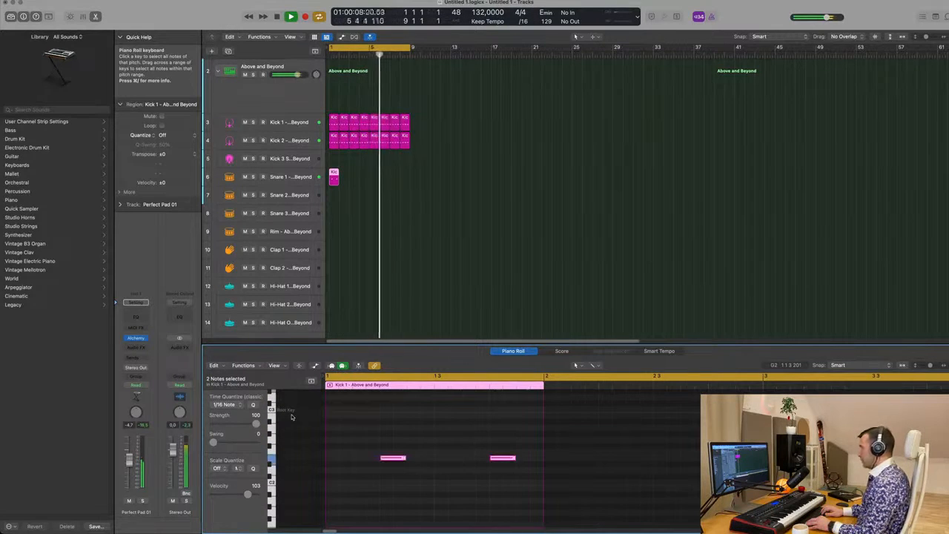
pyautogui.press('Return')
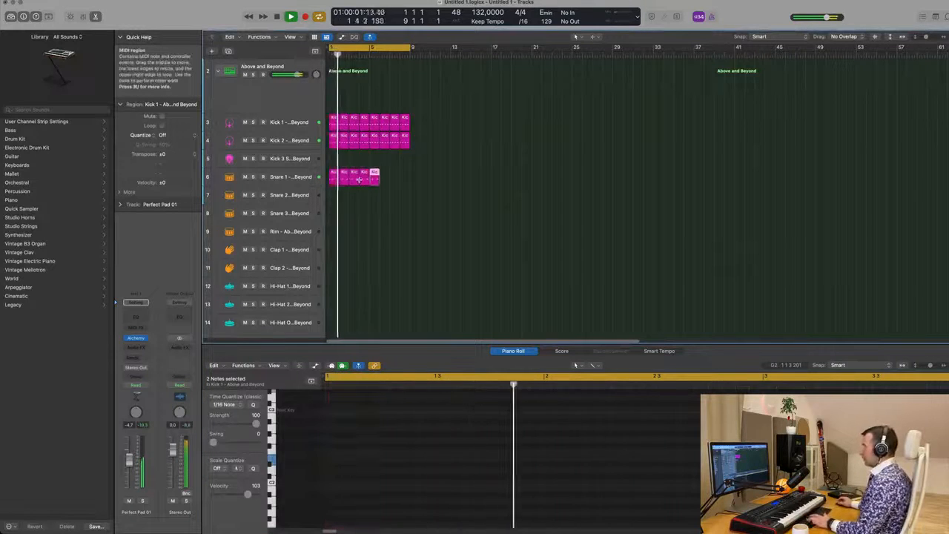
pyautogui.click(298, 179)
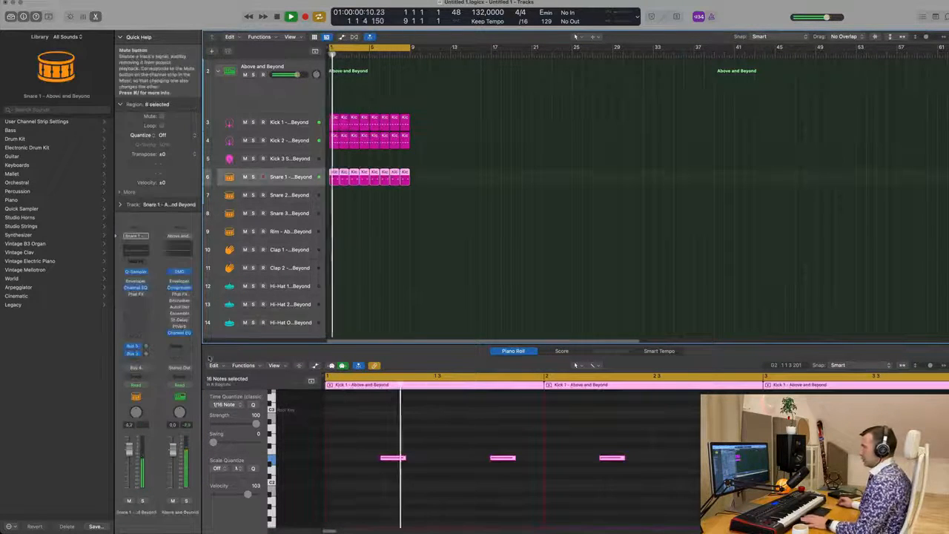
# Step: Lower the Snare 1 channel volume to -4.6 dB
pyautogui.moveTo(132, 467); pyautogui.dragTo(132, 468)
pyautogui.press('space')
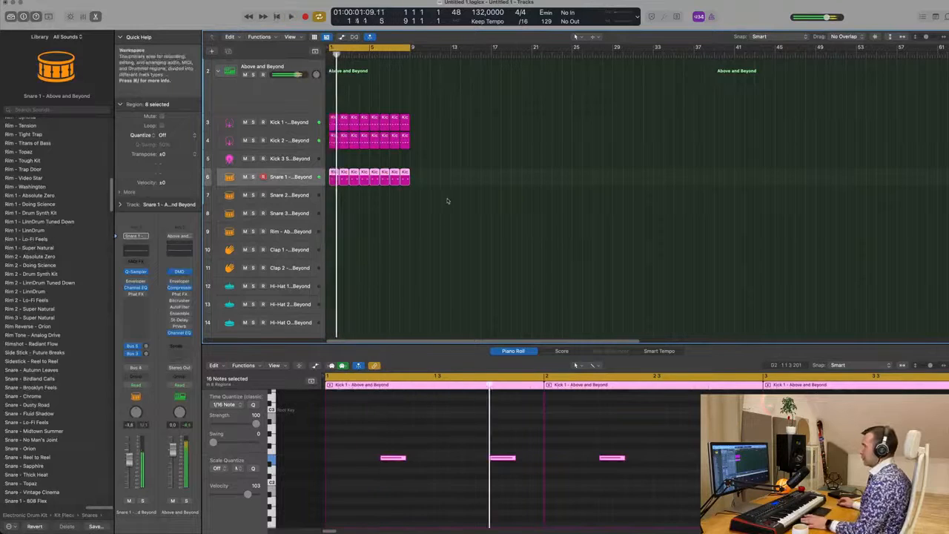
# Step: Audition the snare regions on the Snare 2 and Snare 3 tracks during playback, then move them back to Snare 1
pyautogui.moveTo(445, 180); pyautogui.dragTo(356, 195)
pyautogui.press('space')
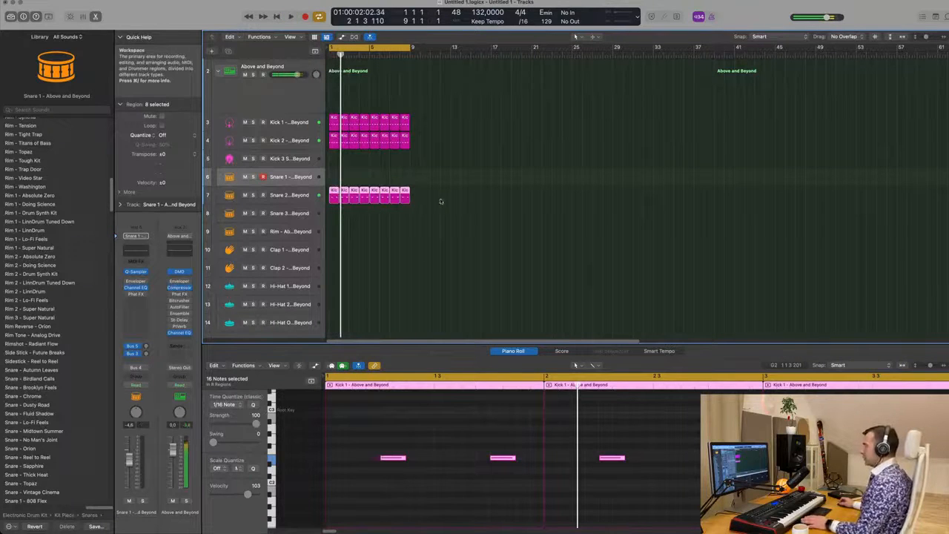
pyautogui.press('space')
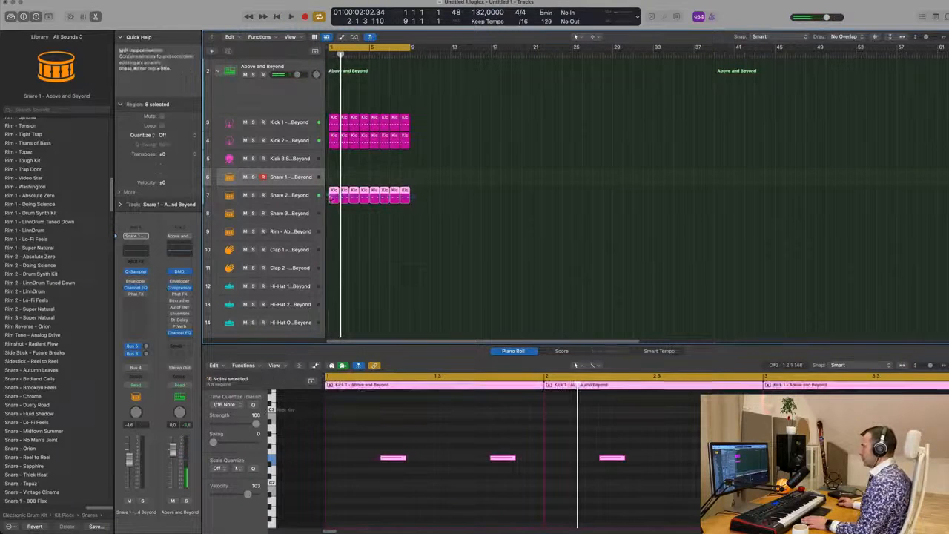
pyautogui.moveTo(335, 195); pyautogui.dragTo(333, 213)
pyautogui.press('space')
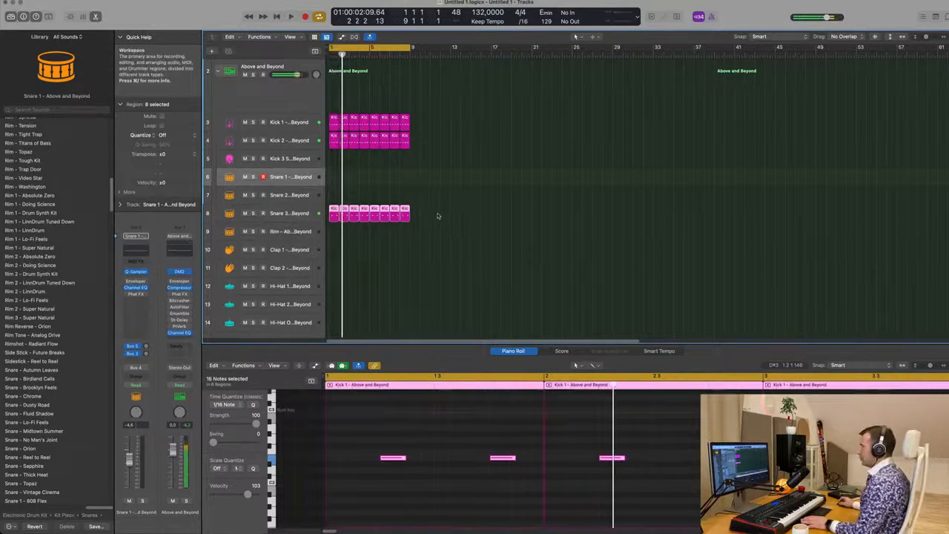
pyautogui.moveTo(334, 207); pyautogui.dragTo(333, 178)
pyautogui.press('space')
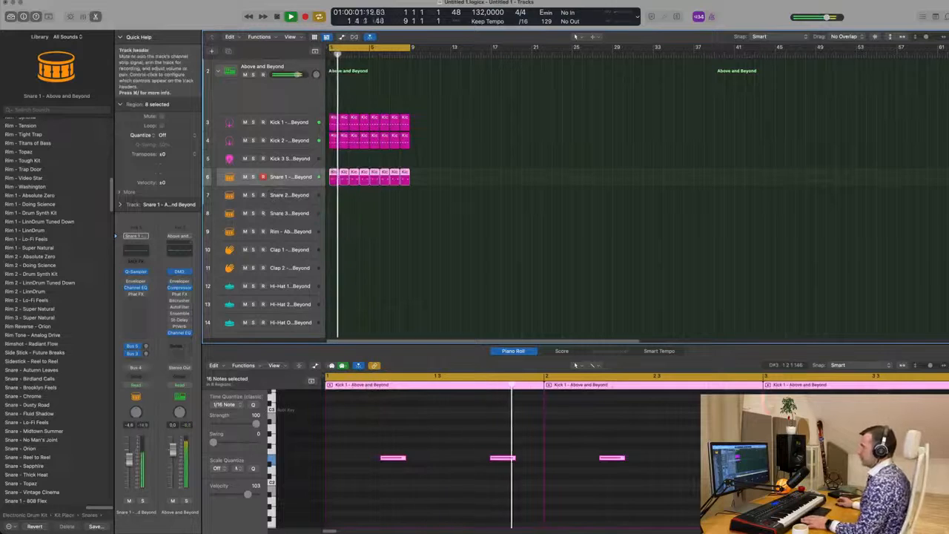
pyautogui.press('space')
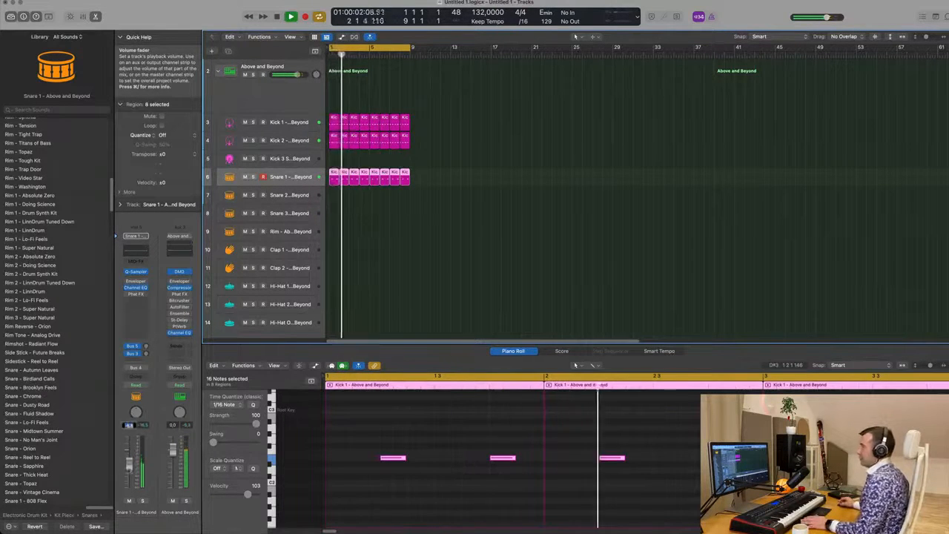
# Step: Copy the first Kick 1 region onto the Hi-Hat 1 track and play it back
pyautogui.click(384, 284)
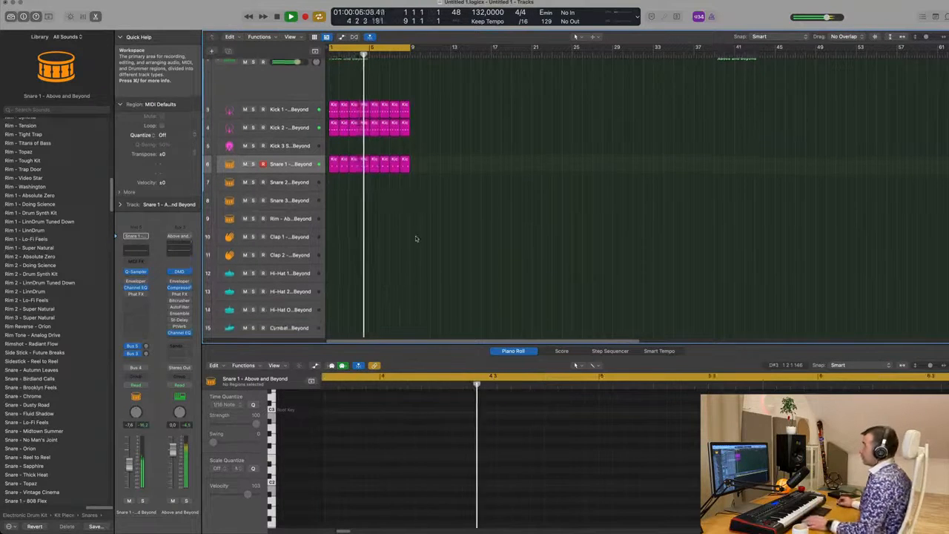
pyautogui.scroll(-2, 400, 223)
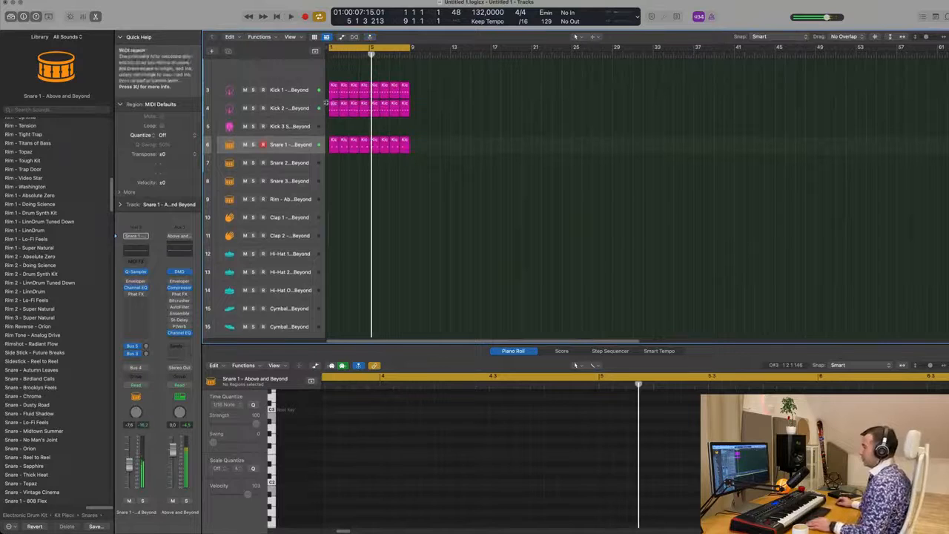
pyautogui.moveTo(335, 109); pyautogui.dragTo(336, 256)
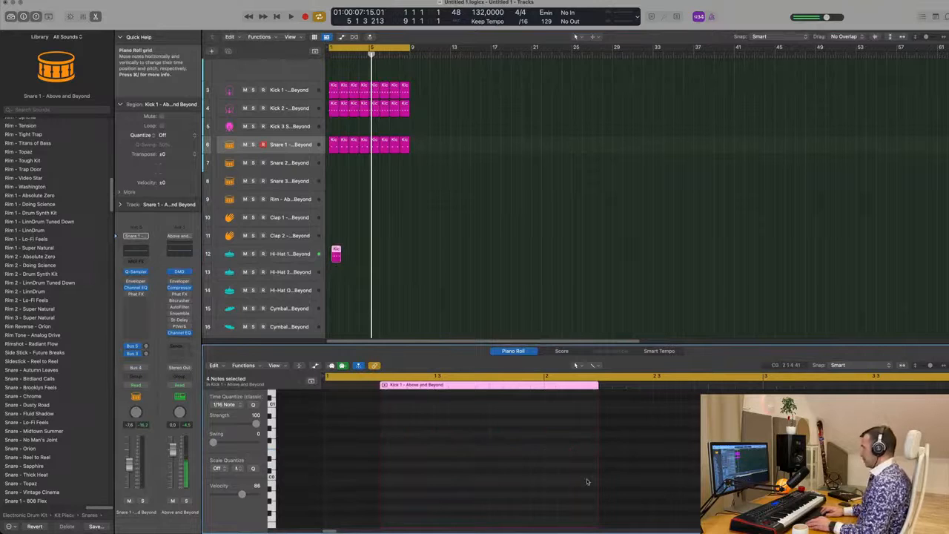
pyautogui.scroll(5, 503, 492)
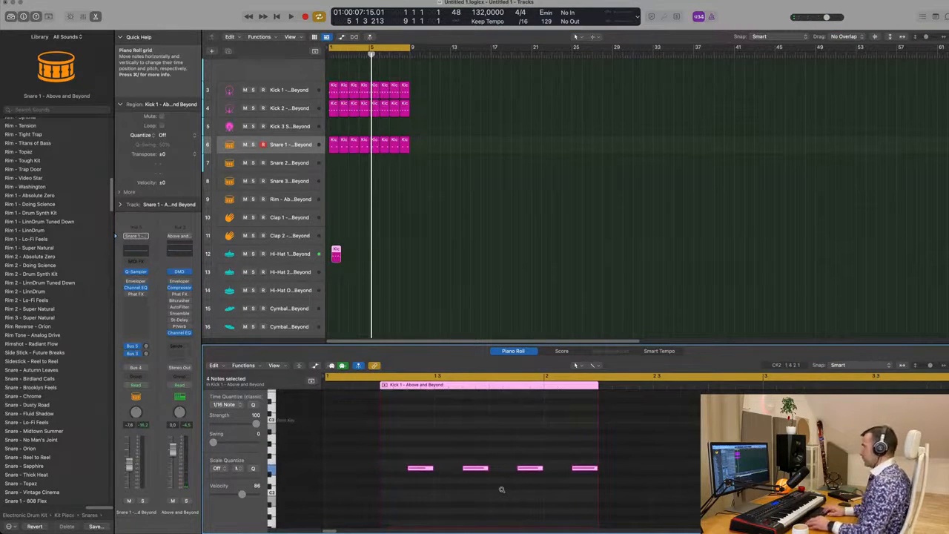
pyautogui.press('space')
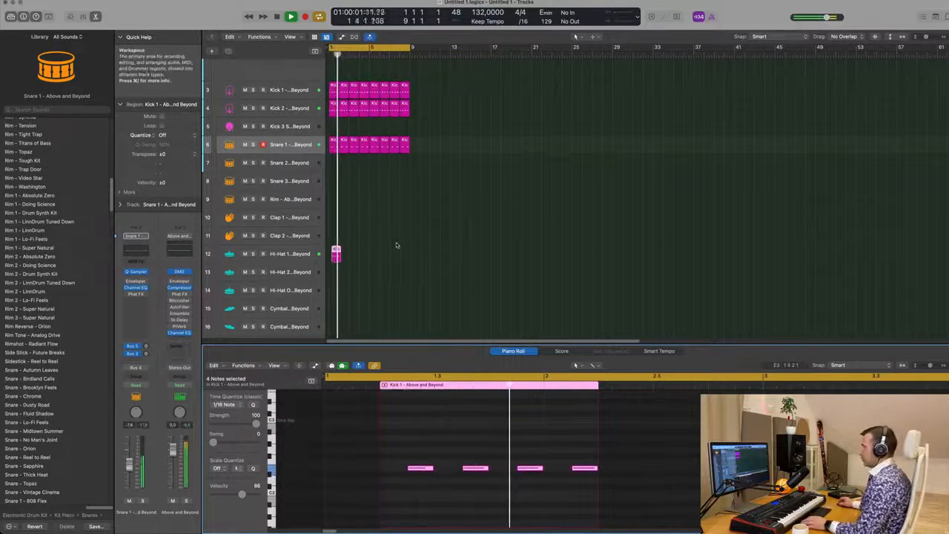
pyautogui.press('space')
# Step: Shift the Hi-Hat 1 region to start at bar 1 and repeat it across the first eight bars
pyautogui.click(335, 253)
pyautogui.scroll(5, 336, 253)
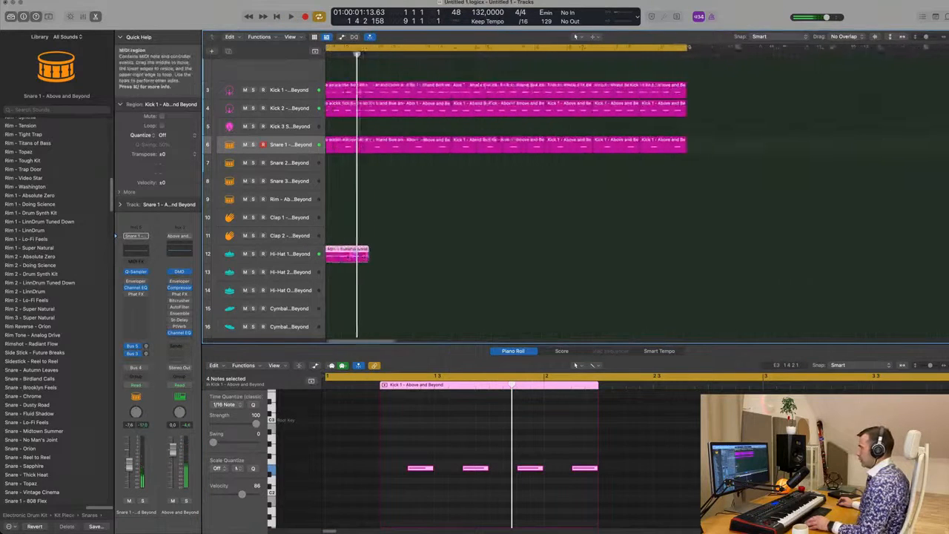
pyautogui.moveTo(357, 253); pyautogui.dragTo(344, 252)
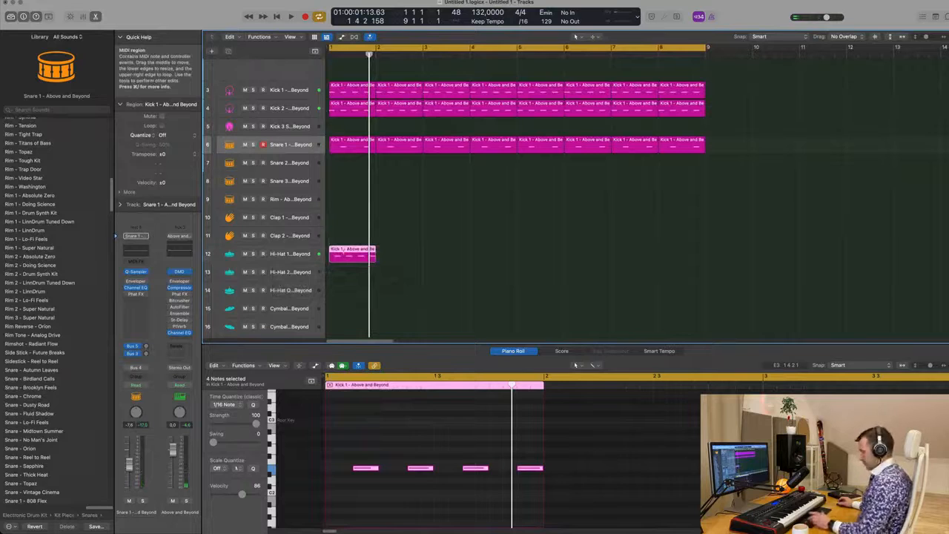
pyautogui.press('super+r')
pyautogui.press('super+r')
pyautogui.press('super+r')
pyautogui.press('super+r')
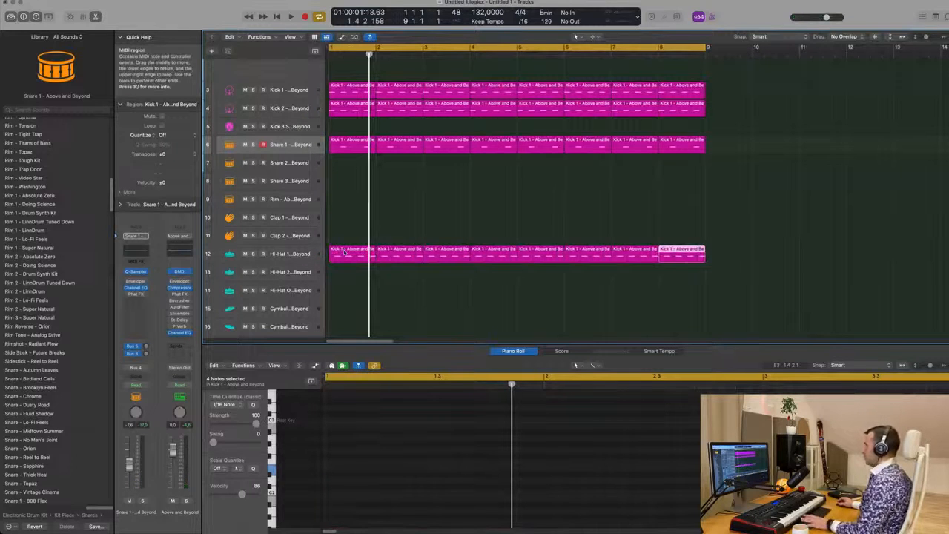
# Step: Play the arrangement and scroll through the tracks to review the drum pattern
pyautogui.press('space')
pyautogui.scroll(-8, 347, 263)
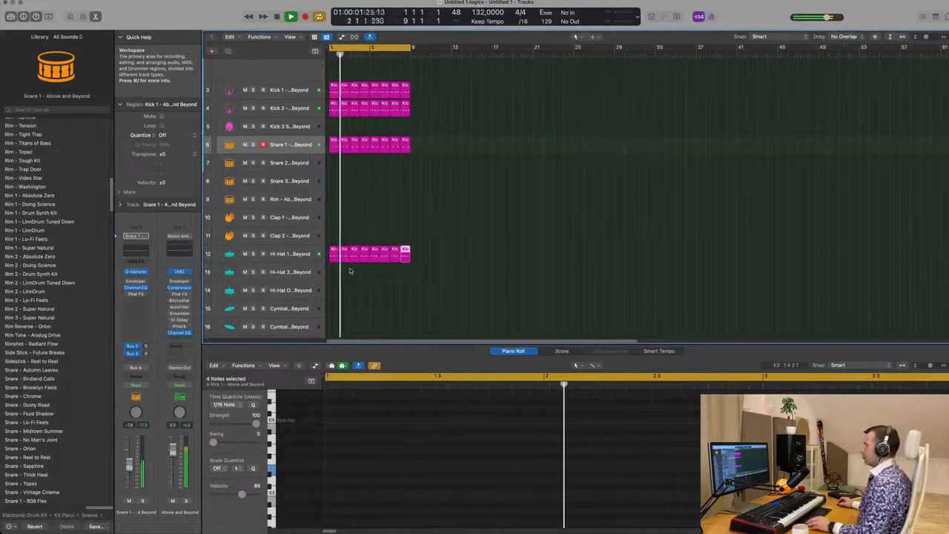
pyautogui.scroll(-1, 371, 264)
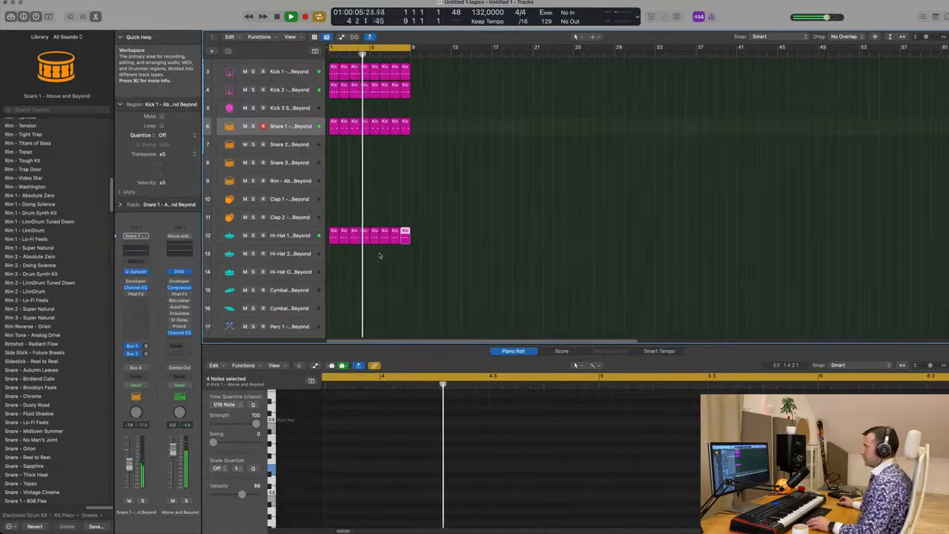
pyautogui.scroll(-3, 377, 257)
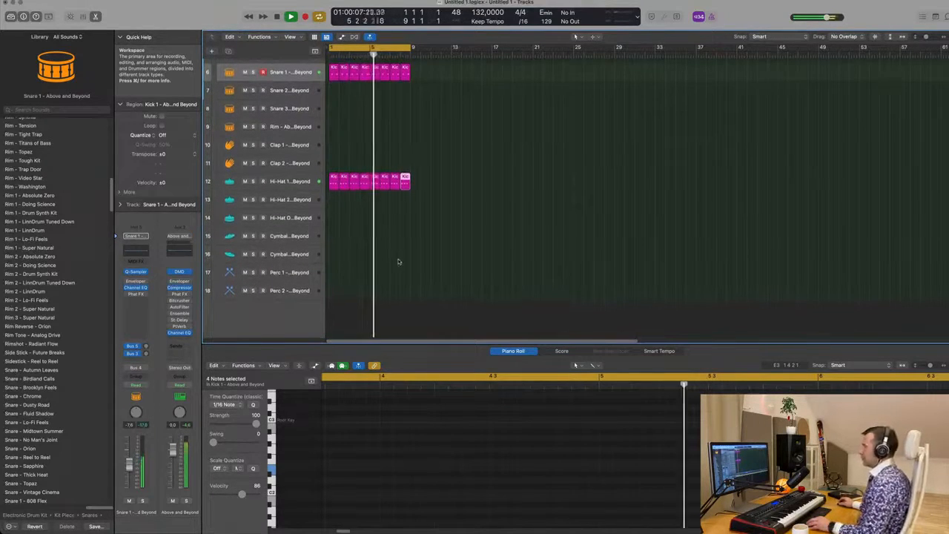
pyautogui.scroll(1, 397, 259)
pyautogui.scroll(5, 418, 260)
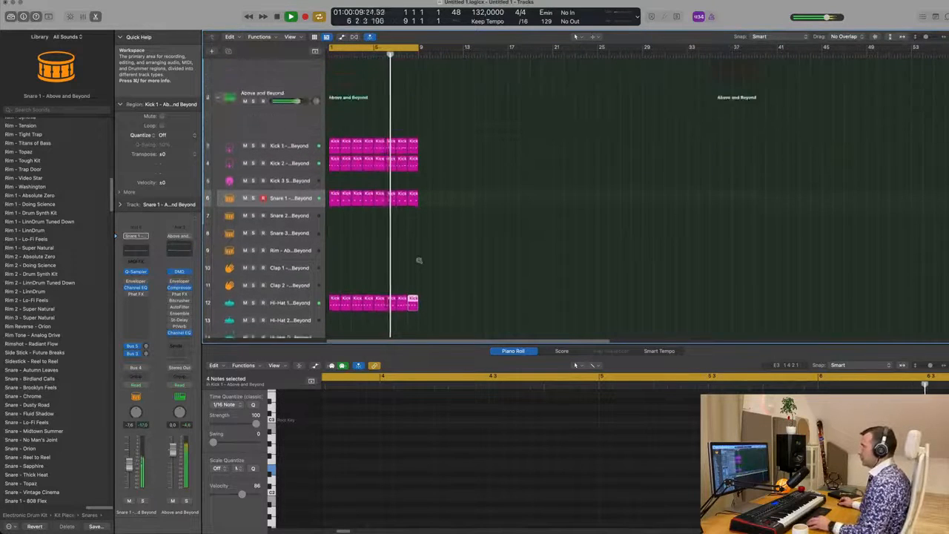
pyautogui.scroll(-4, 420, 260)
pyautogui.scroll(-2, 487, 176)
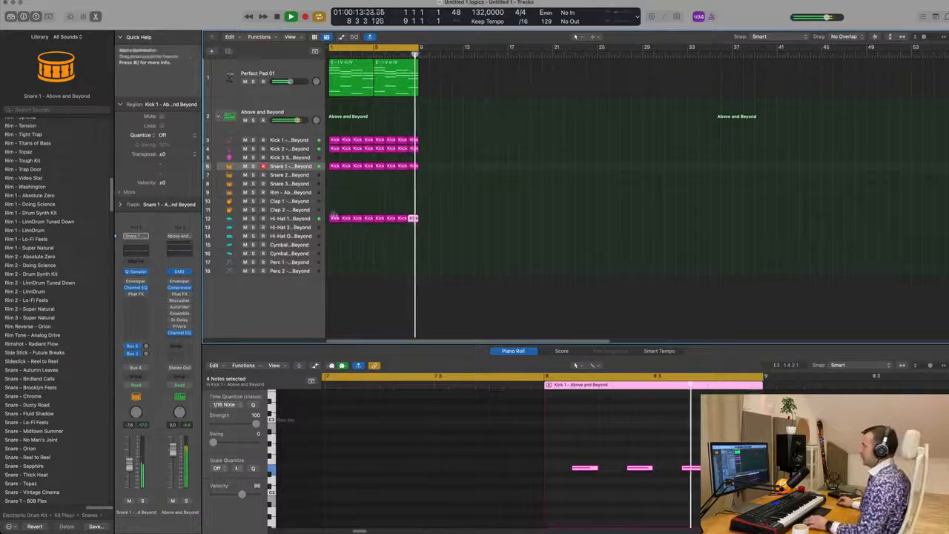
# Step: Select the Hi-Hat 1 track and lower its channel volume while playing back
pyautogui.click(289, 219)
pyautogui.press('space')
pyautogui.press('space')
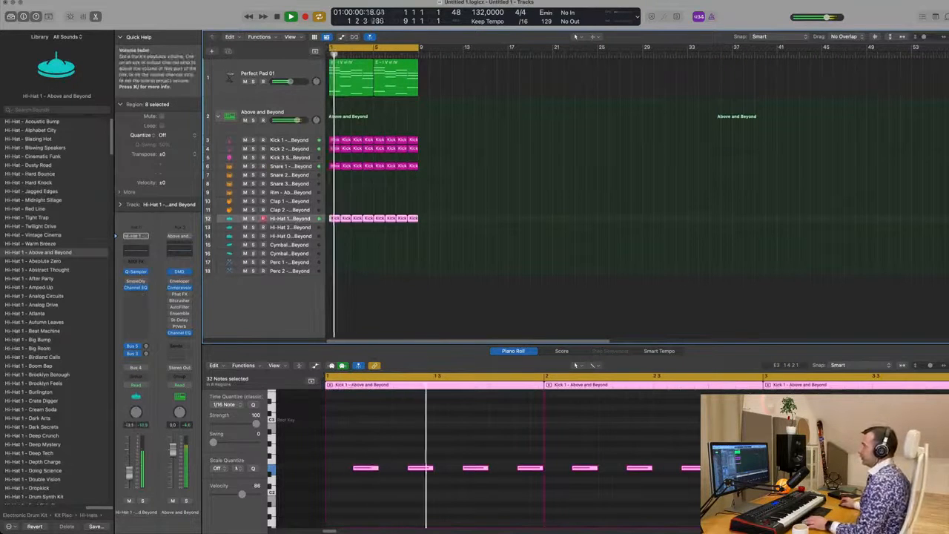
pyautogui.moveTo(129, 466); pyautogui.dragTo(129, 476)
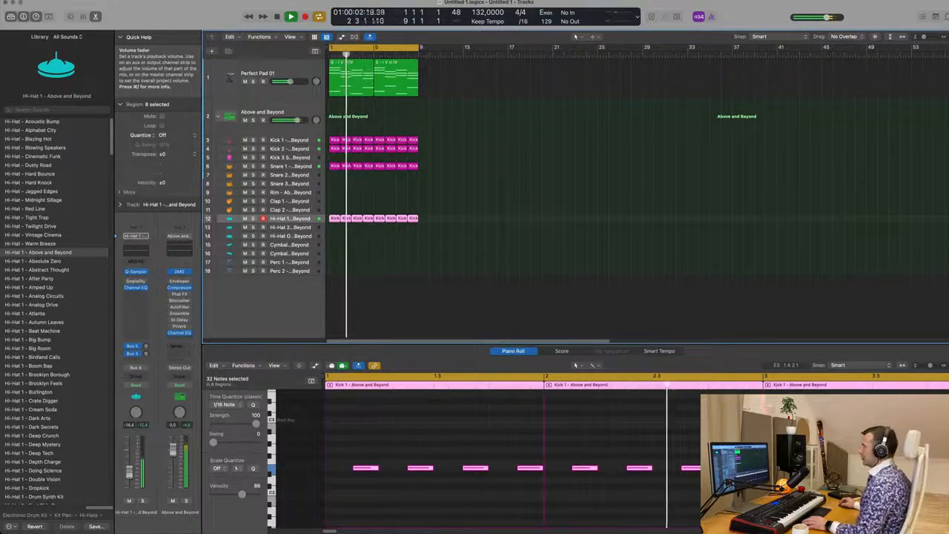
# Step: Create a duplicate of the Perfect Pad 01 track
pyautogui.click(290, 166)
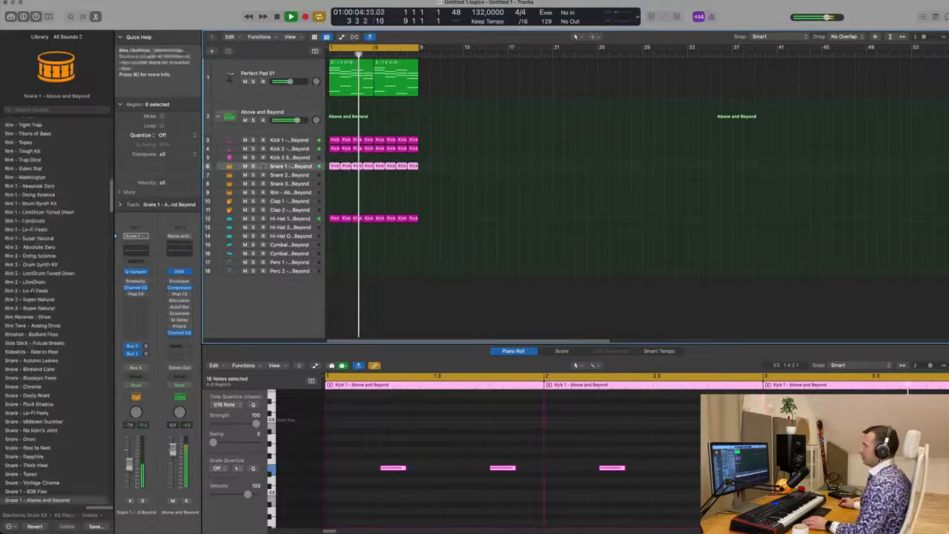
pyautogui.press('Return')
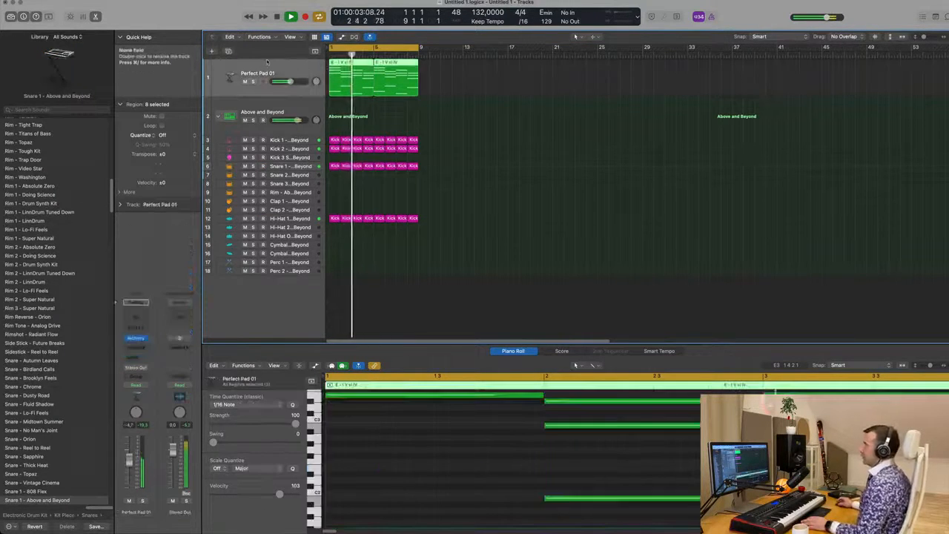
pyautogui.click(302, 74)
pyautogui.click(229, 51)
pyautogui.press('Return')
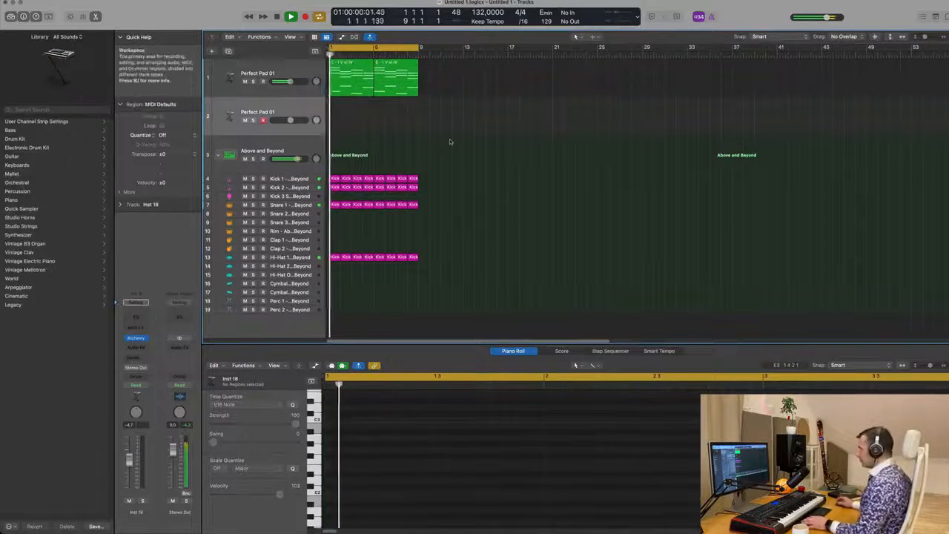
# Step: Copy the first pad region onto the duplicated Perfect Pad 01 track and open its notes
pyautogui.press('space')
pyautogui.moveTo(344, 78); pyautogui.dragTo(344, 118)
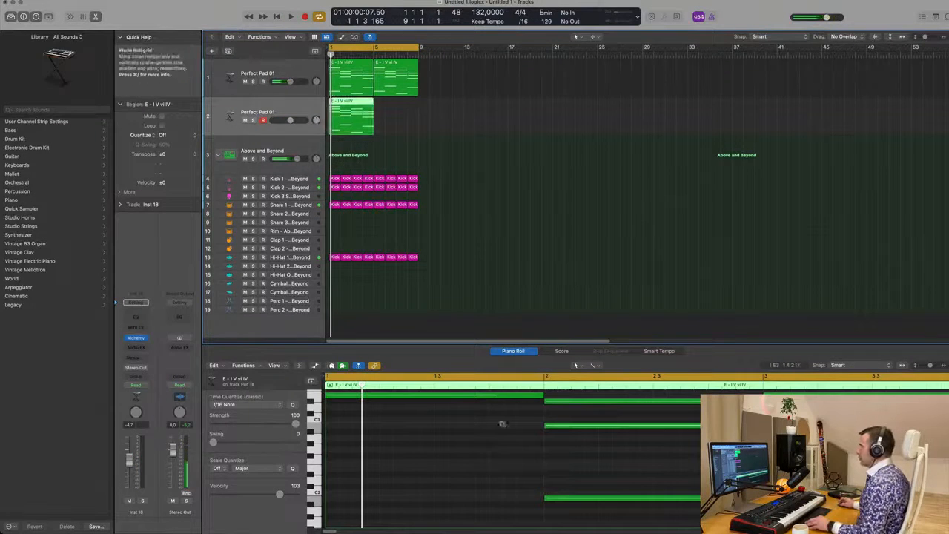
pyautogui.scroll(-4, 504, 428)
pyautogui.scroll(3, 498, 436)
pyautogui.scroll(-2, 499, 436)
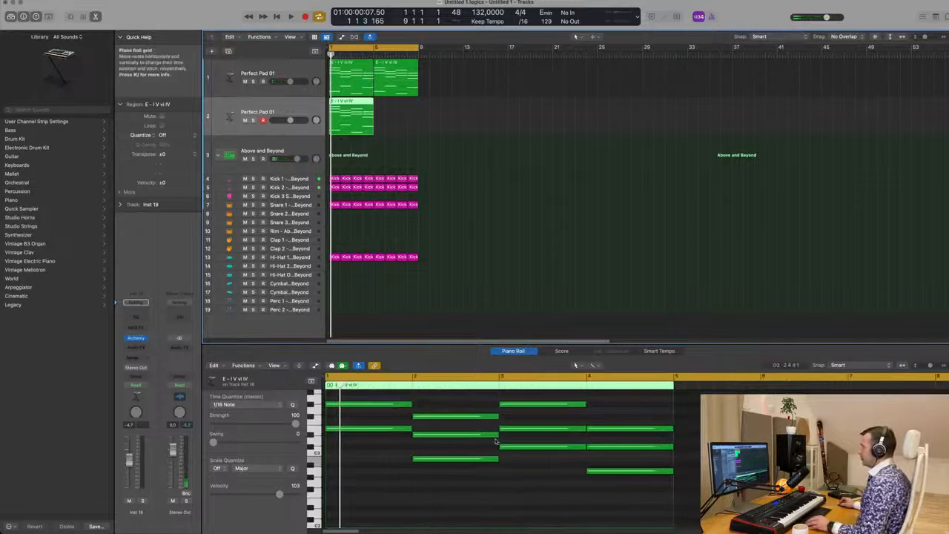
# Step: Delete the chord notes in the copied pad region, keeping a single note per chord
pyautogui.scroll(-3, 498, 439)
pyautogui.scroll(-3, 497, 439)
pyautogui.scroll(3, 466, 470)
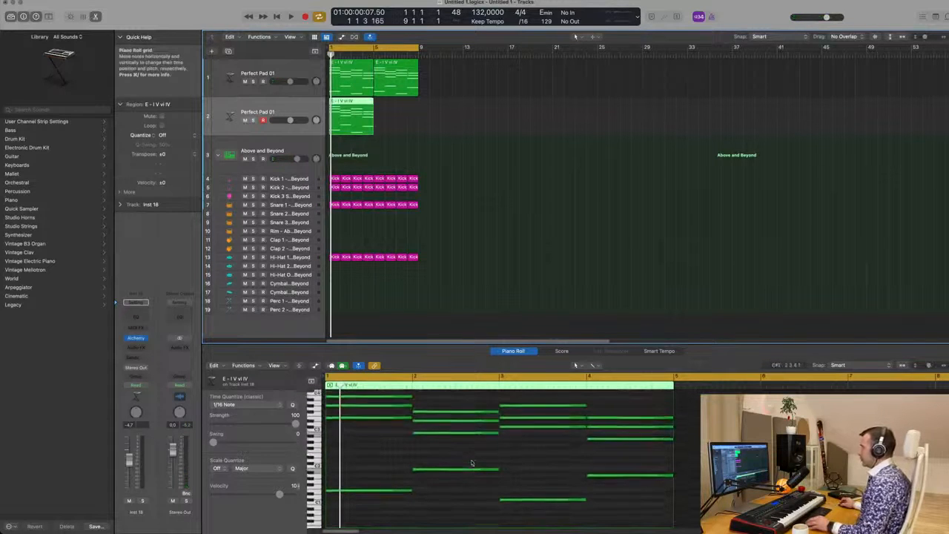
pyautogui.moveTo(390, 404); pyautogui.dragTo(644, 448)
pyautogui.moveTo(390, 457); pyautogui.dragTo(621, 509)
# Step: Shorten the four remaining pad notes to sixteenth-note length
pyautogui.scroll(2, 599, 439)
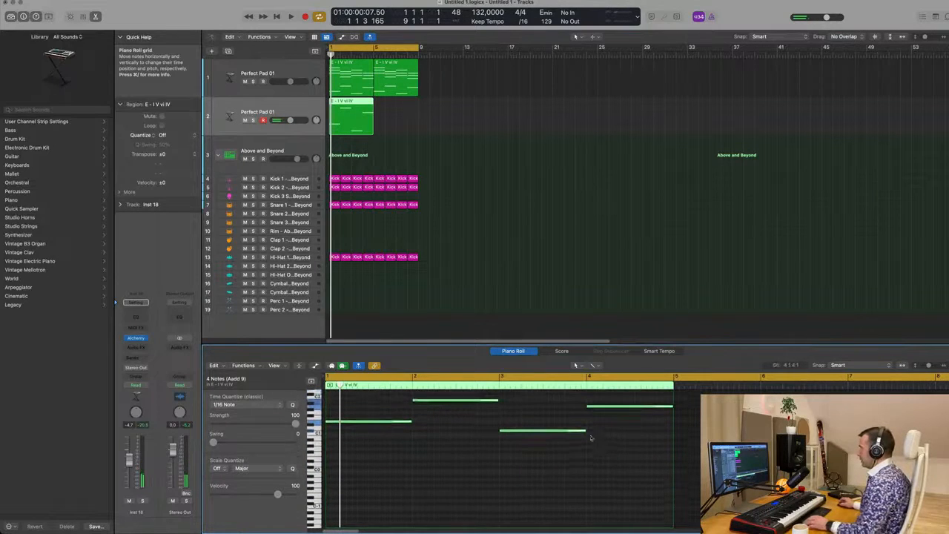
pyautogui.moveTo(586, 430); pyautogui.dragTo(511, 430)
pyautogui.press('space')
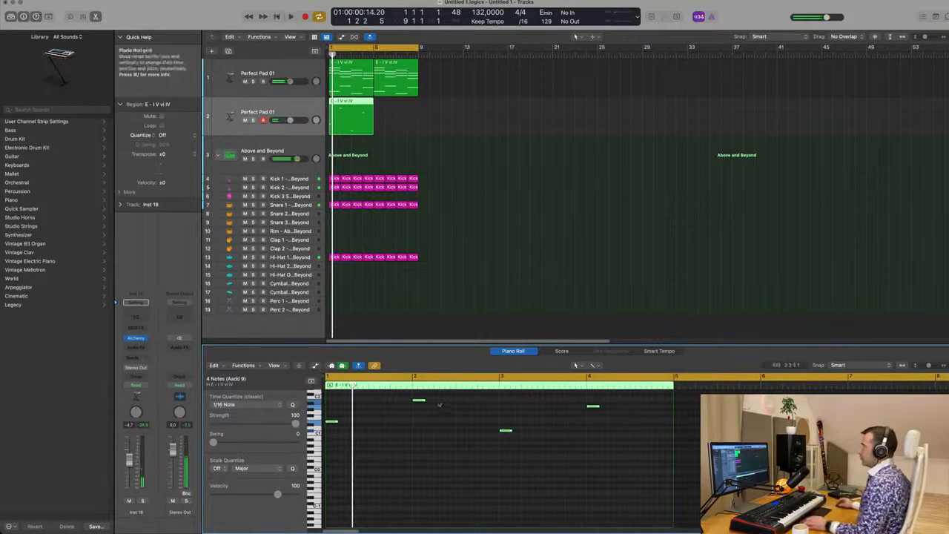
# Step: Repeat each short pad note as a continuous run of sixteenth notes filling its bar
pyautogui.scroll(3, 380, 447)
pyautogui.scroll(-2, 381, 449)
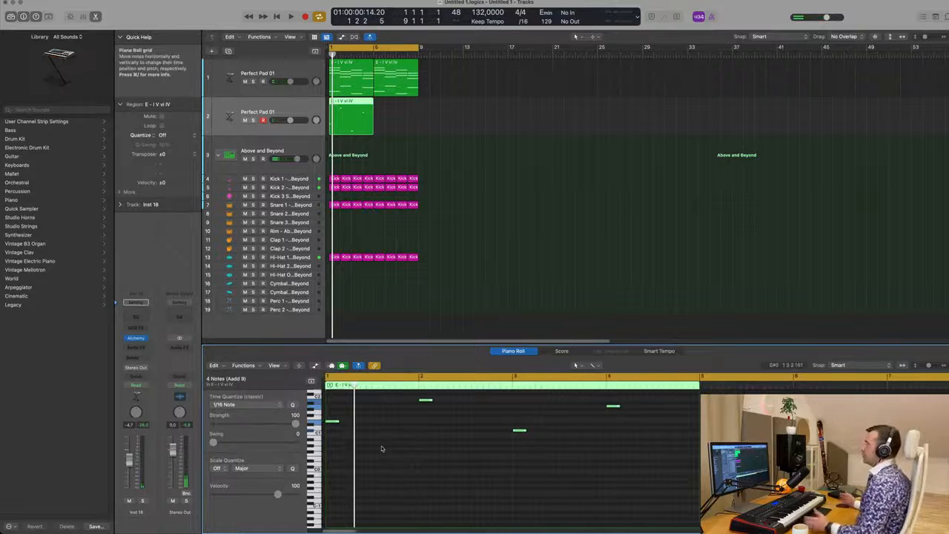
pyautogui.scroll(5, 377, 448)
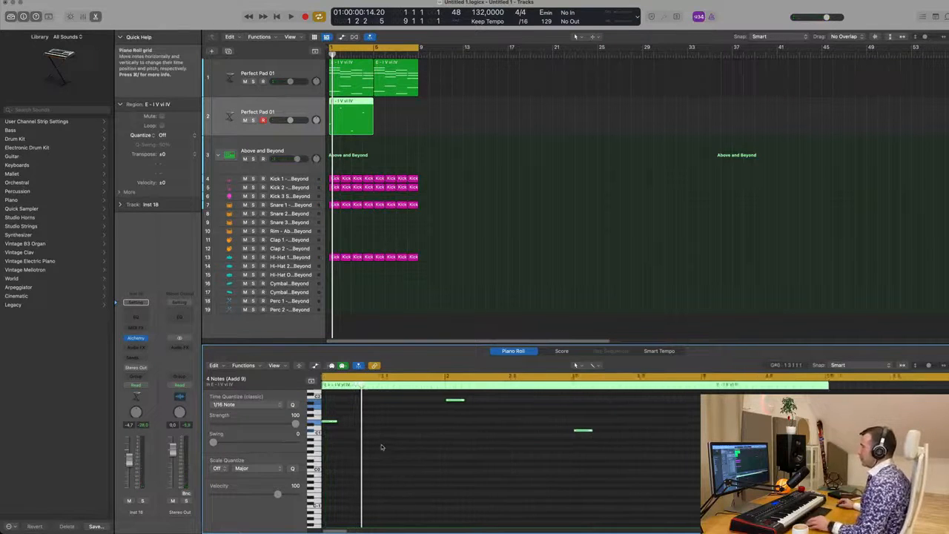
pyautogui.scroll(3, 388, 435)
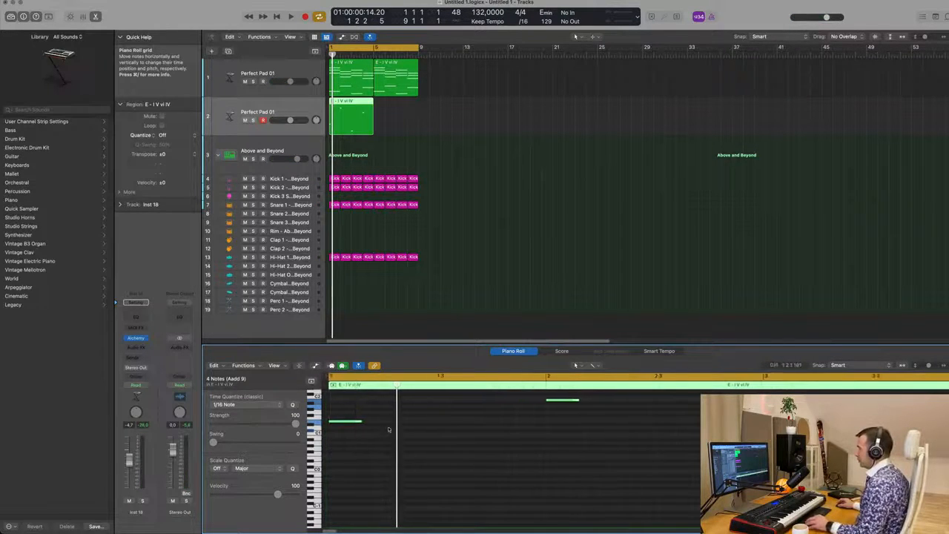
pyautogui.moveTo(356, 420)
pyautogui.mouseDown()
pyautogui.moveTo(336, 424)
pyautogui.moveTo(361, 426)
pyautogui.mouseUp()
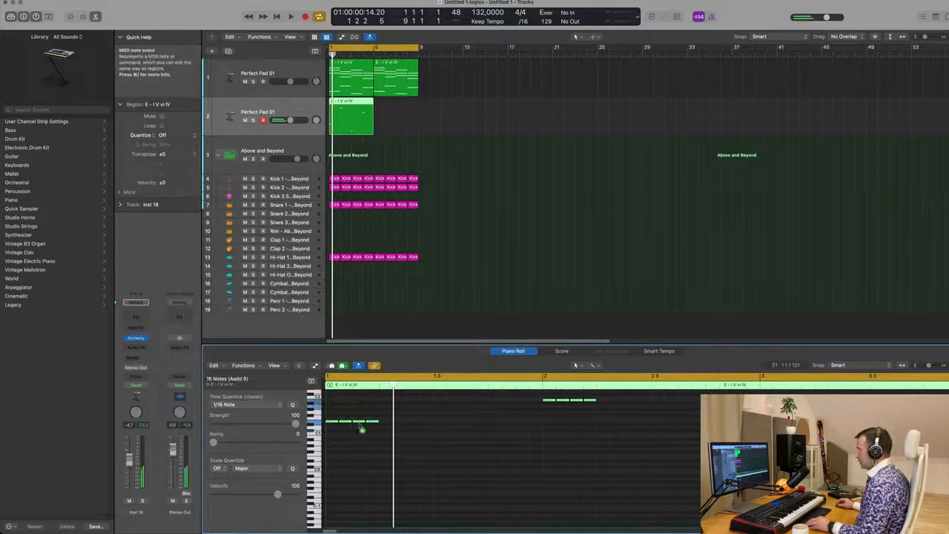
pyautogui.moveTo(361, 429); pyautogui.dragTo(400, 422)
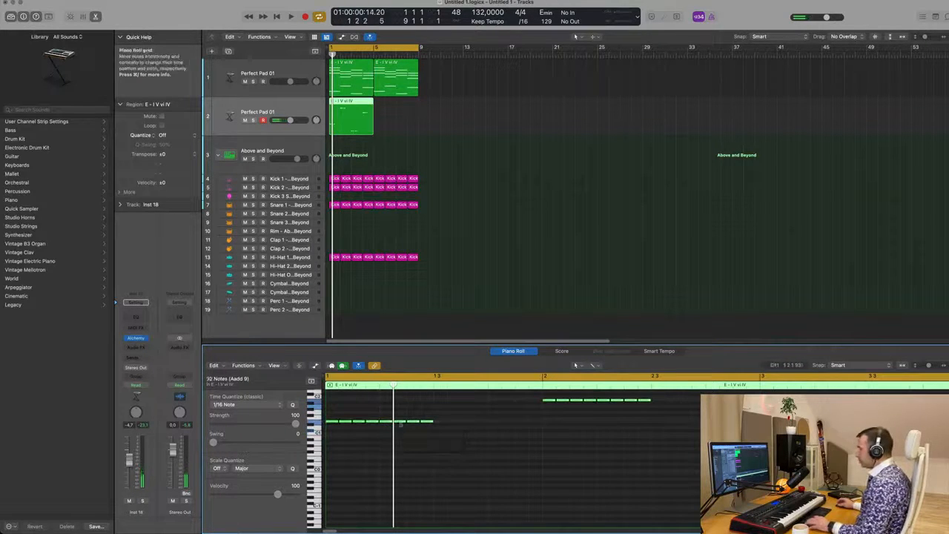
pyautogui.moveTo(332, 422); pyautogui.dragTo(441, 426)
# Step: Play back the arrangement to hear the new pad pattern and select the duplicated pad track
pyautogui.scroll(-5, 549, 231)
pyautogui.press('space')
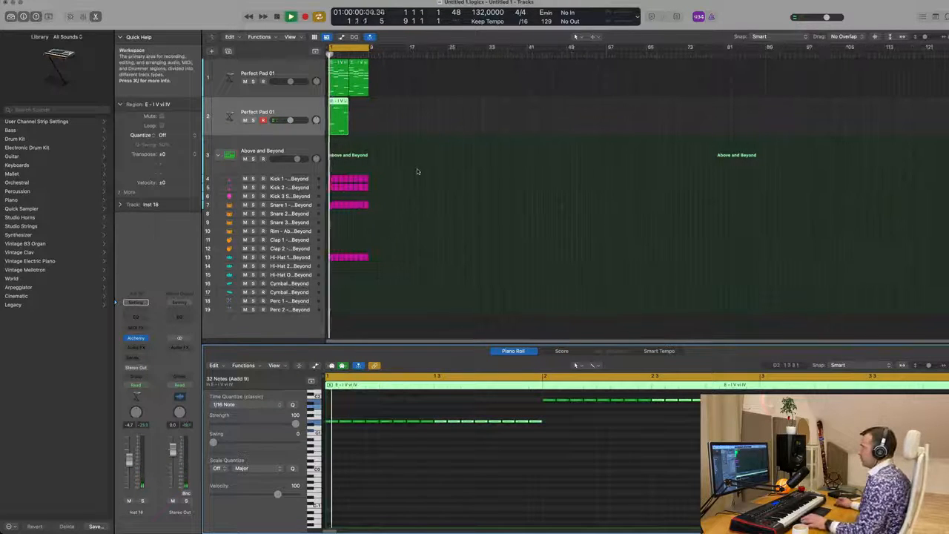
pyautogui.press('space')
pyautogui.click(300, 113)
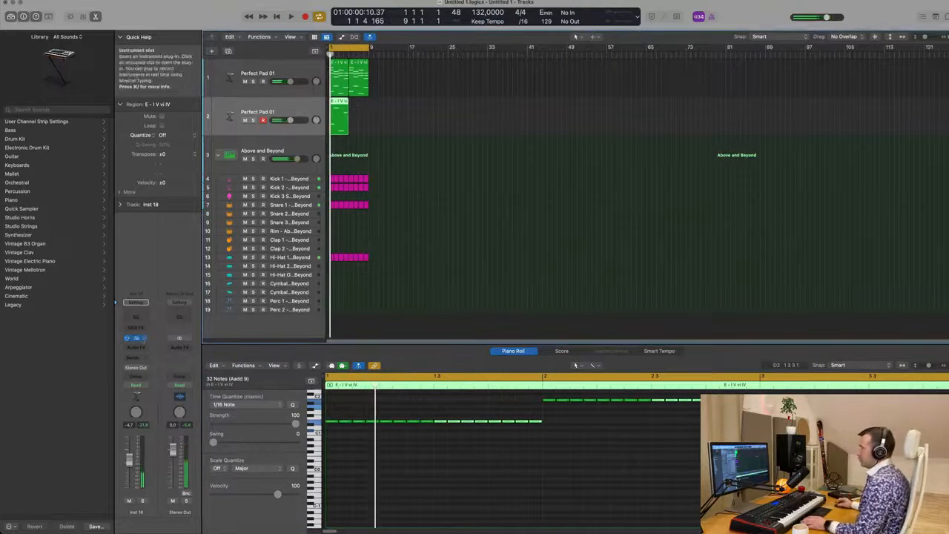
# Step: Open the duplicated track's Alchemy instrument, filter to Bass and Trance, and load the Bouncing Echoes preset
pyautogui.click(136, 338)
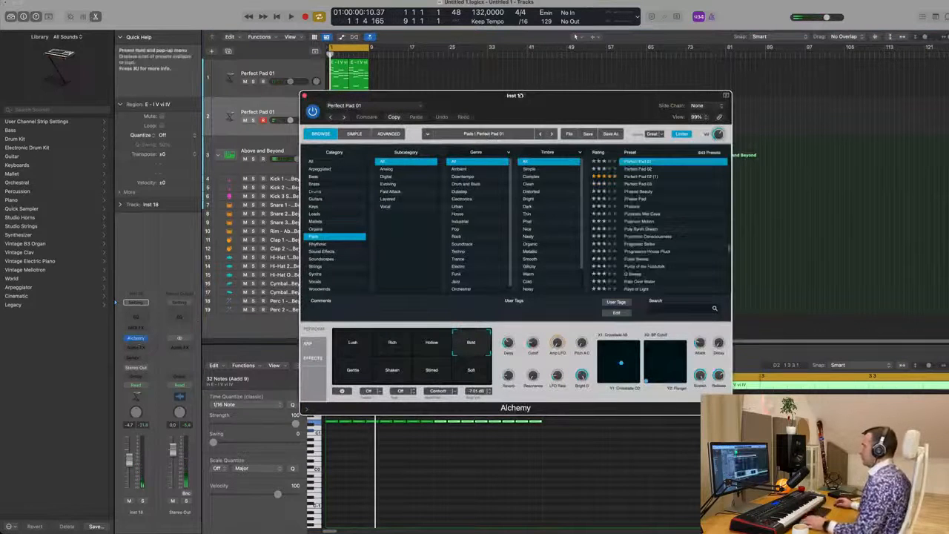
pyautogui.moveTo(525, 101); pyautogui.dragTo(474, 99)
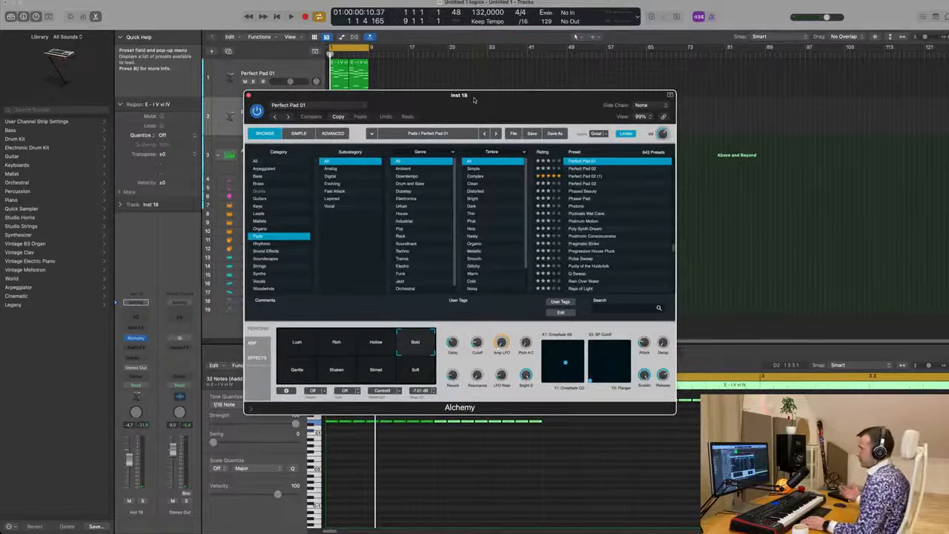
pyautogui.moveTo(475, 98); pyautogui.dragTo(455, 84)
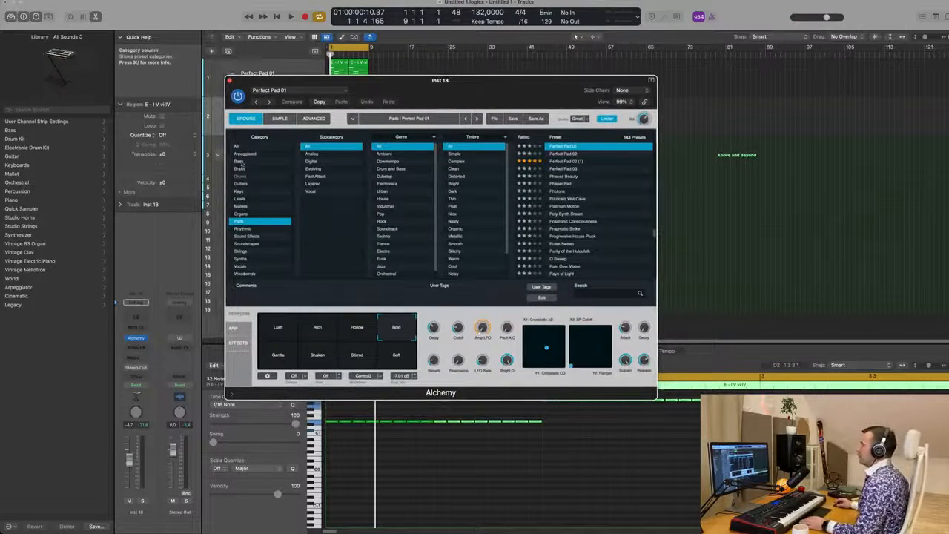
pyautogui.click(239, 160)
pyautogui.scroll(-15, 586, 193)
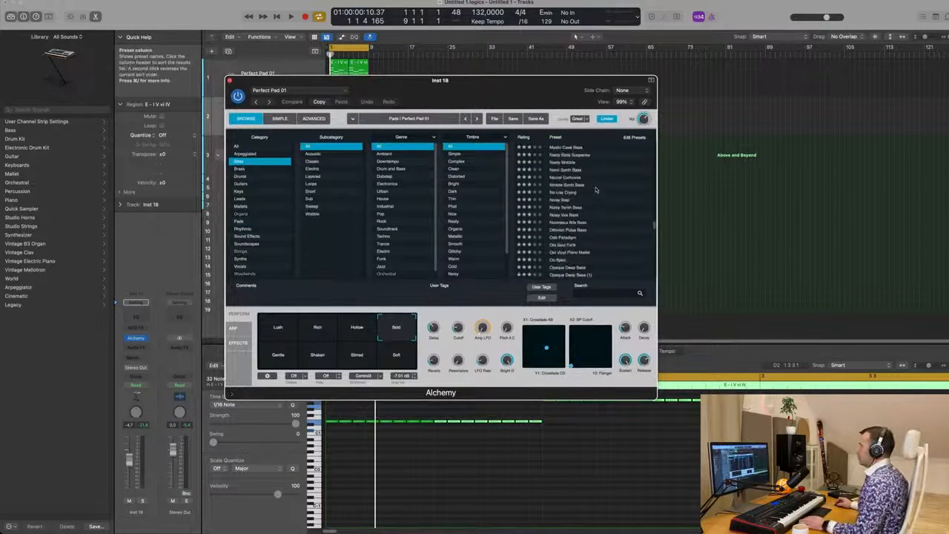
pyautogui.scroll(-1, 398, 209)
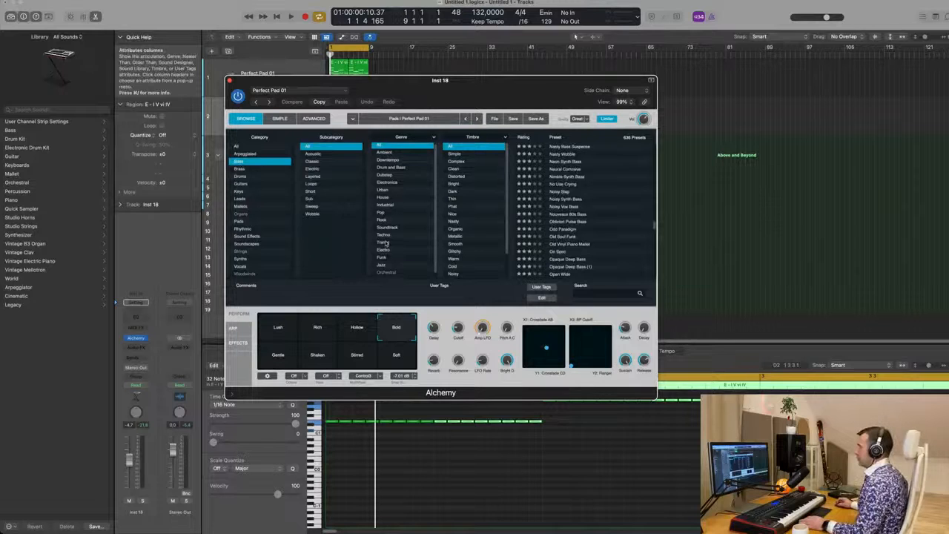
pyautogui.click(383, 243)
pyautogui.scroll(5, 584, 202)
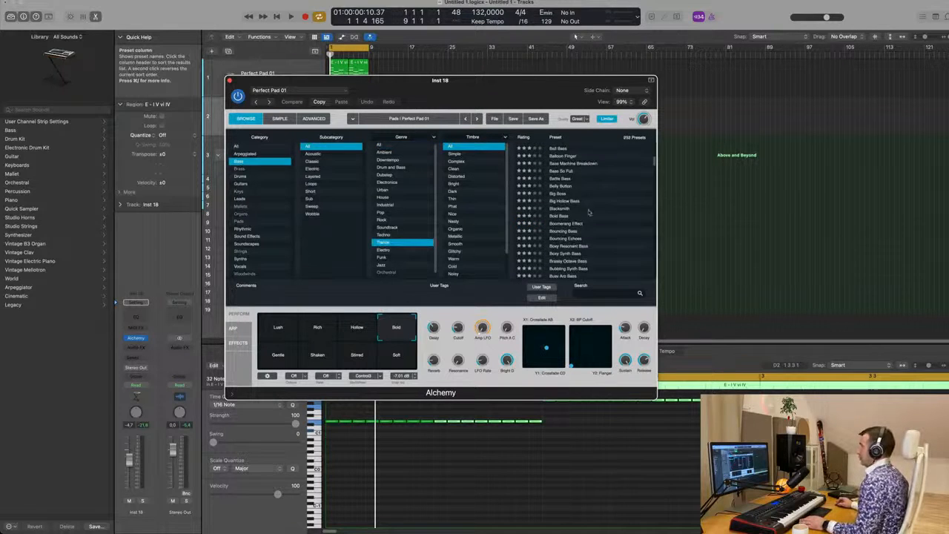
pyautogui.click(564, 238)
# Step: Move the plugin window aside, start playback and slightly lower the bass track's volume
pyautogui.moveTo(482, 80); pyautogui.dragTo(764, 110)
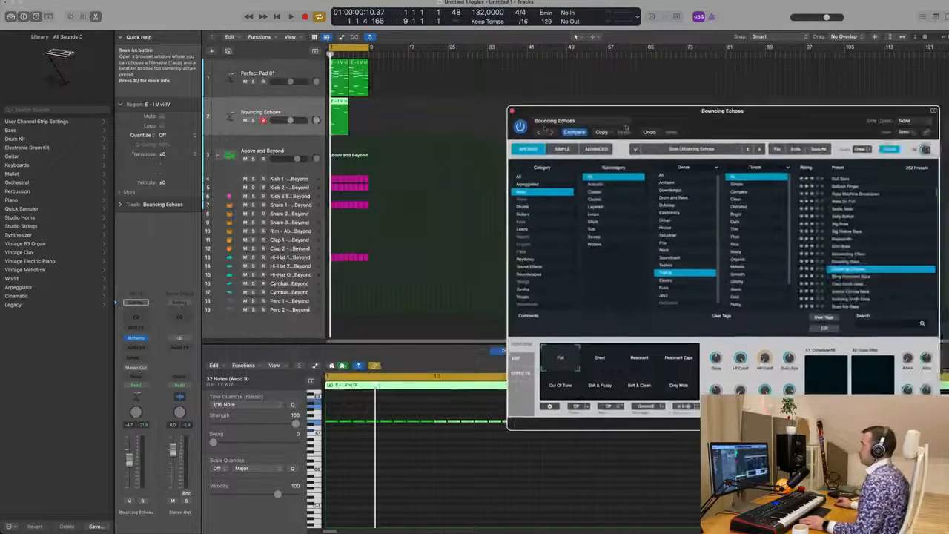
pyautogui.click(422, 125)
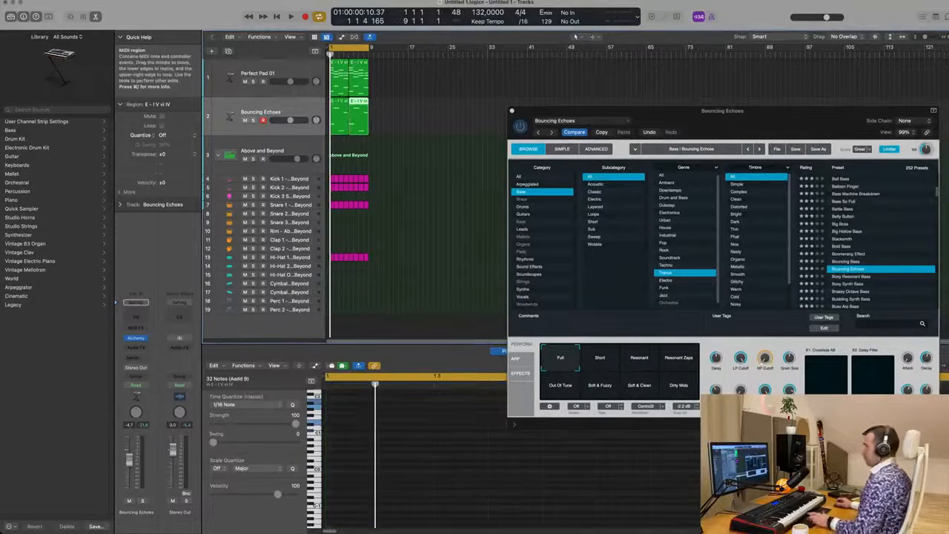
pyautogui.moveTo(694, 124); pyautogui.dragTo(597, 100)
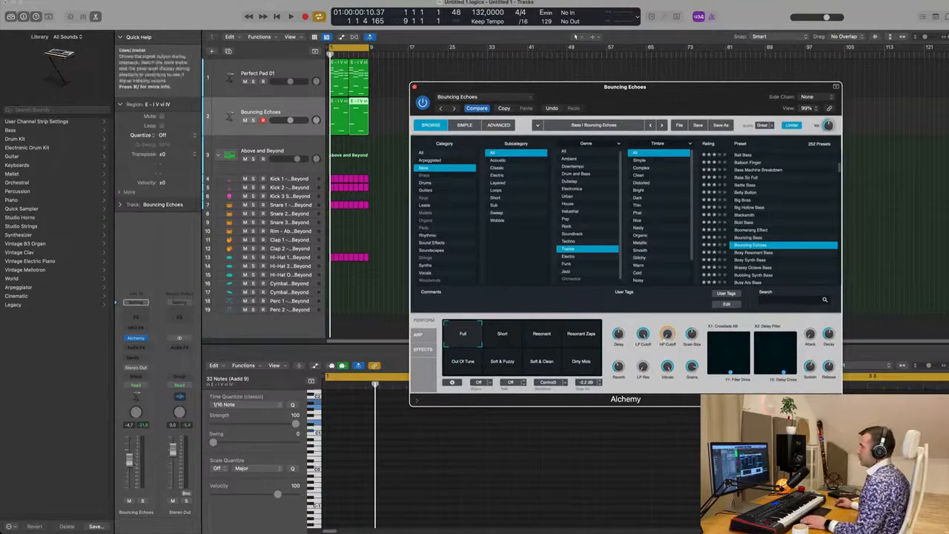
pyautogui.press('space')
pyautogui.moveTo(132, 464); pyautogui.dragTo(132, 461)
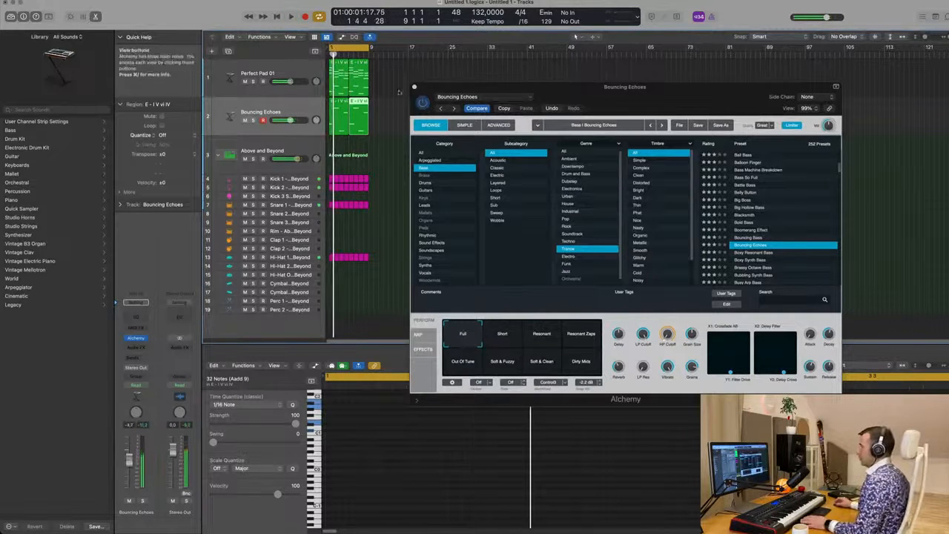
# Step: Select both regions on the bass track and audition presets through Boxy Resonant Bass, Bubbling Synth Bass and Busy Arp Bass
pyautogui.moveTo(385, 115); pyautogui.dragTo(340, 118)
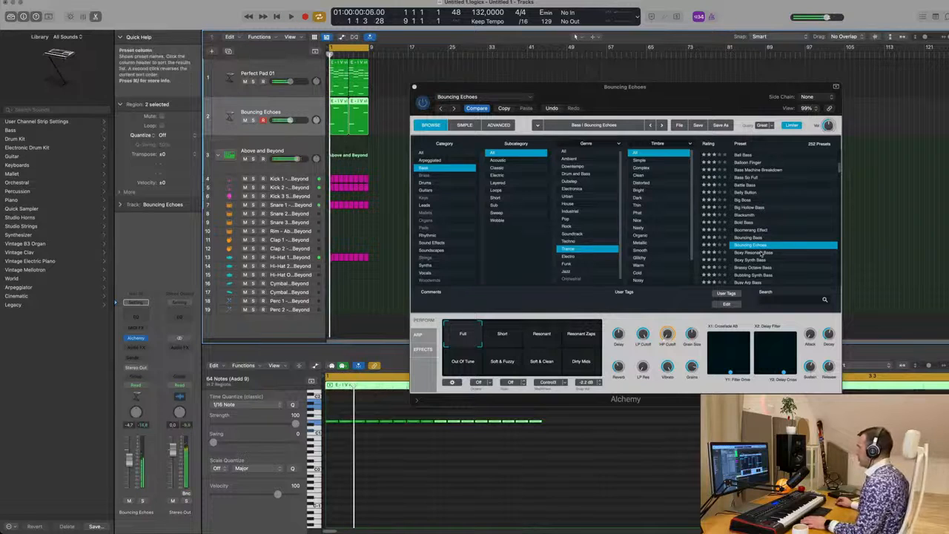
pyautogui.click(761, 254)
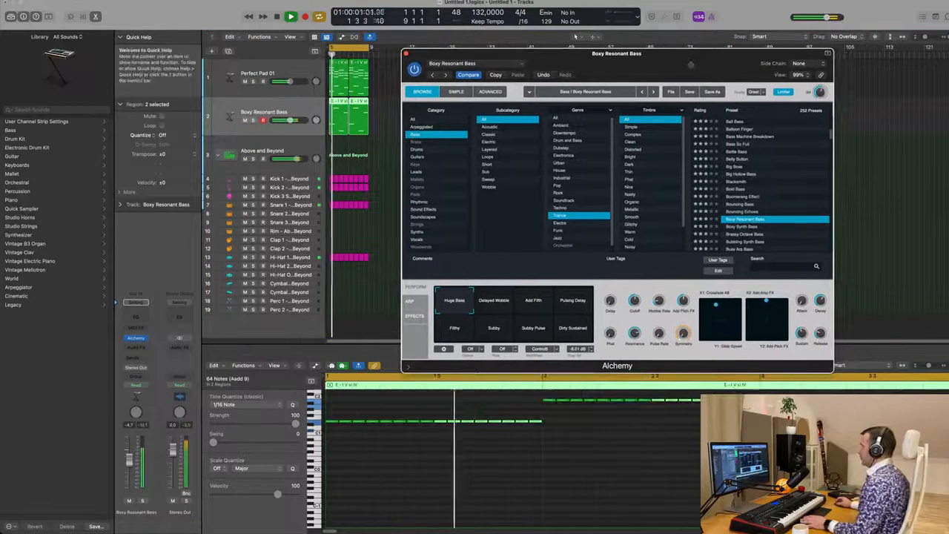
pyautogui.click(737, 242)
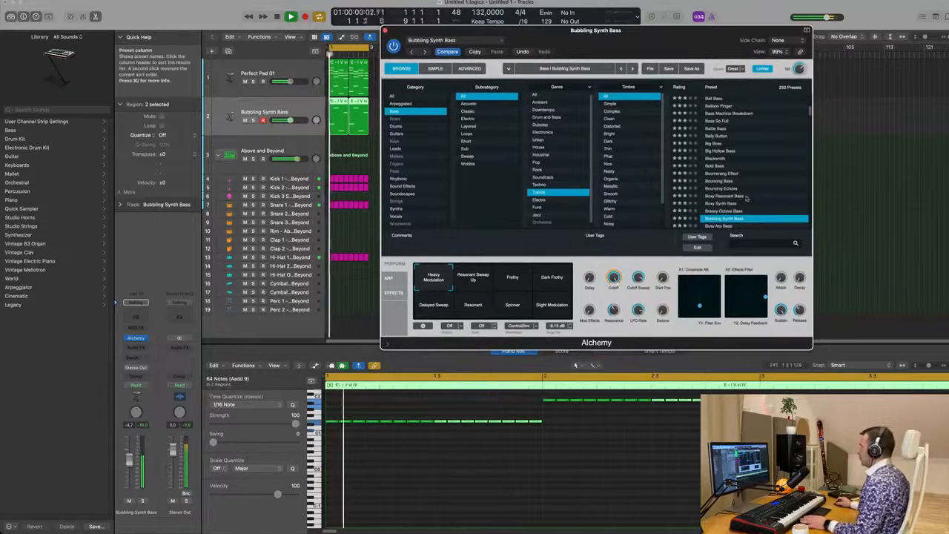
pyautogui.scroll(-2, 747, 198)
pyautogui.click(731, 210)
pyautogui.scroll(-1, 744, 193)
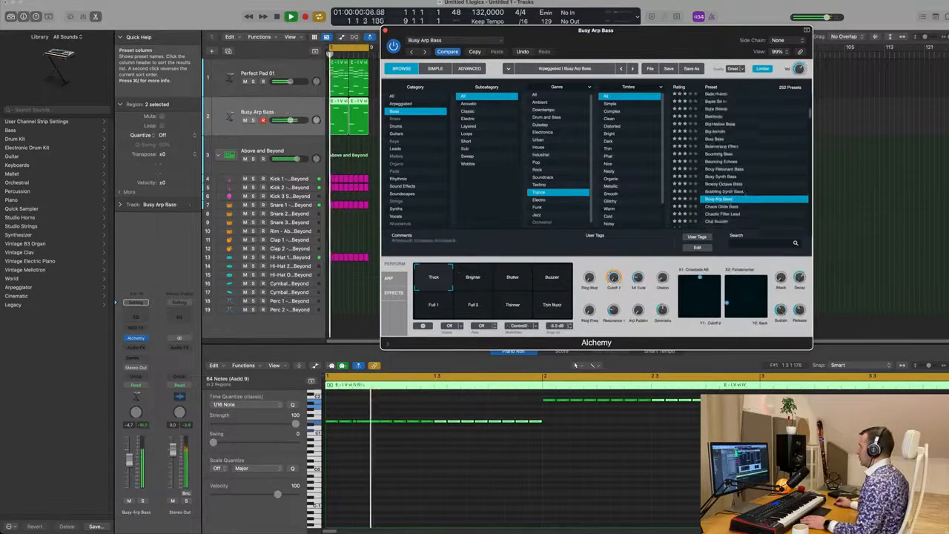
# Step: Stop playback, select all notes in the piano roll and try deleting them, then restart playback
pyautogui.press('space')
pyautogui.click(623, 451)
pyautogui.press('super+a')
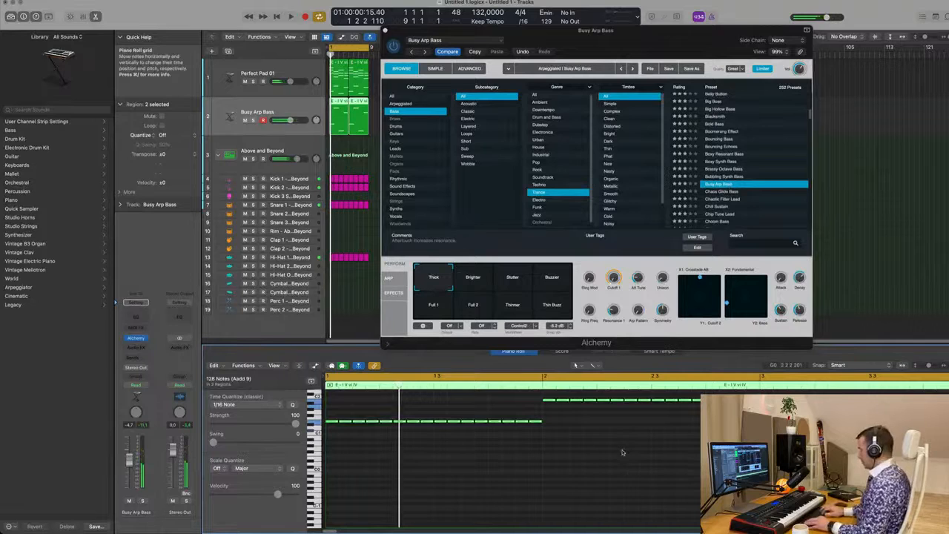
pyautogui.press('Delete')
pyautogui.press('space')
# Step: Switch the bass sound to the Ball Bass preset and rebalance the track's volume
pyautogui.moveTo(714, 44); pyautogui.dragTo(743, 56)
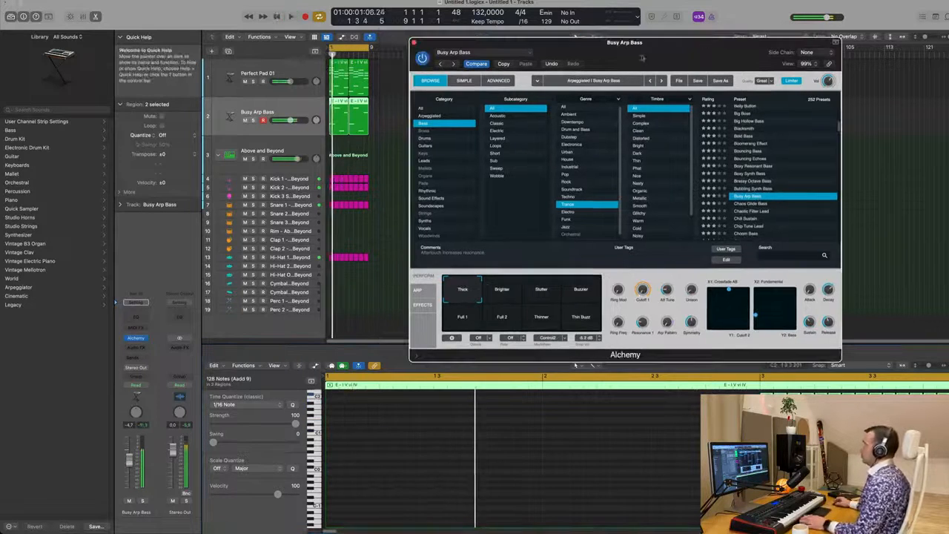
pyautogui.moveTo(129, 461); pyautogui.dragTo(129, 472)
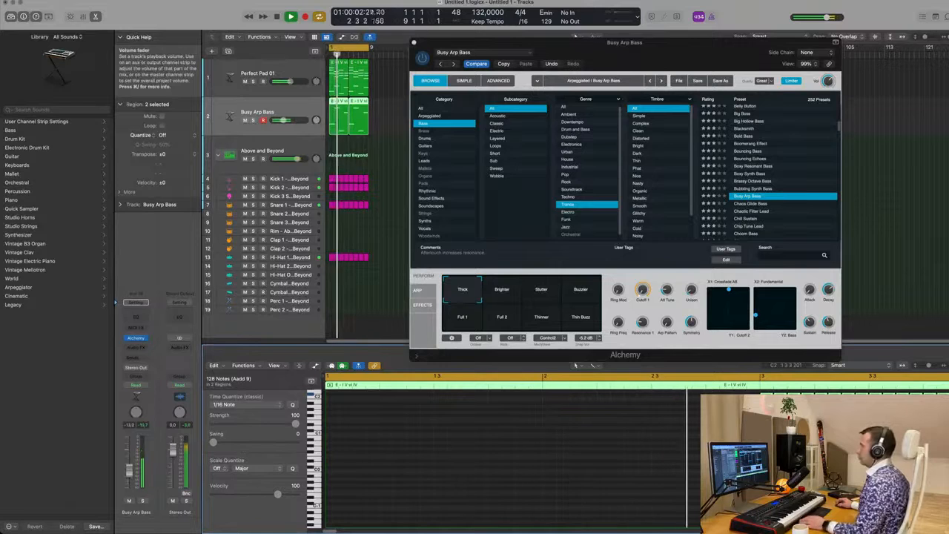
pyautogui.moveTo(686, 46); pyautogui.dragTo(723, 56)
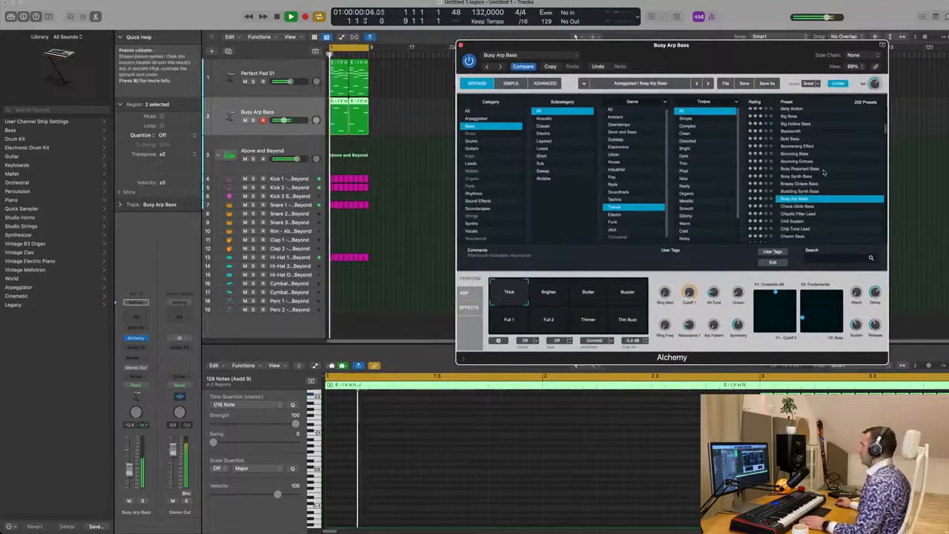
pyautogui.scroll(3, 823, 173)
pyautogui.click(784, 140)
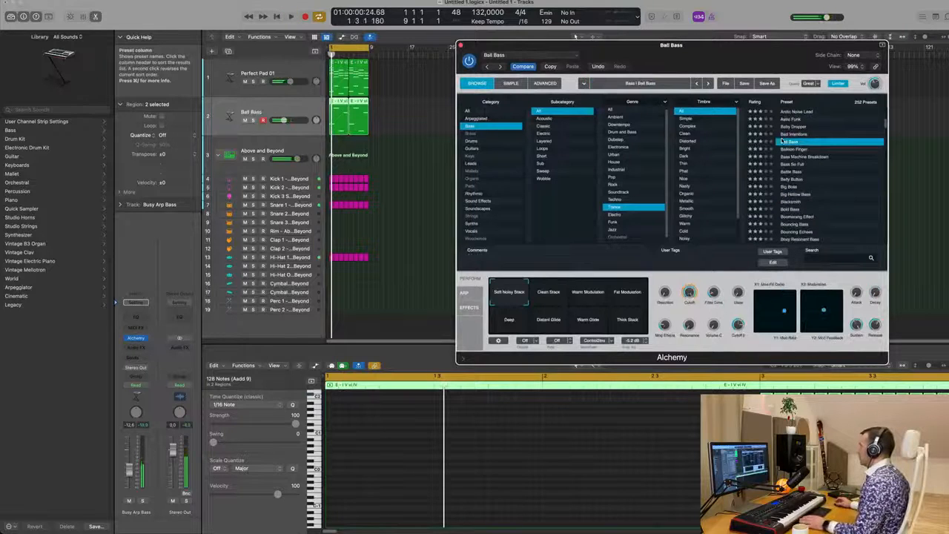
pyautogui.moveTo(739, 57); pyautogui.dragTo(705, 57)
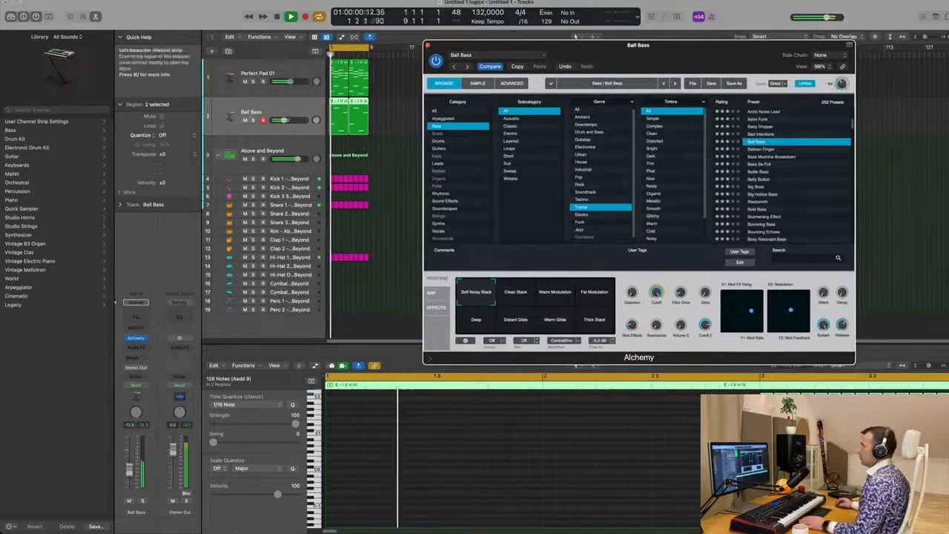
pyautogui.moveTo(129, 470); pyautogui.dragTo(129, 467)
# Step: Toggle solo on the bass track and audition presets from Bass Machine Breakdown through 80s FM Bass Attack
pyautogui.click(143, 502)
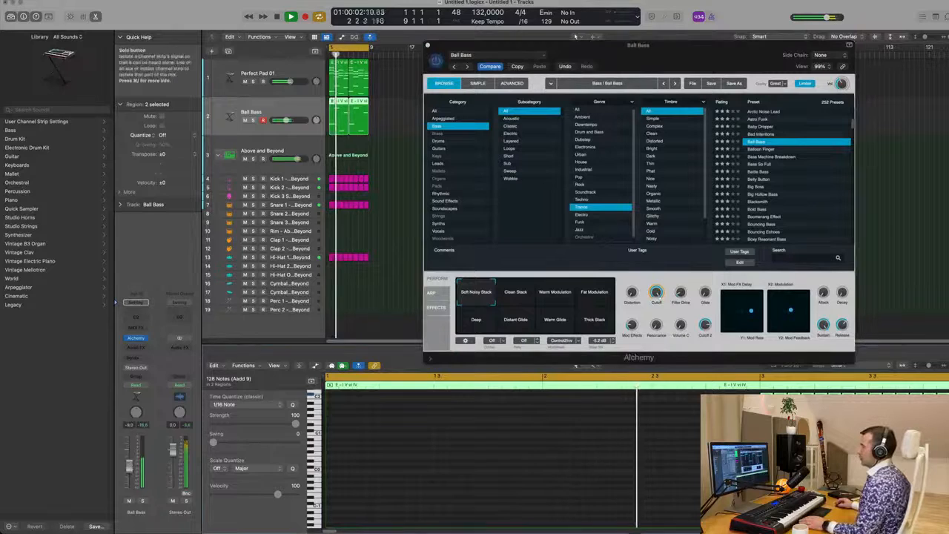
pyautogui.click(143, 501)
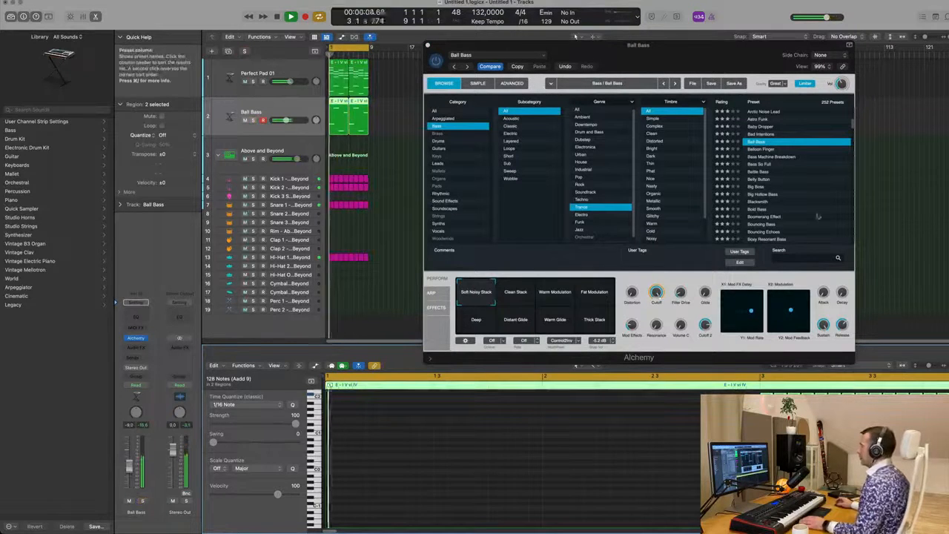
pyautogui.click(770, 158)
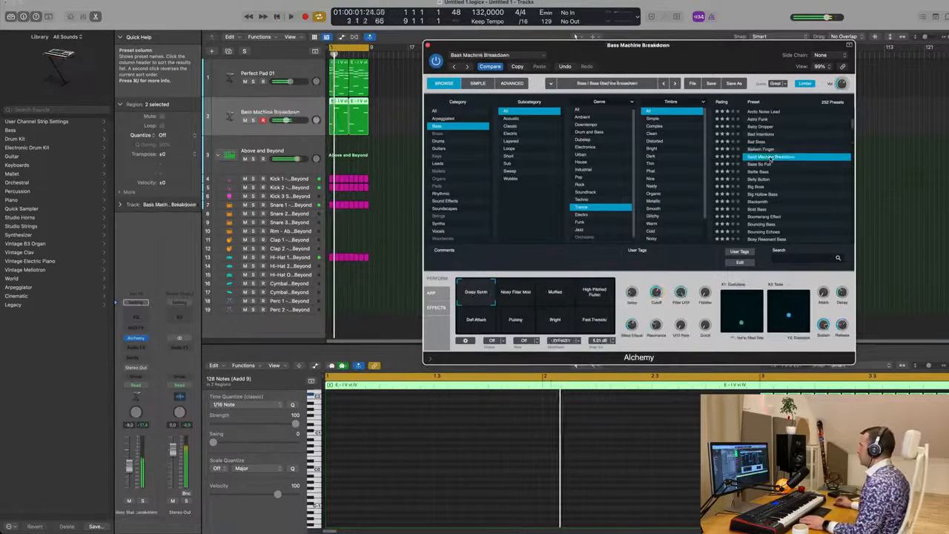
pyautogui.scroll(3, 771, 148)
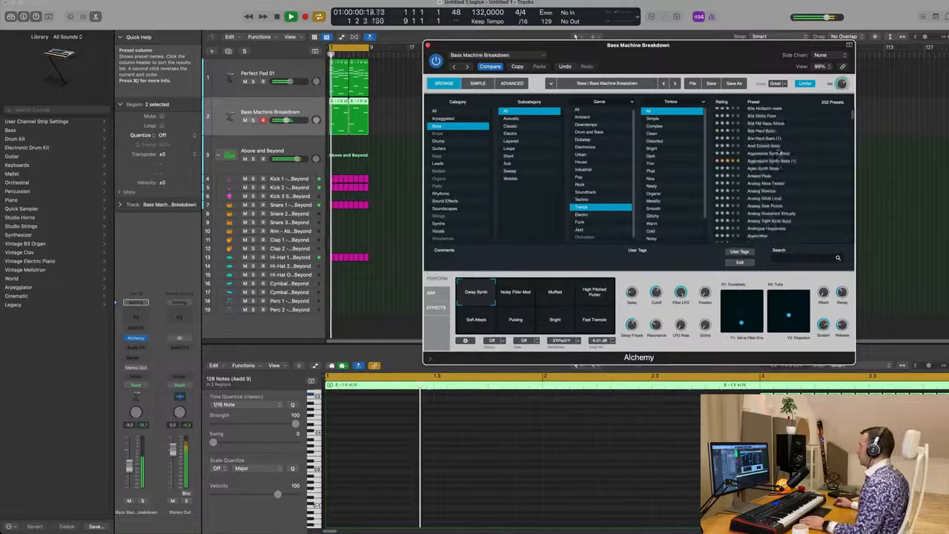
pyautogui.click(764, 146)
pyautogui.scroll(2, 770, 137)
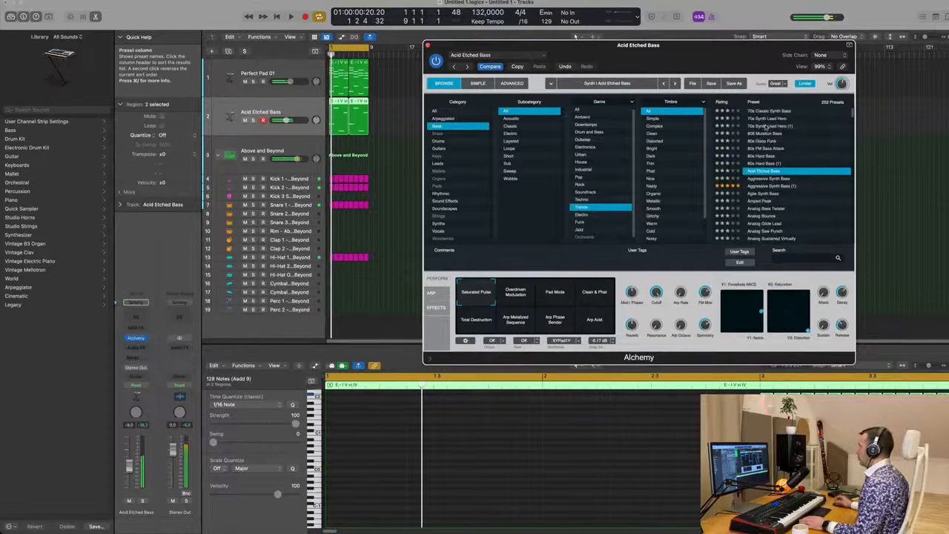
pyautogui.click(767, 126)
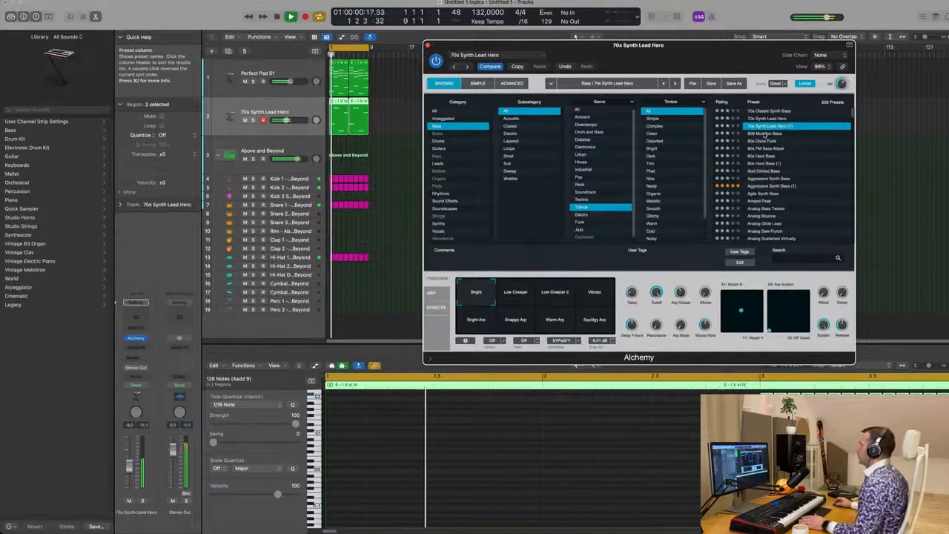
pyautogui.click(763, 133)
pyautogui.click(768, 149)
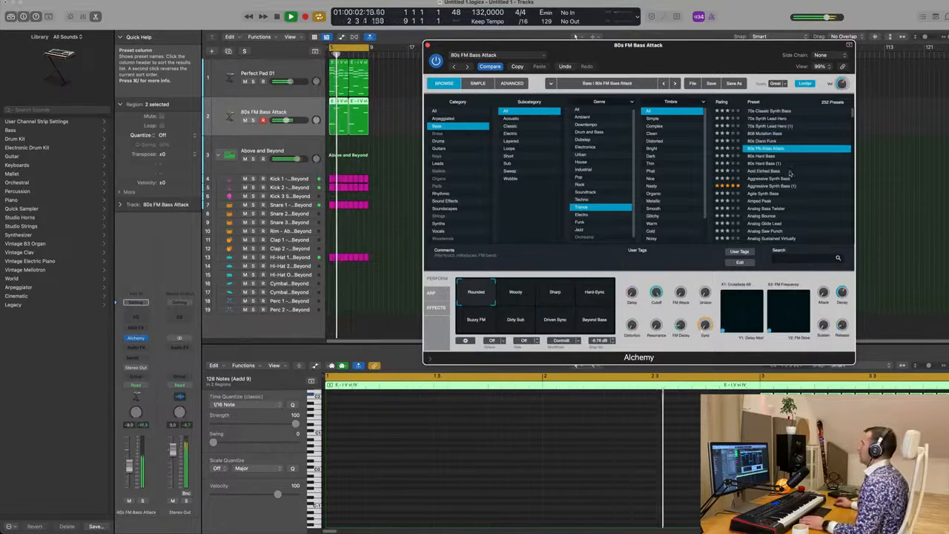
# Step: Audition the Analog Glide Lead and Apprentice presets and adjust the bass track's volume
pyautogui.scroll(-2, 790, 175)
pyautogui.click(754, 201)
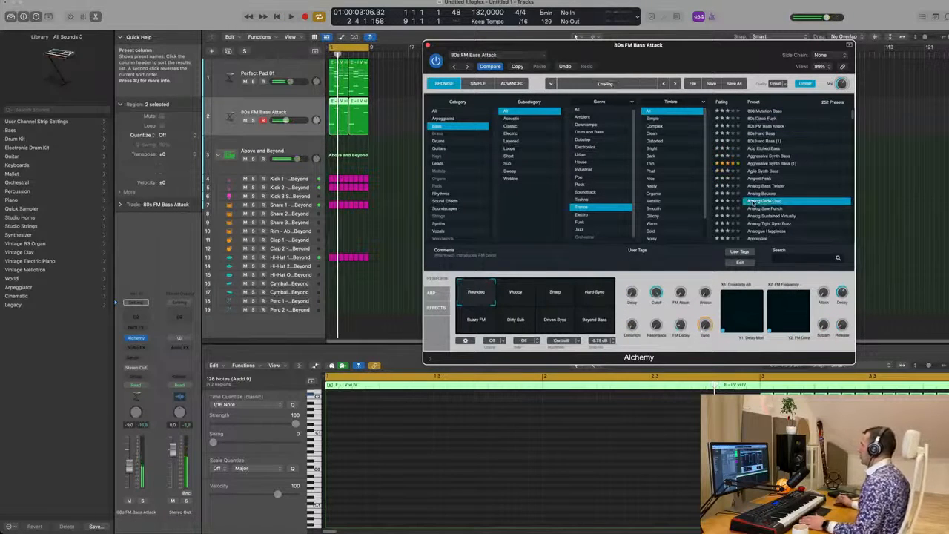
pyautogui.scroll(-2, 792, 189)
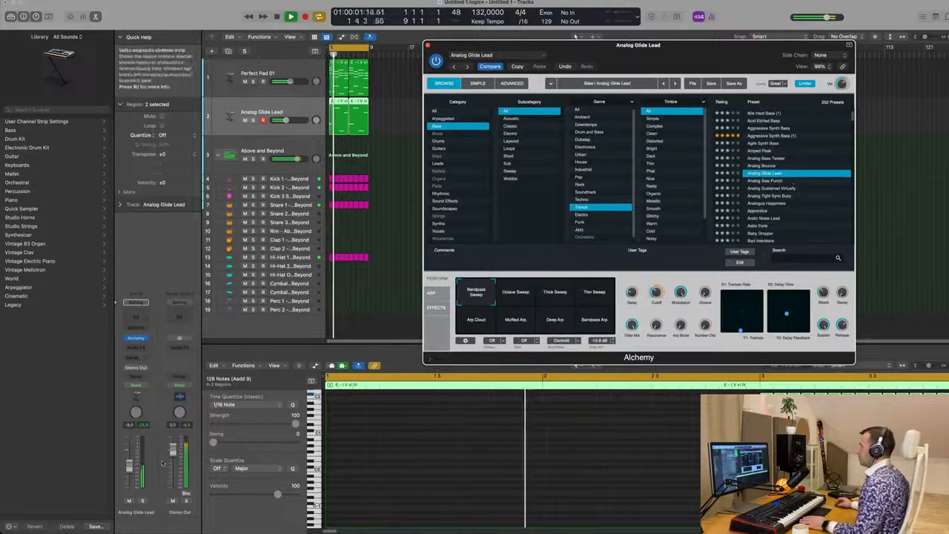
pyautogui.click(764, 211)
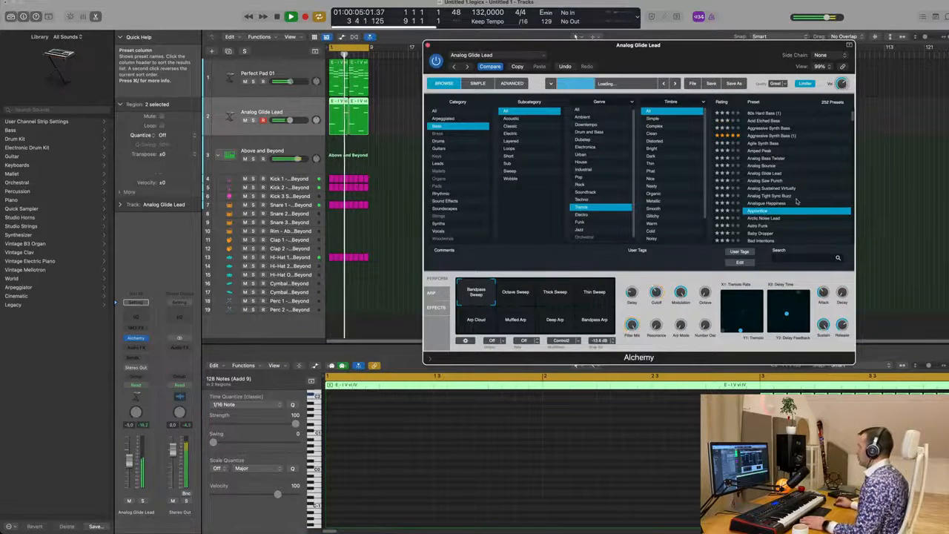
pyautogui.press('Return')
pyautogui.scroll(-2, 797, 201)
pyautogui.press('Return')
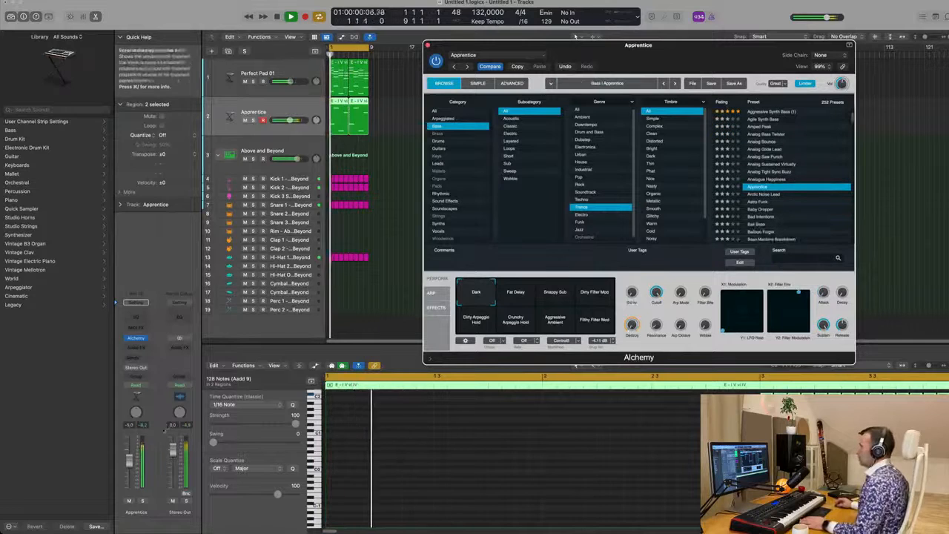
pyautogui.moveTo(129, 465); pyautogui.dragTo(129, 468)
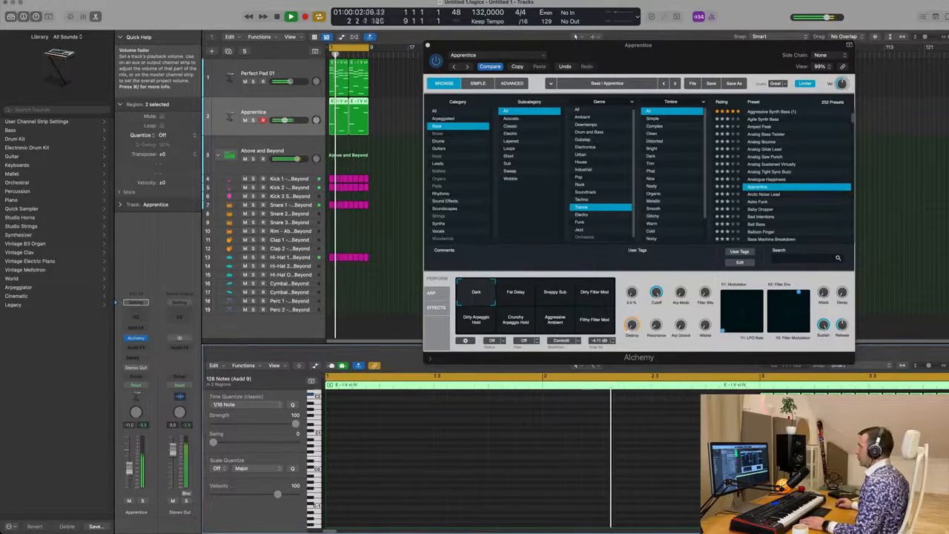
# Step: Try the Bad Intentions preset and settle on Battle Bass for the bass track
pyautogui.click(764, 217)
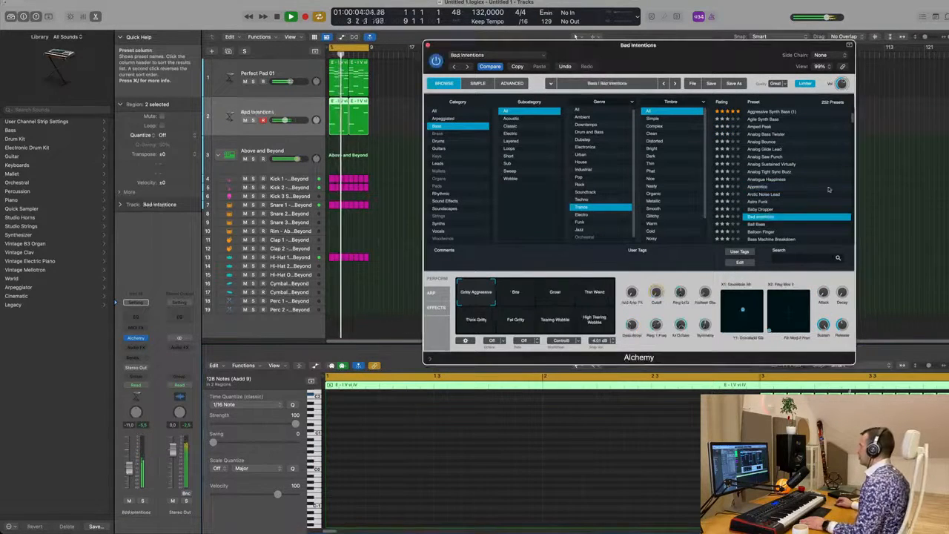
pyautogui.scroll(-4, 810, 180)
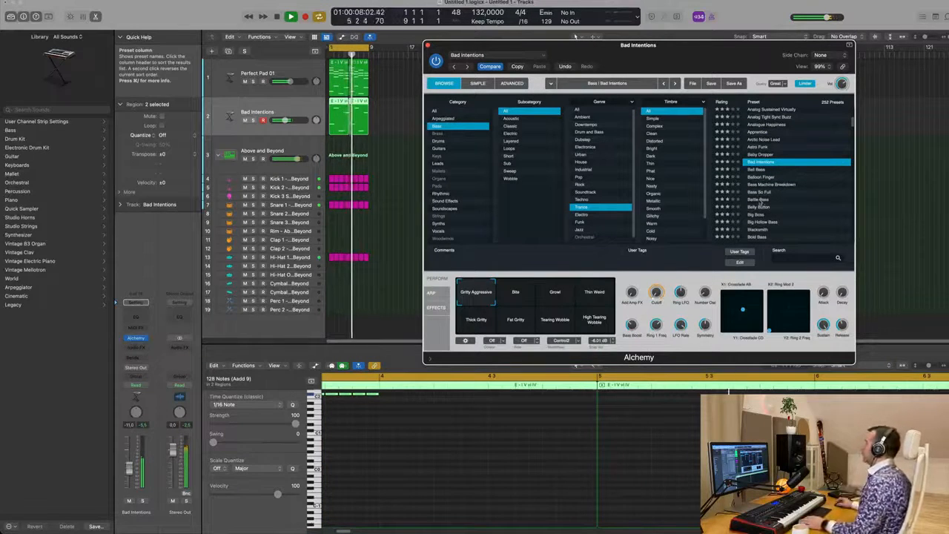
pyautogui.click(771, 198)
pyautogui.scroll(-3, 764, 194)
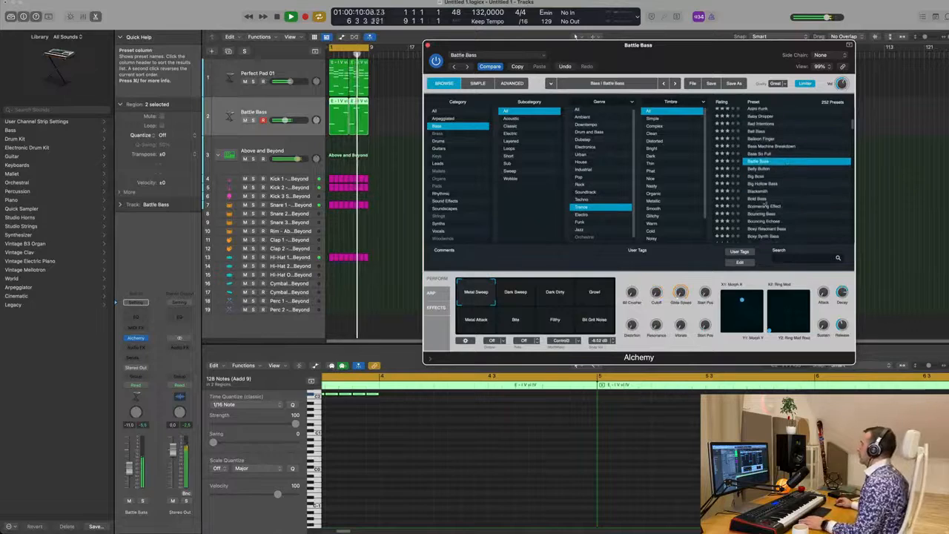
# Step: Audition the Blacksmith preset, select the Bold Bass preset for the bass, and lower the bass track's volume
pyautogui.click(761, 192)
pyautogui.scroll(-3, 761, 193)
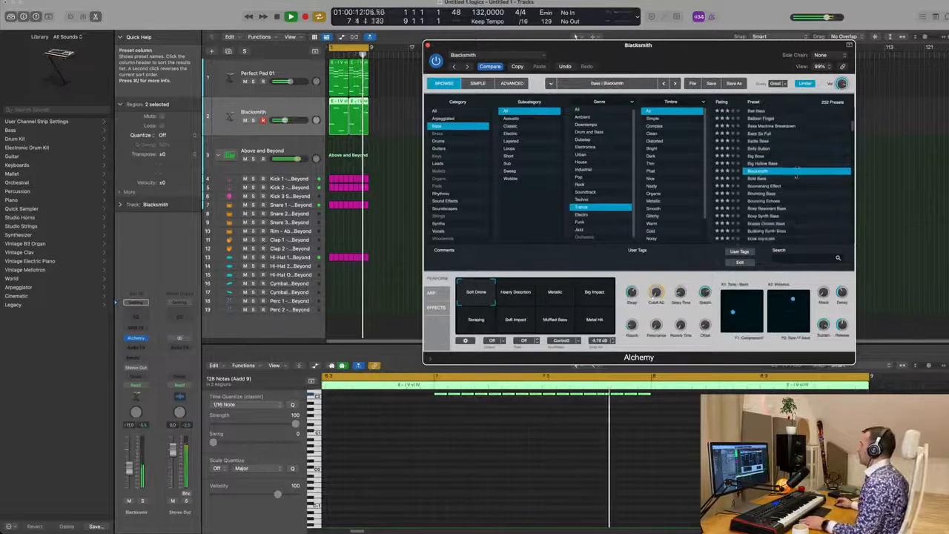
pyautogui.click(758, 167)
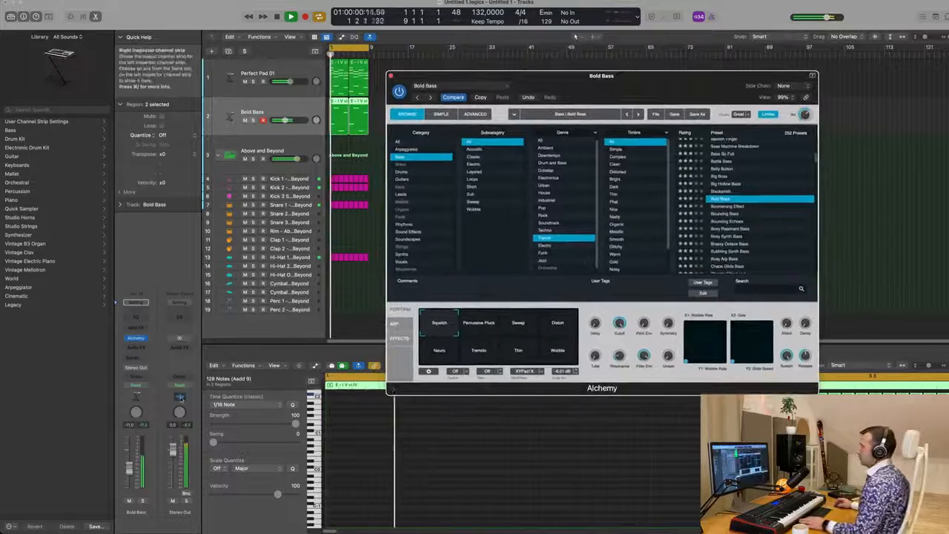
pyautogui.moveTo(129, 467); pyautogui.dragTo(129, 476)
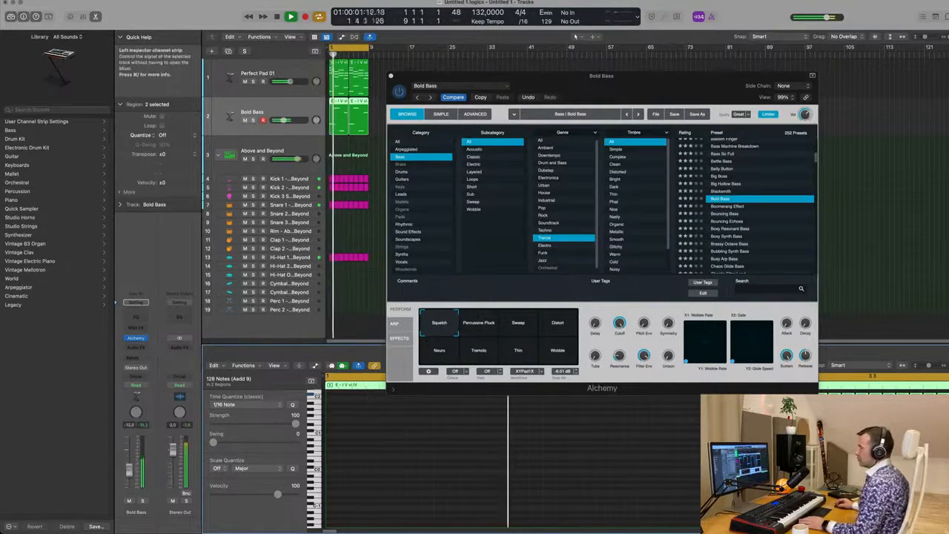
# Step: Insert a Compressor on the bass channel and set its side chain to Kick 1 - Above and Beyond (Inst 2)
pyautogui.click(136, 346)
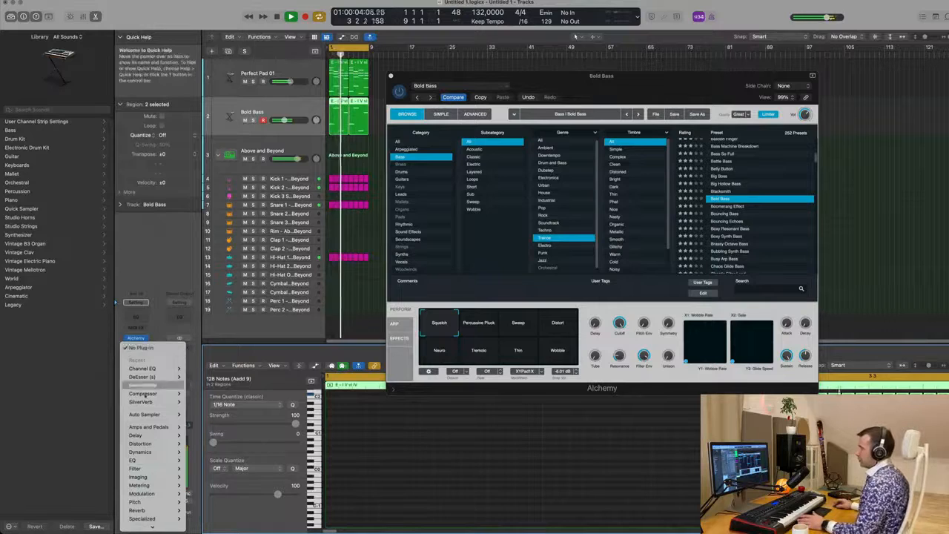
pyautogui.moveTo(155, 393)
pyautogui.click(197, 393)
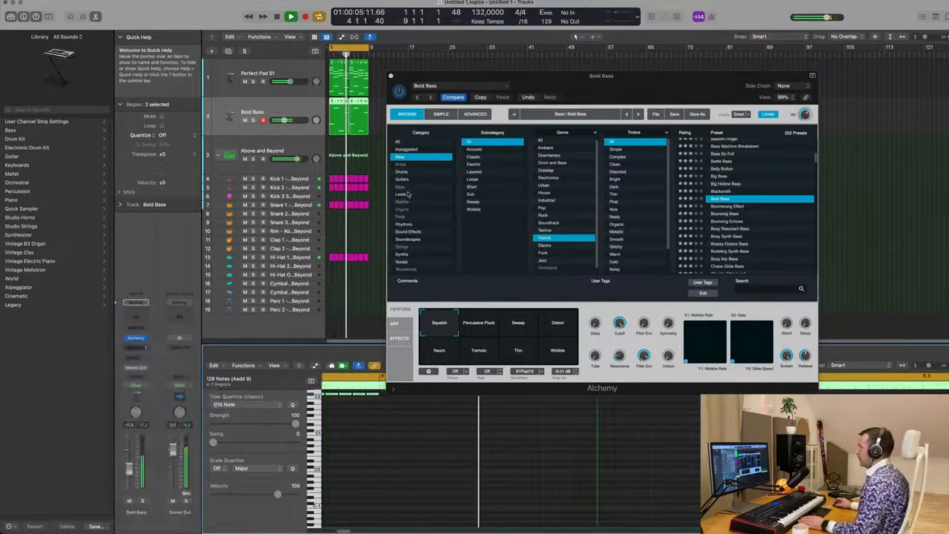
pyautogui.click(657, 106)
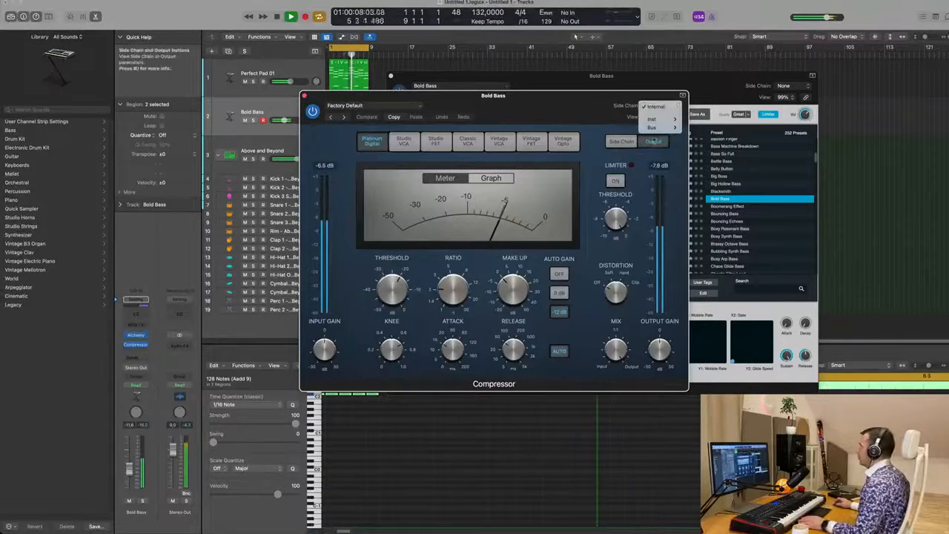
pyautogui.moveTo(662, 123)
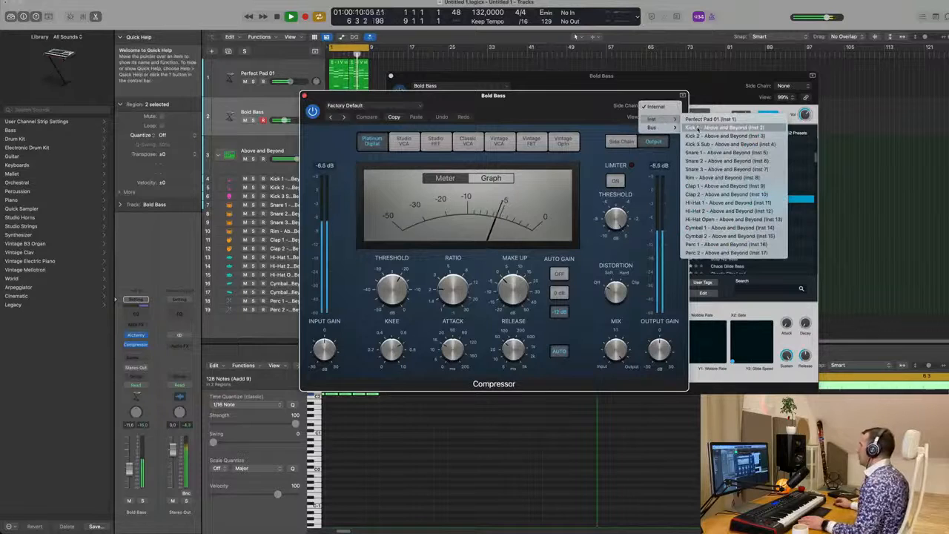
pyautogui.click(724, 128)
pyautogui.moveTo(581, 109); pyautogui.dragTo(679, 135)
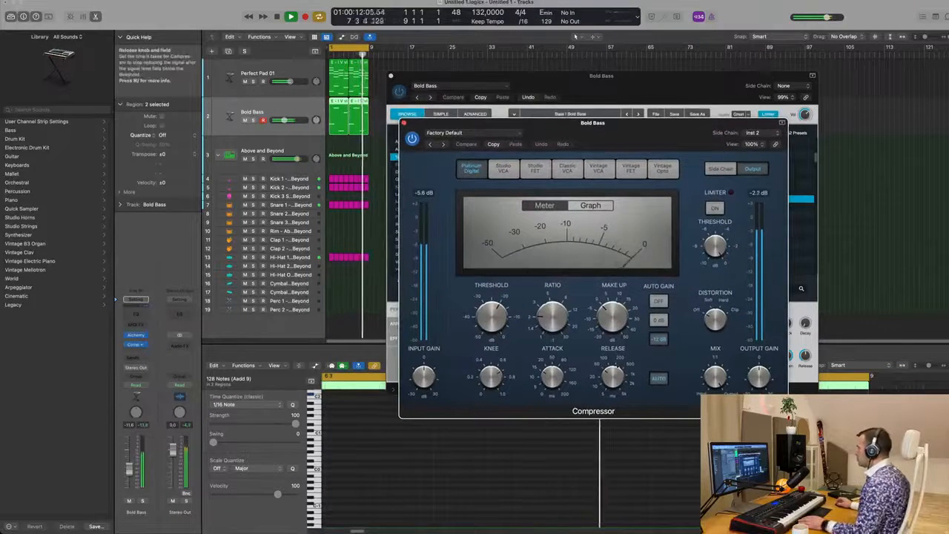
# Step: Adjust the compressor's attack and lower its threshold for sidechain ducking, then close the compressor window
pyautogui.moveTo(552, 376); pyautogui.dragTo(547, 401)
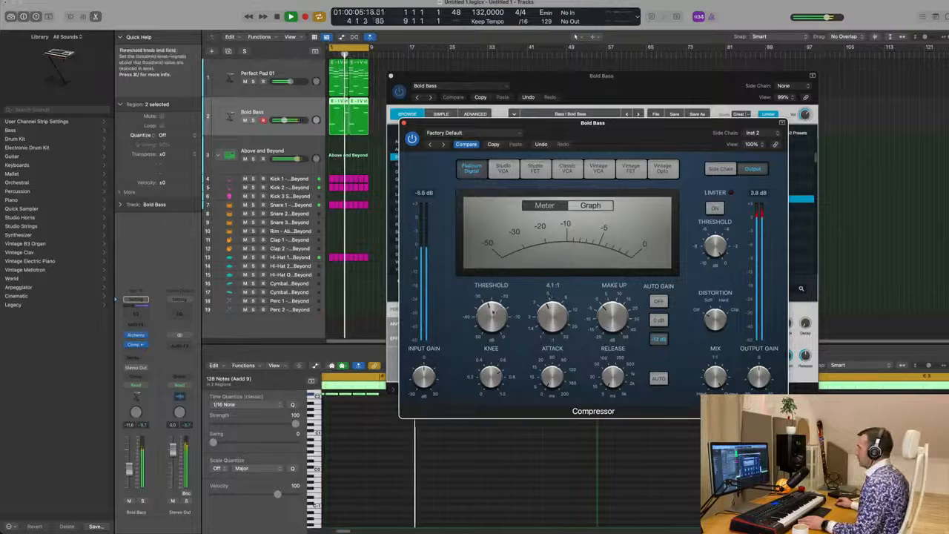
pyautogui.moveTo(502, 294); pyautogui.dragTo(502, 304)
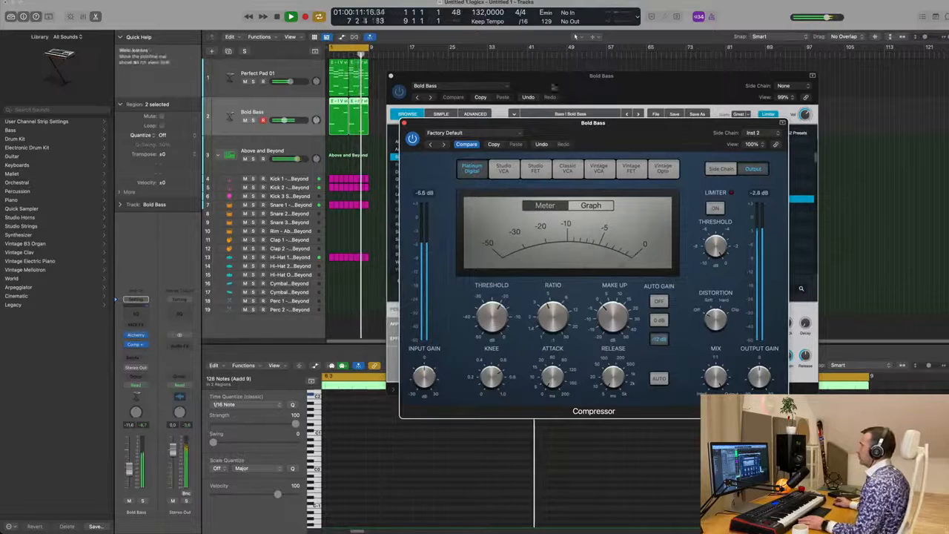
pyautogui.click(404, 124)
# Step: Audition the Bold Bass performance snapshots from Percussive Pluck through Distort, returning to Squeeze
pyautogui.moveTo(471, 94); pyautogui.dragTo(516, 97)
pyautogui.click(531, 324)
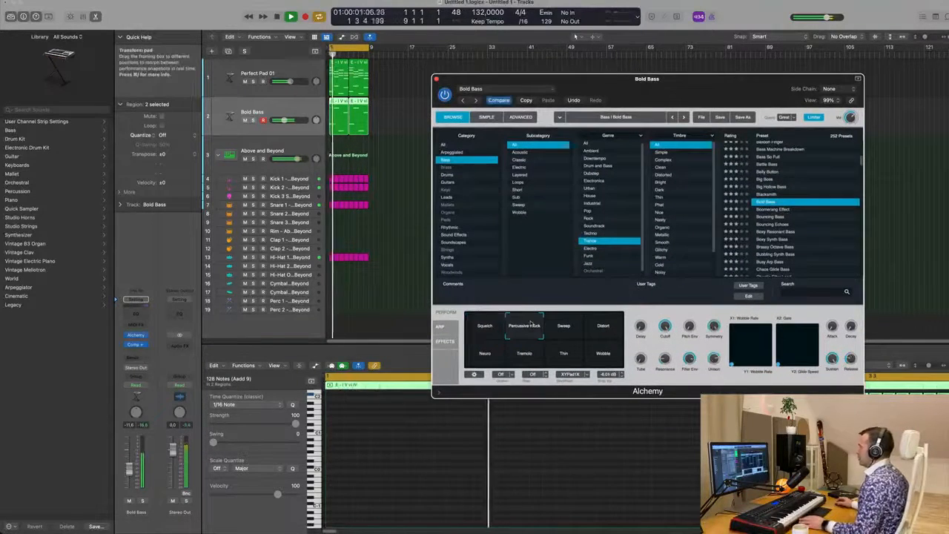
pyautogui.click(571, 332)
pyautogui.click(600, 332)
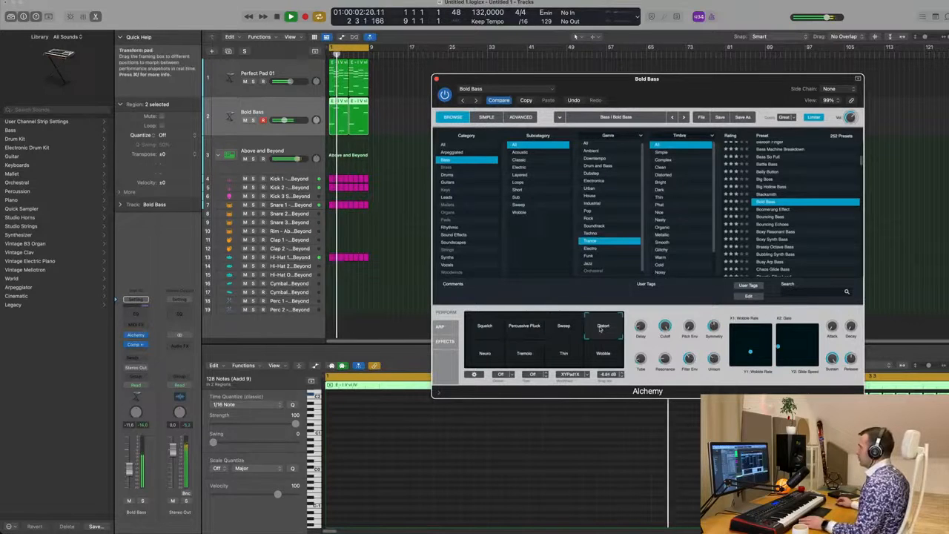
pyautogui.click(484, 357)
pyautogui.click(525, 356)
pyautogui.click(565, 357)
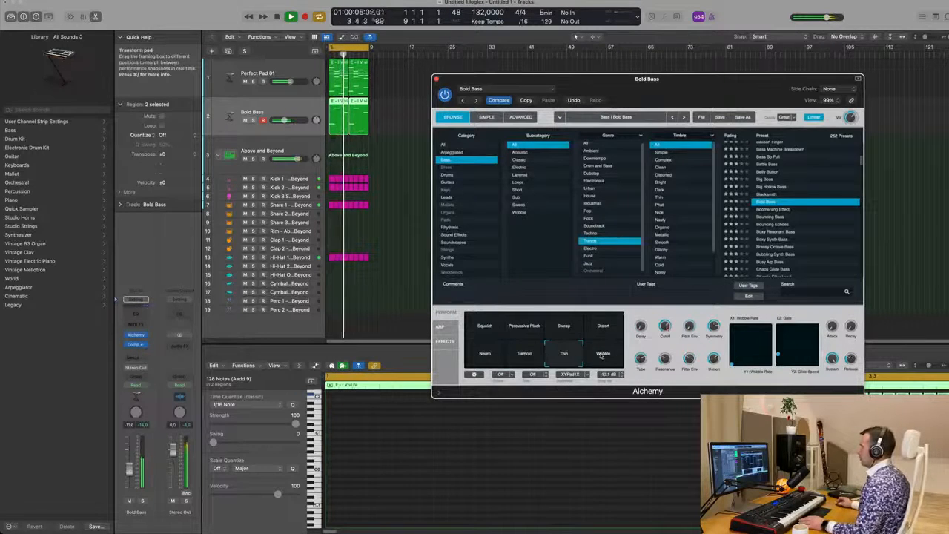
pyautogui.click(602, 356)
pyautogui.click(606, 328)
pyautogui.click(484, 327)
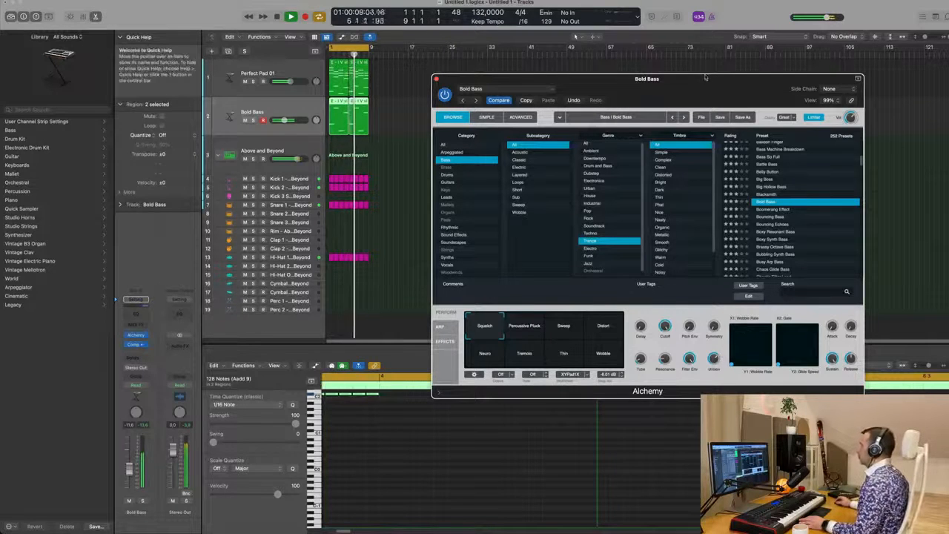
# Step: Mute the Perfect Pad 01 track and restart playback from the beginning
pyautogui.moveTo(701, 79); pyautogui.dragTo(652, 113)
pyautogui.press('Return')
pyautogui.click(245, 82)
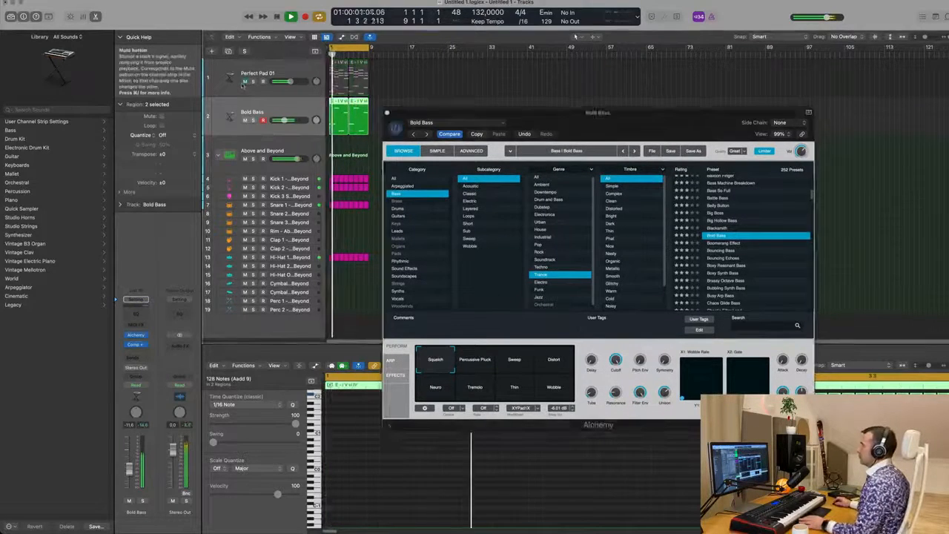
pyautogui.press('Return')
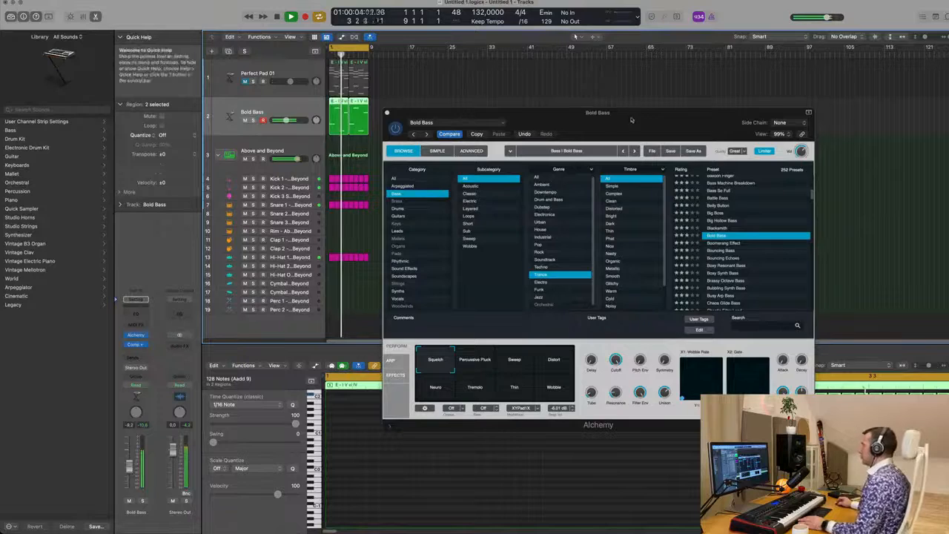
pyautogui.moveTo(636, 121); pyautogui.dragTo(677, 65)
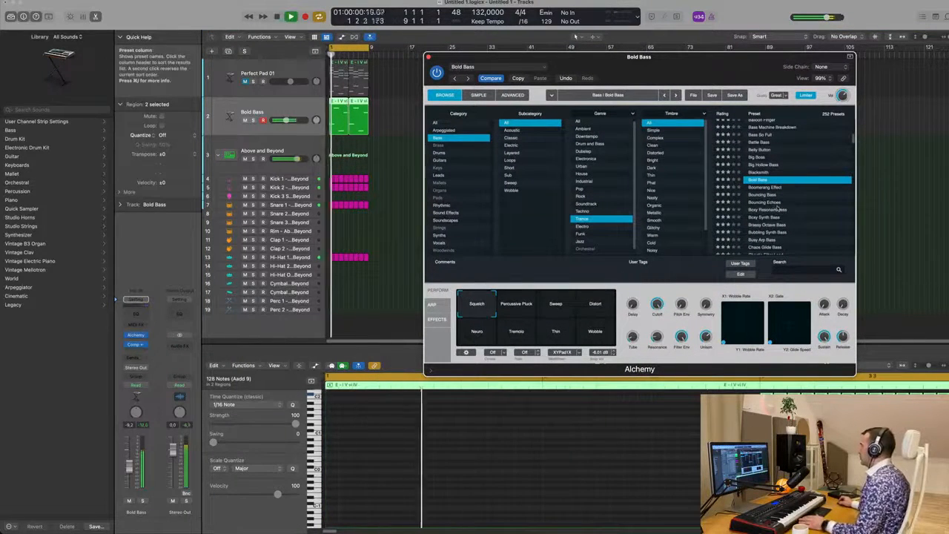
# Step: Load the Brassy Octave Bass preset and audition its performance snapshots down to High Squeeker
pyautogui.scroll(-2, 801, 206)
pyautogui.click(769, 201)
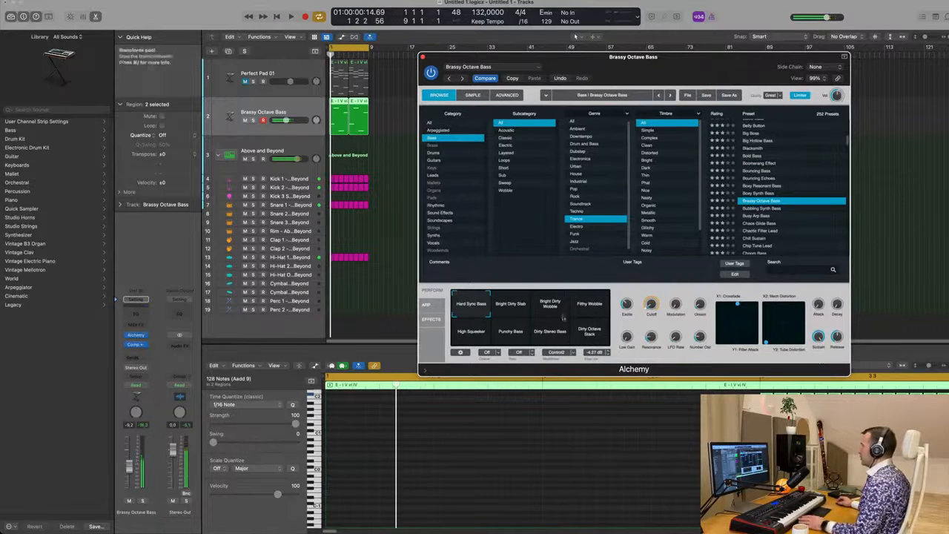
pyautogui.click(516, 306)
pyautogui.click(562, 305)
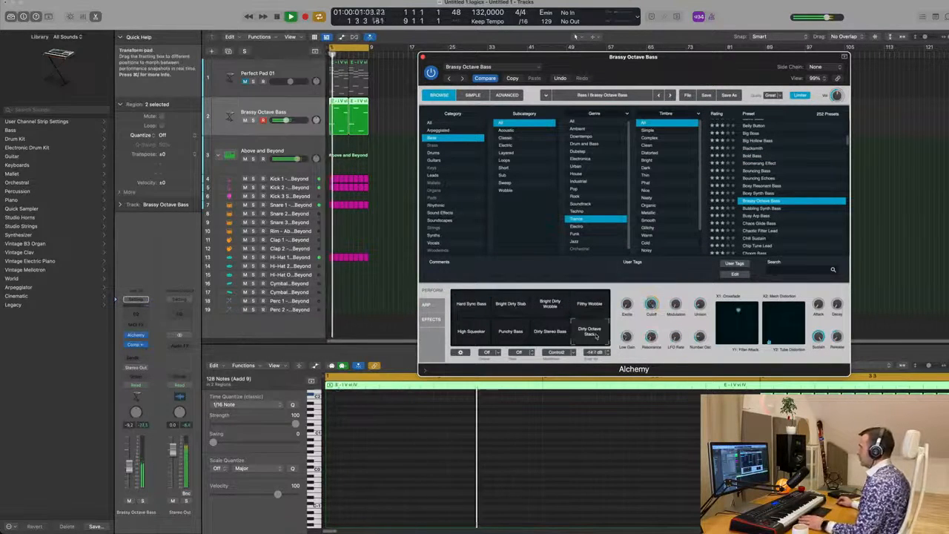
pyautogui.click(543, 338)
pyautogui.click(508, 335)
pyautogui.click(473, 335)
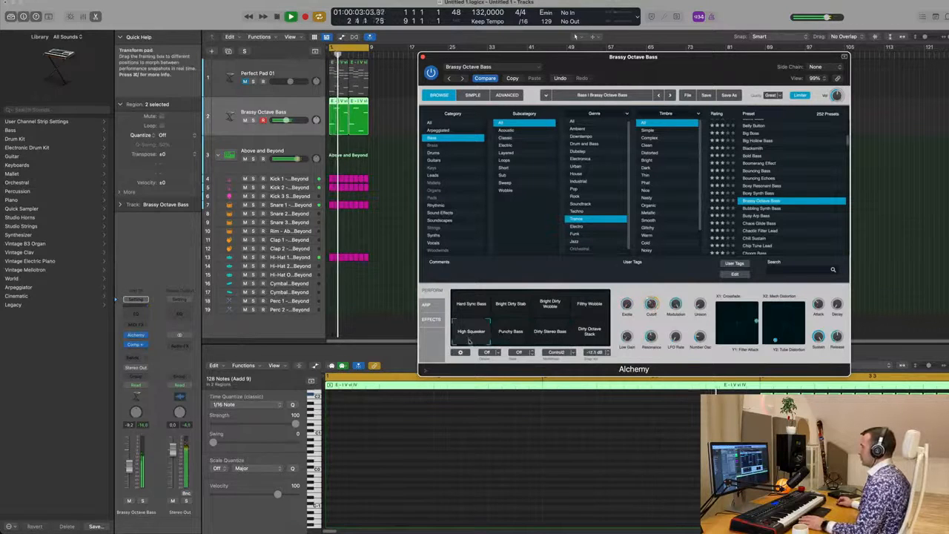
# Step: Switch the bass to the Busy Arp Bass preset and lower the bass track's volume
pyautogui.press('space')
pyautogui.click(756, 217)
pyautogui.press('space')
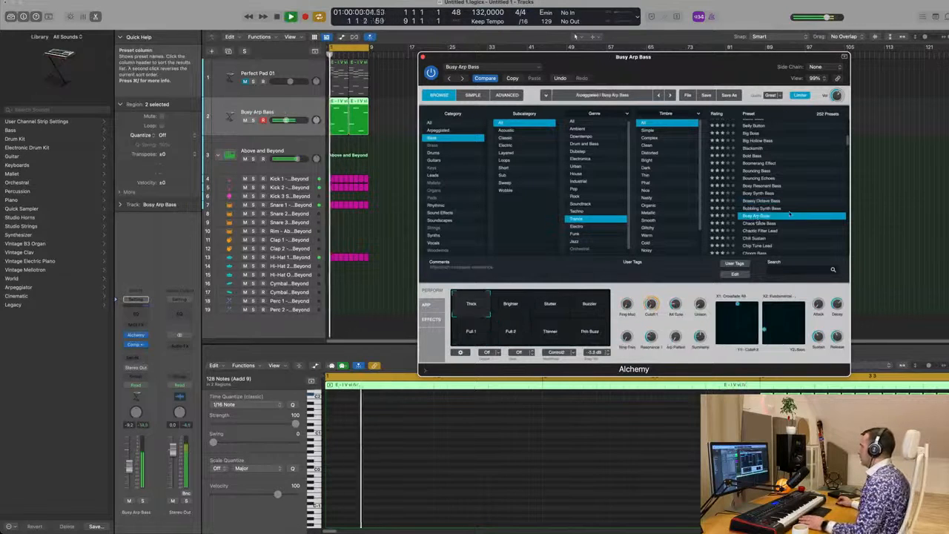
pyautogui.scroll(-2, 778, 215)
pyautogui.moveTo(767, 67); pyautogui.dragTo(755, 68)
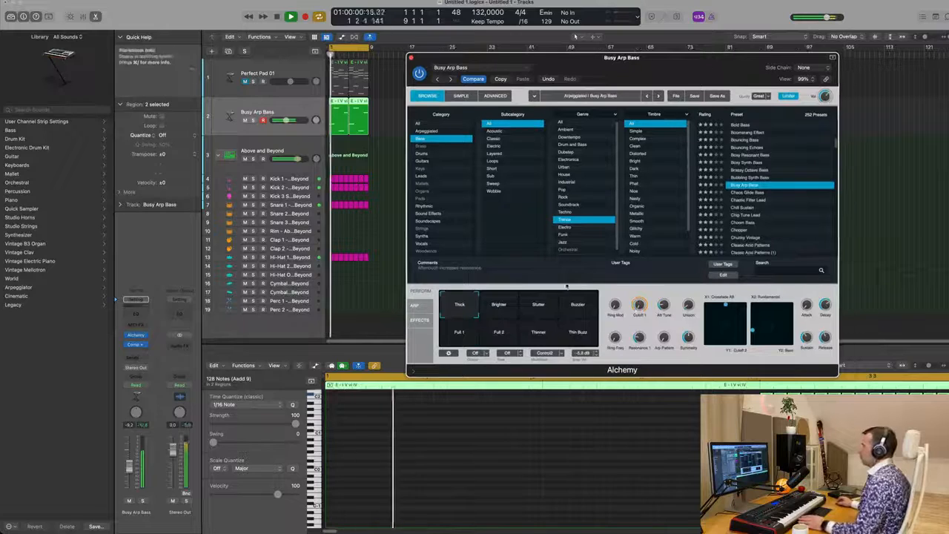
pyautogui.moveTo(127, 468); pyautogui.dragTo(128, 471)
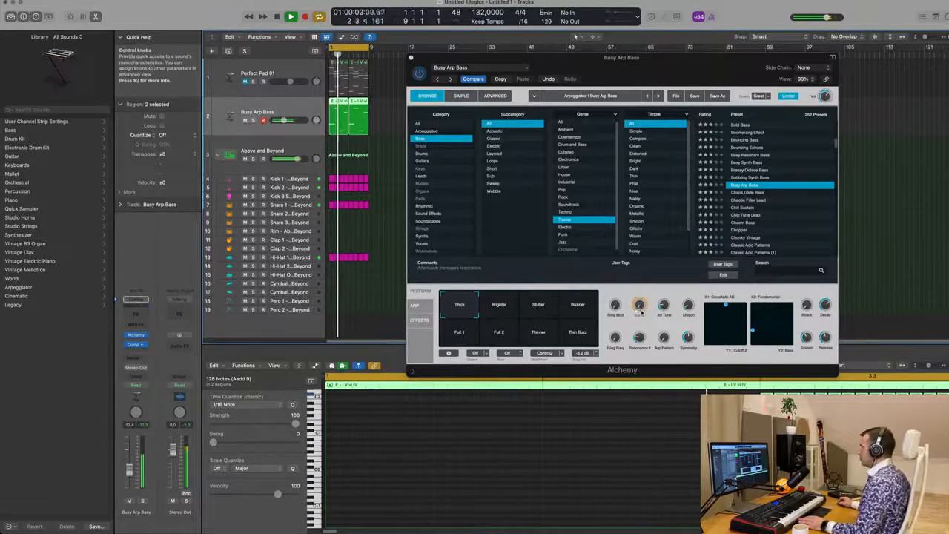
# Step: Raise the Cutoff 1 knob and lower the Alt Tune knob on the Busy Arp Bass sound
pyautogui.moveTo(640, 313); pyautogui.dragTo(673, 259)
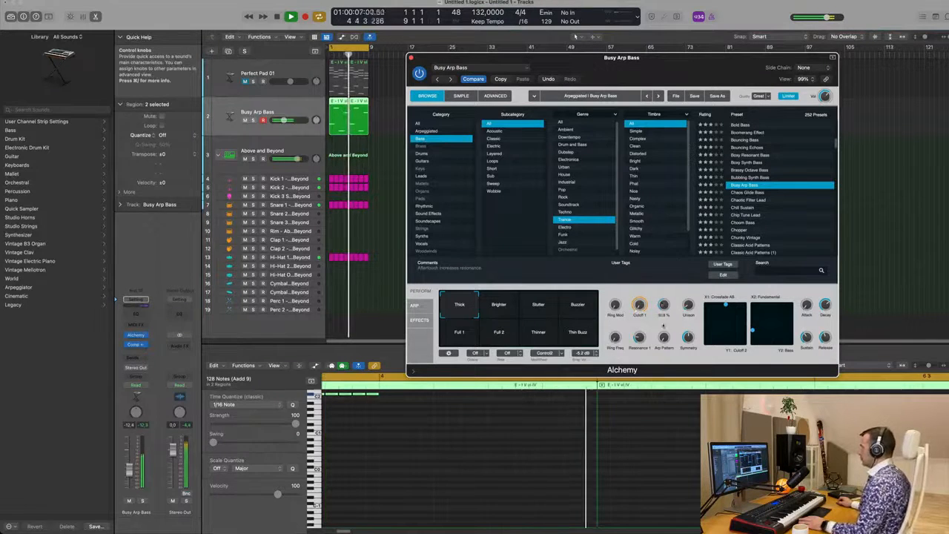
pyautogui.moveTo(663, 325); pyautogui.dragTo(659, 364)
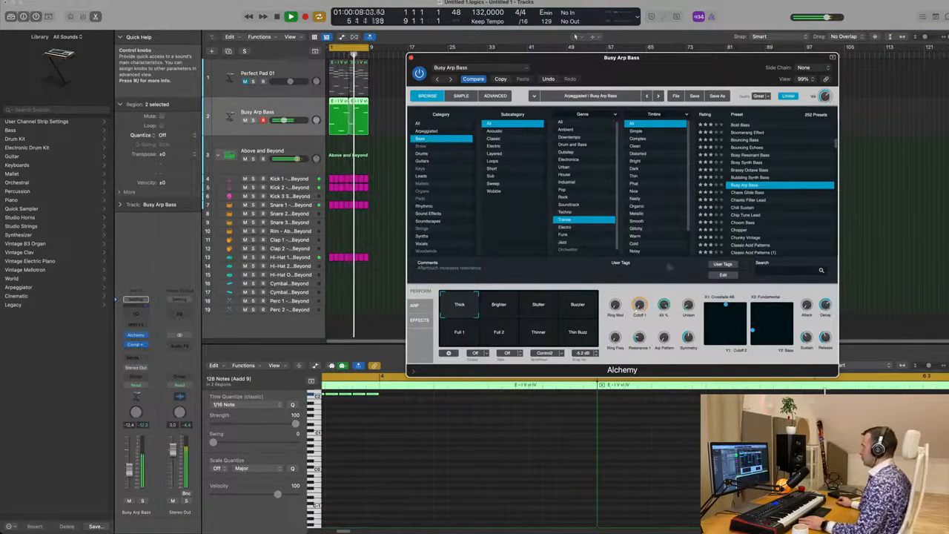
# Step: Audition the transform pad snapshots Thin Buzz, Full 1 and Full 2, returning to Thick
pyautogui.moveTo(464, 309); pyautogui.dragTo(578, 332)
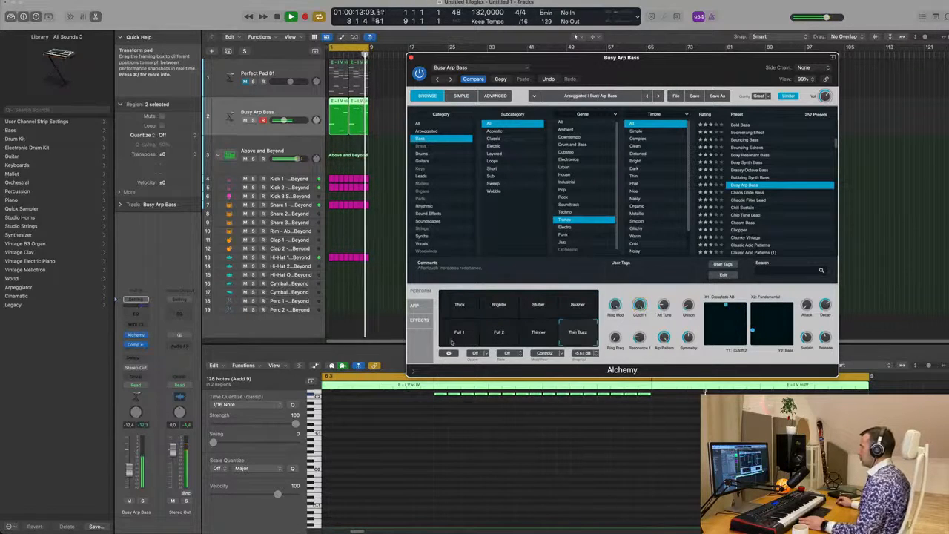
pyautogui.click(451, 341)
pyautogui.click(495, 339)
pyautogui.click(461, 339)
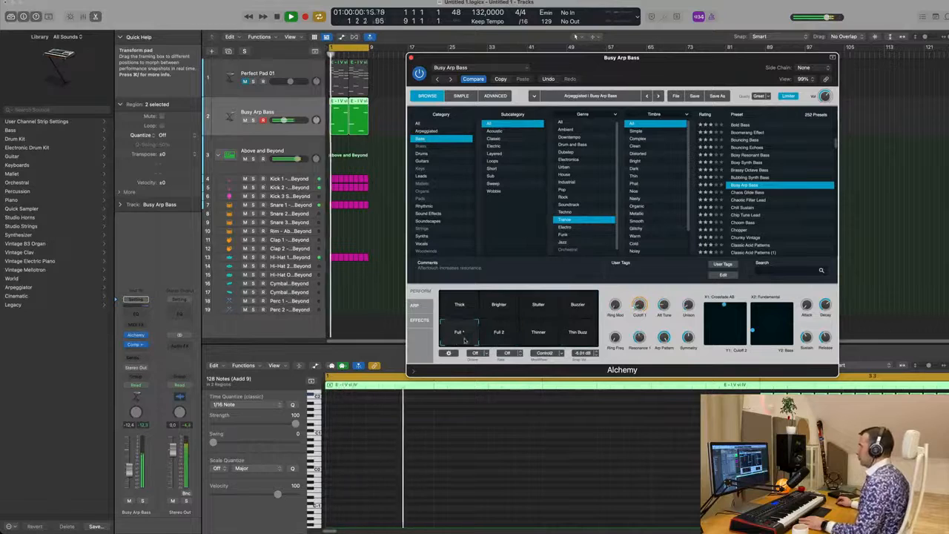
pyautogui.press('Return')
pyautogui.click(458, 311)
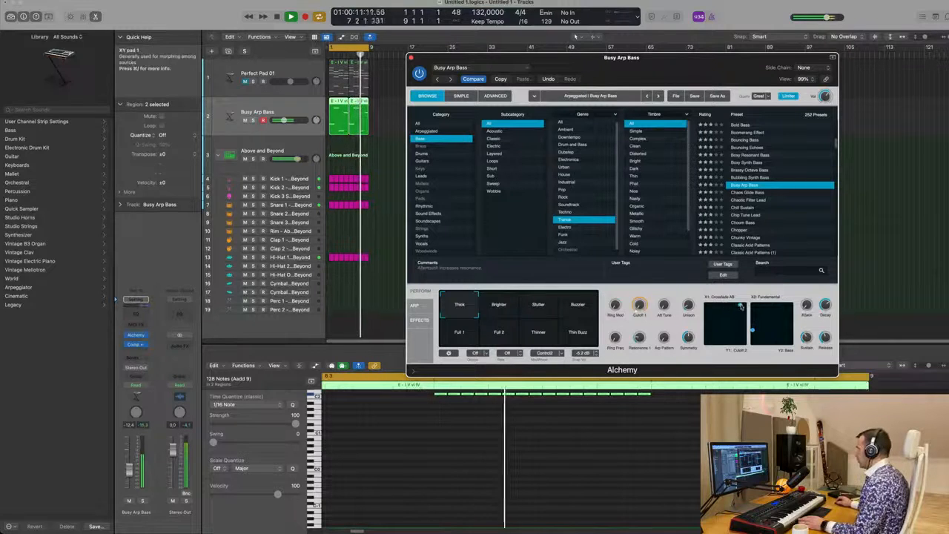
# Step: Reposition the points in both XY morph pads to reshape the bass sound
pyautogui.moveTo(726, 305); pyautogui.dragTo(706, 306)
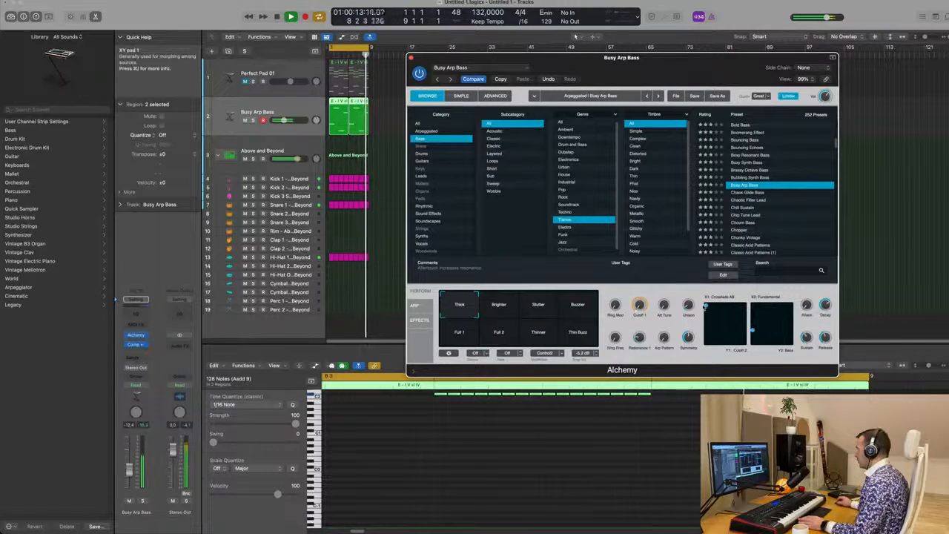
pyautogui.moveTo(705, 345); pyautogui.dragTo(727, 345)
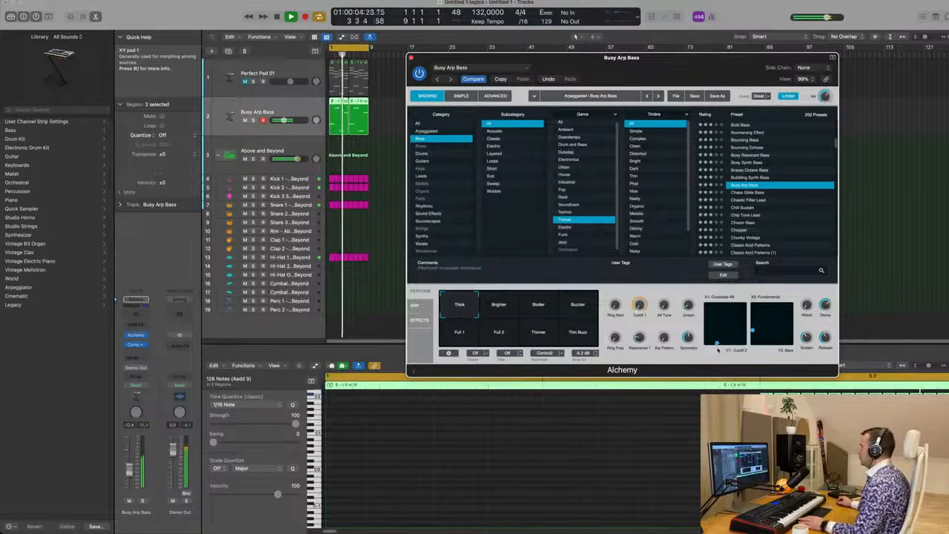
pyautogui.moveTo(717, 348); pyautogui.dragTo(723, 350)
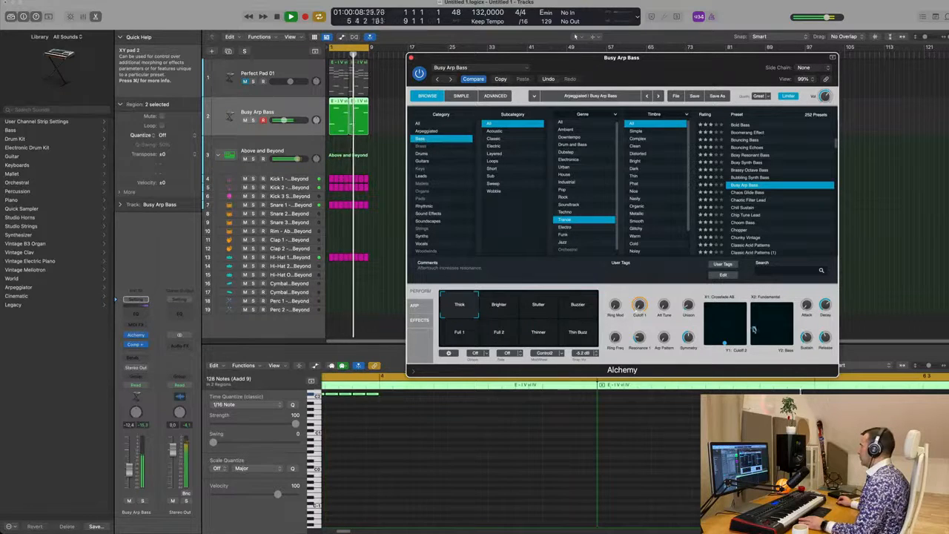
pyautogui.moveTo(780, 304); pyautogui.dragTo(790, 345)
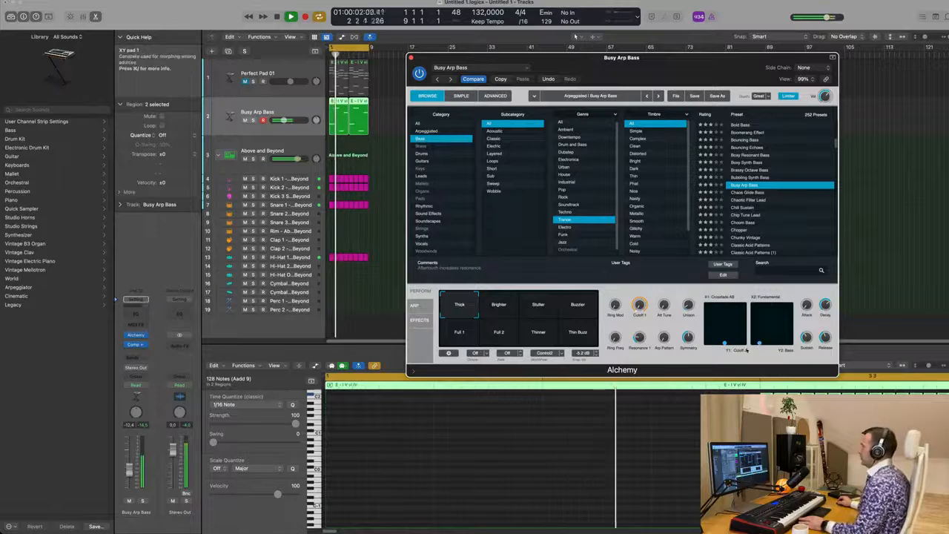
# Step: Turn the Ring Mod amount down on the Busy Arp Bass sound
pyautogui.moveTo(693, 64); pyautogui.dragTo(698, 19)
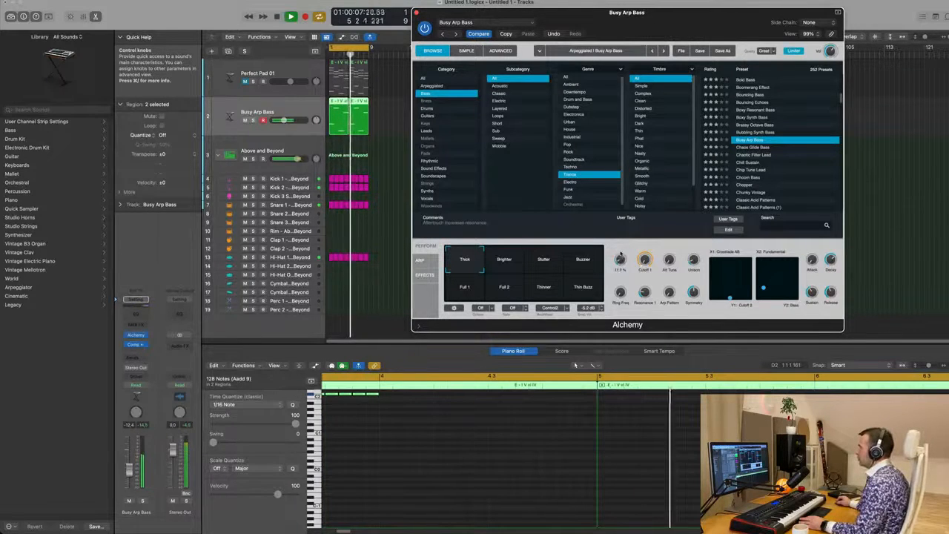
pyautogui.moveTo(621, 258); pyautogui.dragTo(622, 267)
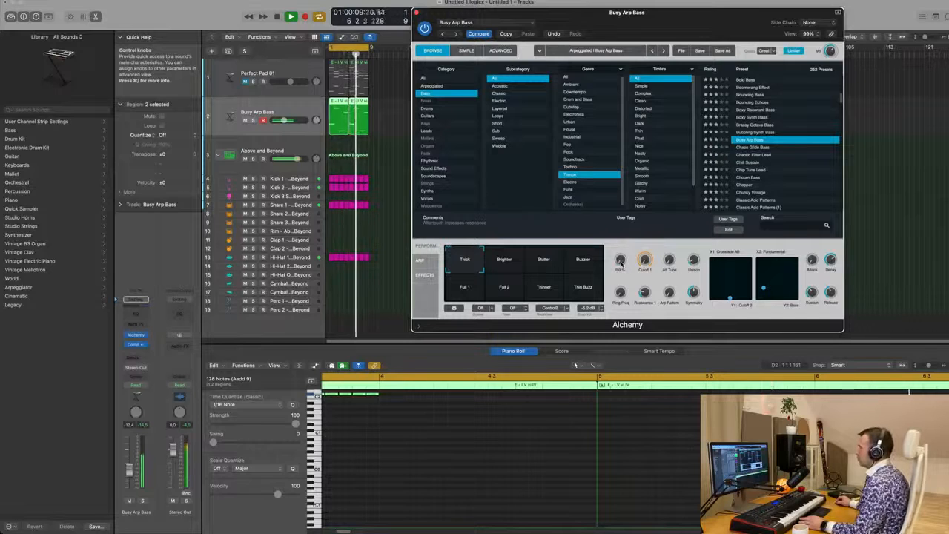
pyautogui.moveTo(578, 12); pyautogui.dragTo(556, 108)
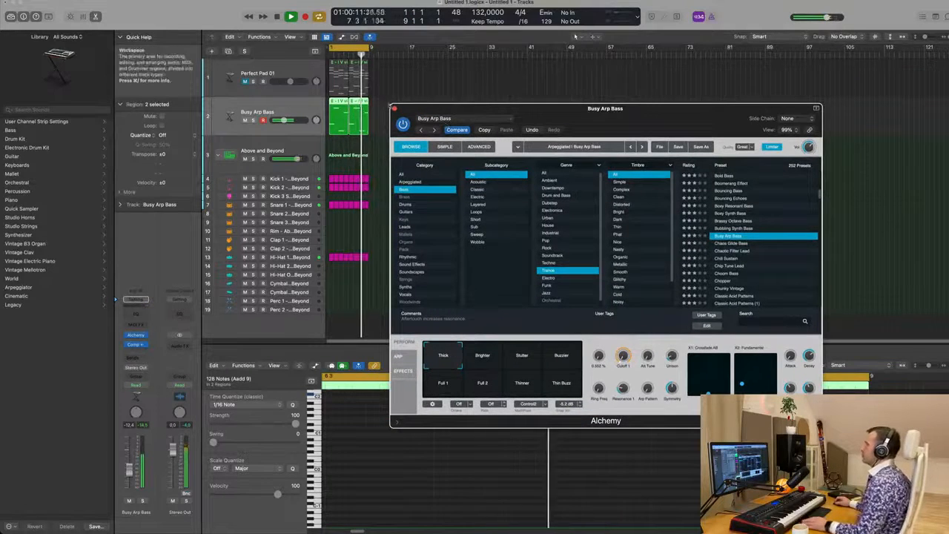
# Step: Close the Alchemy window and lower the Busy Arp Bass channel volume slightly
pyautogui.click(394, 108)
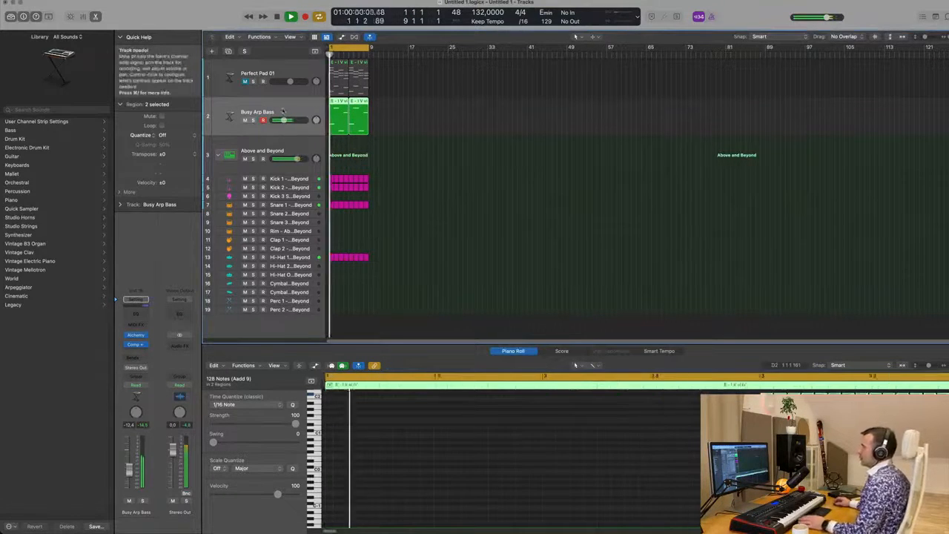
pyautogui.moveTo(128, 472); pyautogui.dragTo(128, 474)
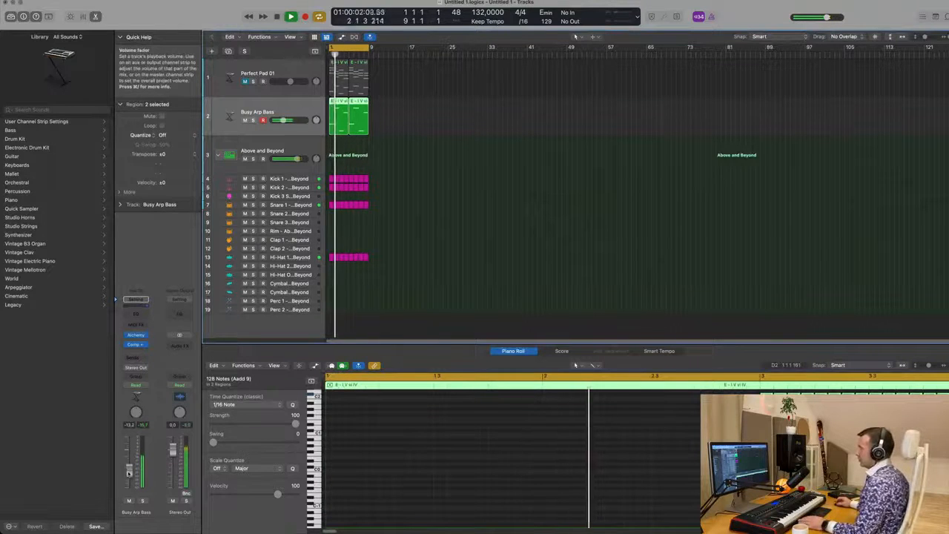
pyautogui.click(459, 152)
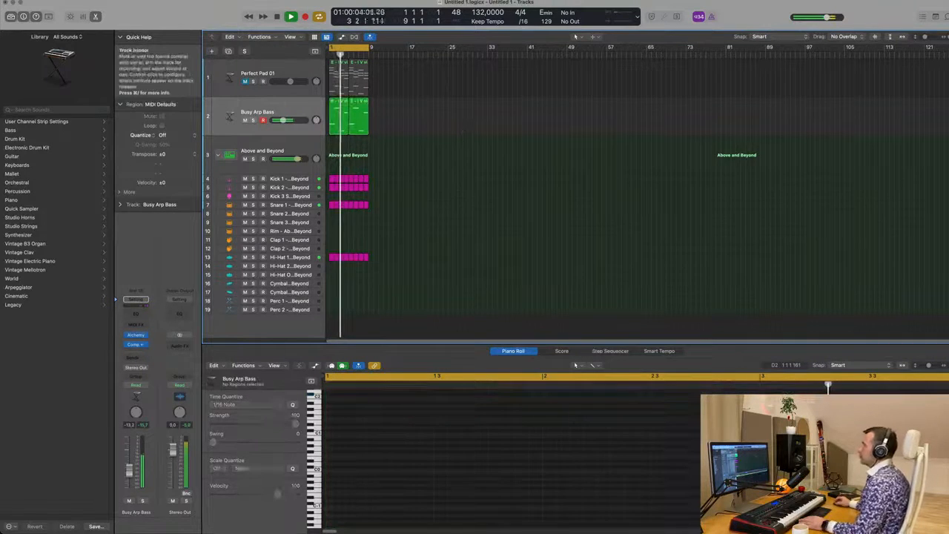
# Step: Create a new track with the same settings as the Perfect Pad 01 track
pyautogui.click(290, 109)
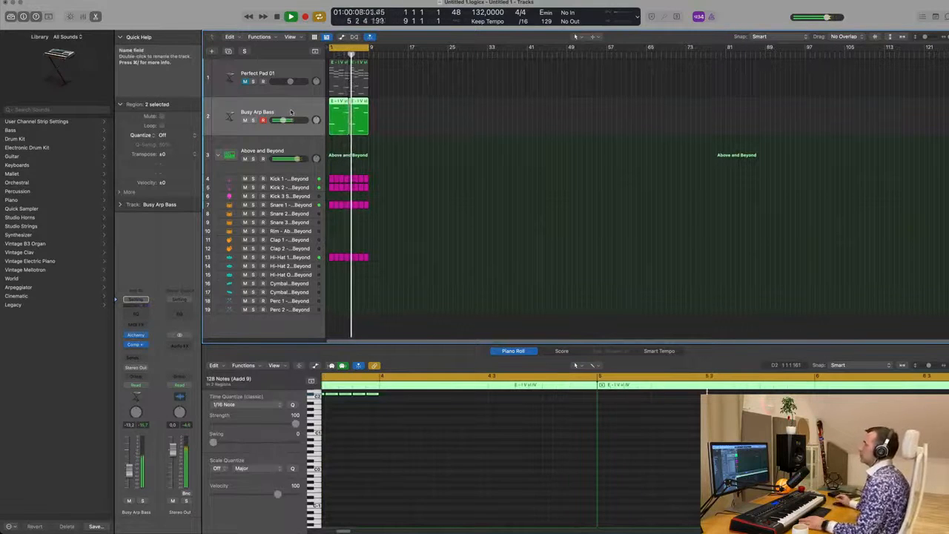
pyautogui.click(289, 69)
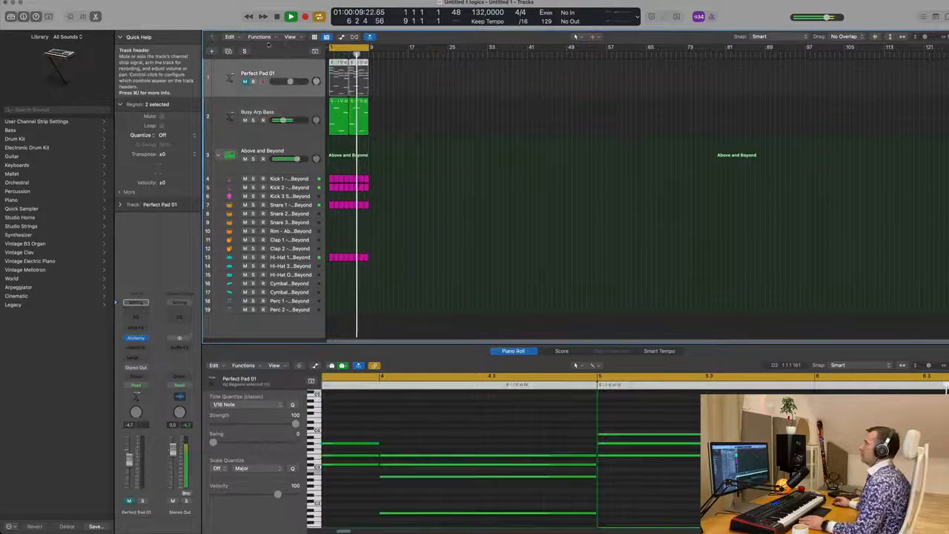
pyautogui.press('Return')
pyautogui.click(229, 51)
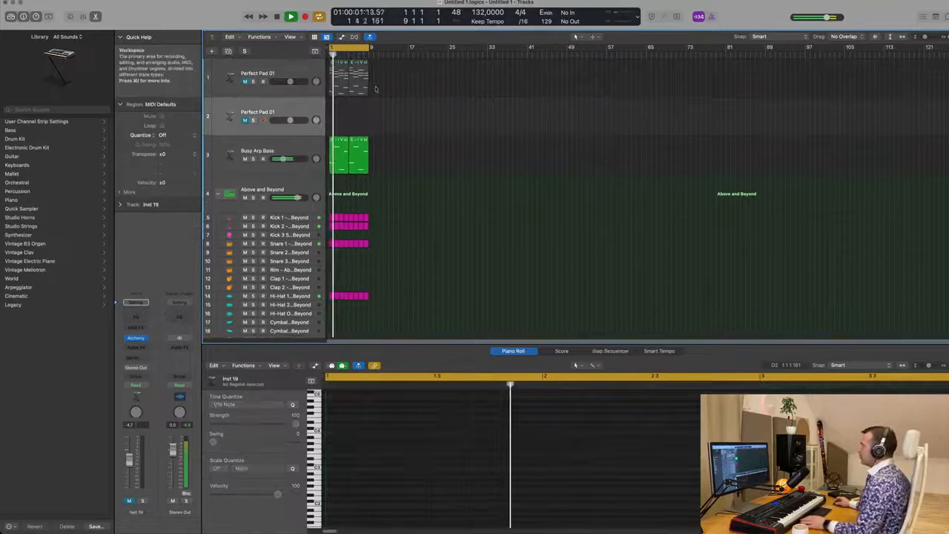
# Step: Copy the first pad chord region onto the new pad track
pyautogui.moveTo(335, 76); pyautogui.dragTo(337, 119)
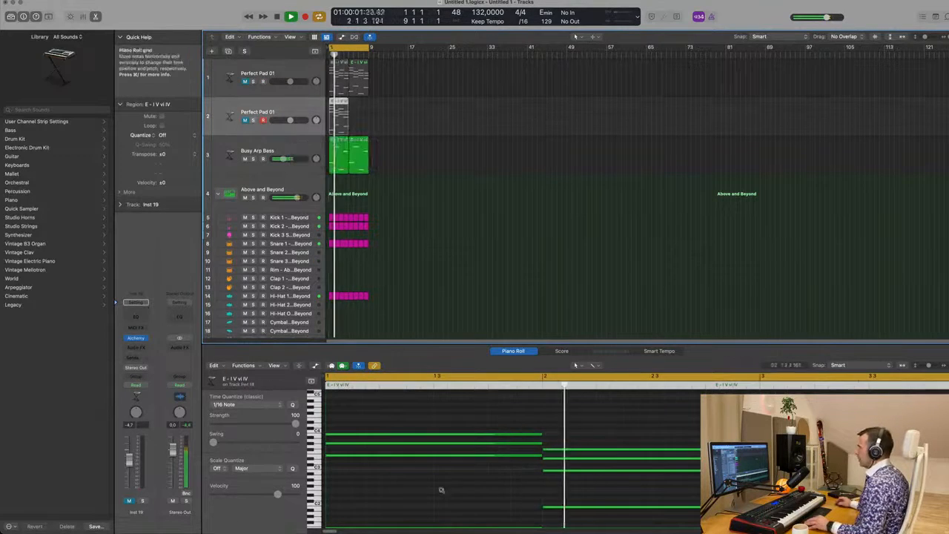
pyautogui.scroll(-5, 440, 488)
pyautogui.scroll(-5, 441, 488)
pyautogui.moveTo(354, 441); pyautogui.dragTo(582, 501)
pyautogui.scroll(3, 445, 464)
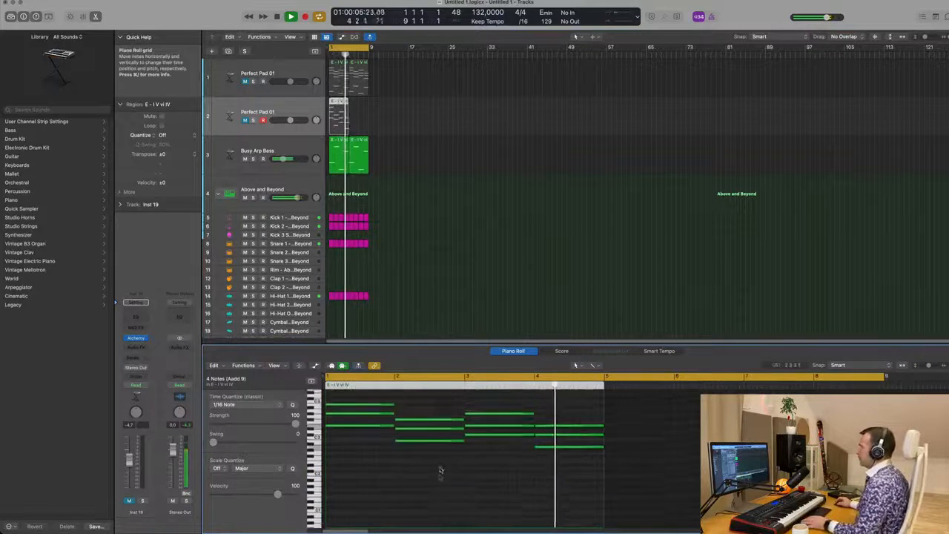
pyautogui.scroll(-3, 452, 473)
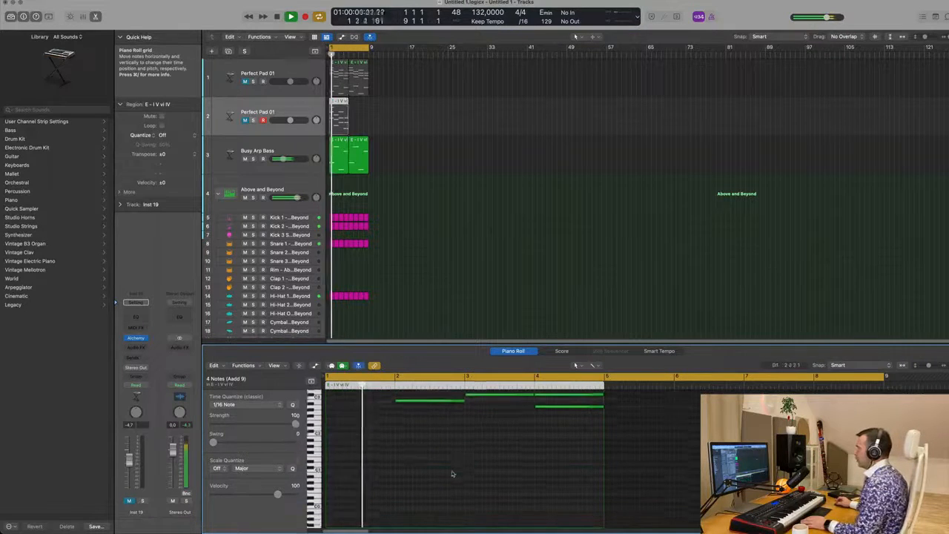
pyautogui.scroll(4, 452, 473)
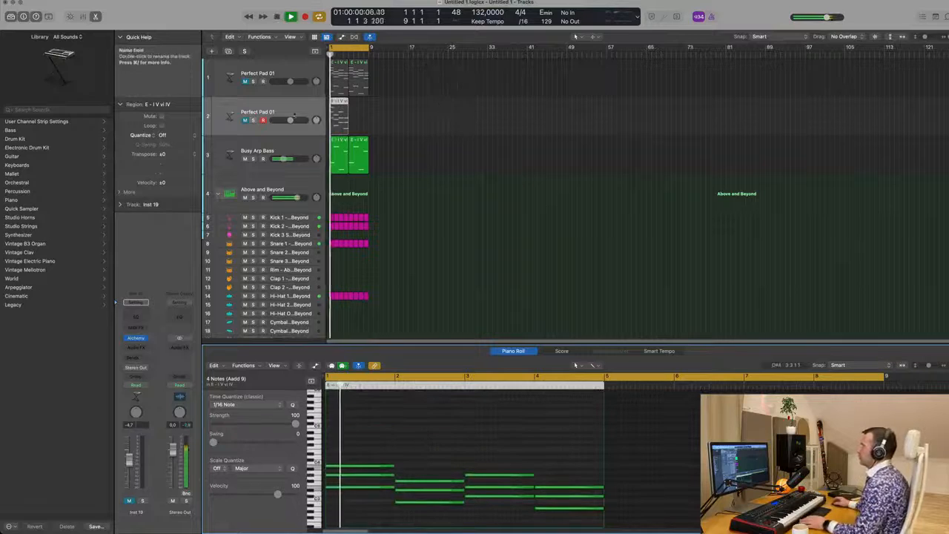
# Step: Open the Alchemy instrument on the new pad track and play back the arrangement
pyautogui.click(259, 114)
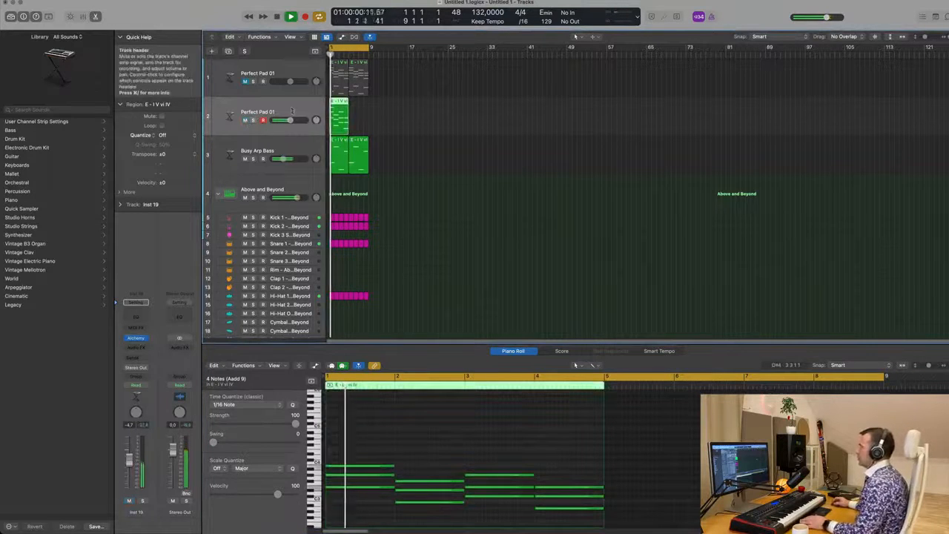
pyautogui.click(136, 337)
pyautogui.press('space')
pyautogui.press('space')
pyautogui.moveTo(474, 96); pyautogui.dragTo(451, 82)
pyautogui.press('space')
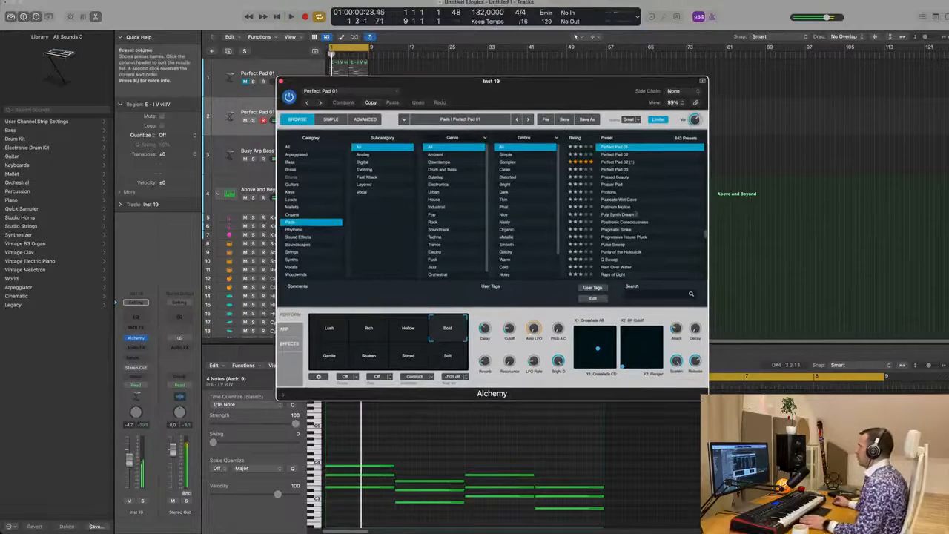
# Step: Search the pad presets for 19 and load the Sunrise 1984 preset
pyautogui.scroll(-5, 646, 221)
pyautogui.scroll(-5, 646, 223)
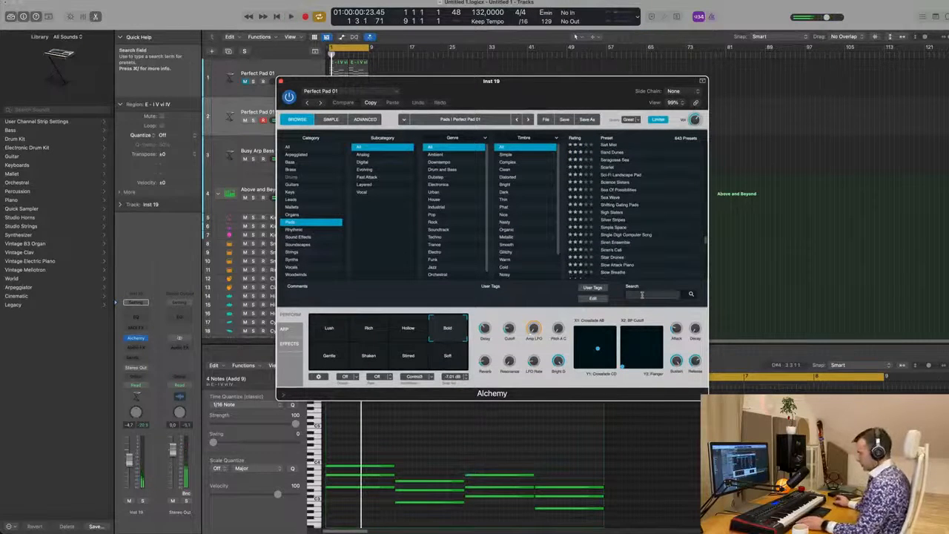
pyautogui.write('19')
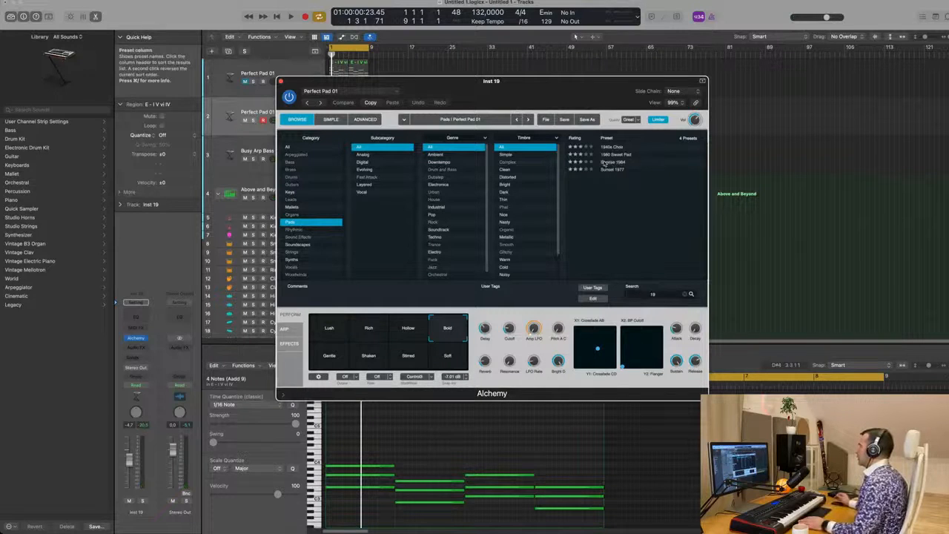
pyautogui.click(605, 163)
pyautogui.press('space')
# Step: Switch Sunrise 1984 to the Arpeggiated transform pad snapshot
pyautogui.moveTo(530, 90); pyautogui.dragTo(689, 74)
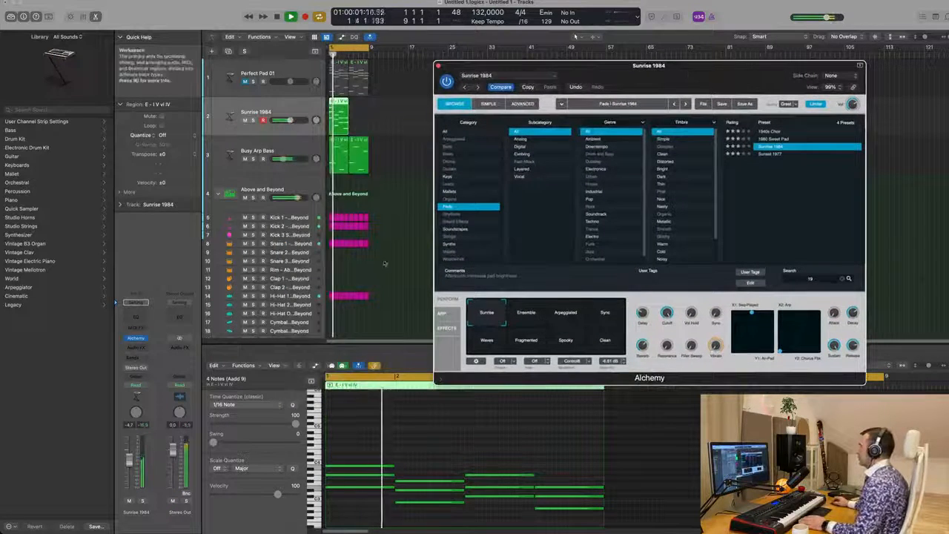
pyautogui.click(568, 319)
pyautogui.moveTo(678, 77); pyautogui.dragTo(653, 77)
# Step: Raise the Cutoff knob and move the point in XY pad 2 on Sunrise 1984
pyautogui.moveTo(642, 311); pyautogui.dragTo(644, 303)
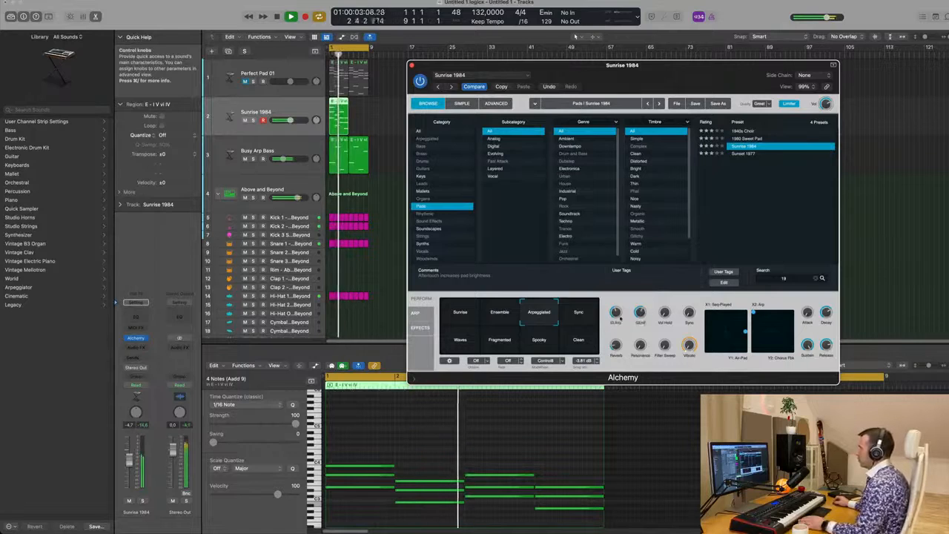
pyautogui.moveTo(642, 313); pyautogui.dragTo(645, 304)
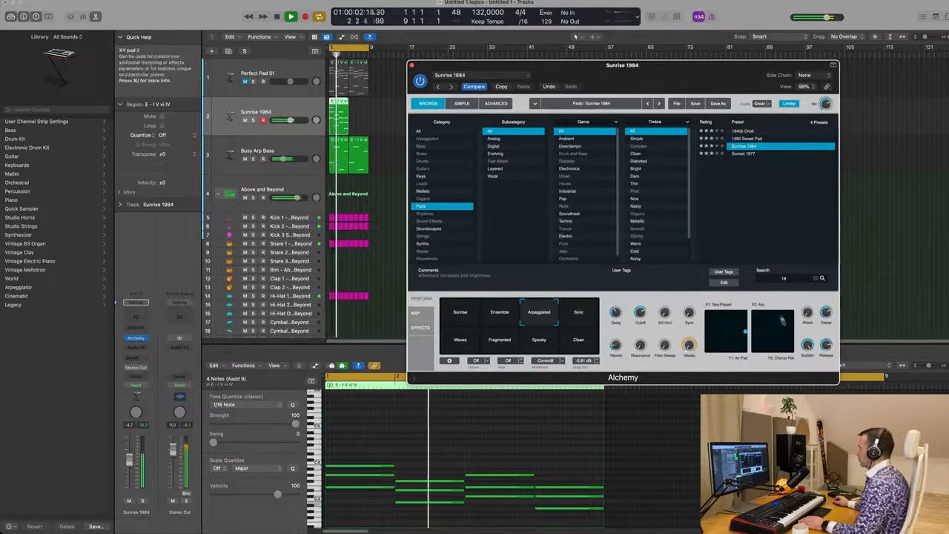
pyautogui.moveTo(782, 321); pyautogui.dragTo(772, 342)
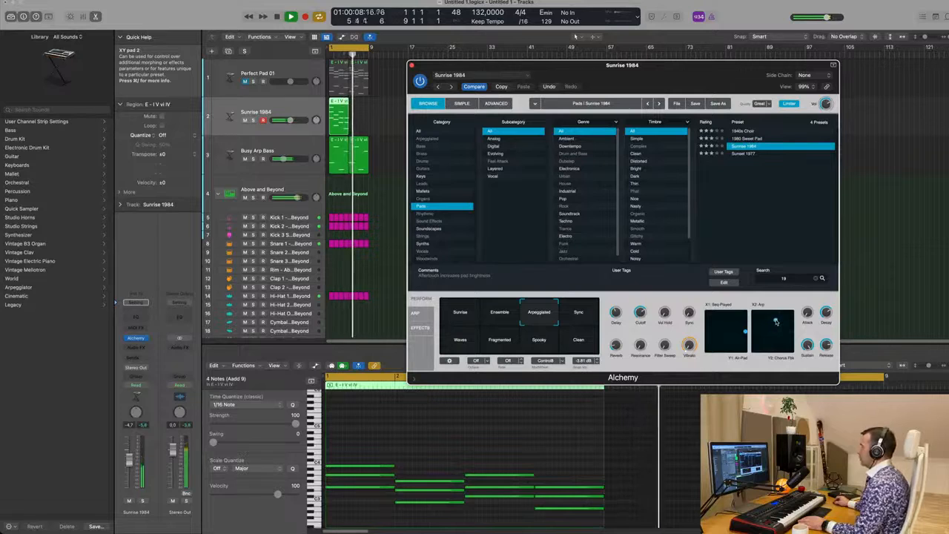
# Step: Repeat the chord region on the Sunrise 1984 track and nudge the XY pad 2 point
pyautogui.click(341, 117)
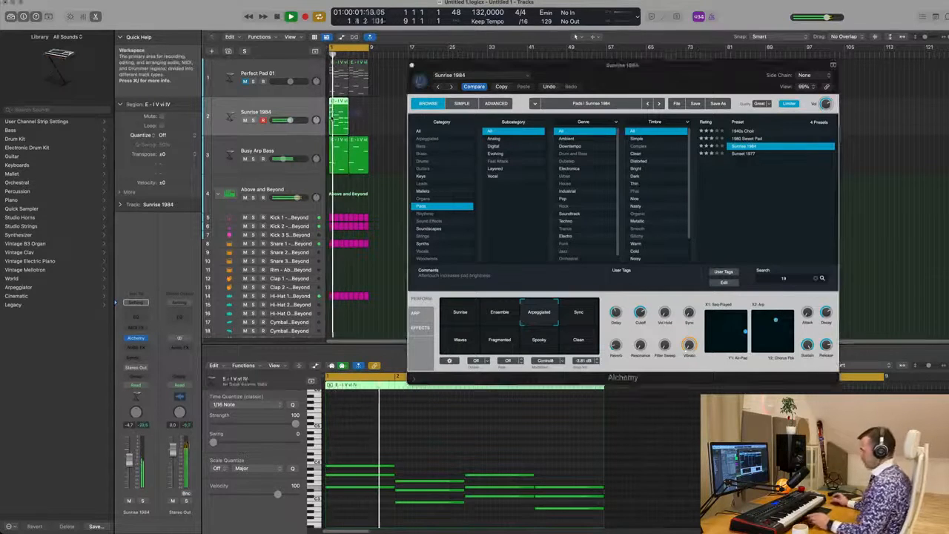
pyautogui.press('super+r')
pyautogui.moveTo(673, 65); pyautogui.dragTo(640, 3)
pyautogui.moveTo(744, 258); pyautogui.dragTo(750, 261)
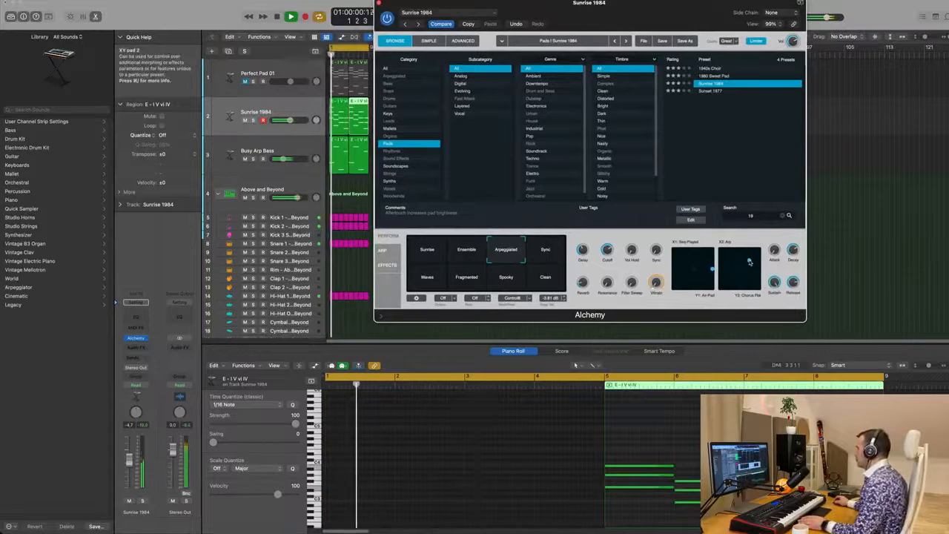
pyautogui.press('space')
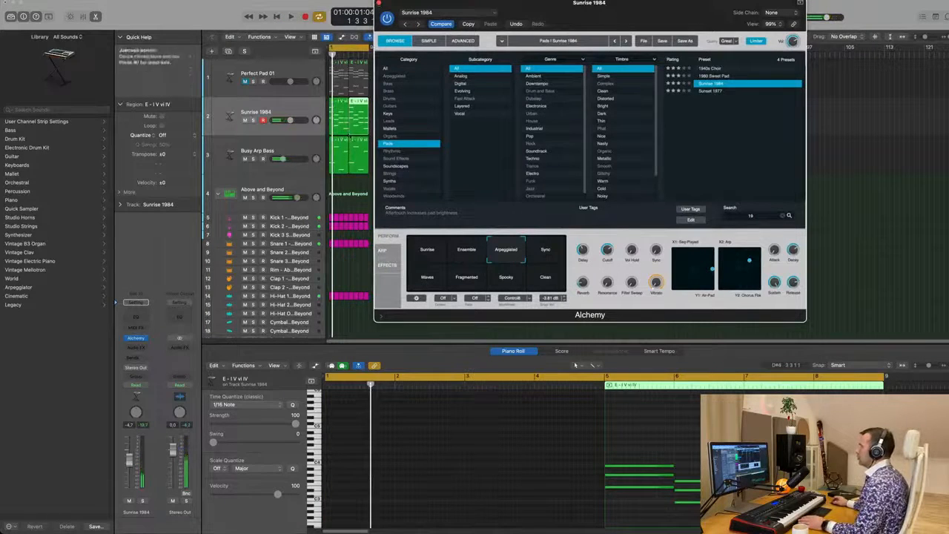
# Step: Shorten the notes of the first chord on the Sunrise 1984 track to sixteenth-note length
pyautogui.moveTo(379, 3); pyautogui.dragTo(707, 35)
pyautogui.press('space')
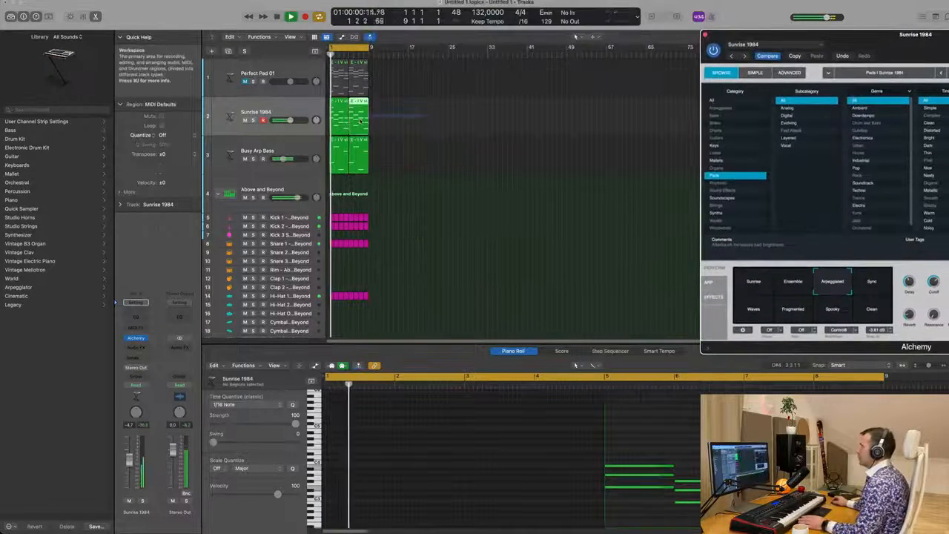
pyautogui.press('space')
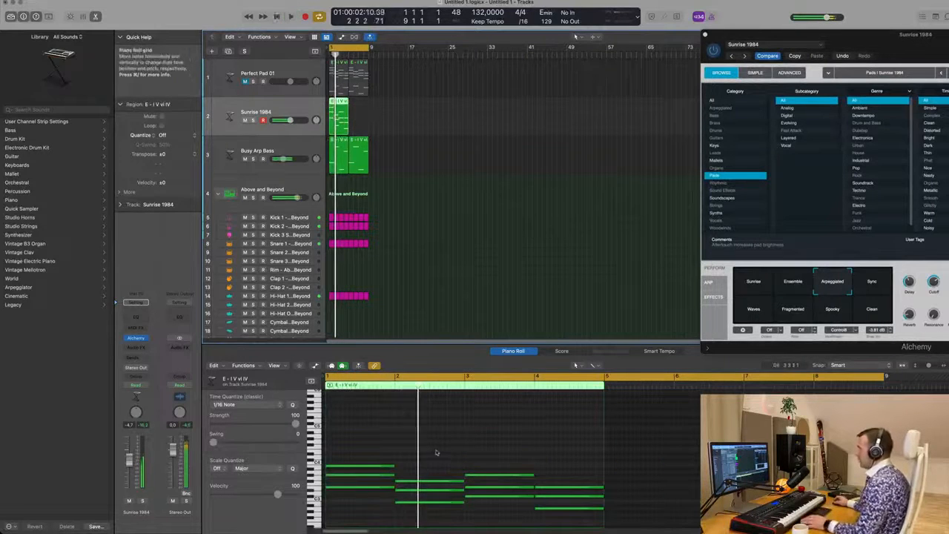
pyautogui.scroll(-4, 361, 467)
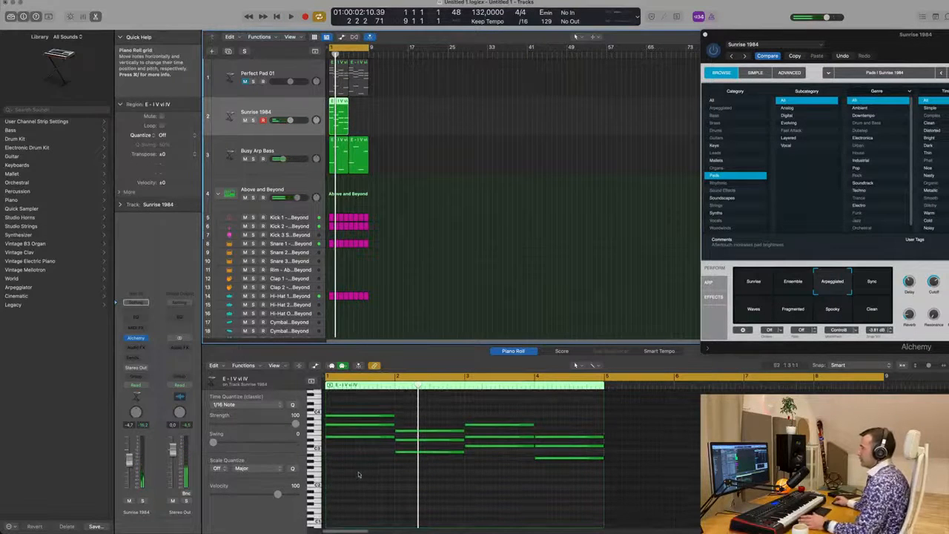
pyautogui.click(356, 417)
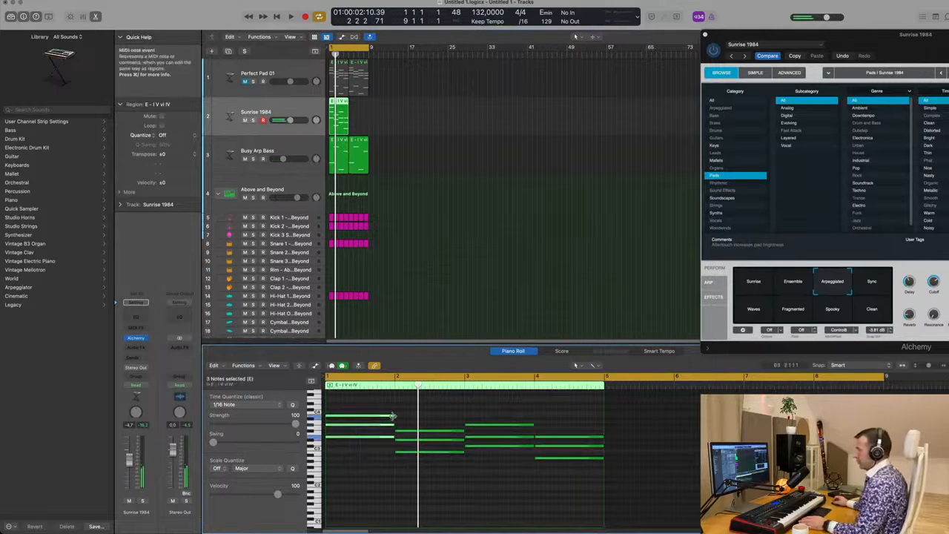
pyautogui.moveTo(393, 416); pyautogui.dragTo(334, 427)
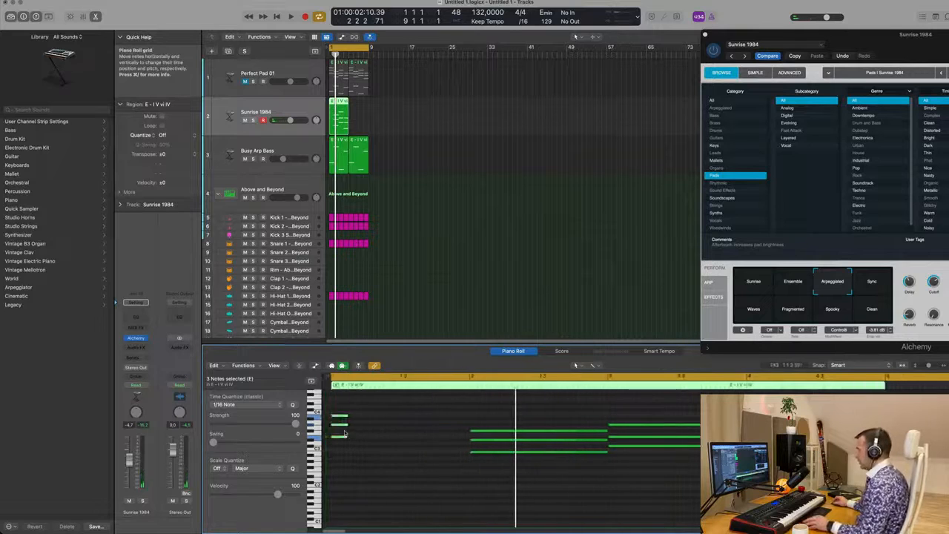
# Step: Stagger the shortened chord notes in time to form an arpeggio
pyautogui.click(335, 442)
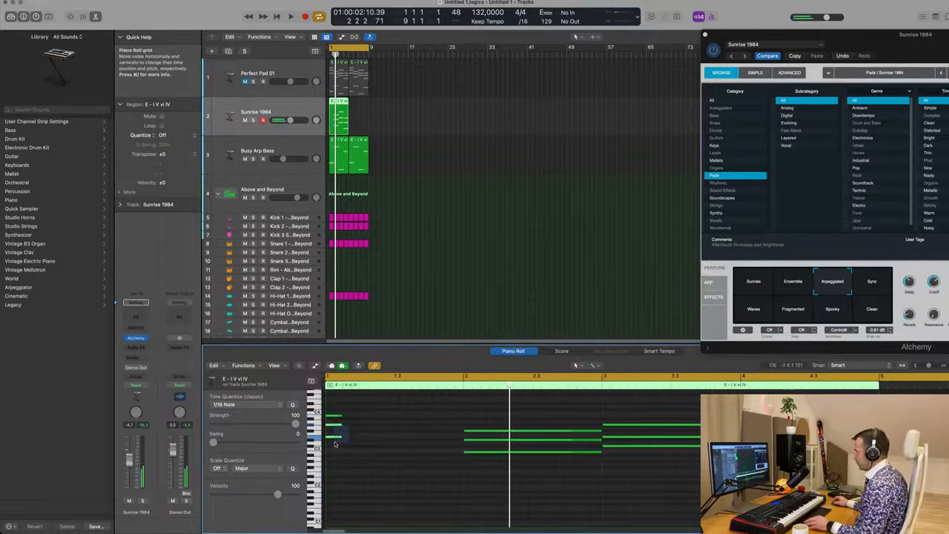
pyautogui.moveTo(335, 428); pyautogui.dragTo(359, 436)
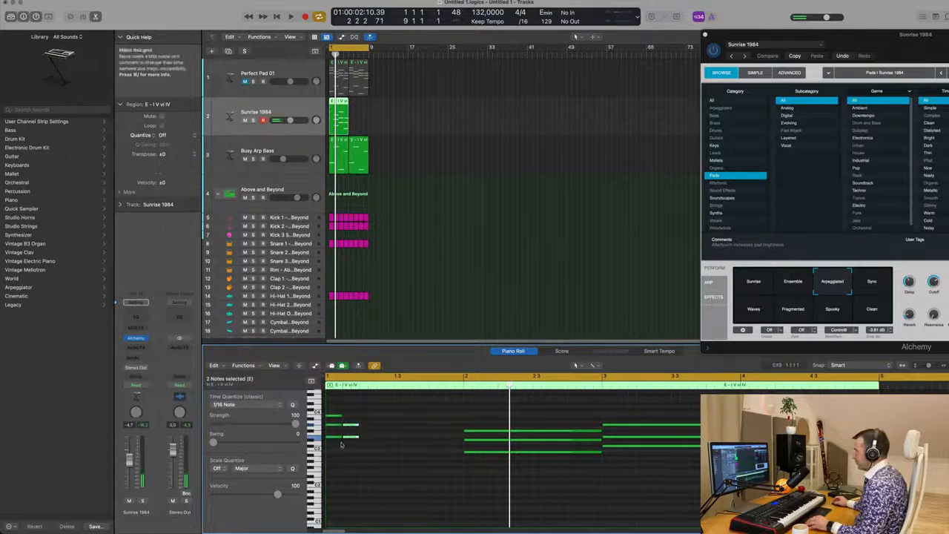
pyautogui.click(330, 447)
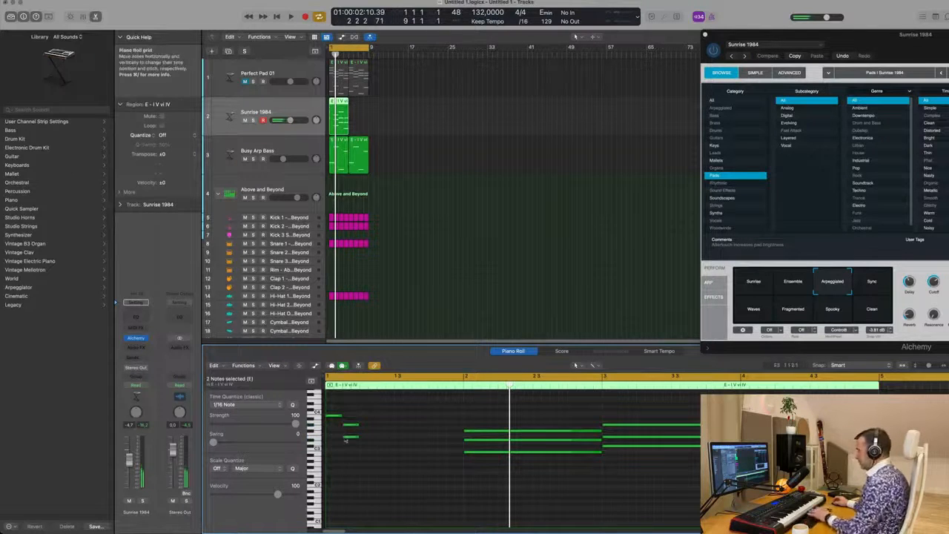
pyautogui.moveTo(350, 440); pyautogui.dragTo(367, 438)
pyautogui.press('space')
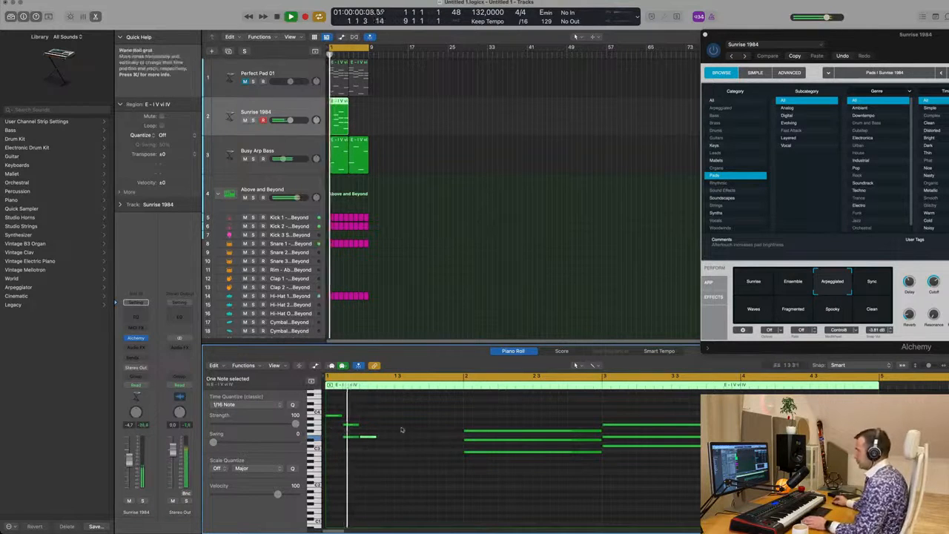
pyautogui.press('space')
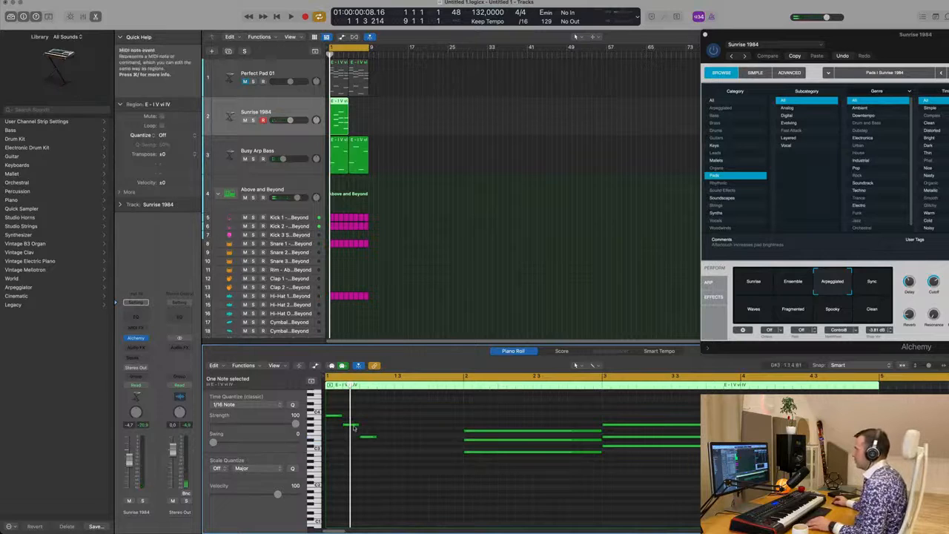
# Step: Move the top arpeggio note later in the bar and play back the pattern
pyautogui.moveTo(338, 416); pyautogui.dragTo(385, 420)
pyautogui.scroll(-4, 387, 443)
pyautogui.press('space')
pyautogui.press('super+Left')
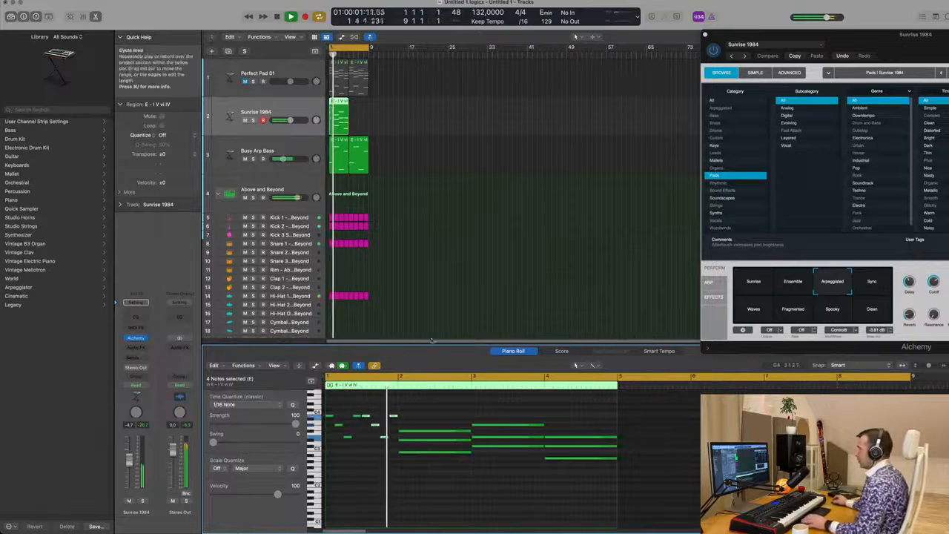
pyautogui.press('space')
# Step: Copy the arpeggio notes onto the following sixteenths to extend the pattern through the first bar
pyautogui.moveTo(429, 420); pyautogui.dragTo(458, 445)
pyautogui.click(424, 461)
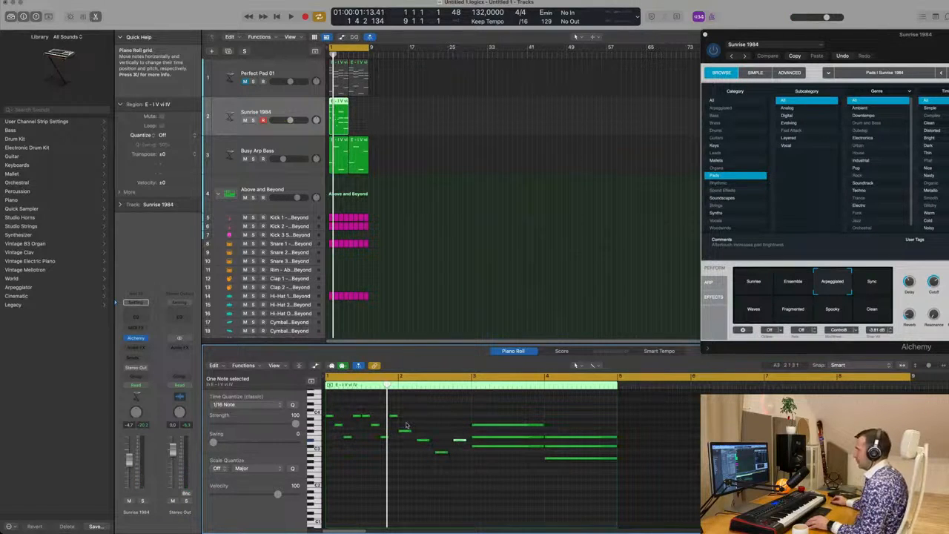
pyautogui.moveTo(407, 424); pyautogui.dragTo(460, 466)
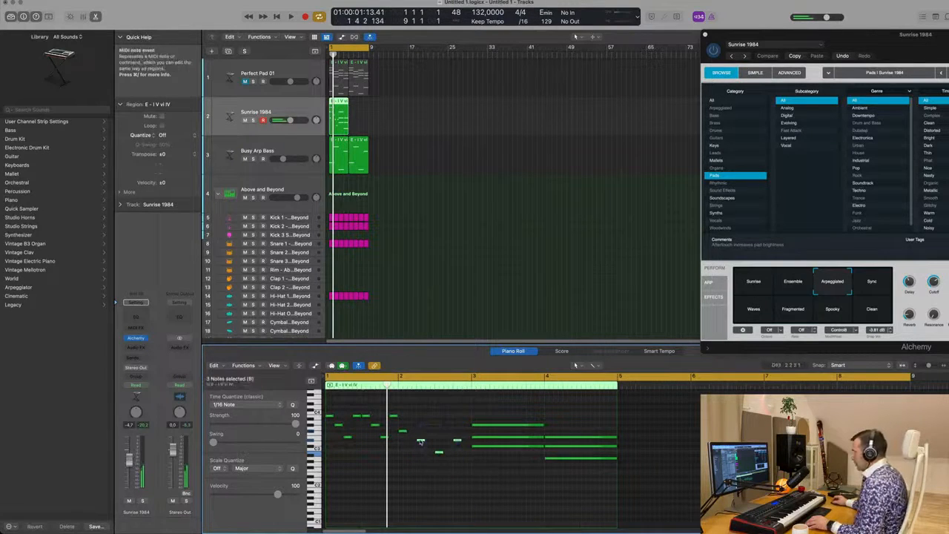
pyautogui.moveTo(418, 441); pyautogui.dragTo(433, 466)
pyautogui.click(429, 449)
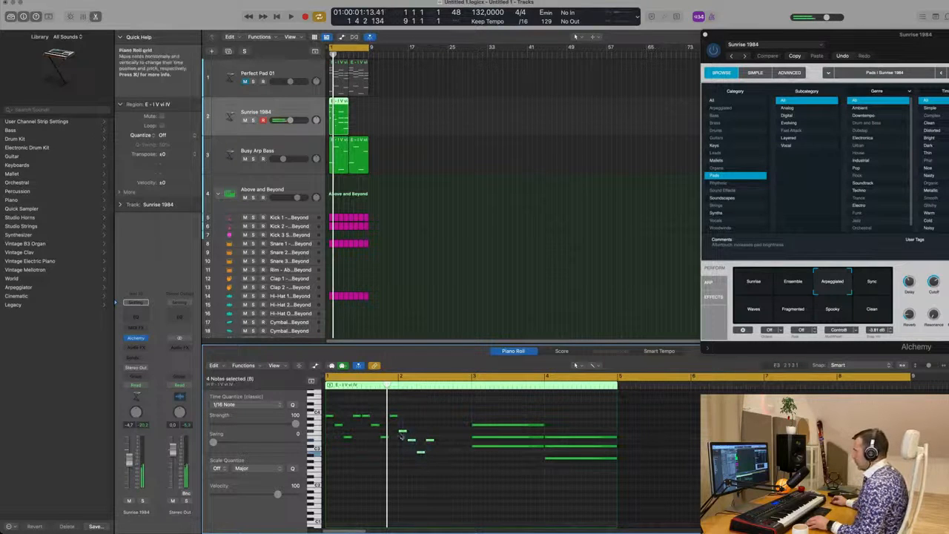
# Step: Continue the arpeggio into bar 3 by shortening and staggering the second chord's notes into sixteenths
pyautogui.moveTo(402, 434); pyautogui.dragTo(441, 434)
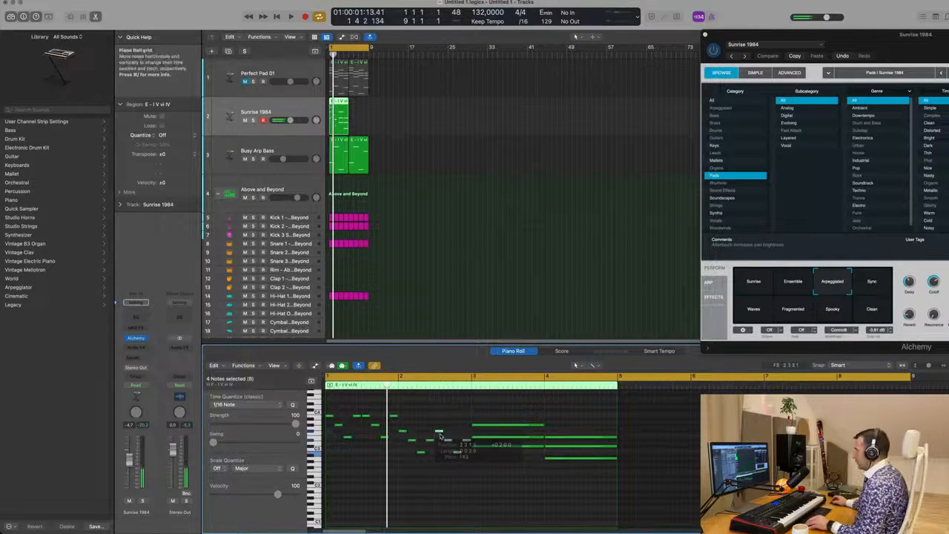
pyautogui.moveTo(500, 411); pyautogui.dragTo(476, 428)
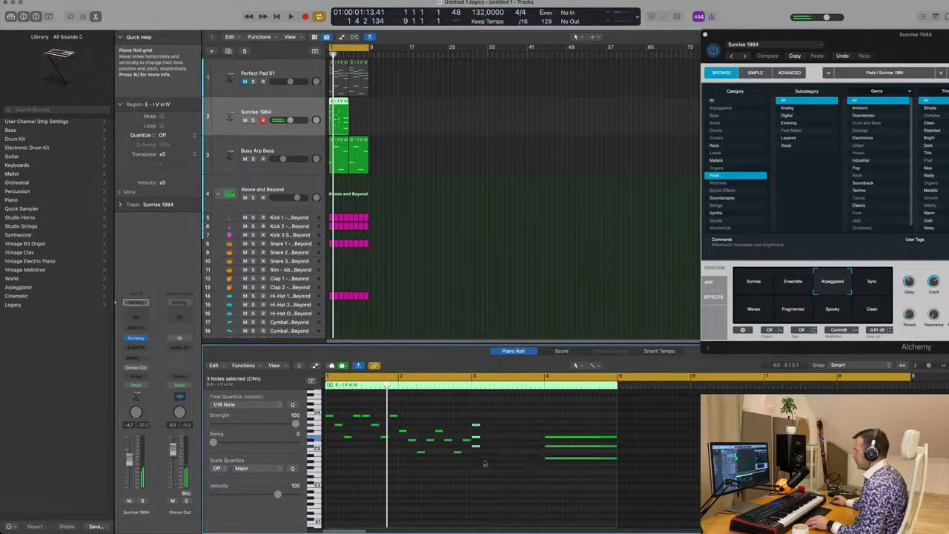
pyautogui.keyDown('shift'); pyautogui.click(476, 440); pyautogui.keyUp('shift')
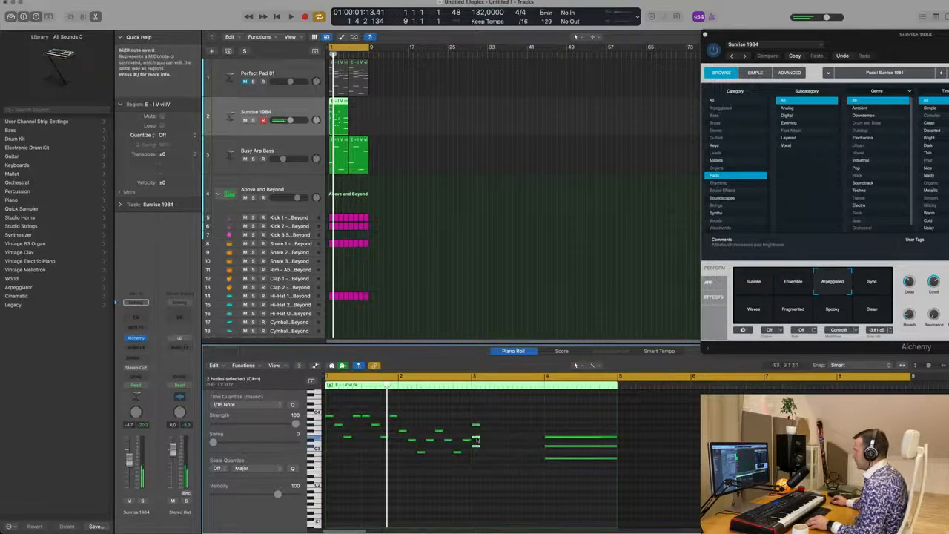
pyautogui.moveTo(477, 440); pyautogui.dragTo(486, 444)
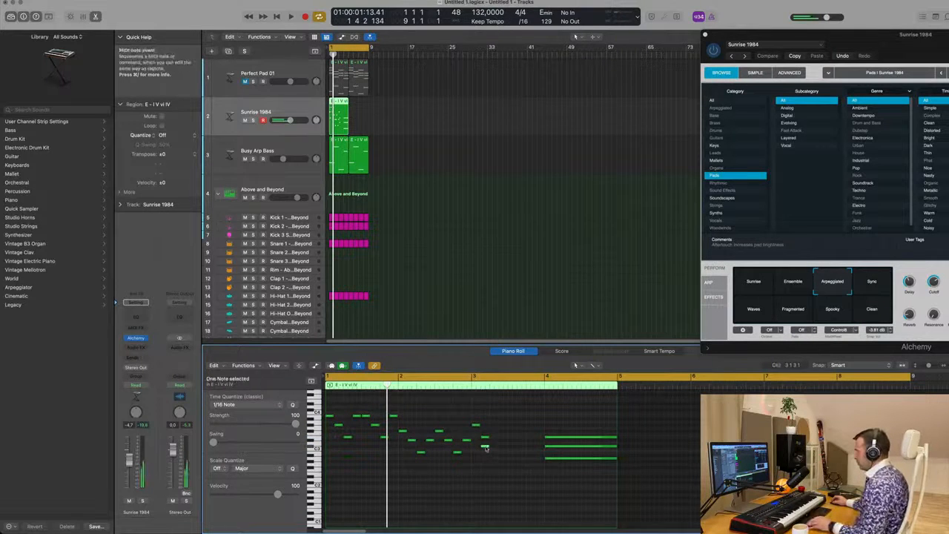
pyautogui.moveTo(486, 448); pyautogui.dragTo(493, 445)
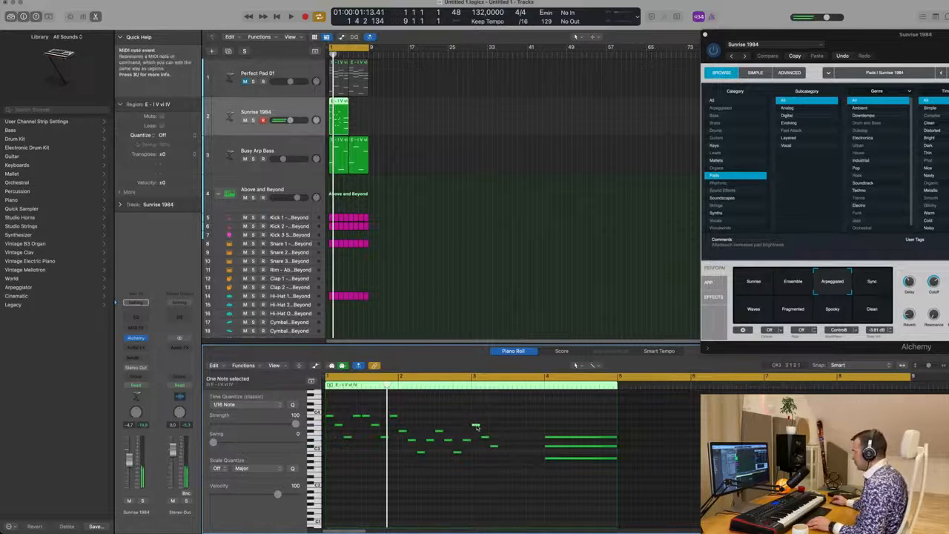
pyautogui.moveTo(476, 427); pyautogui.dragTo(504, 426)
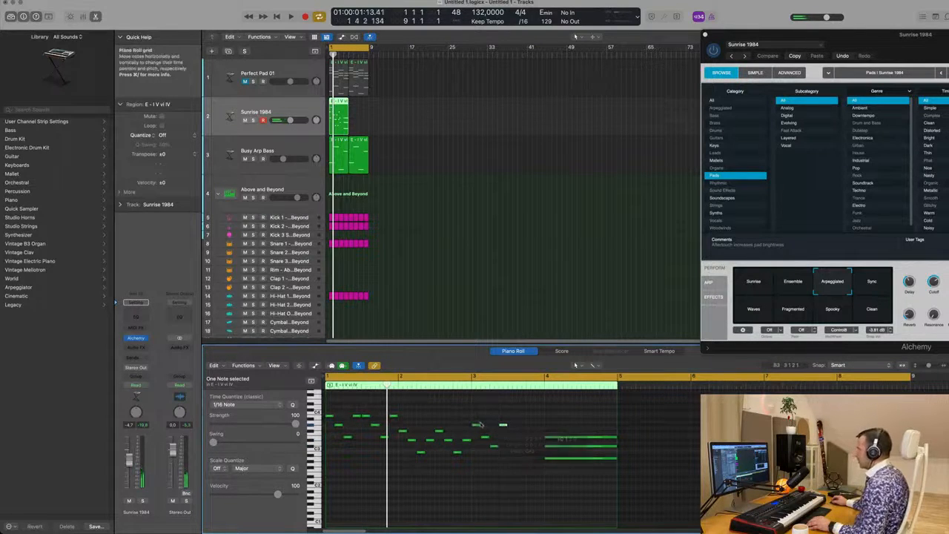
pyautogui.moveTo(511, 473); pyautogui.dragTo(513, 429)
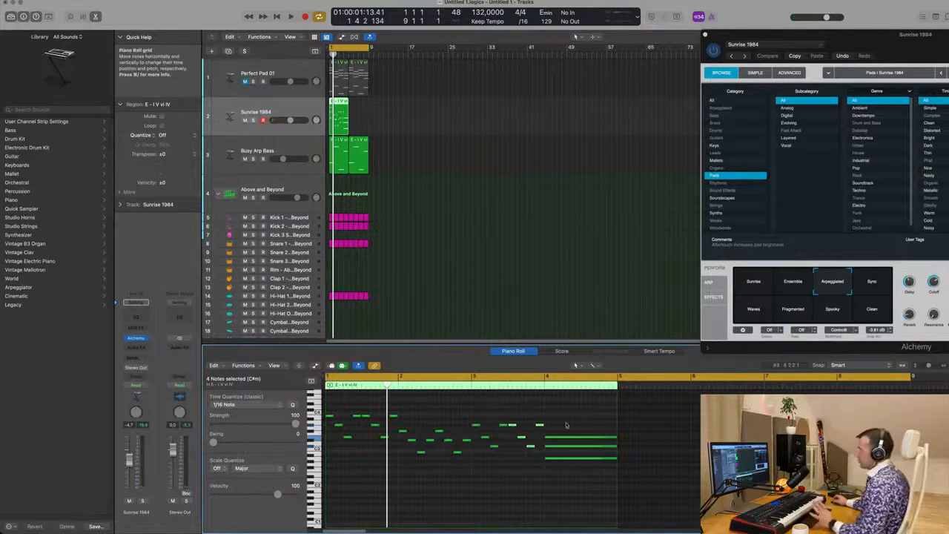
# Step: Shorten the bar 4 chord's notes and stagger them into a matching sixteenth-note arpeggio through the bar
pyautogui.click(606, 441)
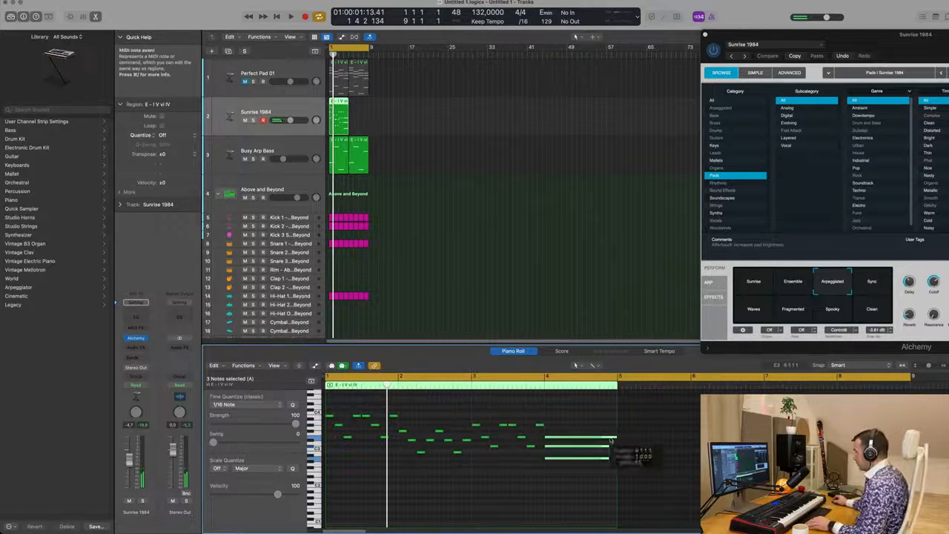
pyautogui.moveTo(610, 441); pyautogui.dragTo(550, 447)
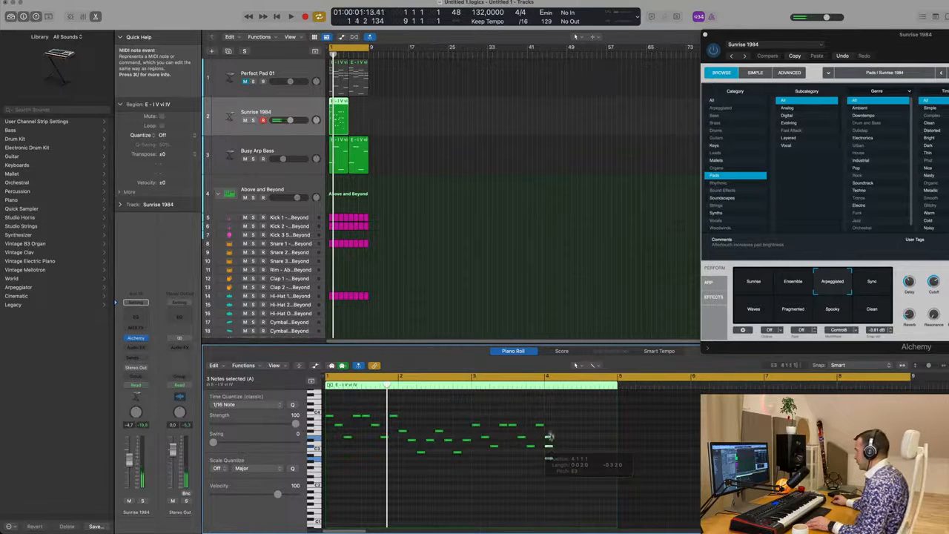
pyautogui.keyDown('shift'); pyautogui.click(549, 446); pyautogui.keyUp('shift')
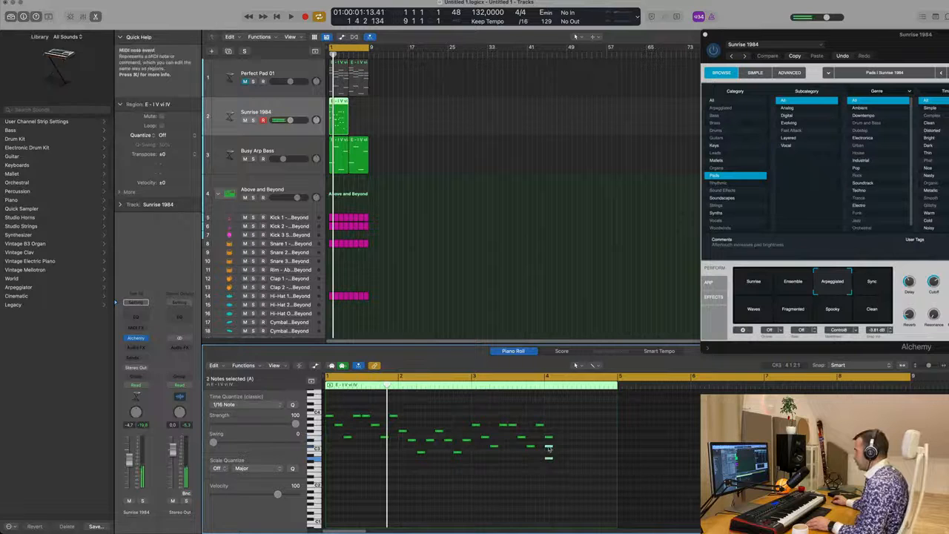
pyautogui.moveTo(549, 449); pyautogui.dragTo(558, 450)
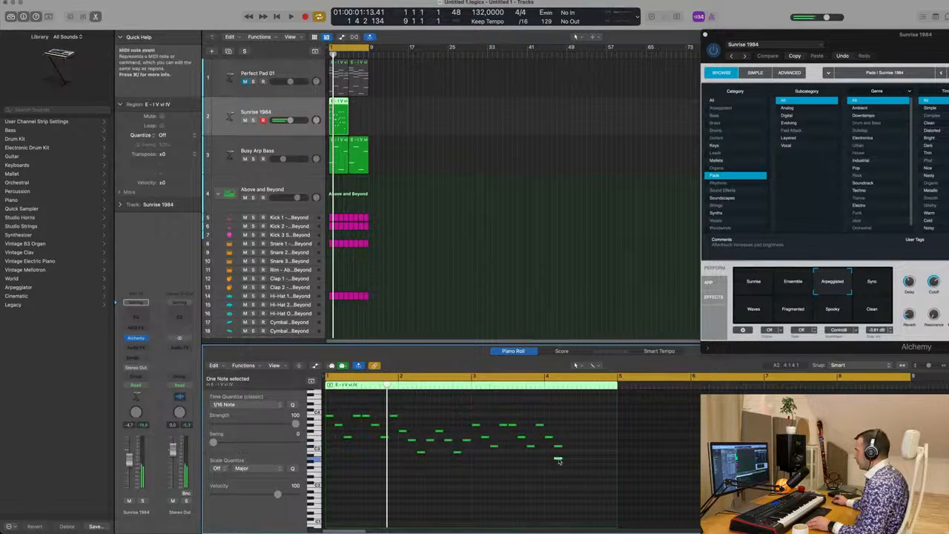
pyautogui.moveTo(558, 461); pyautogui.dragTo(581, 473)
pyautogui.moveTo(551, 442); pyautogui.dragTo(590, 444)
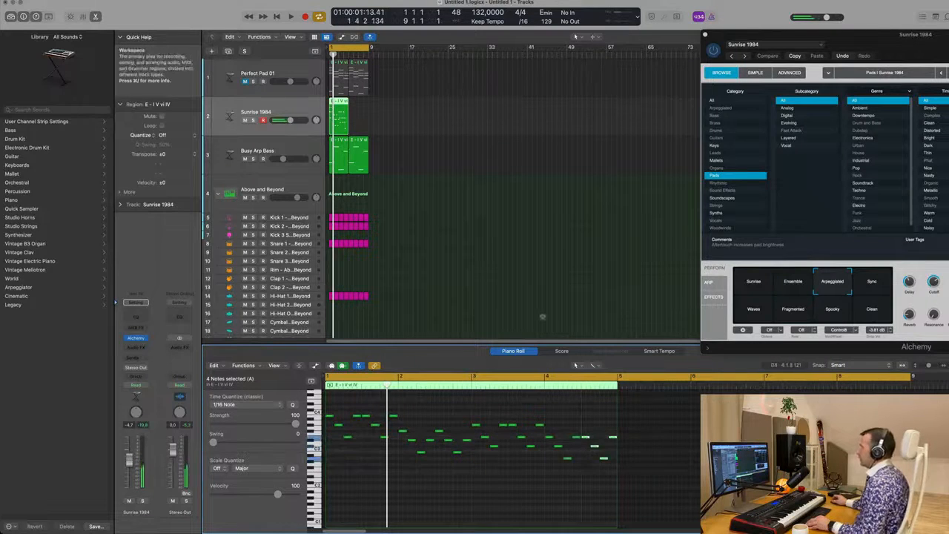
# Step: Select the arpeggio region and play back the arpeggiated Sunrise 1984 part with the Alchemy window in view
pyautogui.click(394, 117)
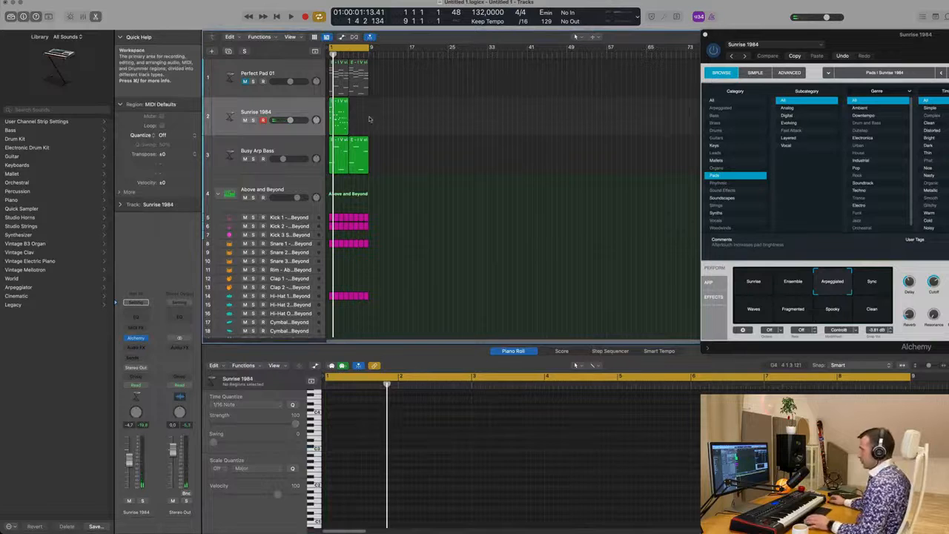
pyautogui.click(339, 117)
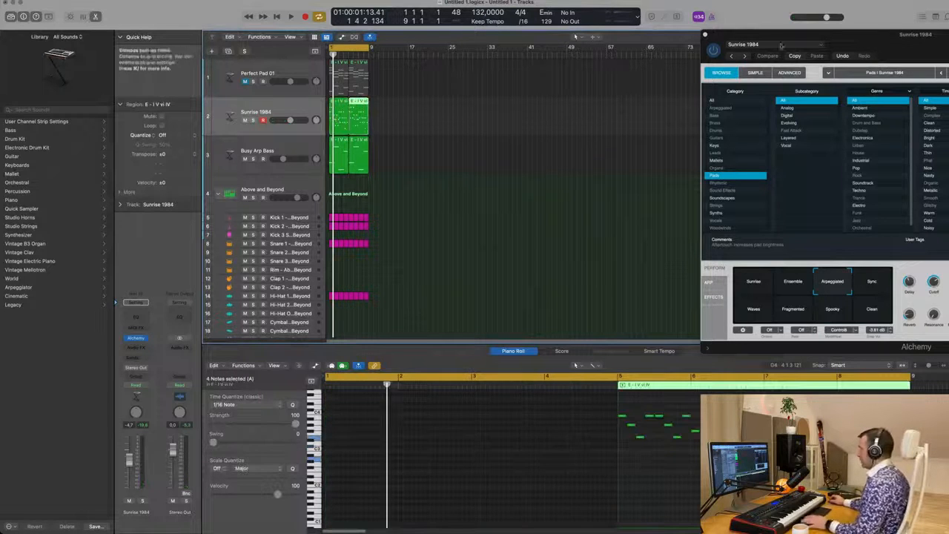
pyautogui.moveTo(866, 46); pyautogui.dragTo(577, 160)
pyautogui.press('space')
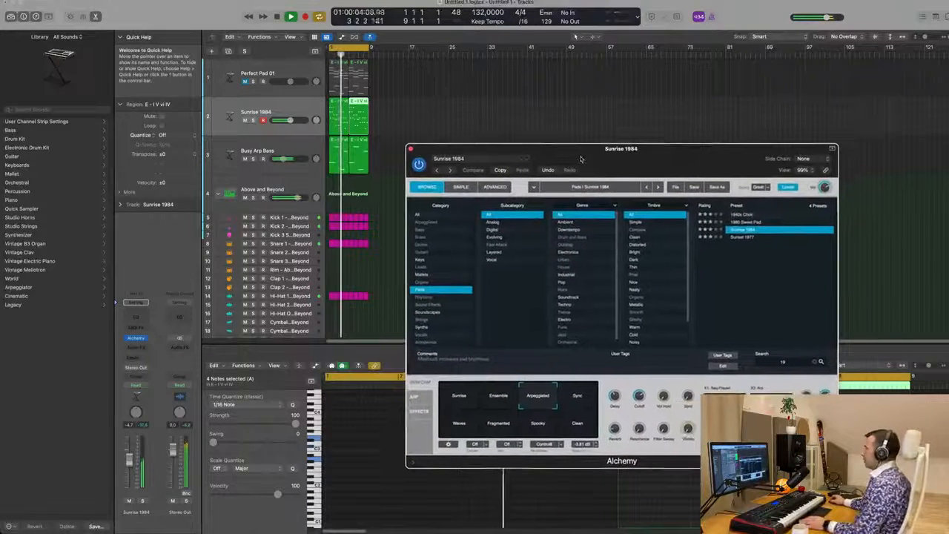
pyautogui.press('space')
pyautogui.press('space')
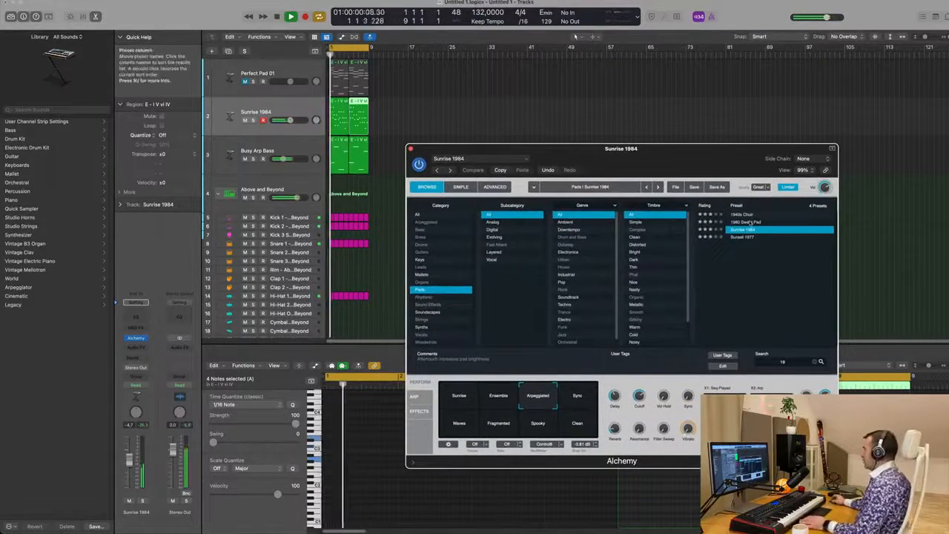
# Step: Audition the 1980 Sweet Pad and Sunset 1977 Alchemy presets during playback
pyautogui.press('Up')
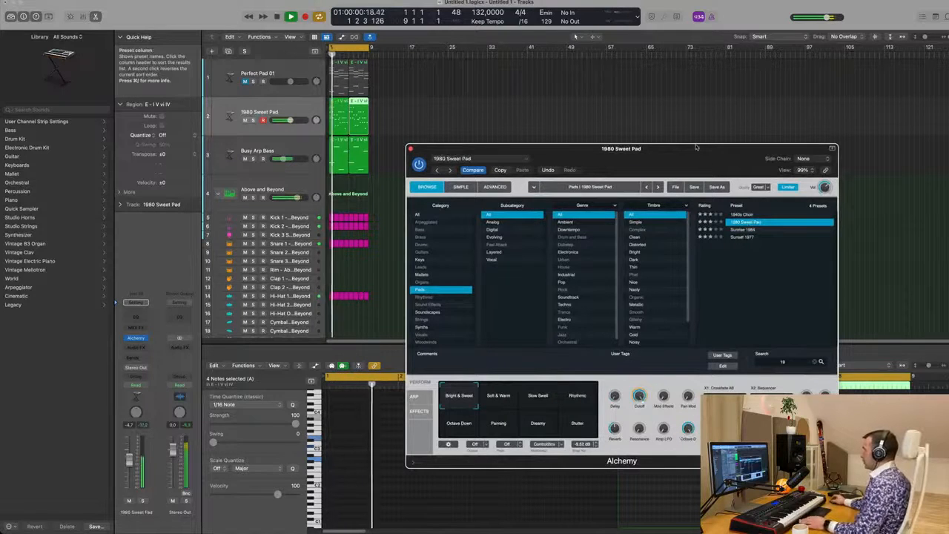
pyautogui.click(742, 237)
pyautogui.moveTo(675, 155)
pyautogui.mouseDown()
pyautogui.moveTo(715, 153)
pyautogui.moveTo(643, 151)
pyautogui.moveTo(672, 148)
pyautogui.mouseUp()
pyautogui.press('space')
pyautogui.press('space')
pyautogui.press('space')
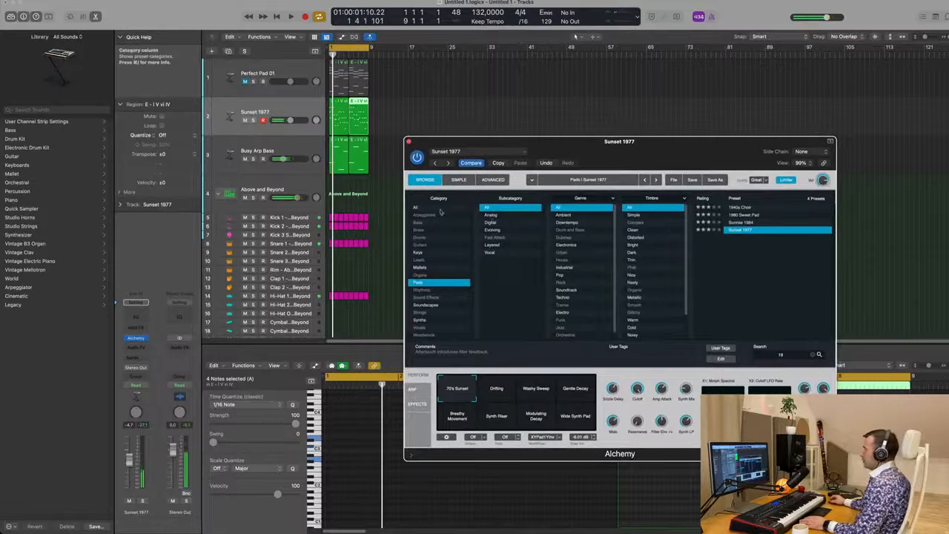
# Step: Switch to the Keys category, clear the search, and audition 80s Glassy Electric Piano and Abstract Electric Piano
pyautogui.click(419, 252)
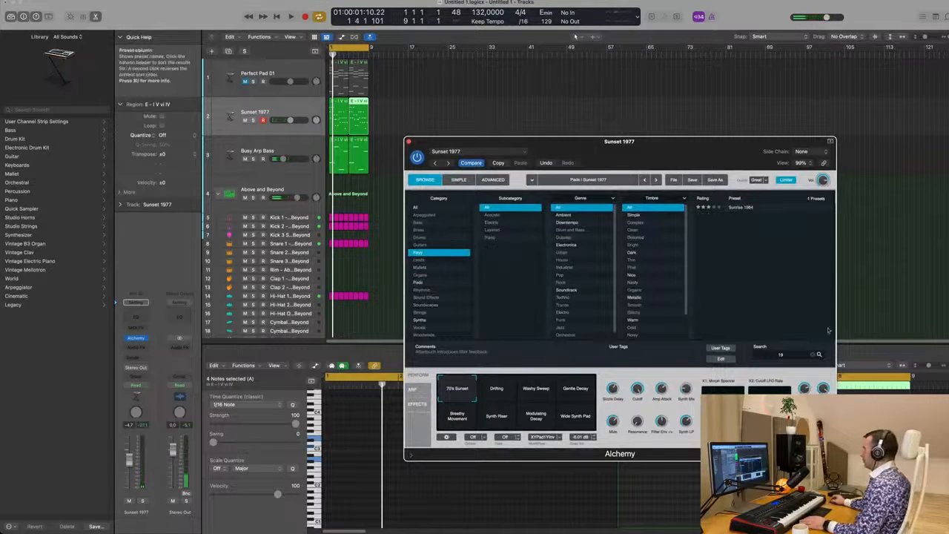
pyautogui.click(813, 356)
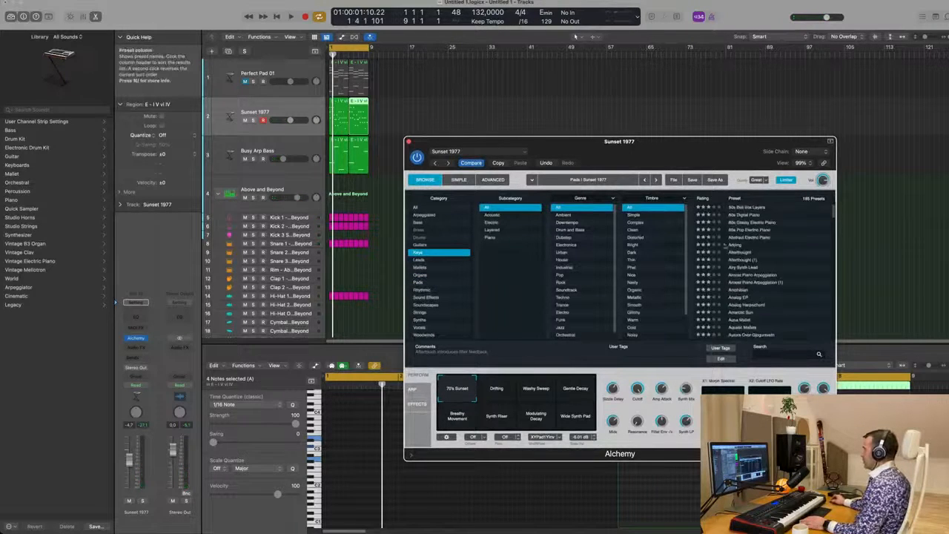
pyautogui.click(753, 222)
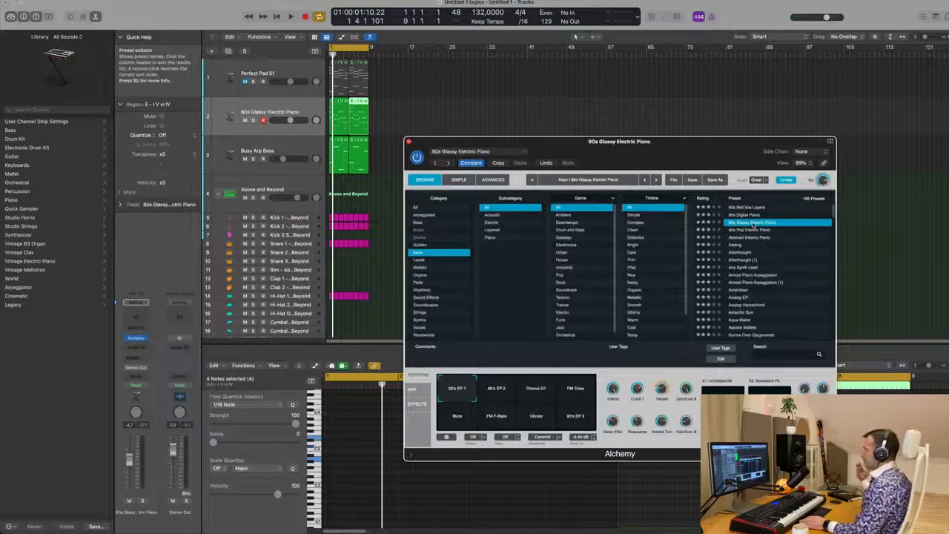
pyautogui.moveTo(710, 147); pyautogui.dragTo(699, 139)
pyautogui.press('space')
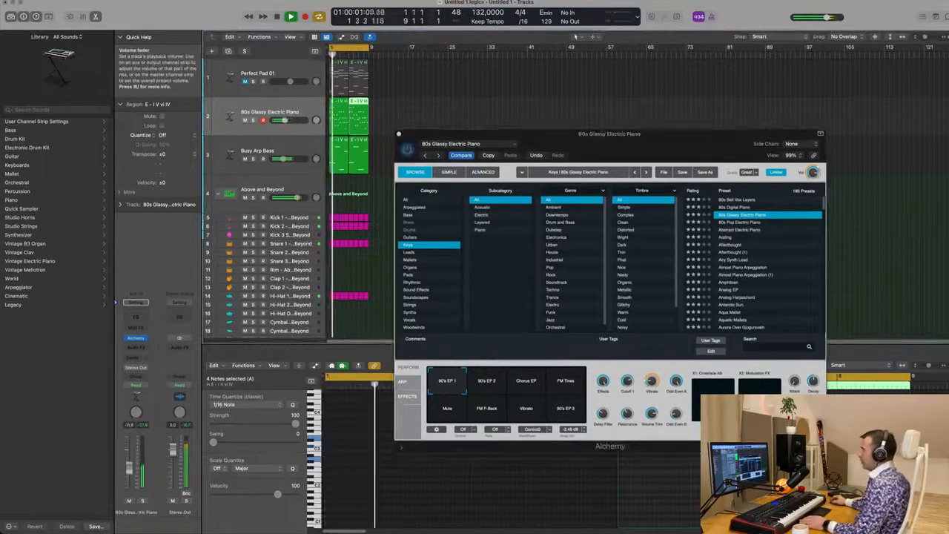
pyautogui.click(752, 230)
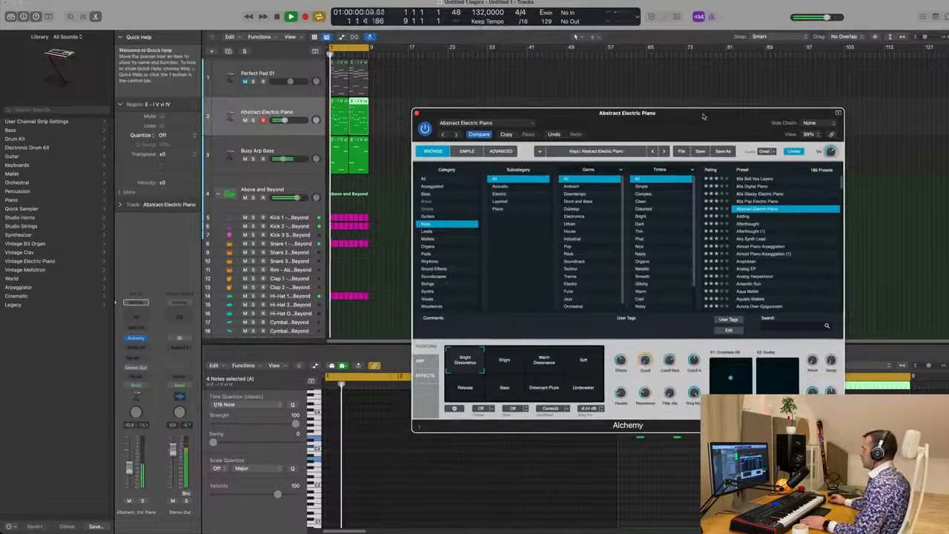
# Step: Load the Adding preset and audition its Muted Clicky, Delayed, Brighter Delayed and Dreamy Clicky performance snapshots
pyautogui.click(750, 216)
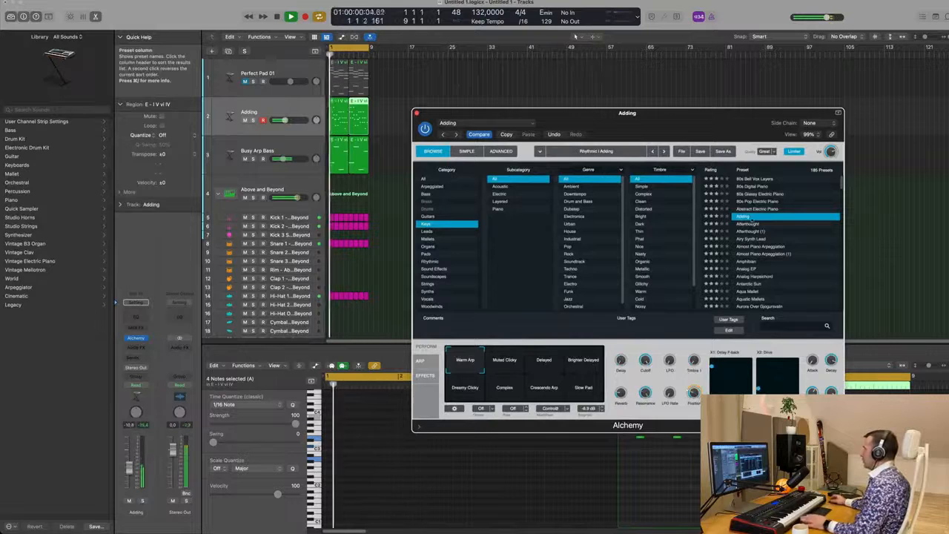
pyautogui.moveTo(698, 121); pyautogui.dragTo(693, 121)
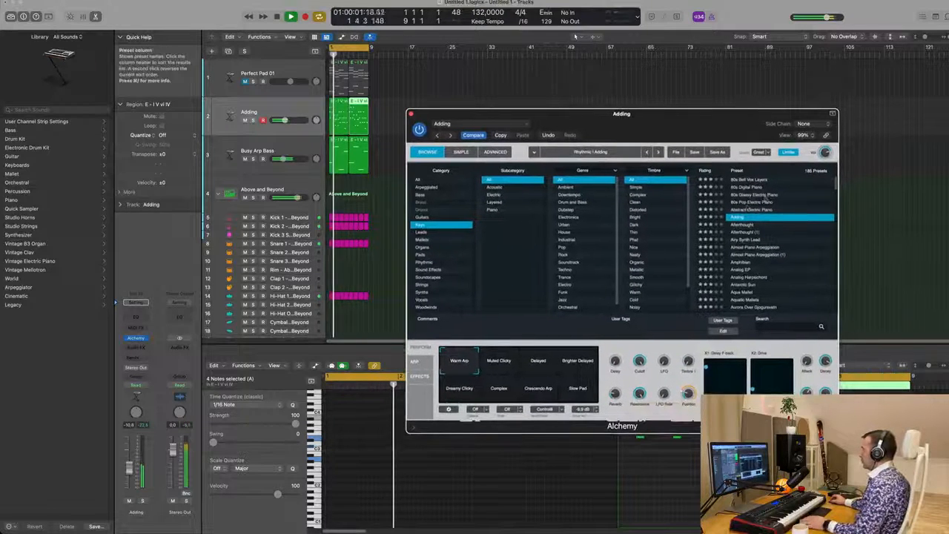
pyautogui.click(510, 373)
pyautogui.click(539, 370)
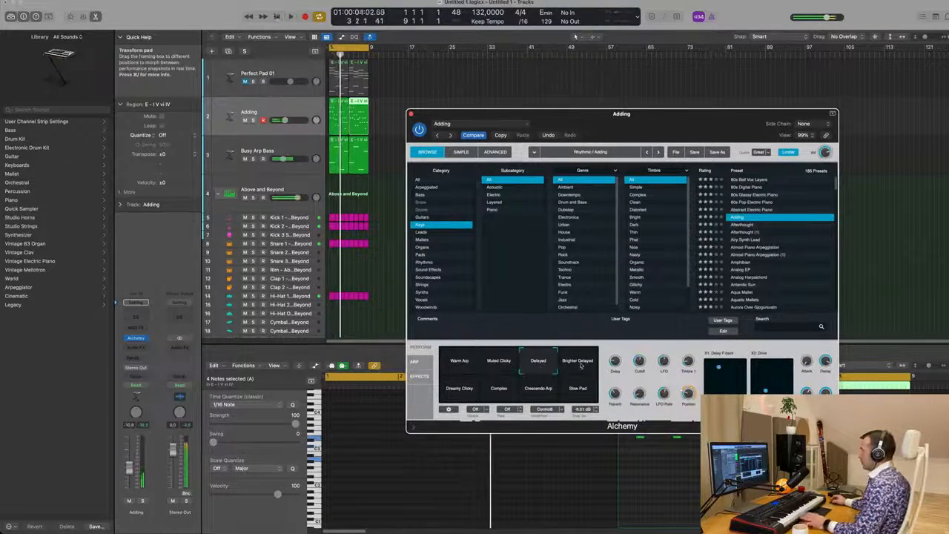
pyautogui.click(580, 365)
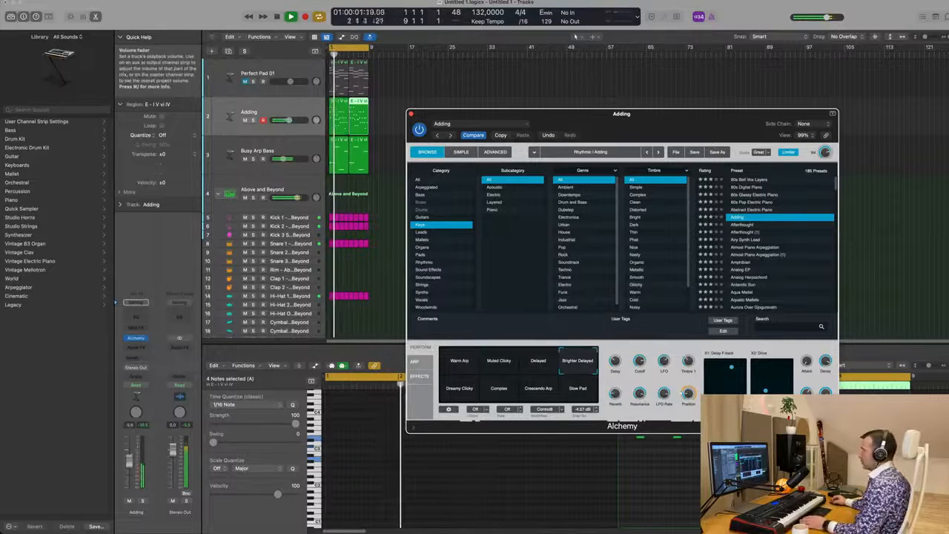
pyautogui.click(463, 390)
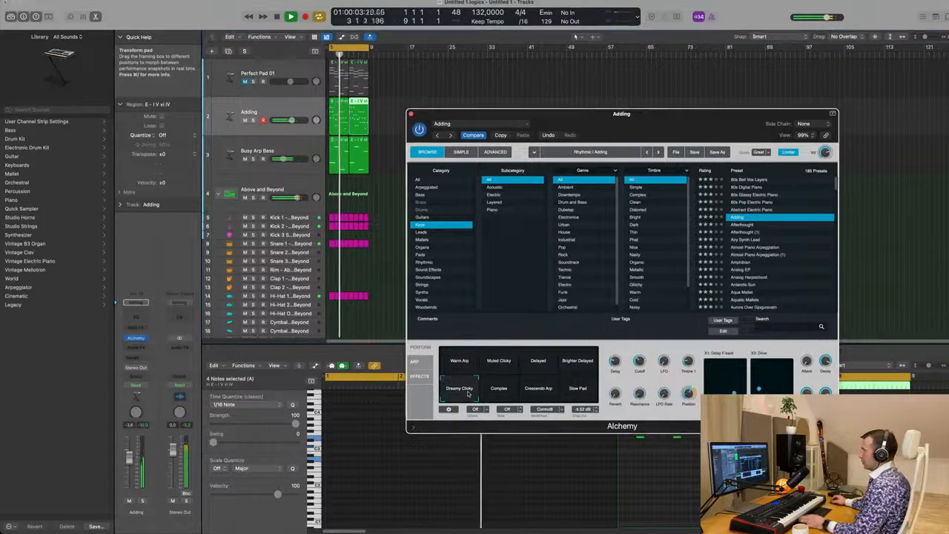
# Step: Compare the Complex, Crescendo Arp, Slow Pad, Delayed and Warm Arp snapshots, settle on Complex, and close the plugin window
pyautogui.click(512, 397)
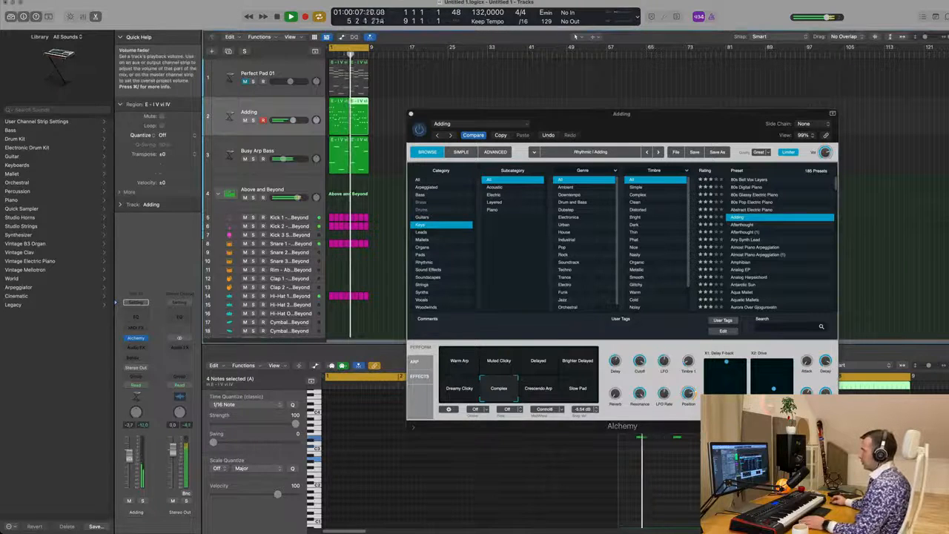
pyautogui.click(539, 399)
pyautogui.click(582, 395)
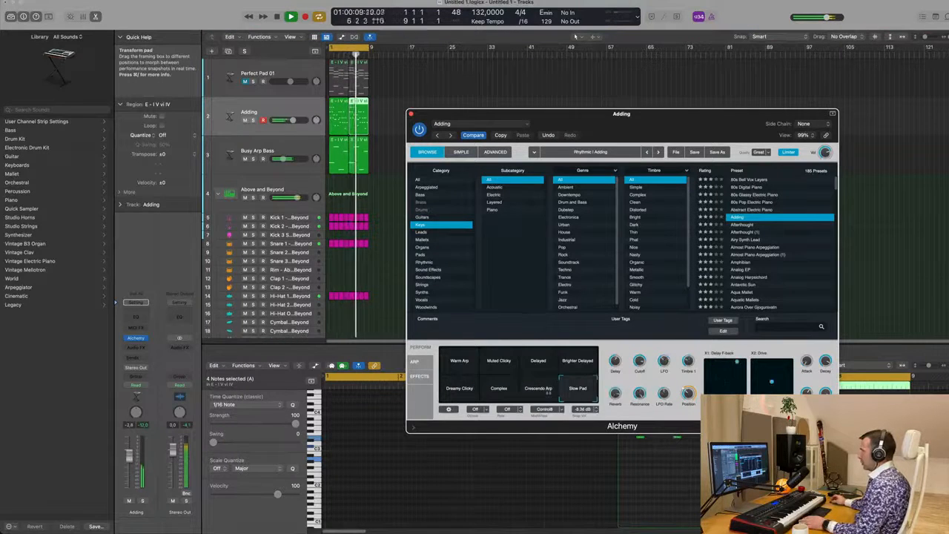
pyautogui.click(501, 397)
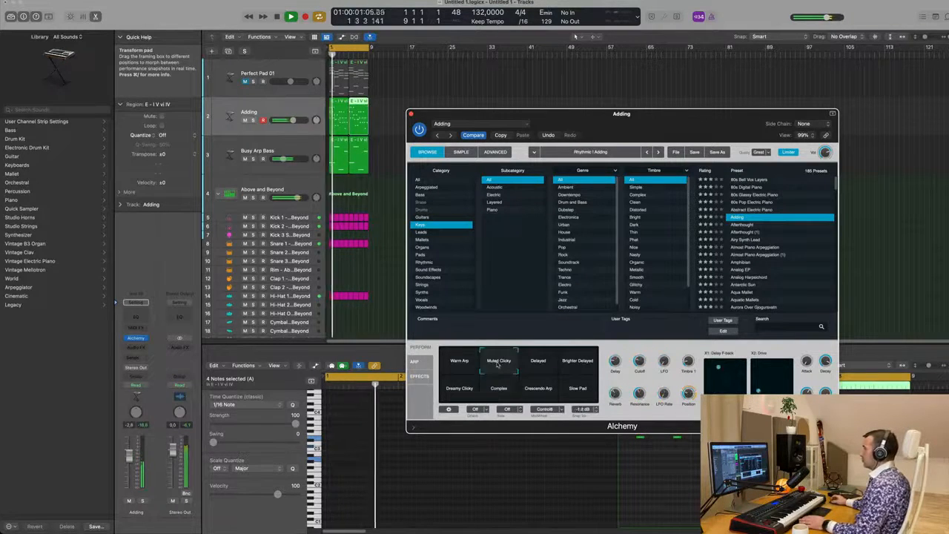
pyautogui.click(538, 362)
pyautogui.click(459, 367)
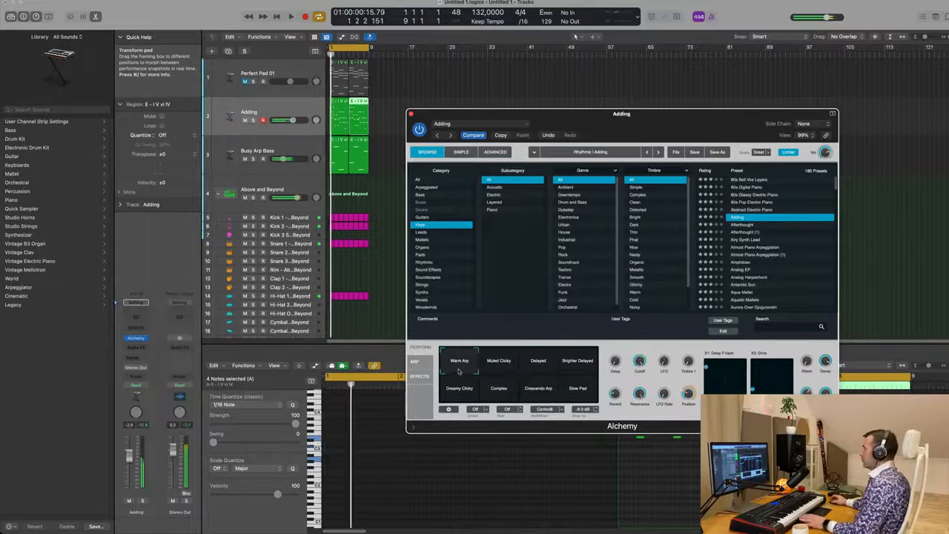
pyautogui.click(501, 392)
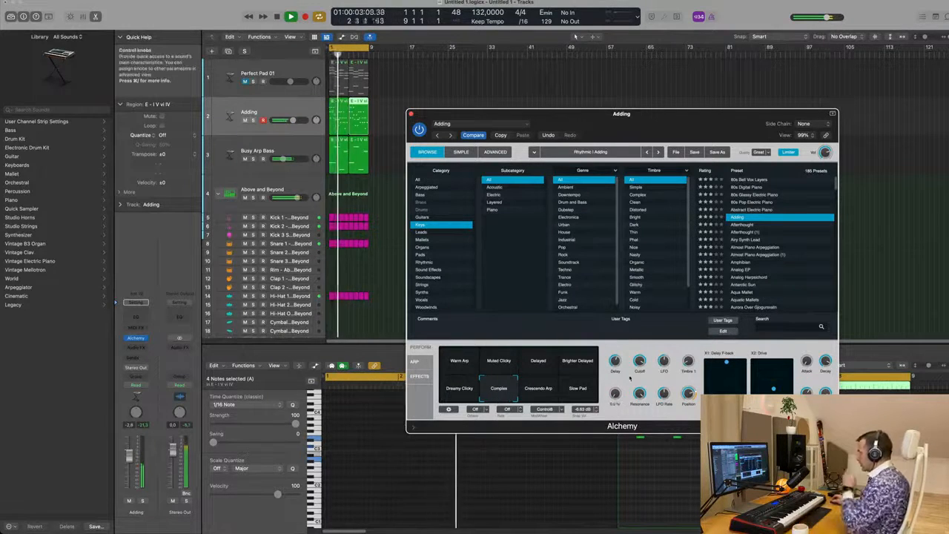
pyautogui.moveTo(663, 118); pyautogui.dragTo(628, 118)
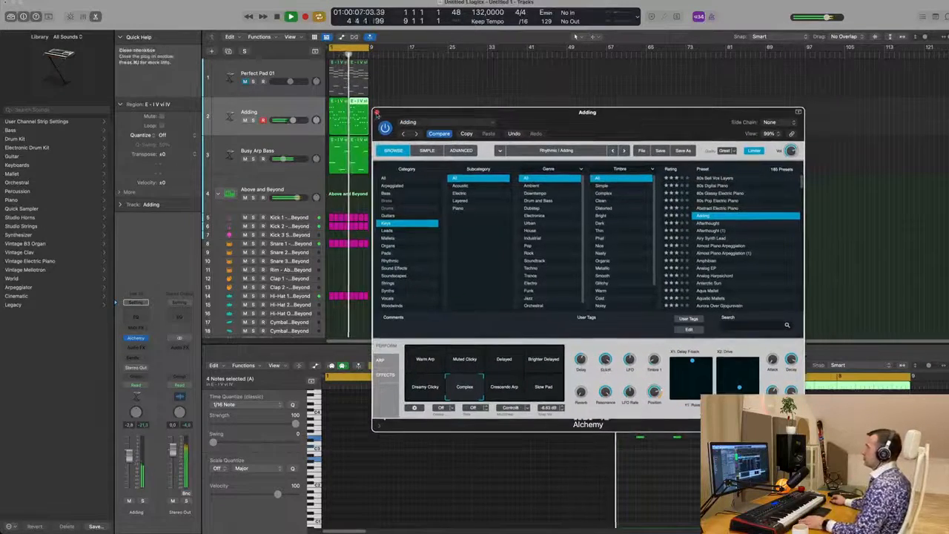
pyautogui.click(377, 113)
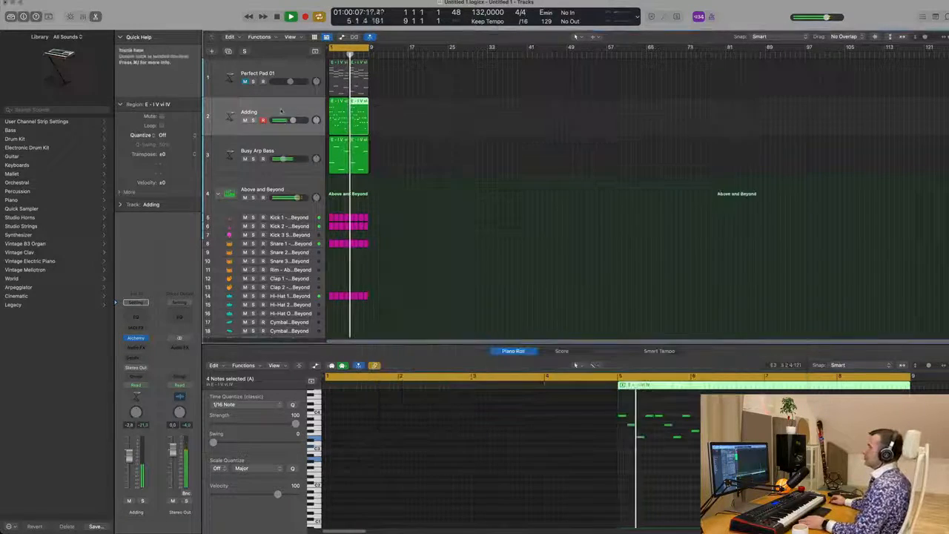
# Step: Add a send from the Adding track to Bus 6, creating a new aux channel
pyautogui.click(132, 357)
pyautogui.moveTo(148, 369)
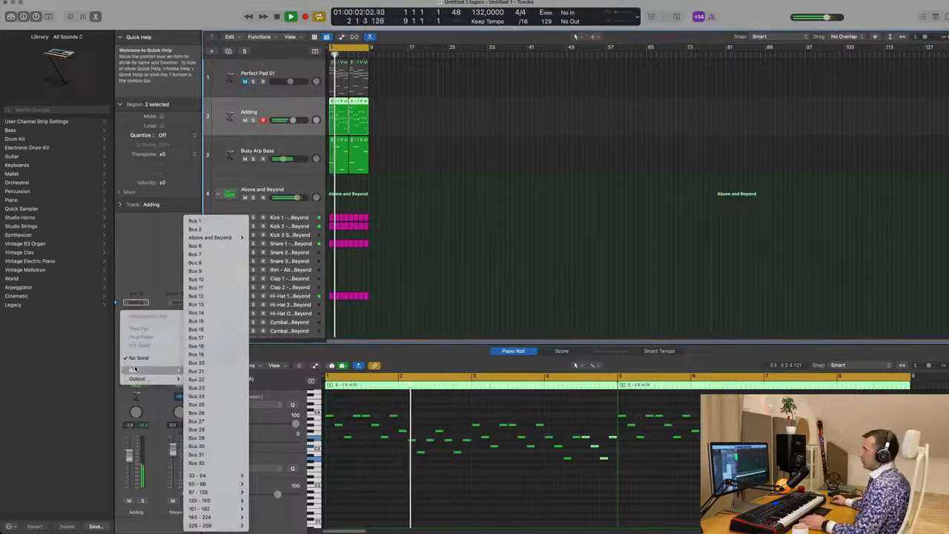
pyautogui.click(196, 246)
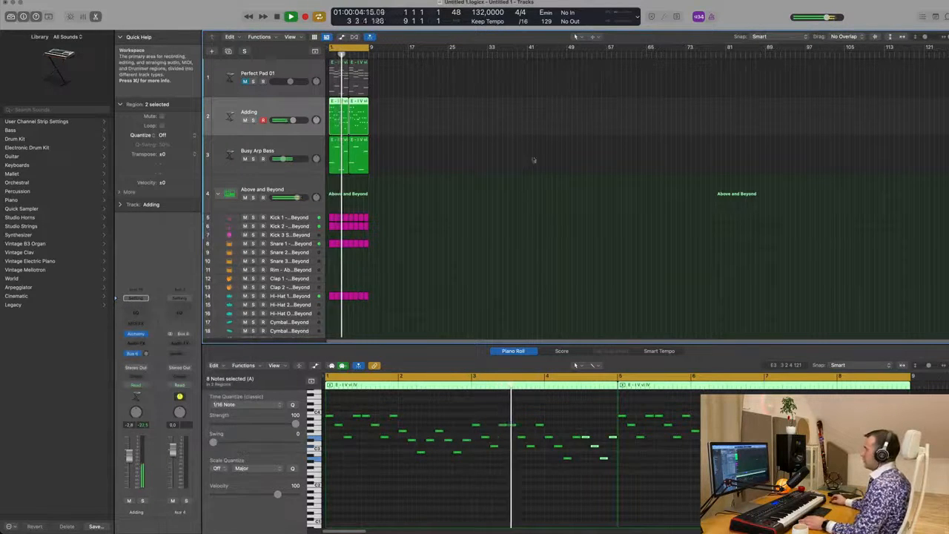
pyautogui.press('Return')
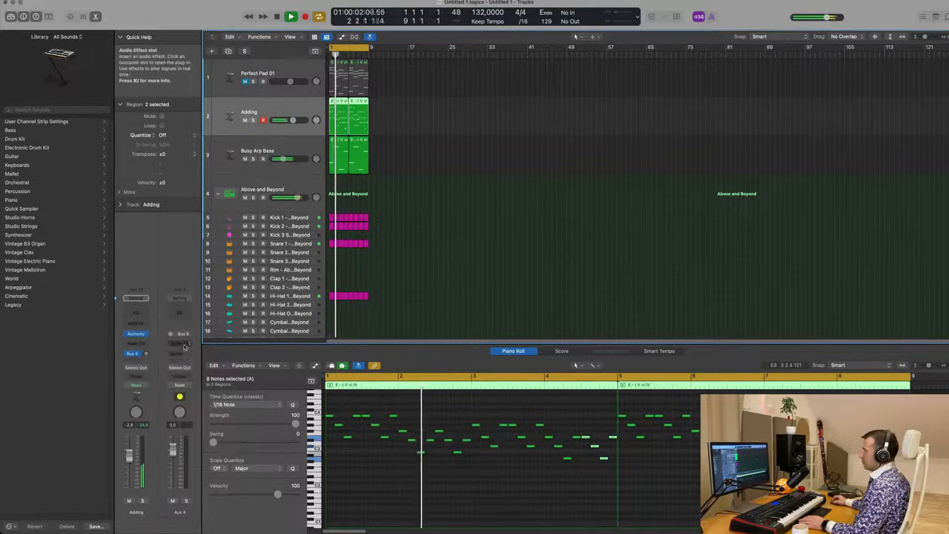
# Step: Insert SilverVerb on the aux channel and load its grandiose preset
pyautogui.click(179, 343)
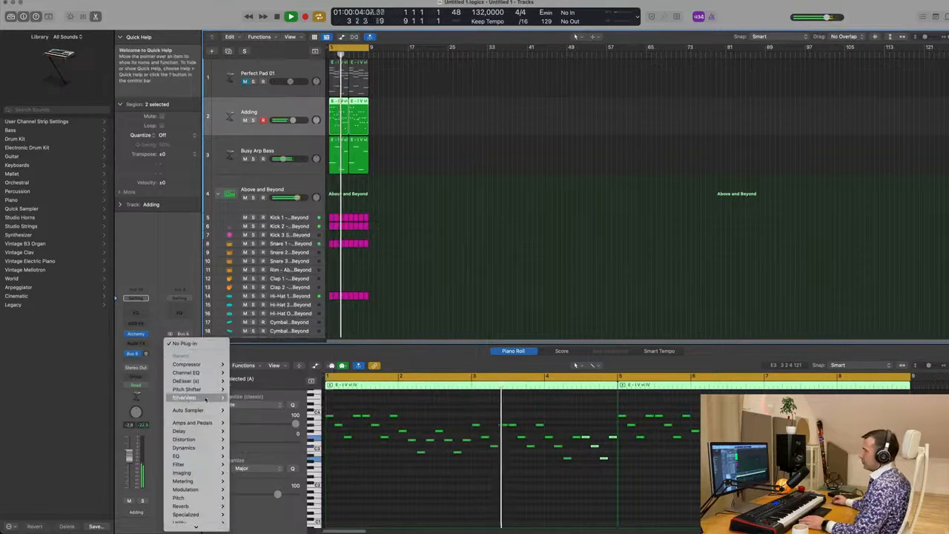
pyautogui.click(244, 399)
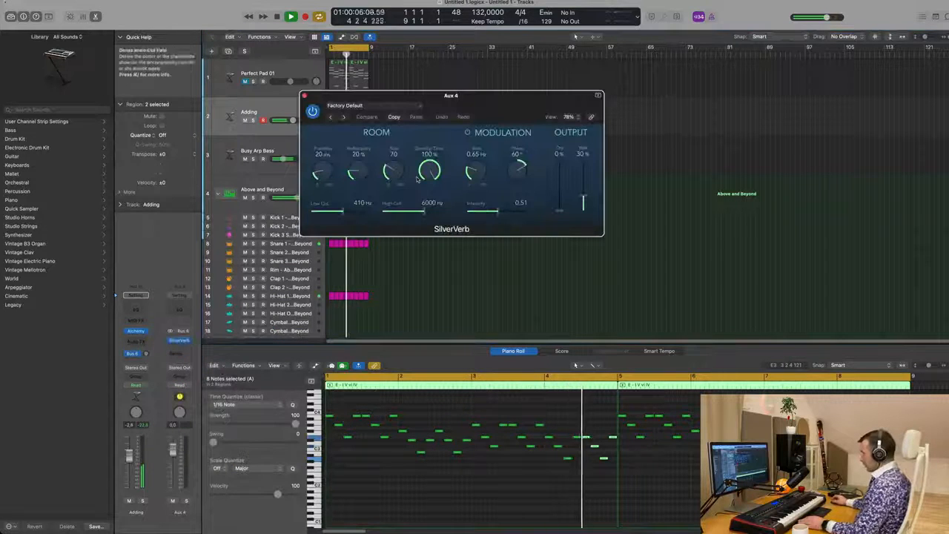
pyautogui.click(406, 107)
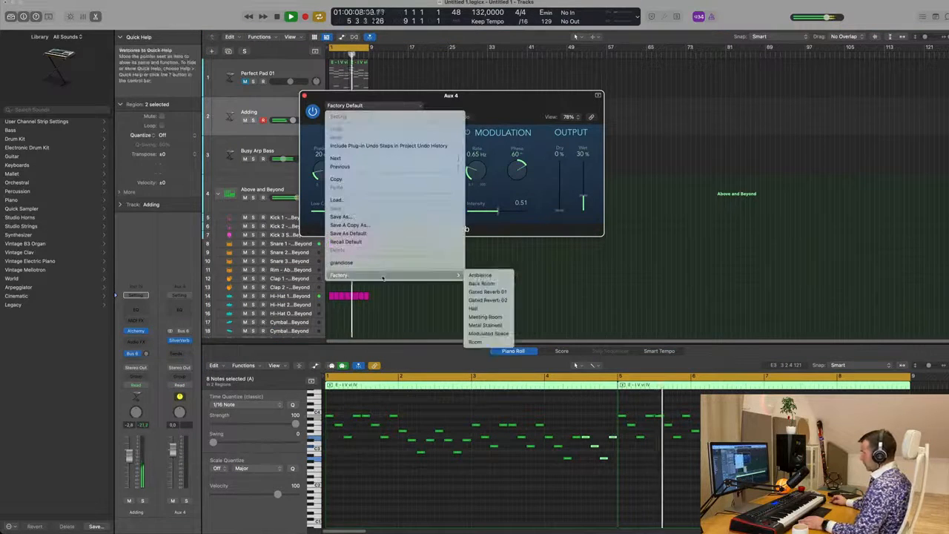
pyautogui.click(401, 265)
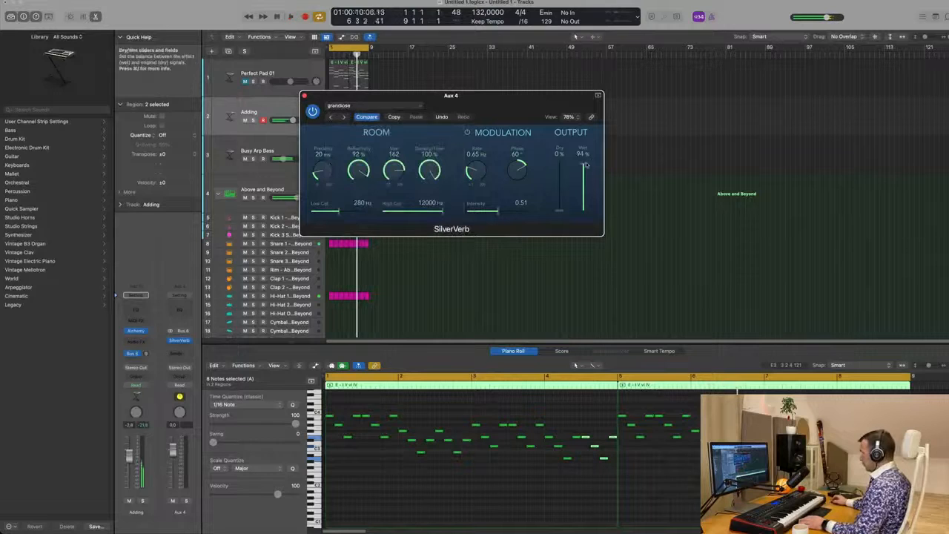
# Step: Set the SilverVerb wet level to 100% and audition the reverb during playback
pyautogui.moveTo(586, 165); pyautogui.dragTo(587, 161)
pyautogui.press('space')
pyautogui.moveTo(527, 103); pyautogui.dragTo(658, 109)
pyautogui.press('space')
pyautogui.press('space')
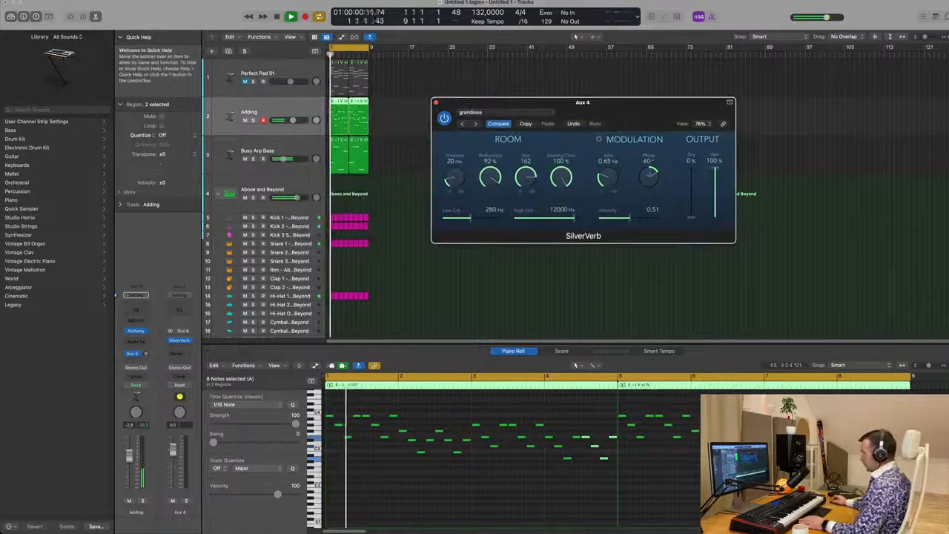
# Step: Adjust the Adding track's Bus 6 send level and audition it
pyautogui.click(145, 353)
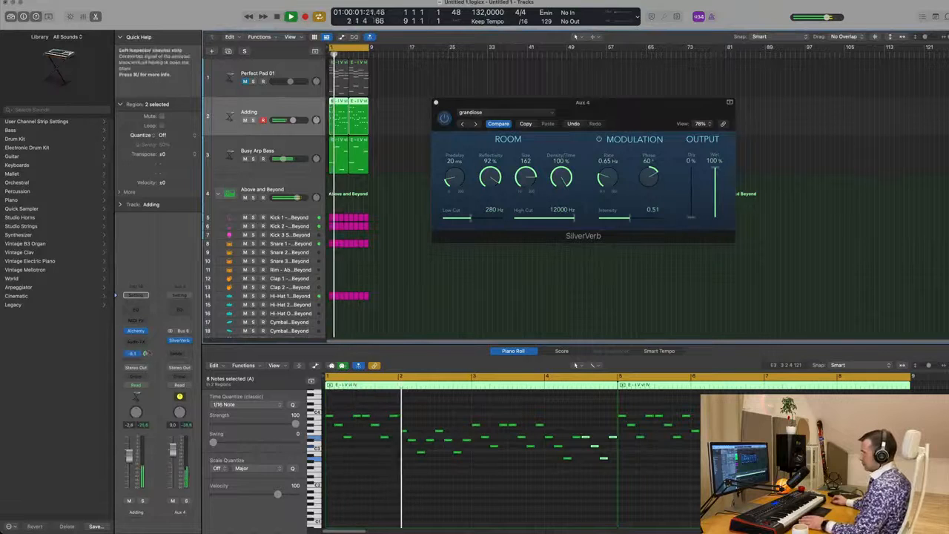
pyautogui.moveTo(146, 354); pyautogui.dragTo(146, 352)
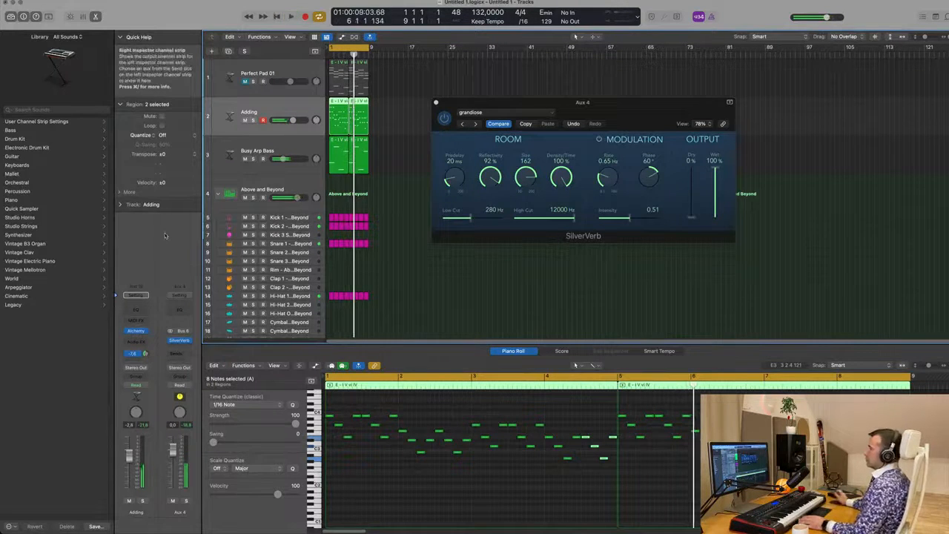
pyautogui.press('space')
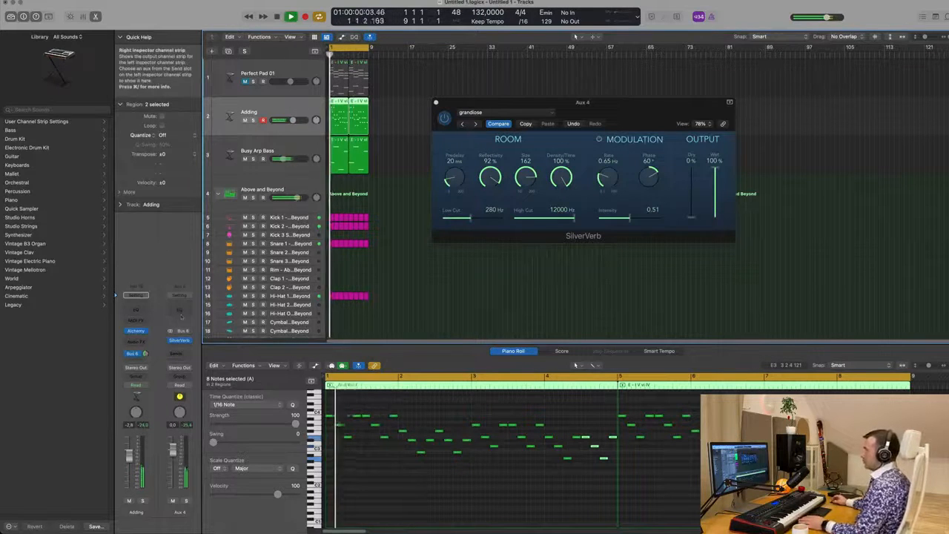
# Step: Add a Channel EQ to the aux and enable its low cut, sweeping it up to remove the reverb's lows
pyautogui.click(180, 309)
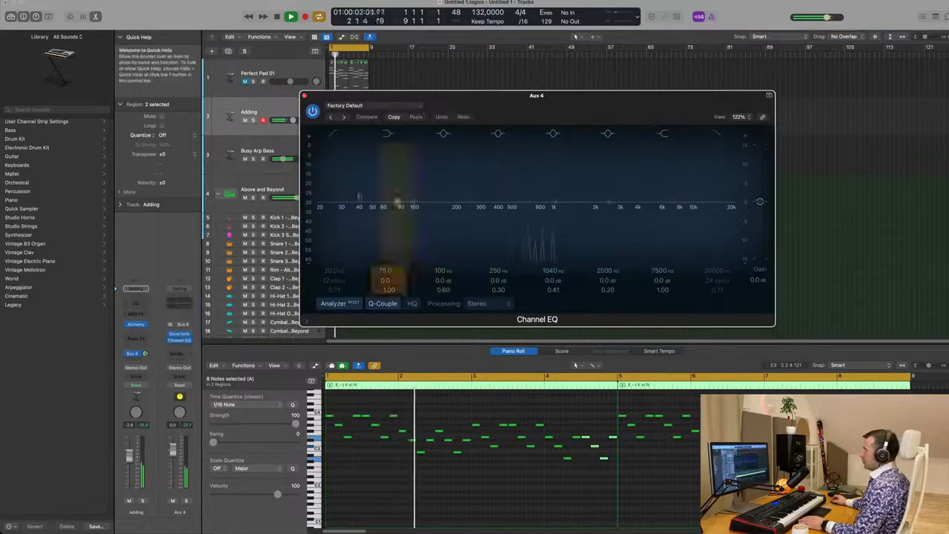
pyautogui.click(330, 132)
pyautogui.moveTo(328, 199); pyautogui.dragTo(502, 176)
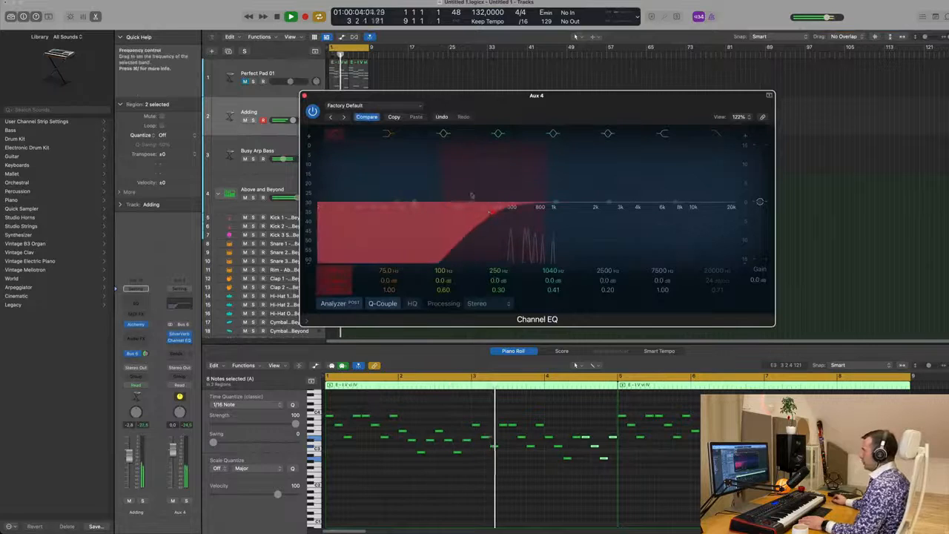
pyautogui.click(178, 334)
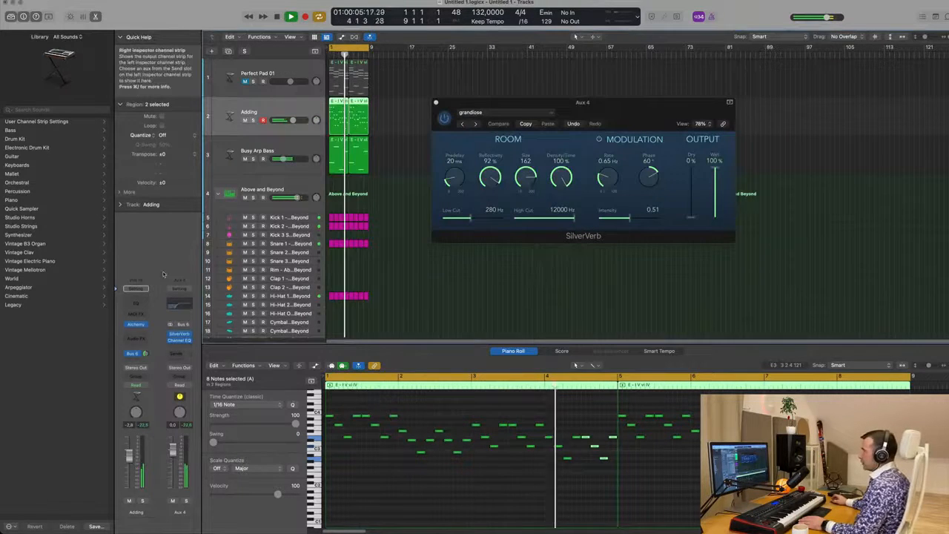
# Step: Insert a Compressor on the aux and set its side chain to Kick 1 - Above and Beyond
pyautogui.click(180, 348)
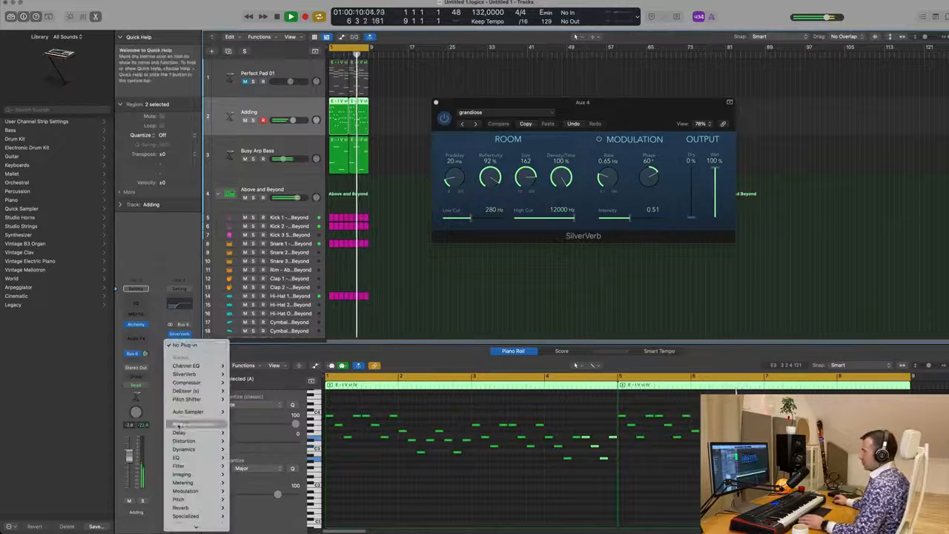
pyautogui.moveTo(215, 382)
pyautogui.click(249, 383)
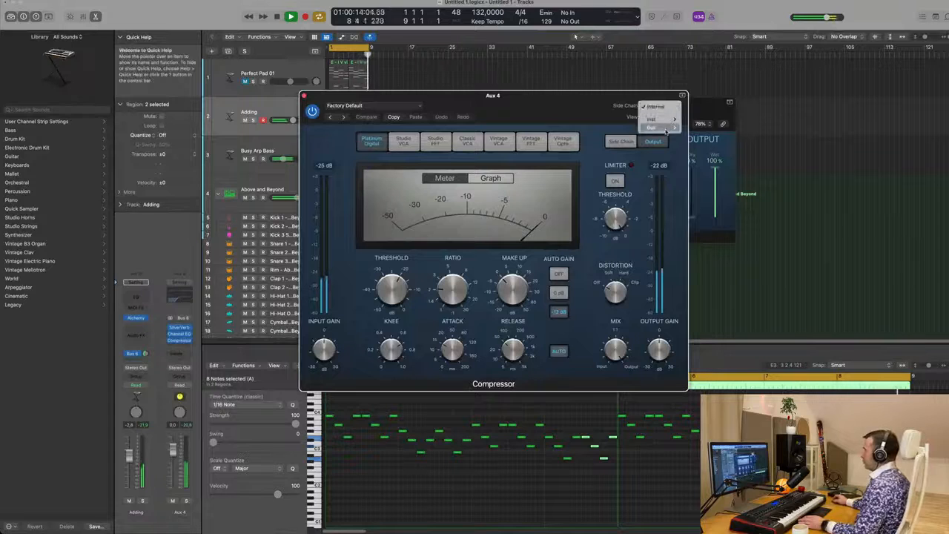
pyautogui.moveTo(653, 119)
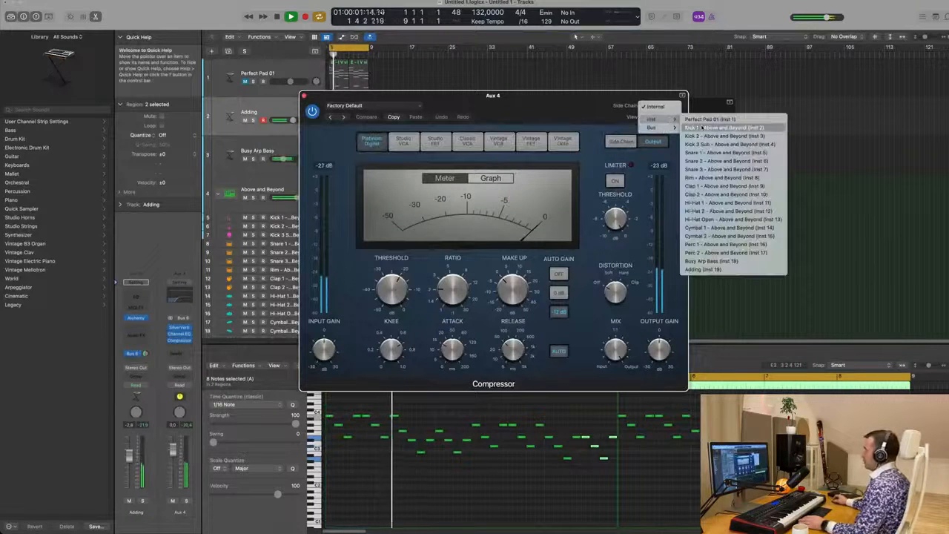
pyautogui.click(701, 128)
# Step: Raise the compressor ratio to about 3.9:1, lower the threshold while auditioning, and close the plugin windows
pyautogui.moveTo(542, 158); pyautogui.dragTo(621, 159)
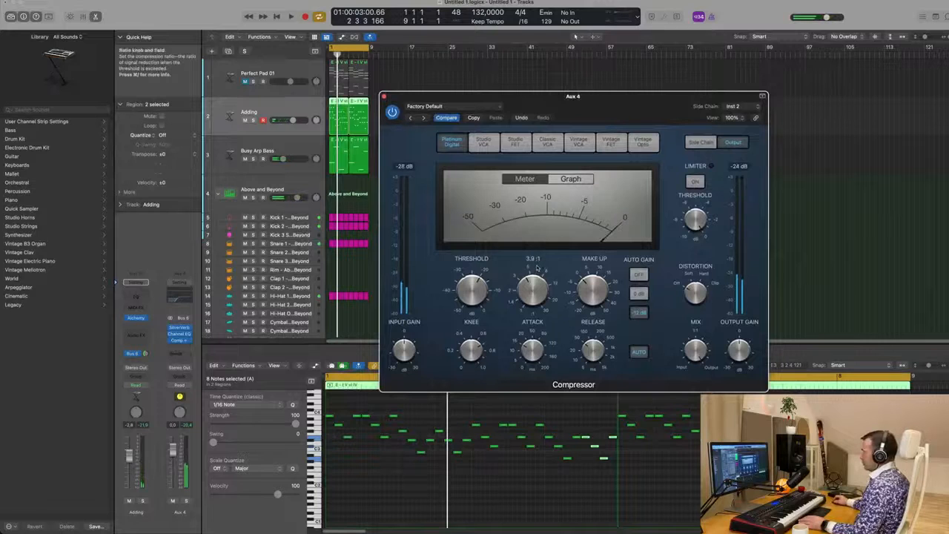
pyautogui.press('space')
pyautogui.moveTo(592, 103); pyautogui.dragTo(609, 105)
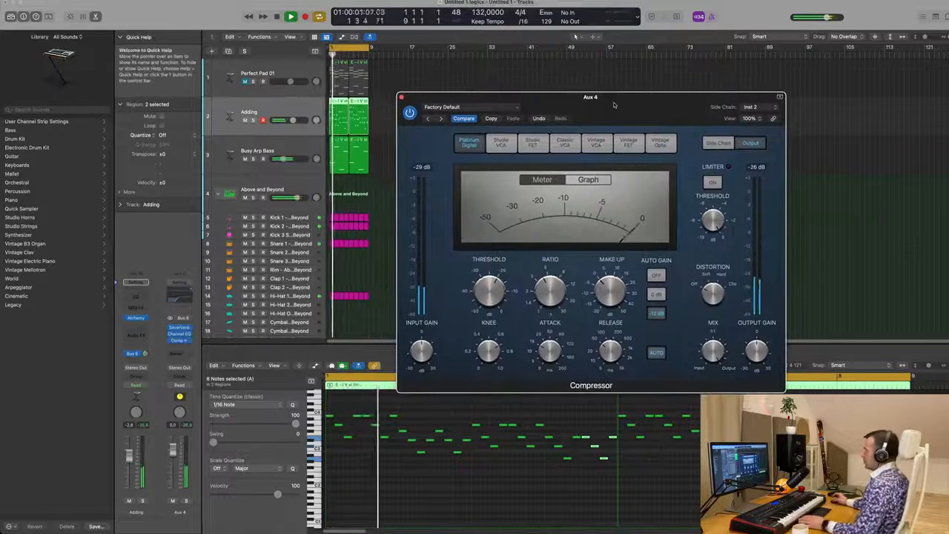
pyautogui.press('space')
pyautogui.press('space')
pyautogui.moveTo(491, 282); pyautogui.dragTo(494, 304)
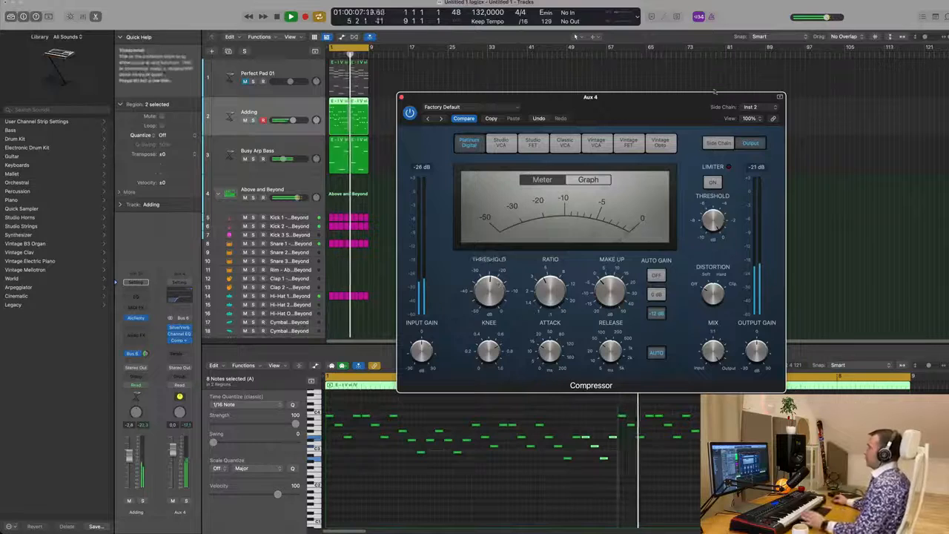
pyautogui.moveTo(672, 107); pyautogui.dragTo(636, 122)
pyautogui.click(366, 112)
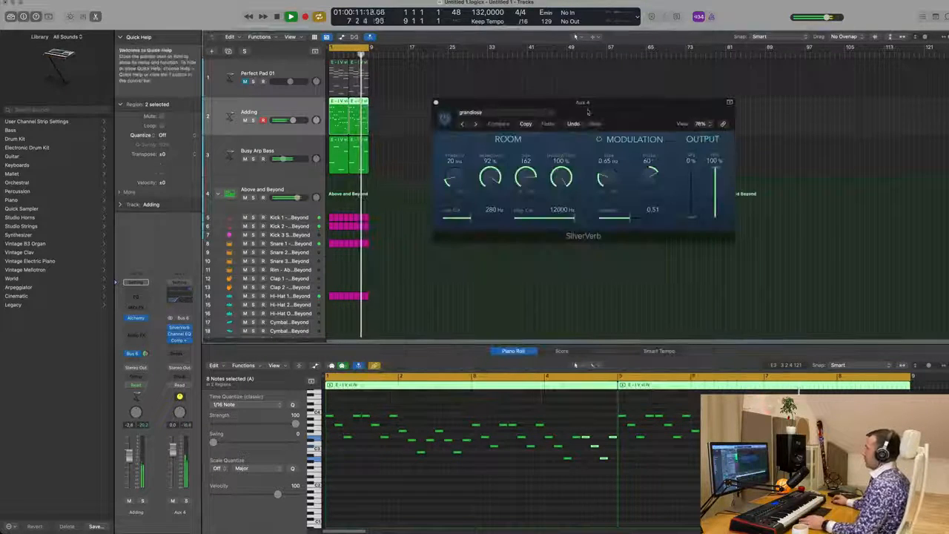
pyautogui.click(598, 114)
pyautogui.click(424, 108)
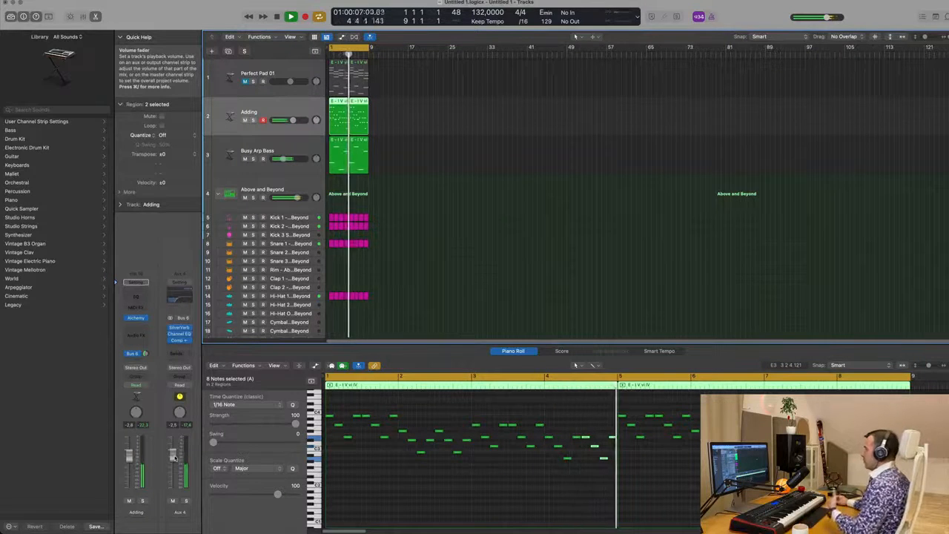
# Step: Select the Busy Arp Bass track, open its Alchemy instrument, and raise Cutoff 1
pyautogui.scroll(5, 495, 255)
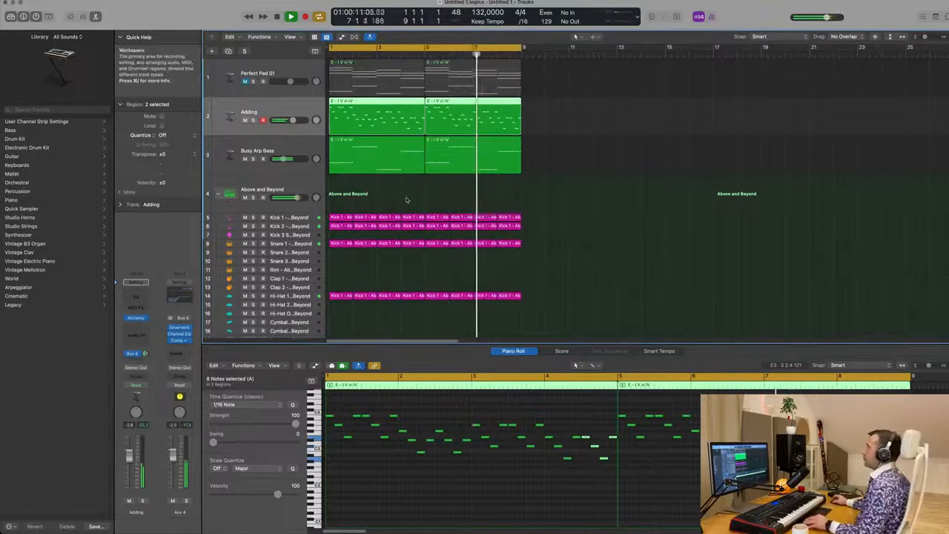
pyautogui.scroll(-2, 406, 199)
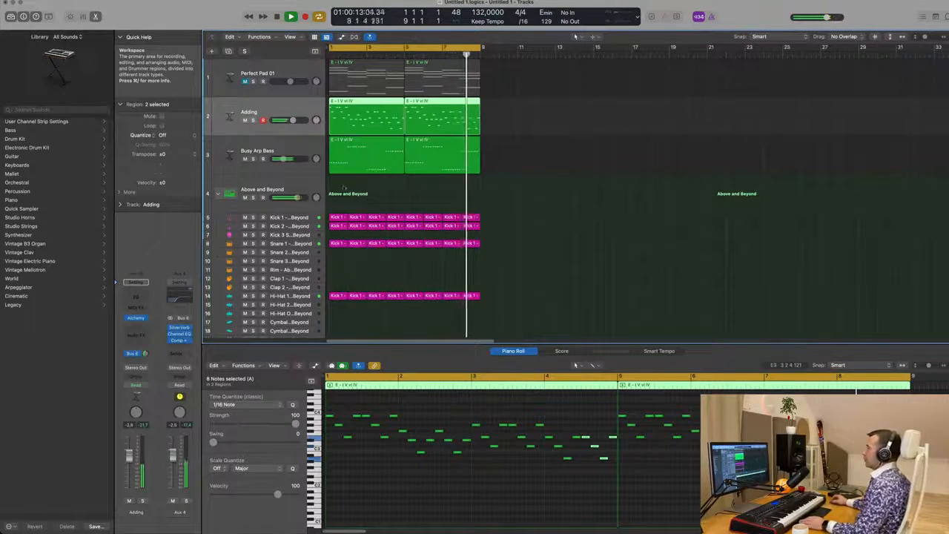
pyautogui.click(300, 150)
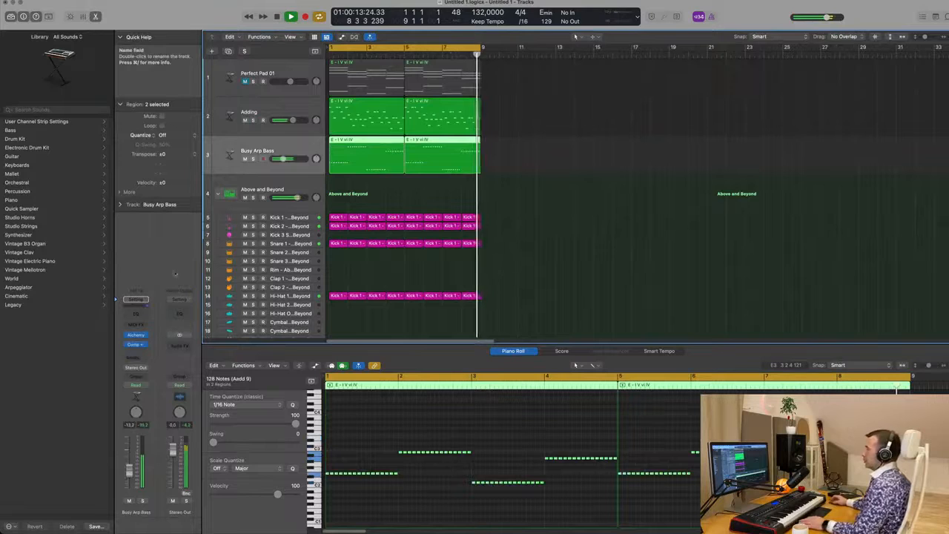
pyautogui.click(136, 336)
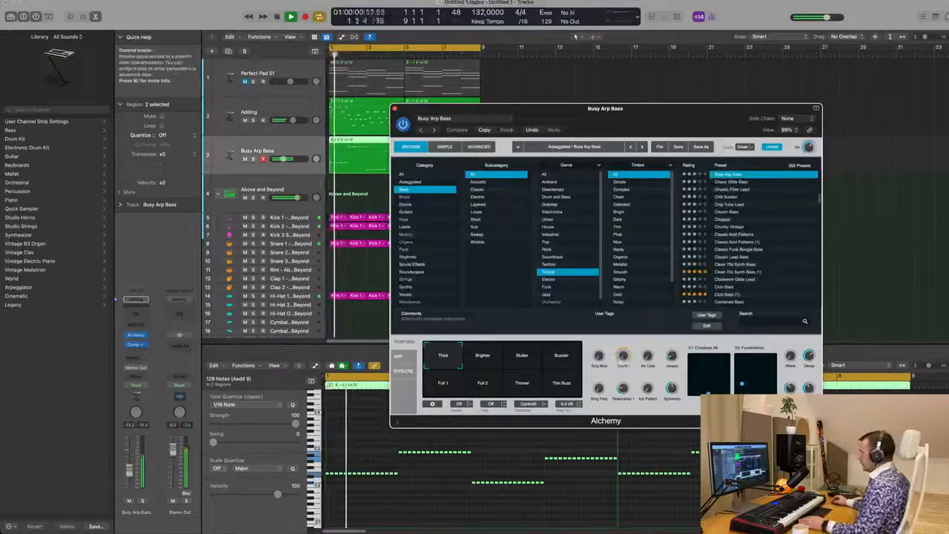
pyautogui.moveTo(623, 360); pyautogui.dragTo(627, 327)
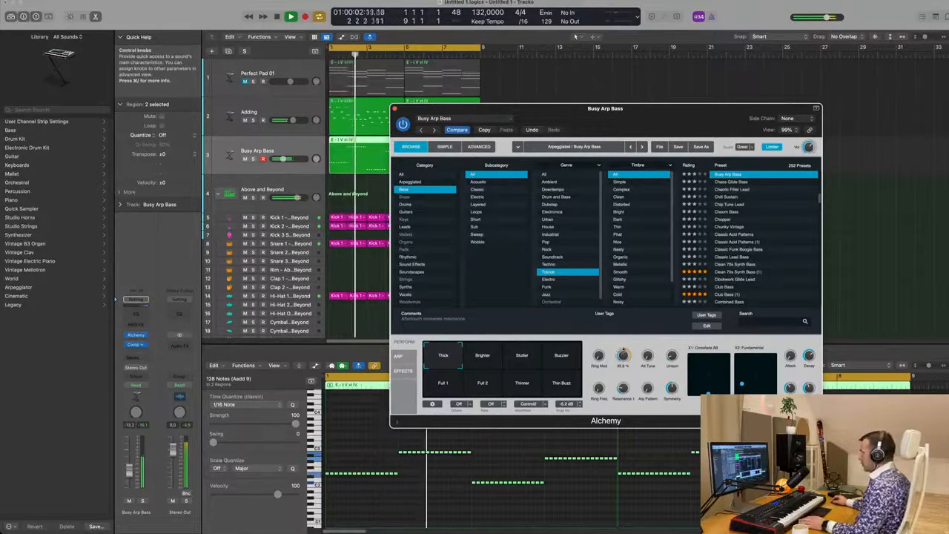
# Step: Move the bass perform pad to the Full 1 snapshot and audition it during playback
pyautogui.moveTo(445, 359); pyautogui.dragTo(552, 391)
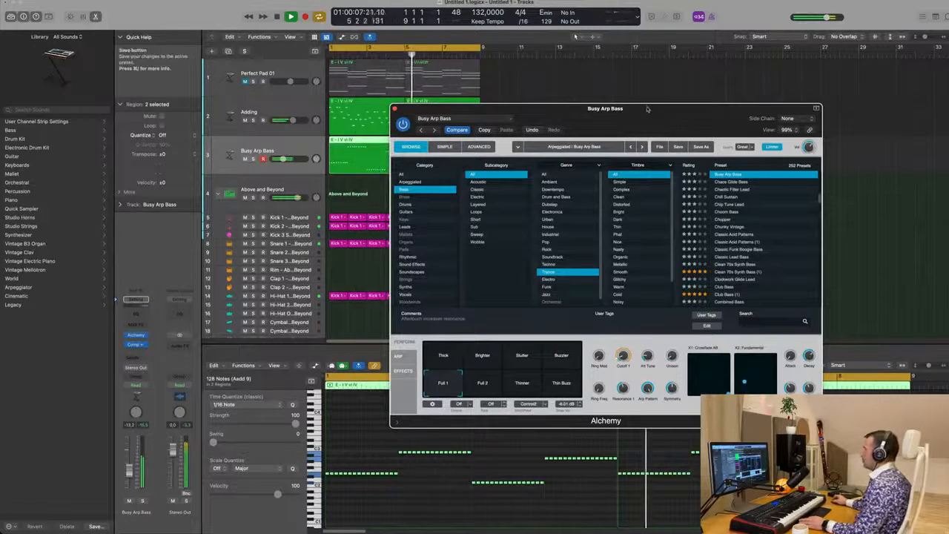
pyautogui.moveTo(646, 109); pyautogui.dragTo(719, 84)
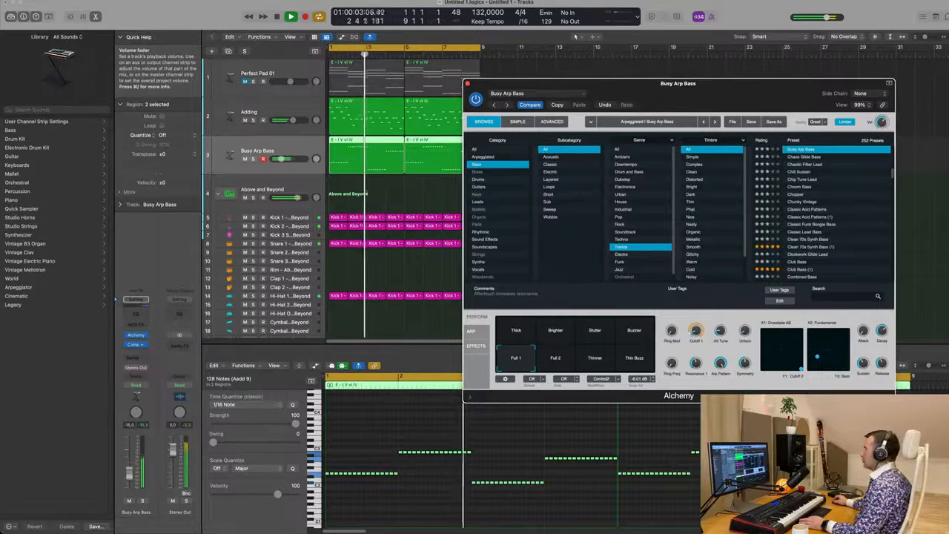
pyautogui.press('space')
pyautogui.press('space')
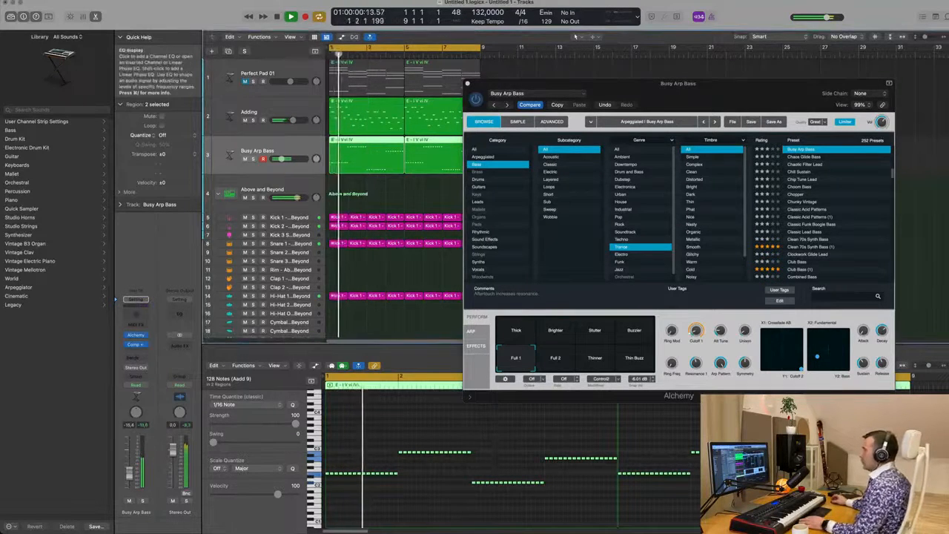
# Step: Add a Channel EQ to Busy Arp Bass with a high cut at about 2740 Hz, then close the plugin windows
pyautogui.click(135, 313)
pyautogui.click(717, 134)
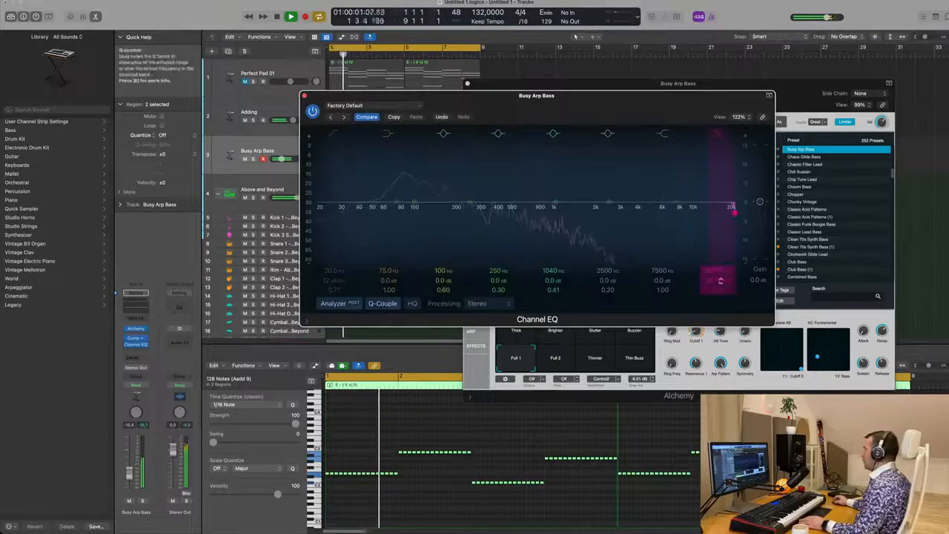
pyautogui.moveTo(734, 213); pyautogui.dragTo(615, 212)
pyautogui.moveTo(606, 99); pyautogui.dragTo(724, 121)
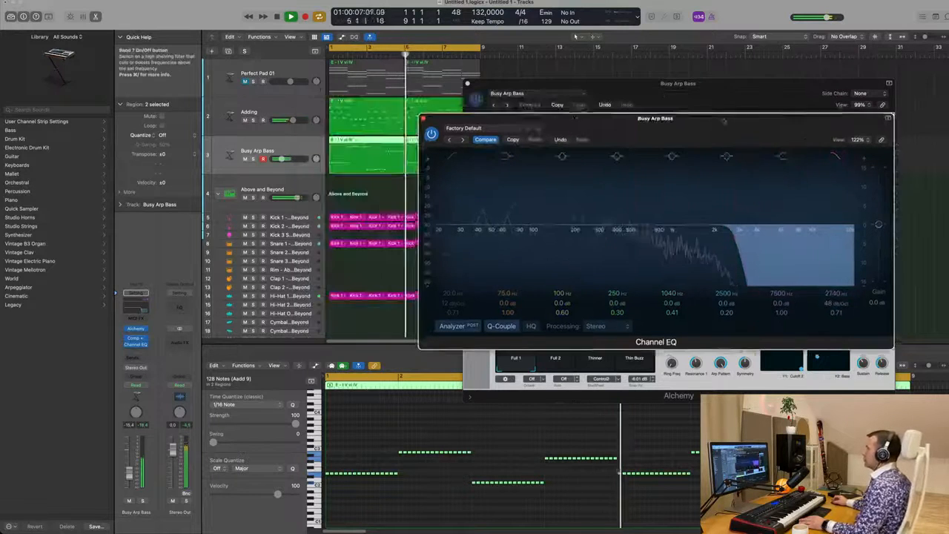
pyautogui.click(424, 118)
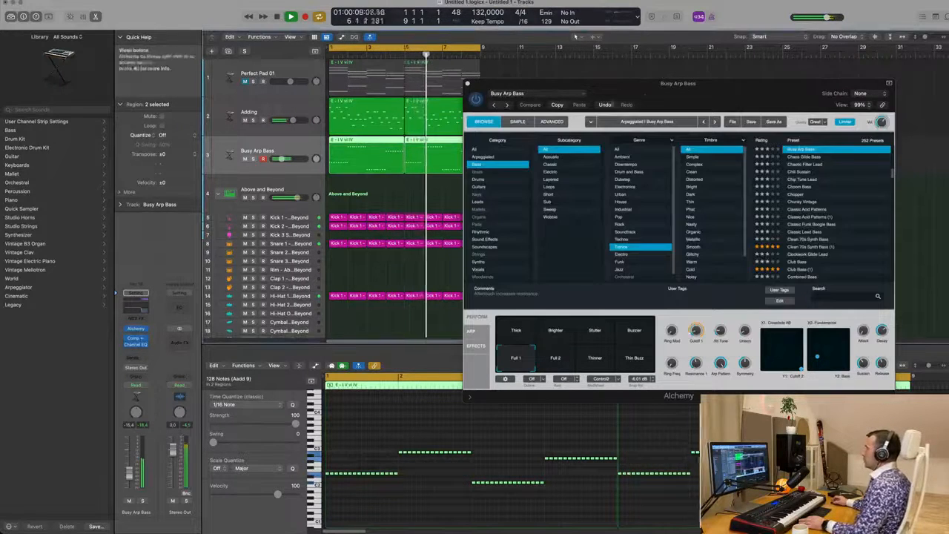
pyautogui.click(467, 84)
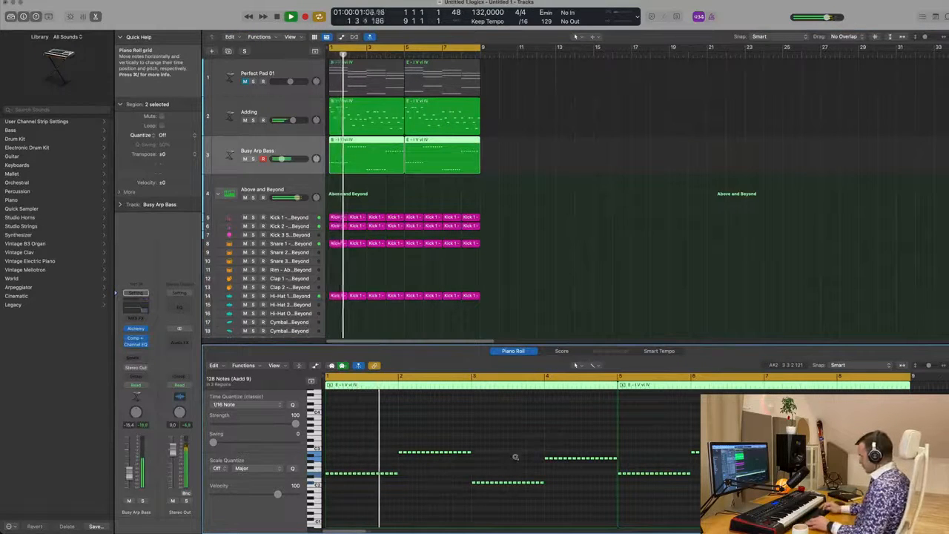
# Step: Transpose the selected bass notes down one octave
pyautogui.hotkey('alt', 'shift', 'Down')
pyautogui.press('Return')
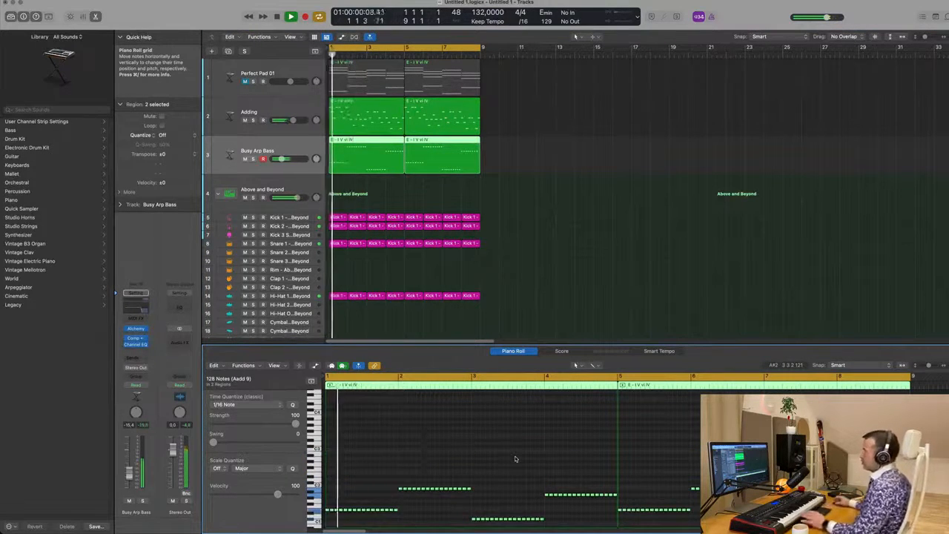
# Step: Select the Adding track, open the mixer, and audition the Adding channel's side-chained compressor during playback
pyautogui.click(594, 203)
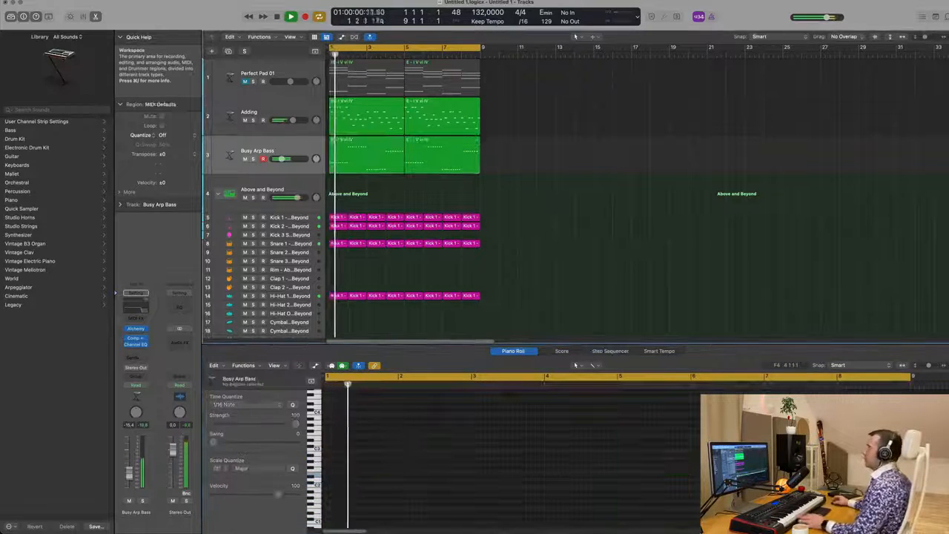
pyautogui.click(302, 111)
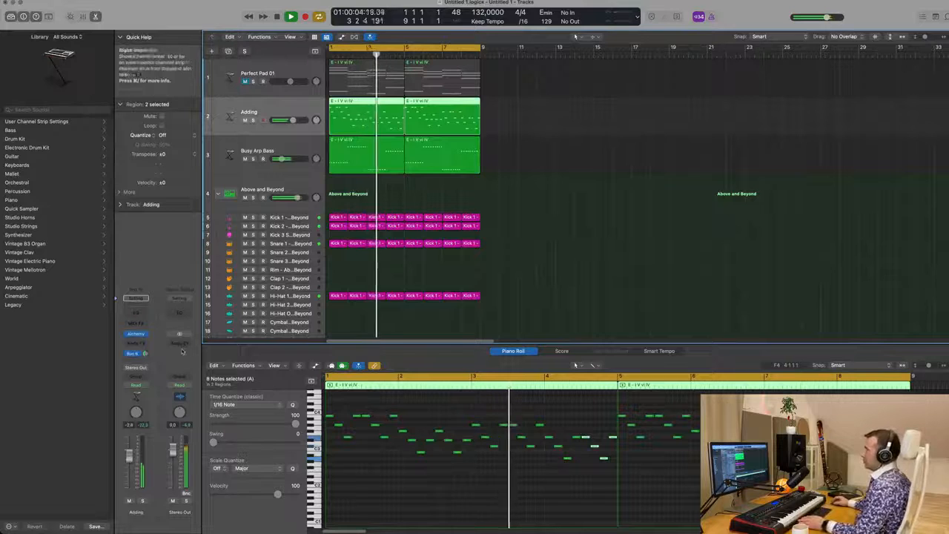
pyautogui.press('x')
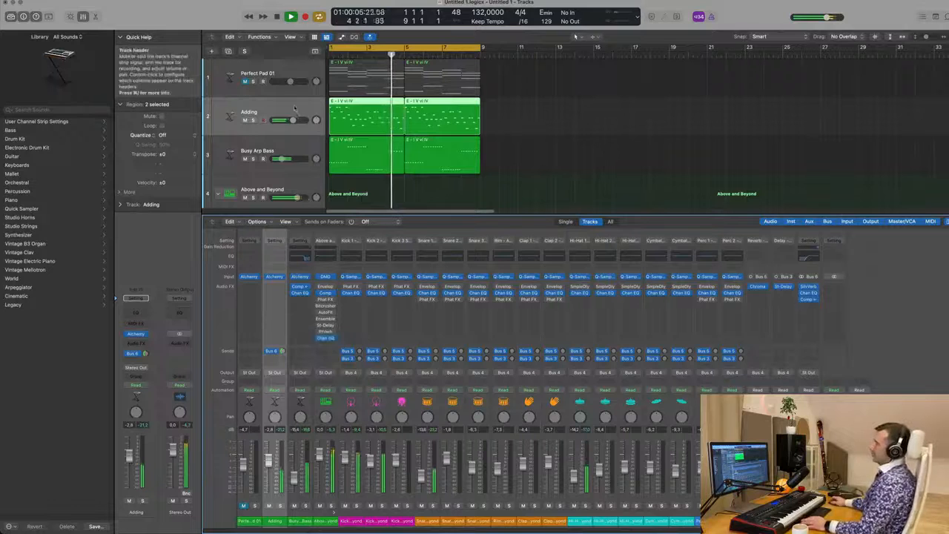
pyautogui.click(134, 354)
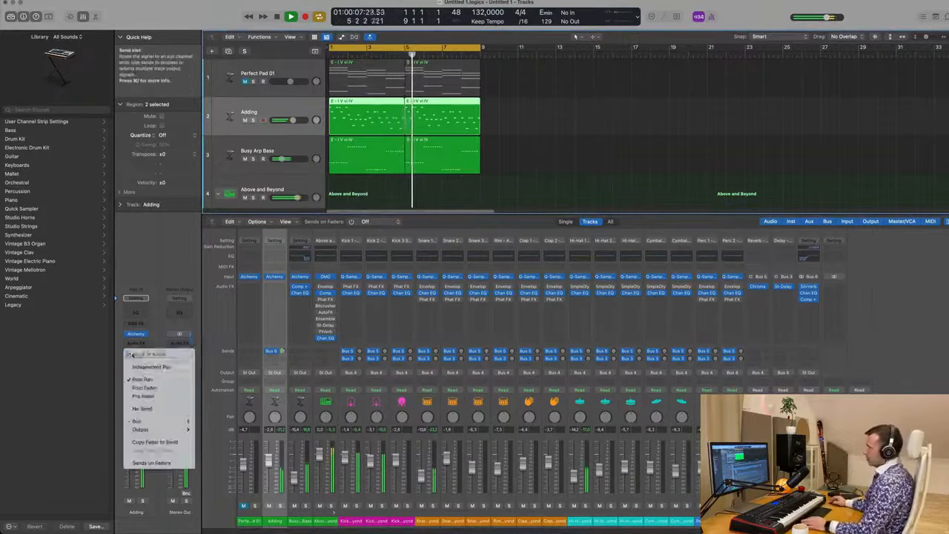
pyautogui.click(140, 262)
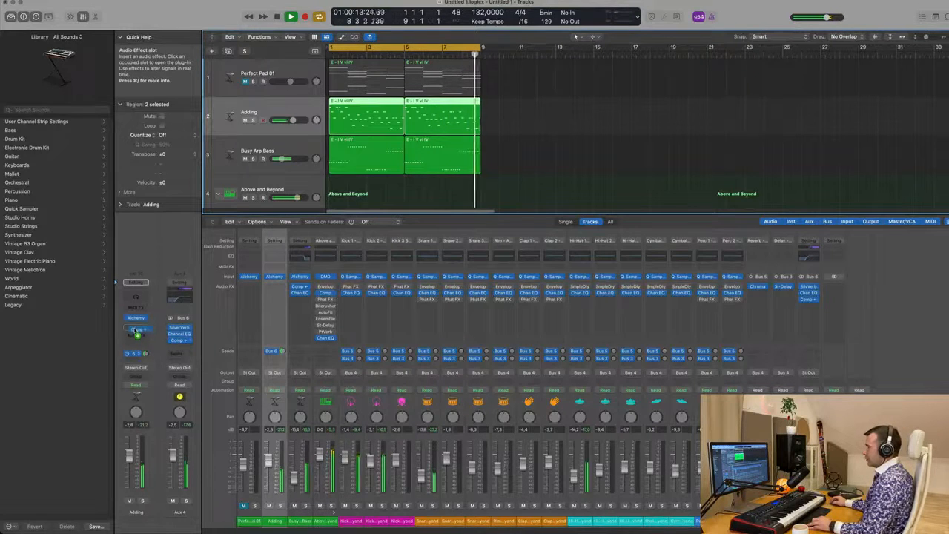
pyautogui.click(135, 328)
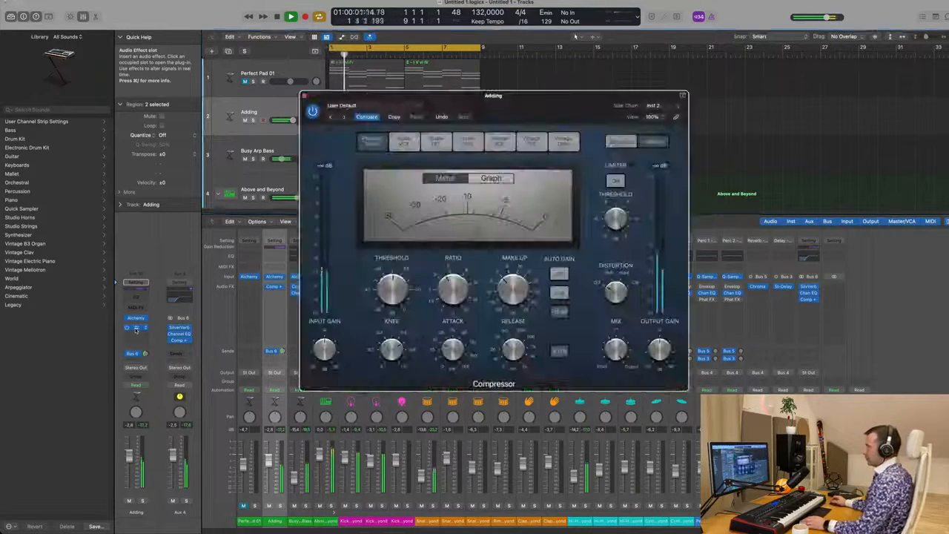
pyautogui.press('space')
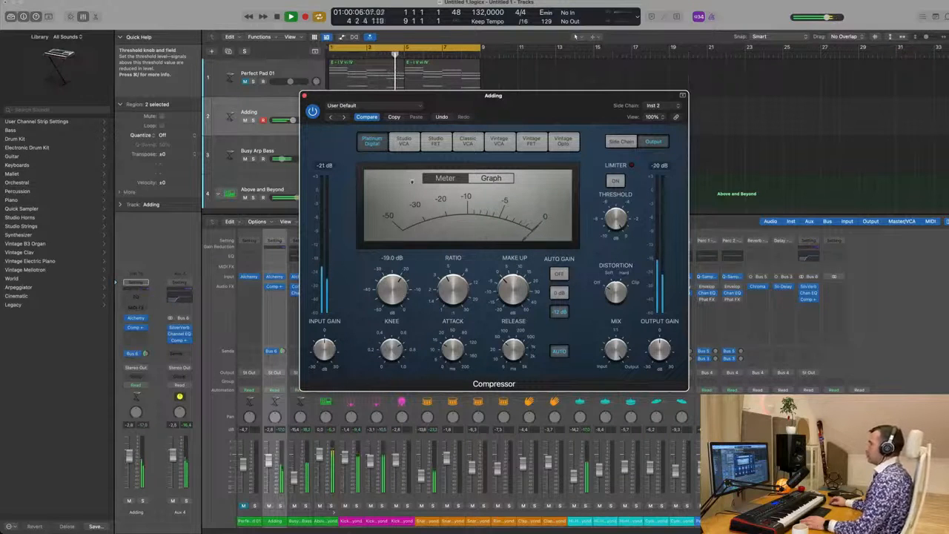
pyautogui.click(304, 97)
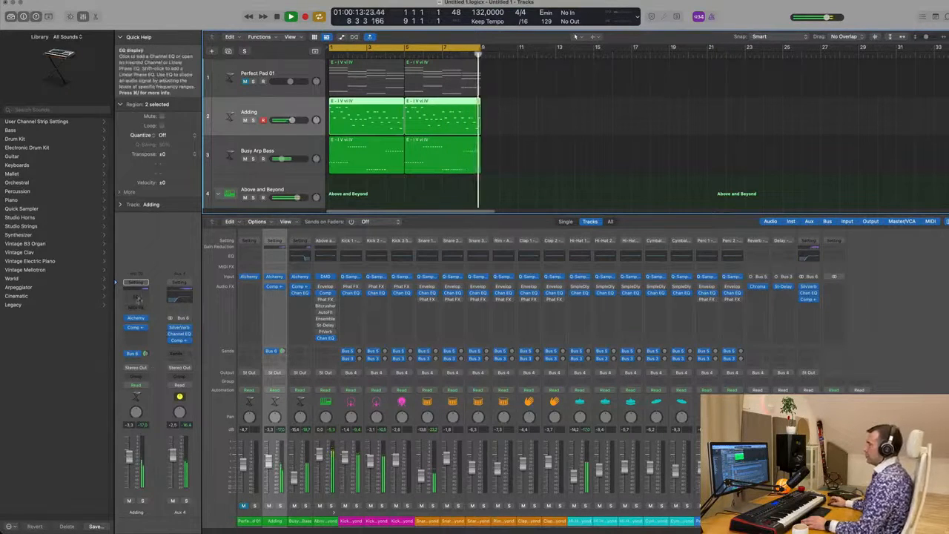
# Step: Add a Channel EQ to the Adding channel with a steep low cut, then close the EQ
pyautogui.click(137, 298)
pyautogui.click(334, 134)
pyautogui.moveTo(336, 171); pyautogui.dragTo(509, 180)
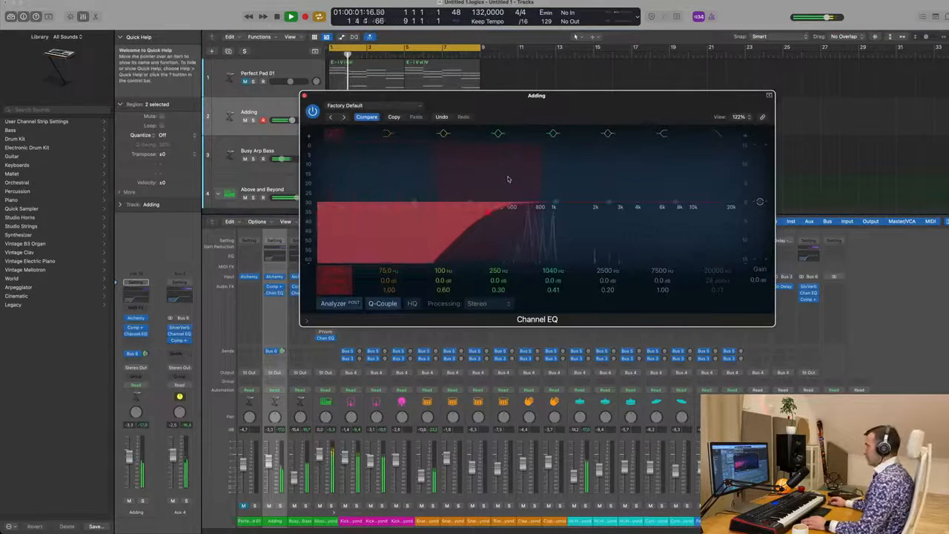
pyautogui.click(304, 96)
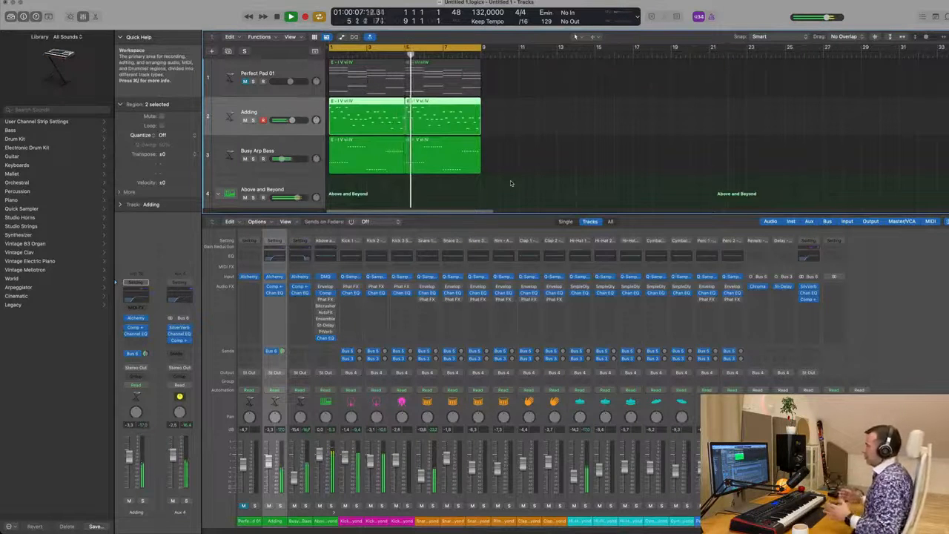
# Step: Add a Channel EQ low cut at 78 Hz to Perfect Pad 01 and raise its volume to about -2.5 dB
pyautogui.scroll(5, 518, 186)
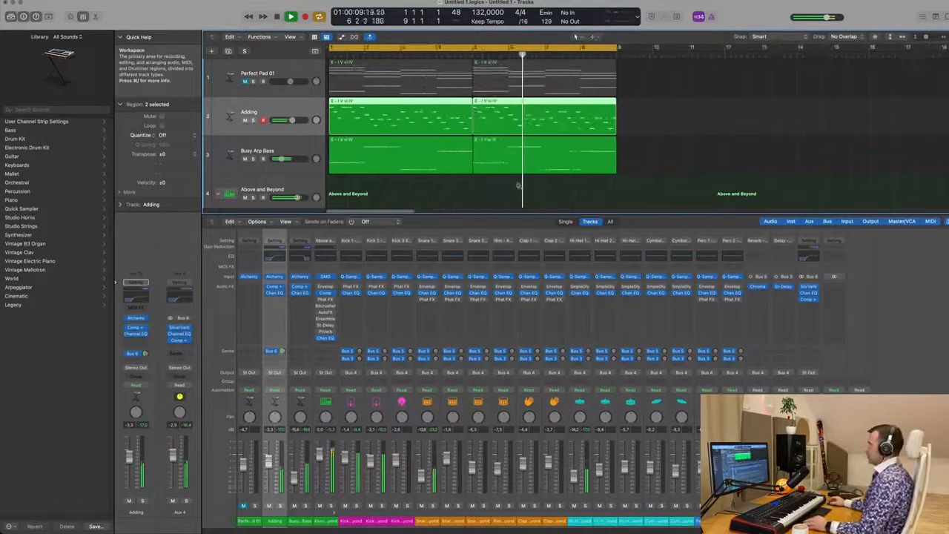
pyautogui.press('x')
pyautogui.press('x')
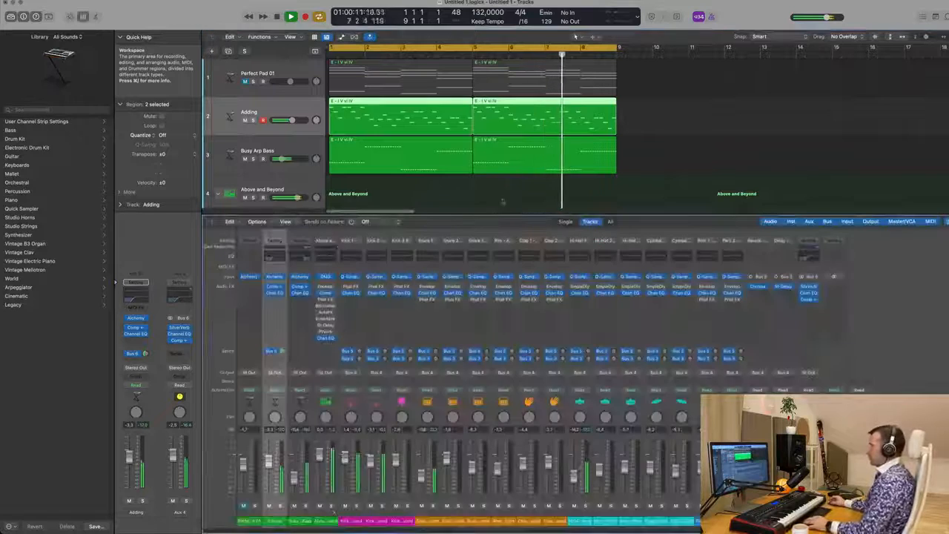
pyautogui.press('x')
pyautogui.click(303, 69)
pyautogui.click(246, 82)
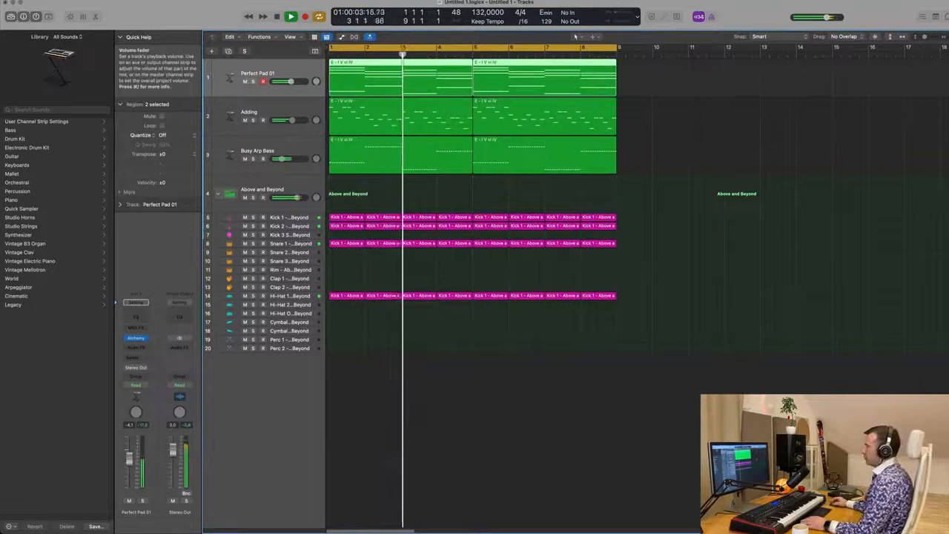
pyautogui.click(144, 318)
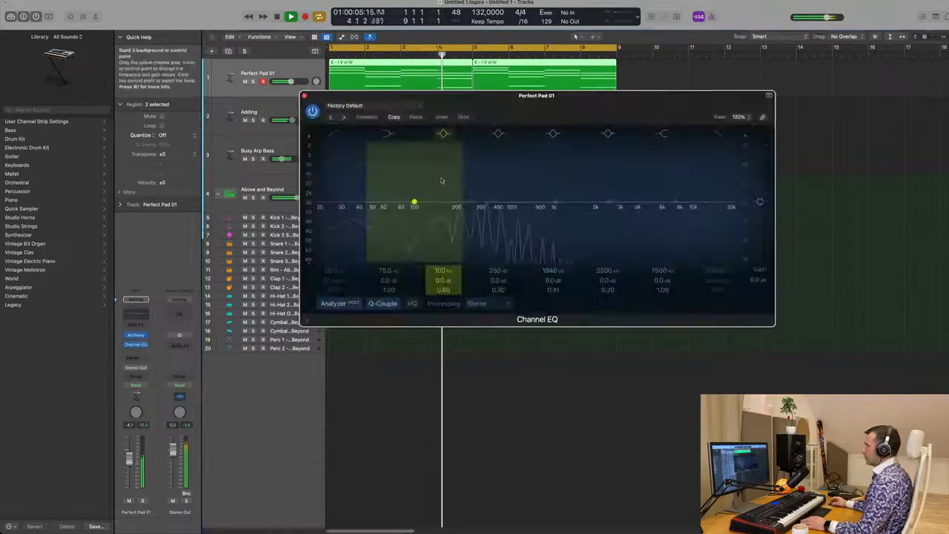
pyautogui.click(334, 135)
pyautogui.moveTo(334, 172)
pyautogui.mouseDown()
pyautogui.moveTo(416, 183)
pyautogui.moveTo(421, 212)
pyautogui.moveTo(399, 212)
pyautogui.mouseUp()
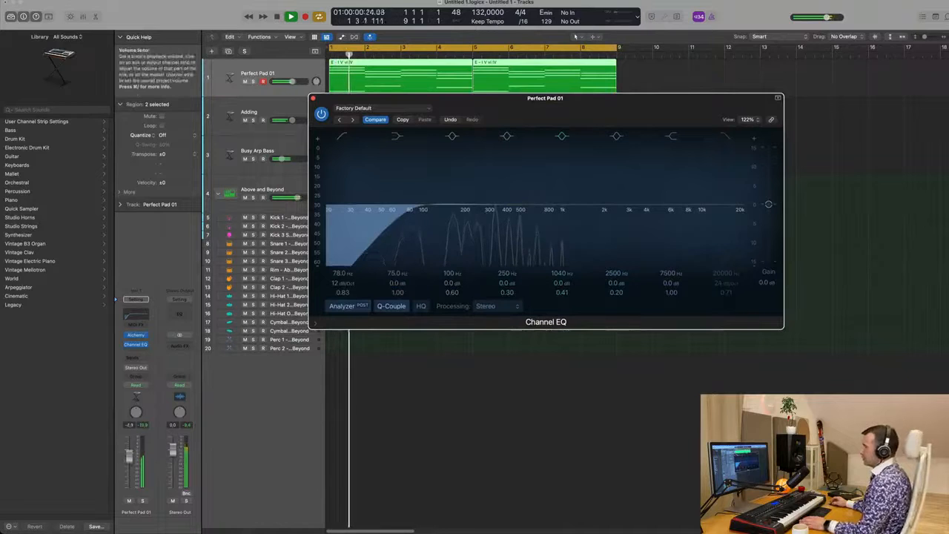
pyautogui.click(132, 460)
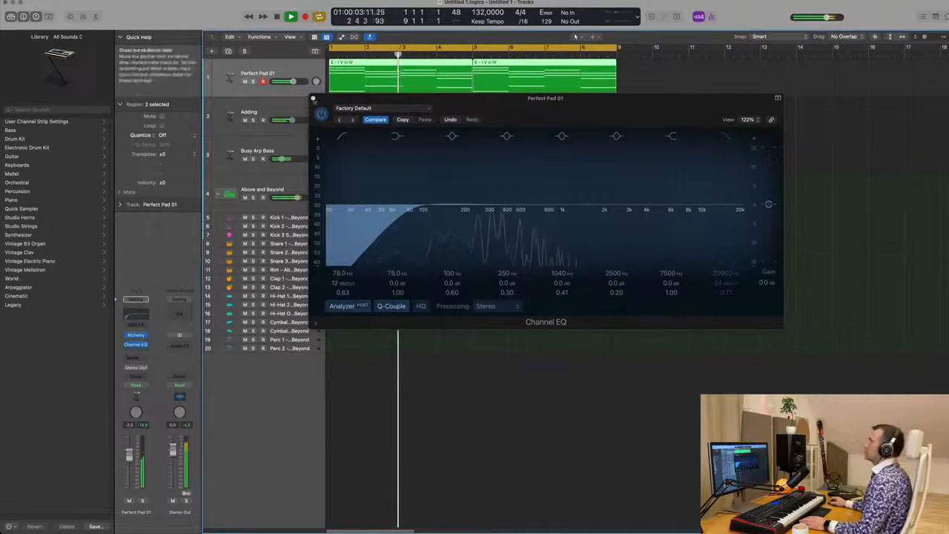
pyautogui.click(313, 97)
# Step: Duplicate the Busy Arp Bass track and copy its region onto the new track
pyautogui.press('super+Left')
pyautogui.press('super+Left')
pyautogui.press('super+Left')
pyautogui.press('super+Left')
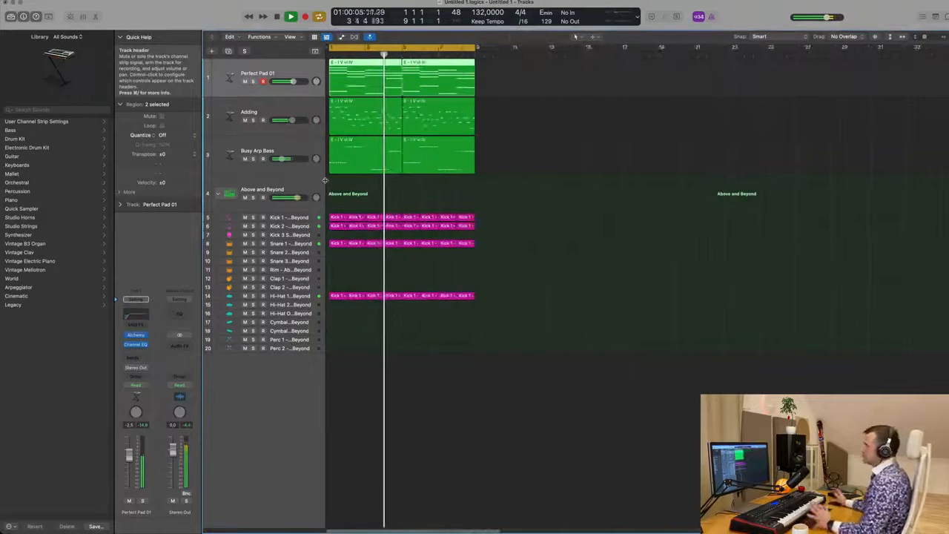
pyautogui.click(363, 195)
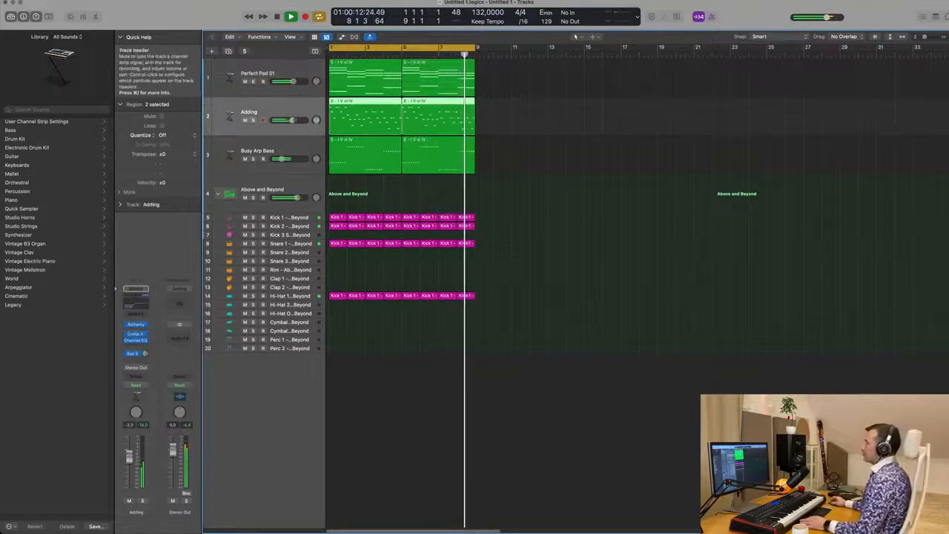
pyautogui.click(284, 144)
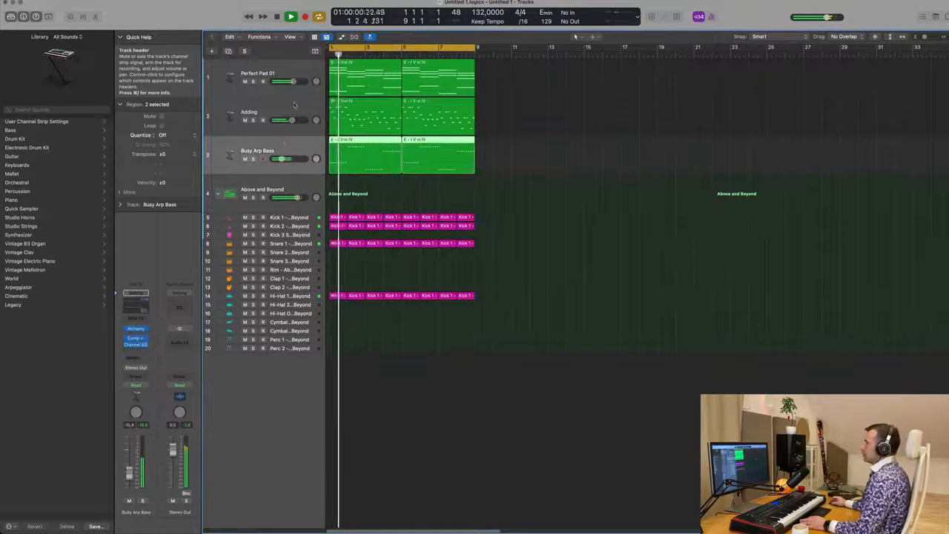
pyautogui.click(293, 104)
pyautogui.click(297, 148)
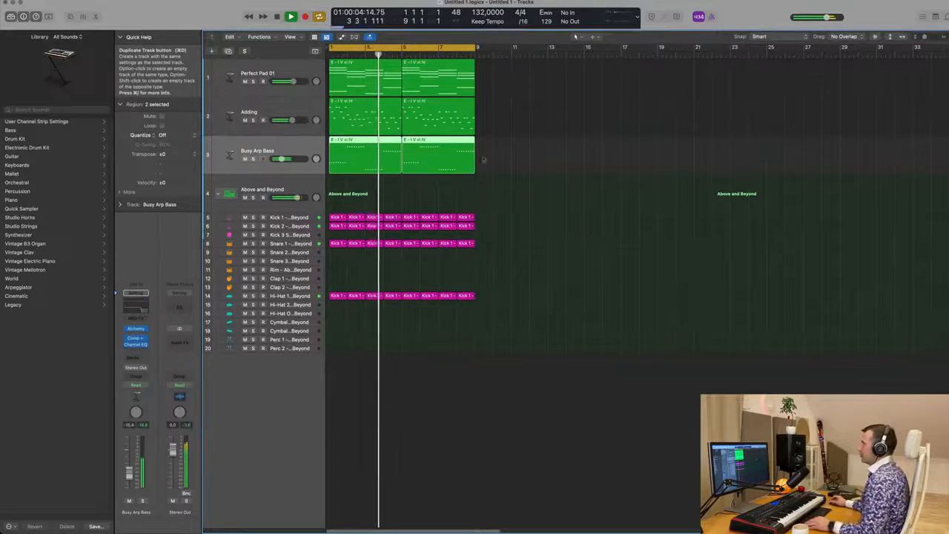
pyautogui.press('super+d')
pyautogui.moveTo(363, 156); pyautogui.dragTo(361, 196)
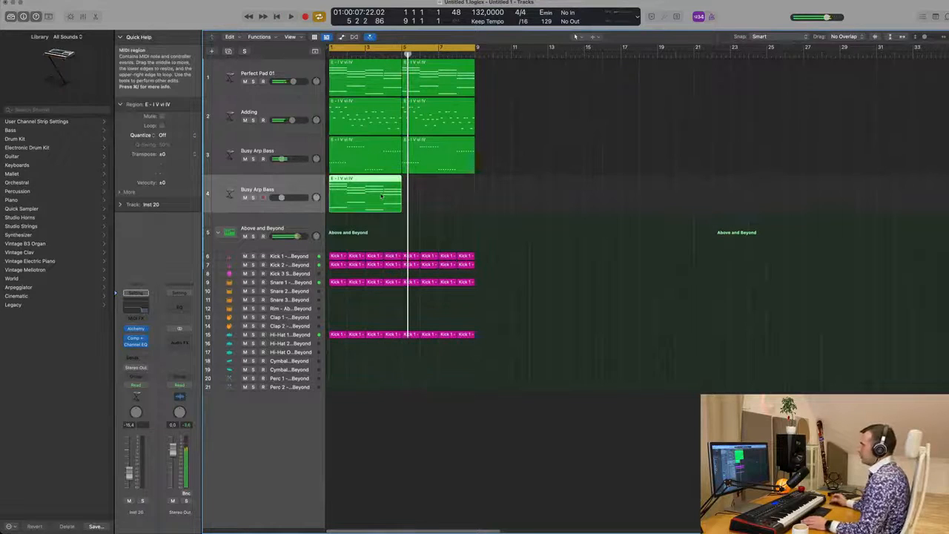
# Step: Open the duplicated region and transpose all its notes down two octaves
pyautogui.doubleClick(382, 196)
pyautogui.scroll(-1, 395, 422)
pyautogui.press('super+a')
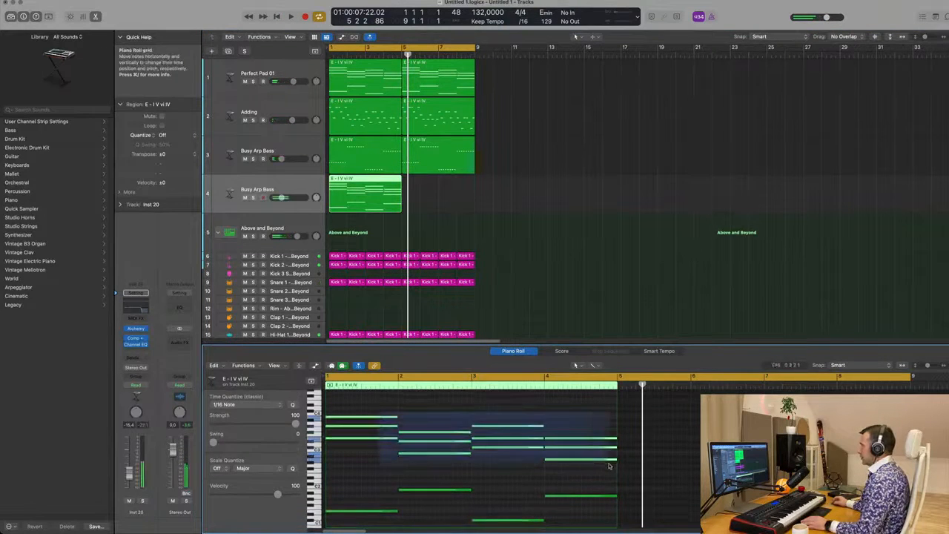
pyautogui.hotkey('shift', 'alt', 'Down')
pyautogui.hotkey('shift', 'alt', 'Down')
# Step: Rework the low notes into longer held bass notes and audition the line from the start
pyautogui.scroll(-2, 460, 425)
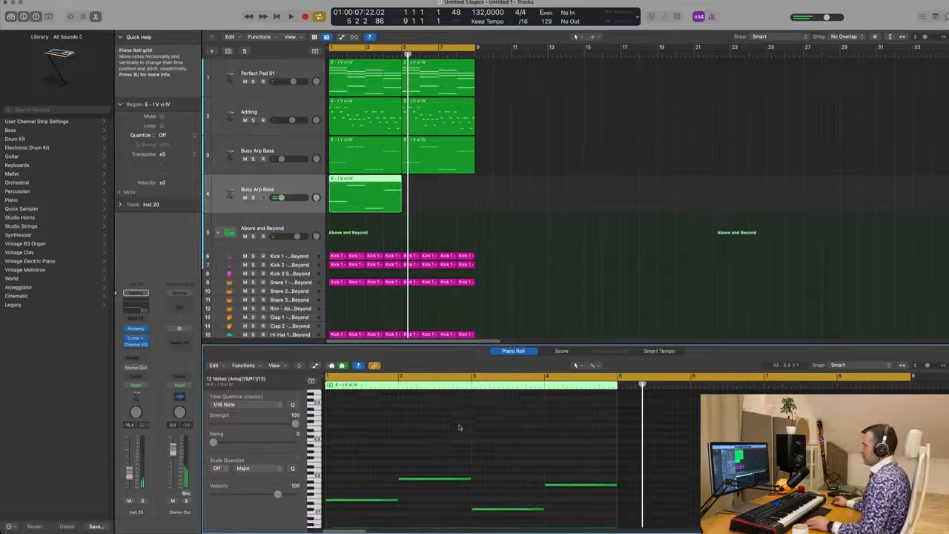
pyautogui.moveTo(381, 456); pyautogui.dragTo(580, 524)
pyautogui.scroll(2, 459, 500)
pyautogui.scroll(1, 456, 491)
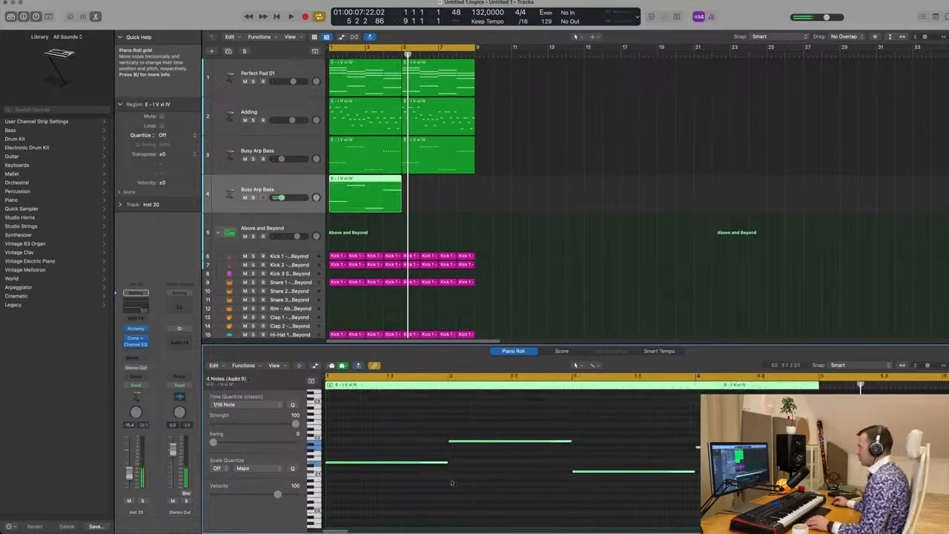
pyautogui.moveTo(447, 464); pyautogui.dragTo(380, 470)
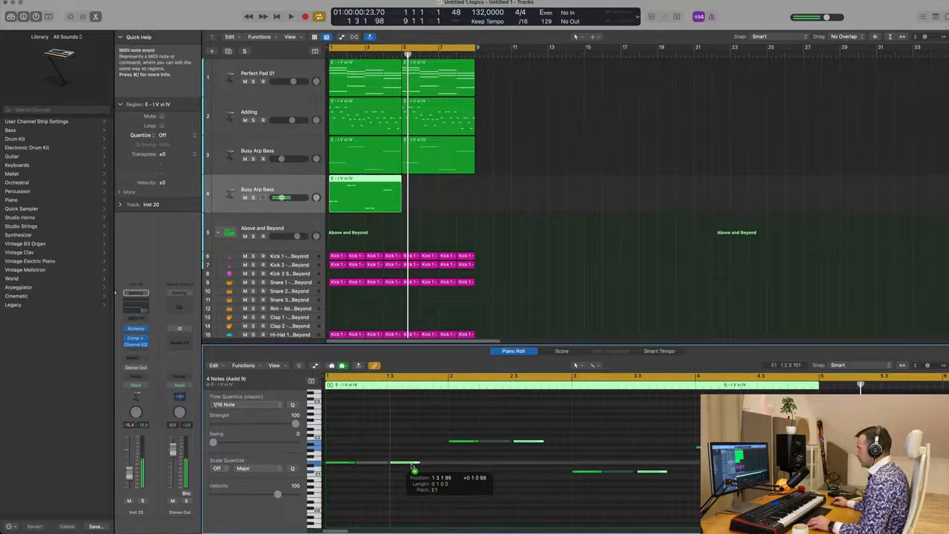
pyautogui.moveTo(413, 465); pyautogui.dragTo(440, 465)
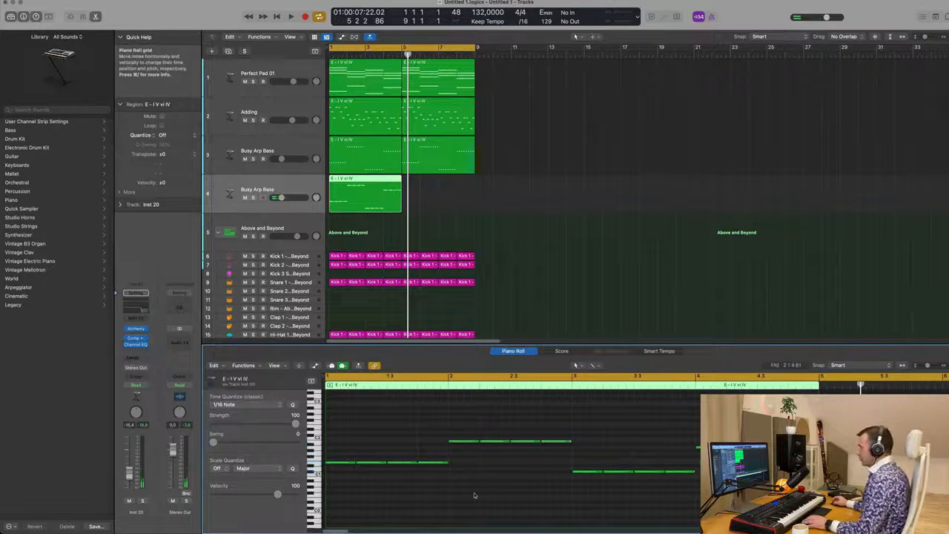
pyautogui.press('Return')
pyautogui.press('space')
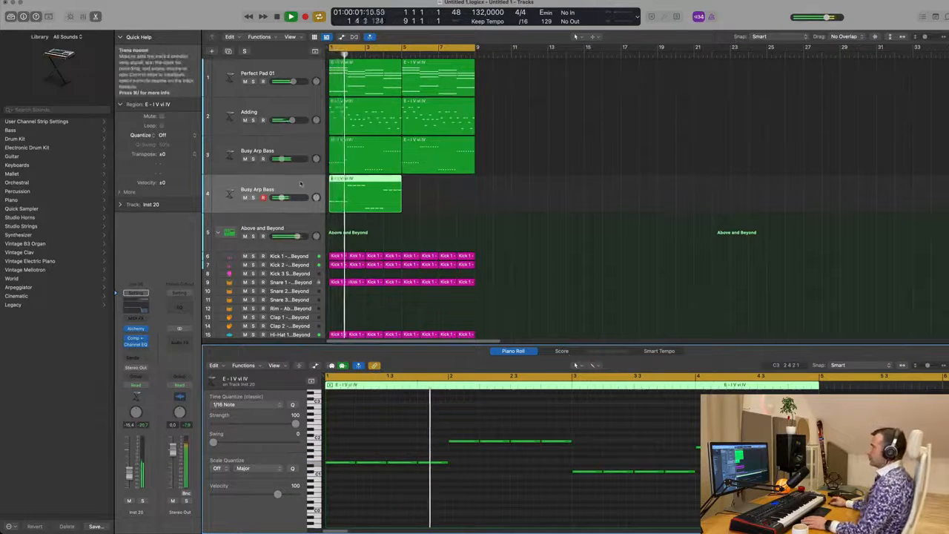
pyautogui.press('Return')
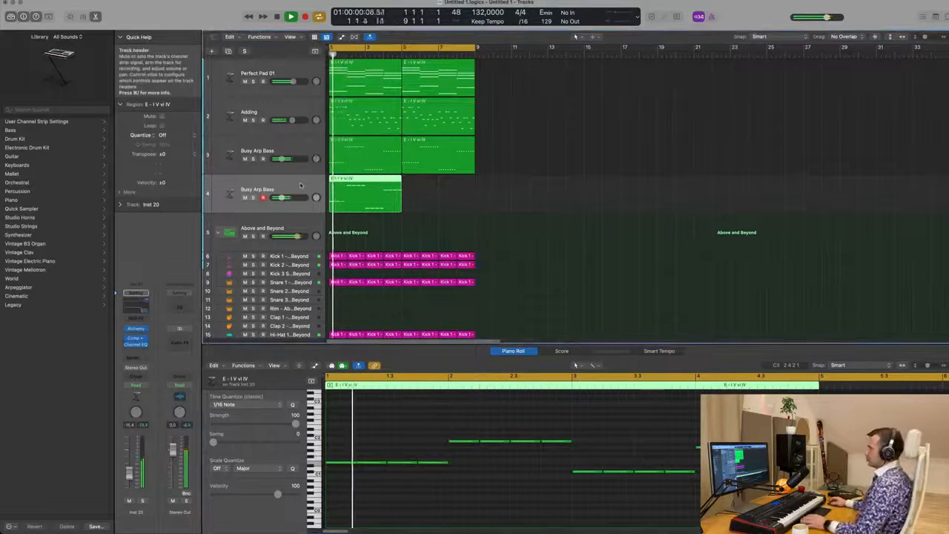
# Step: Disable the high cut in the duplicate bass track's Channel EQ
pyautogui.click(135, 305)
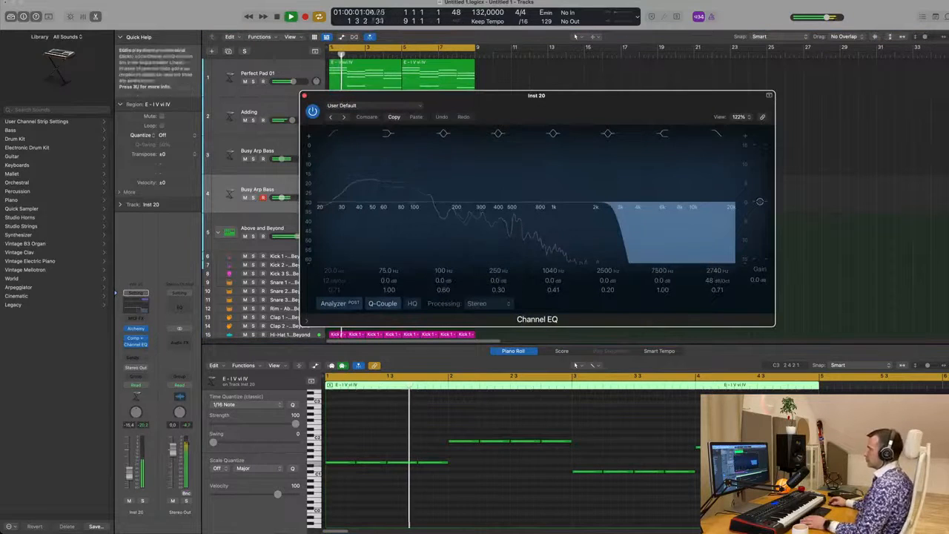
pyautogui.click(715, 133)
pyautogui.press('Return')
pyautogui.moveTo(643, 100); pyautogui.dragTo(785, 128)
pyautogui.press('space')
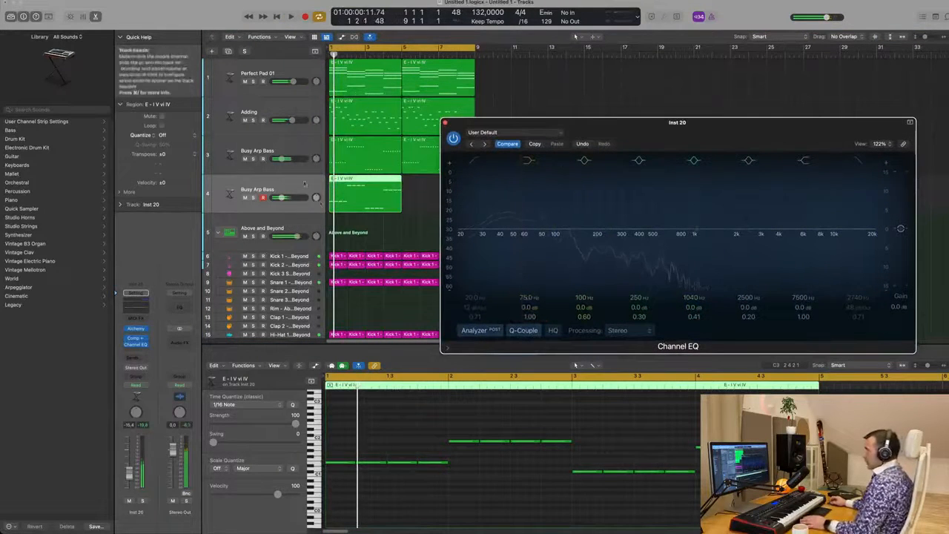
# Step: Repeat the duplicate bass region once and audition the track
pyautogui.click(365, 204)
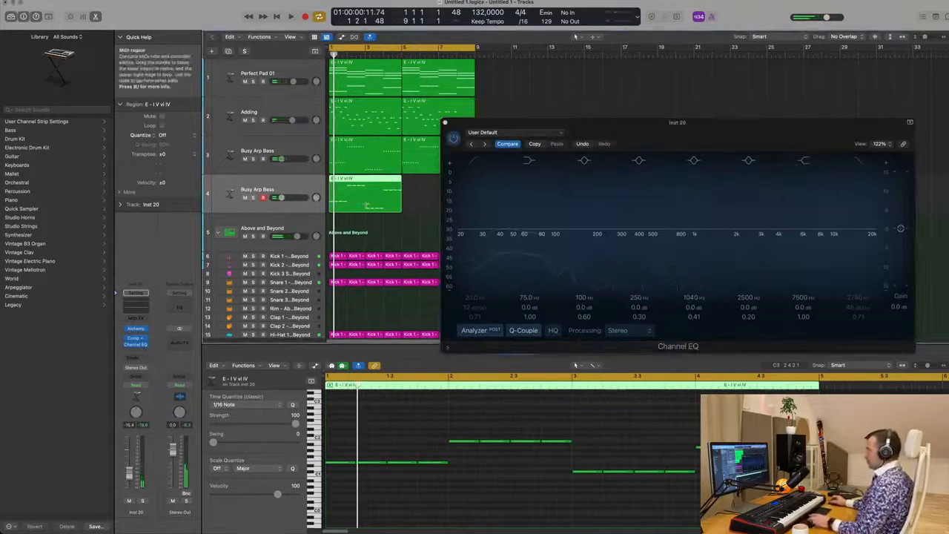
pyautogui.press('super+r')
pyautogui.click(250, 191)
pyautogui.press('space')
# Step: Open the duplicate bass track's Alchemy instrument, audition it, and filter its bass presets by the Complex timbre
pyautogui.press('space')
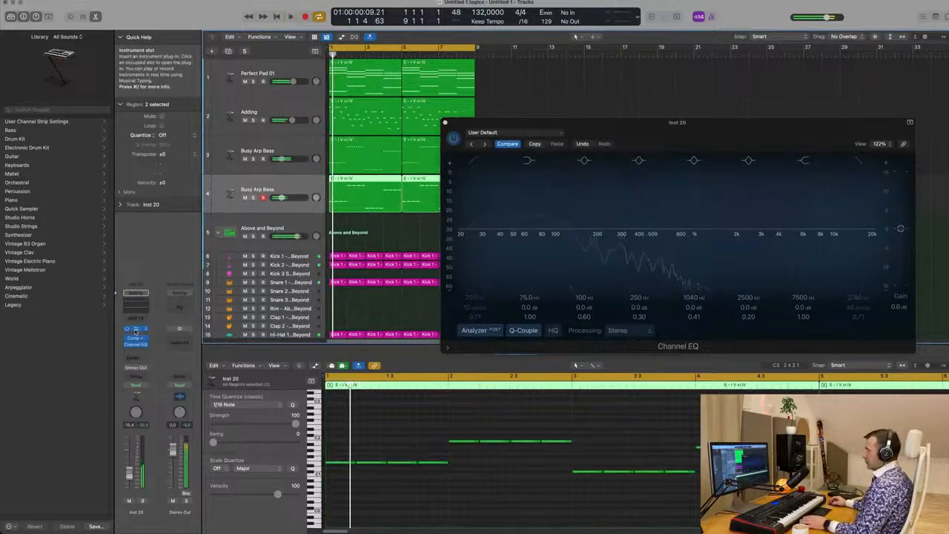
pyautogui.click(136, 329)
pyautogui.press('space')
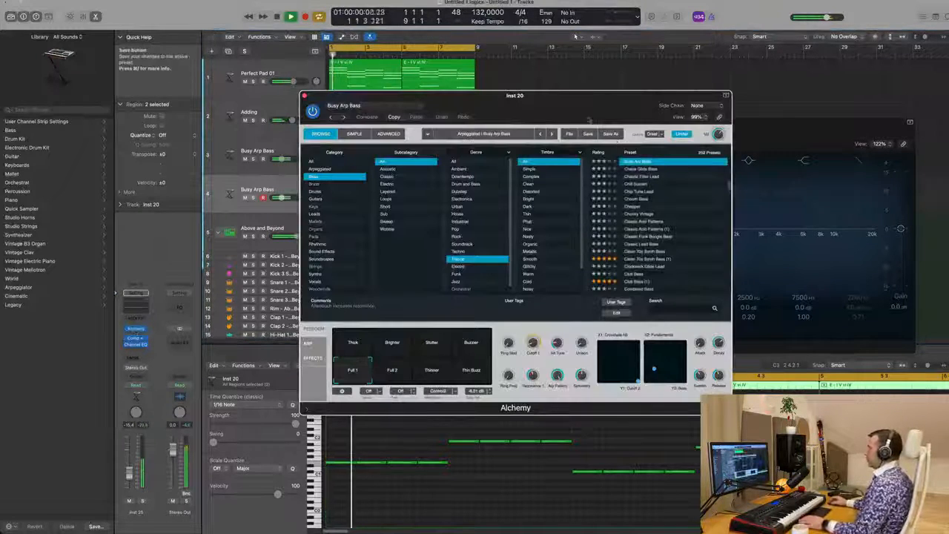
pyautogui.press('space')
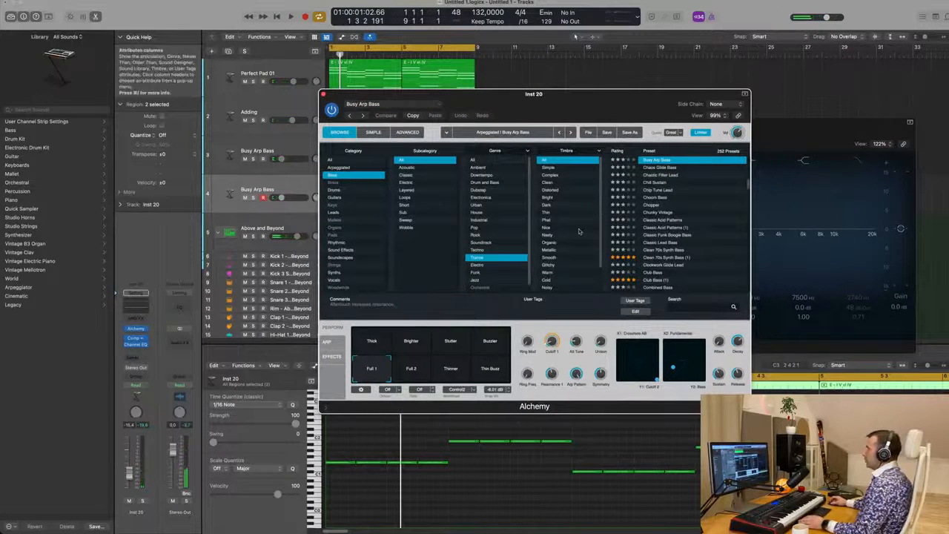
pyautogui.click(550, 175)
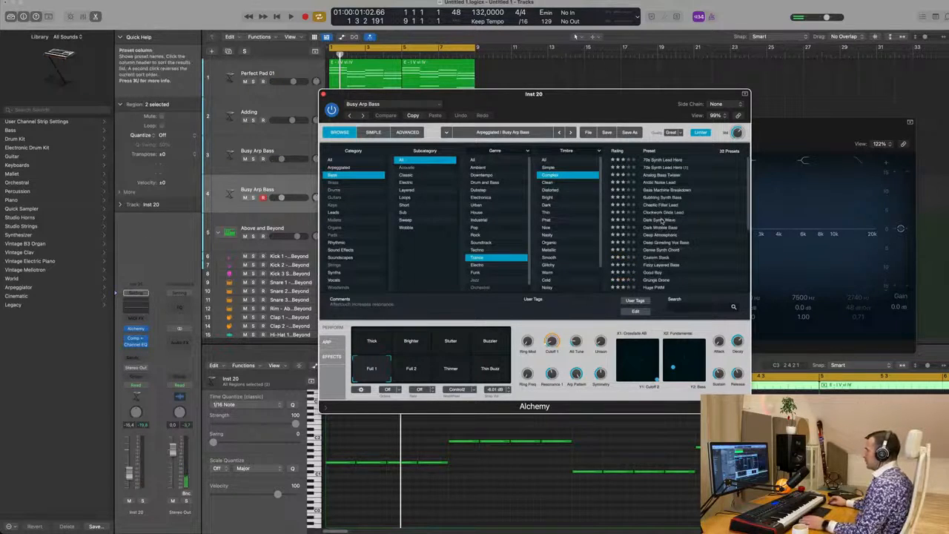
# Step: Audition the Dark Synth Wave preset and raise the track's volume fader slightly
pyautogui.click(662, 221)
pyautogui.moveTo(609, 107); pyautogui.dragTo(649, 129)
pyautogui.press('space')
pyautogui.press('space')
pyautogui.moveTo(129, 474); pyautogui.dragTo(129, 458)
pyautogui.press('space')
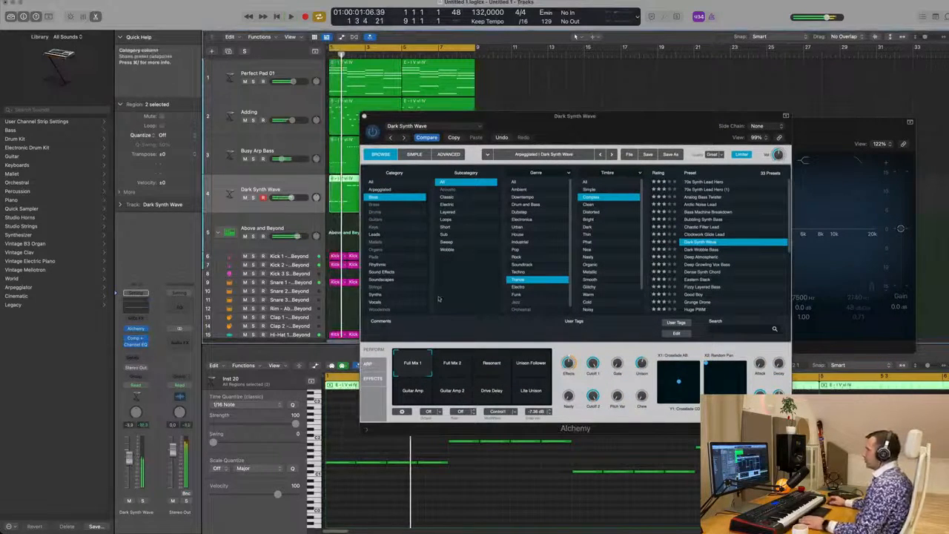
# Step: Load the Deep Atmospheric bass preset and audition it, briefly muting and unmuting the track
pyautogui.click(701, 257)
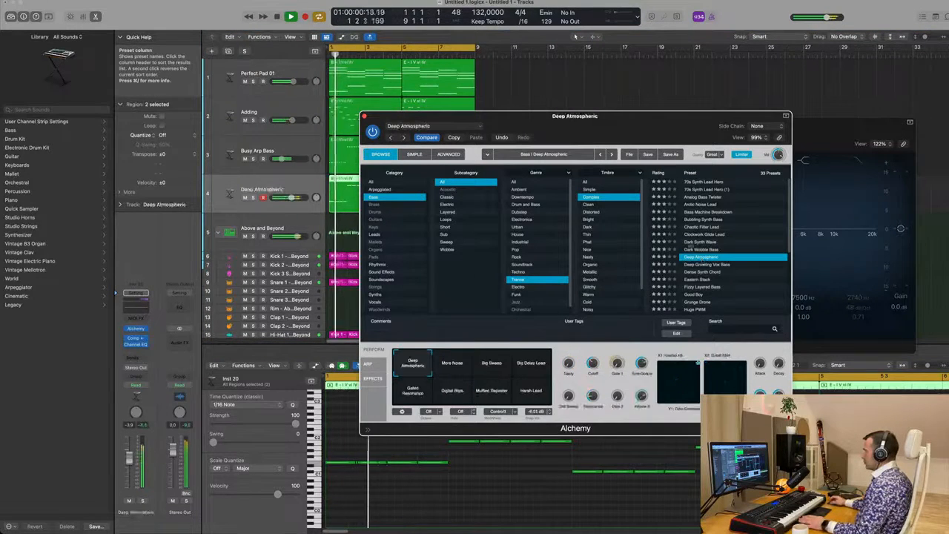
pyautogui.moveTo(519, 115); pyautogui.dragTo(630, 125)
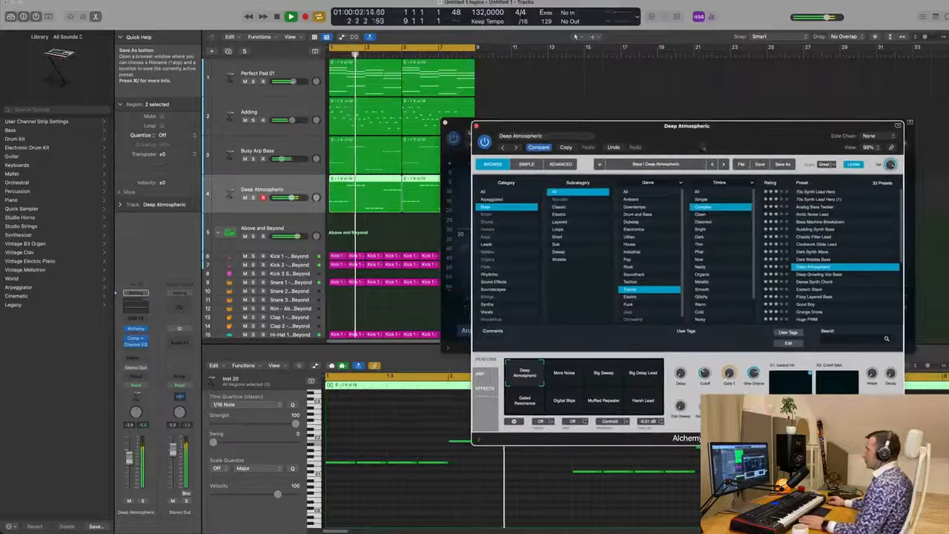
pyautogui.click(130, 501)
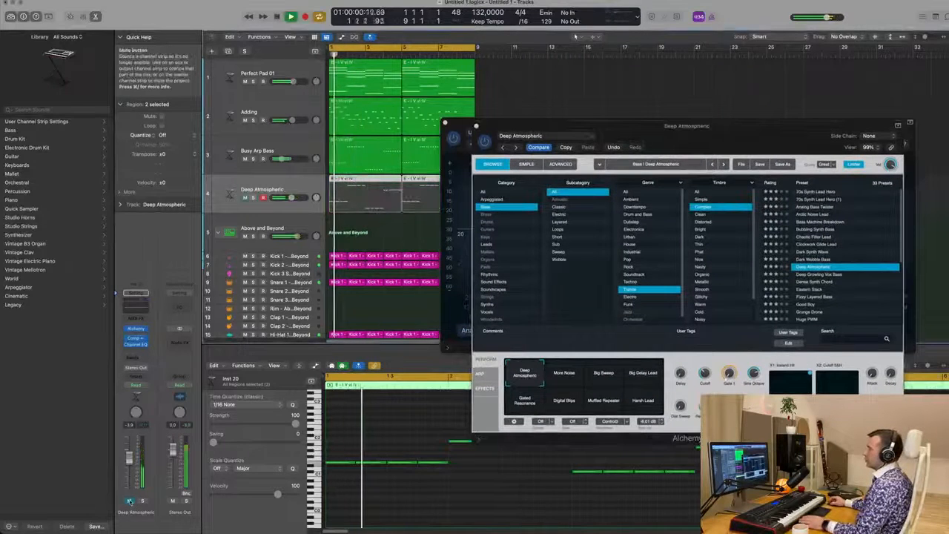
pyautogui.click(130, 501)
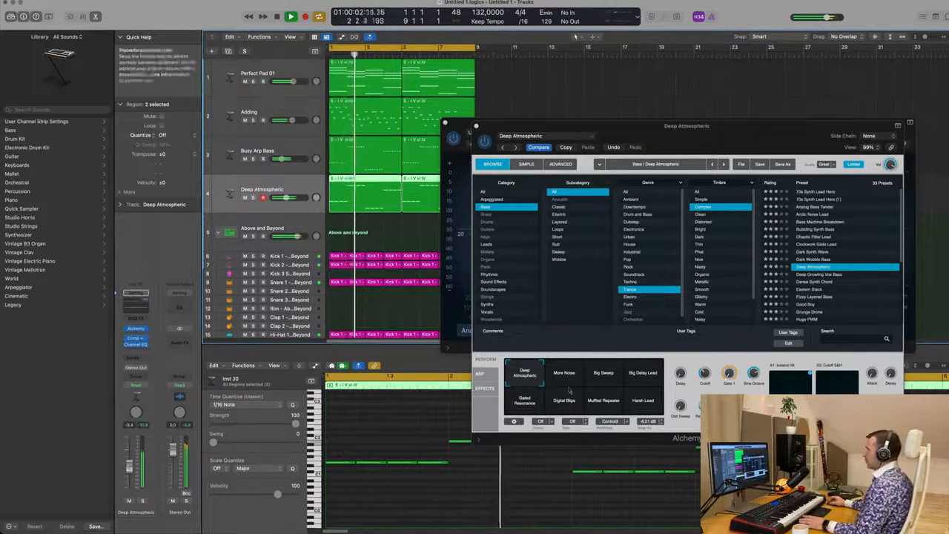
# Step: Audition the More Noise, Big Sweep, Big Delay Lead, Gated Resonance, Digital Blips and Muffled Repeater pads, returning to Deep Atmospheric
pyautogui.click(568, 378)
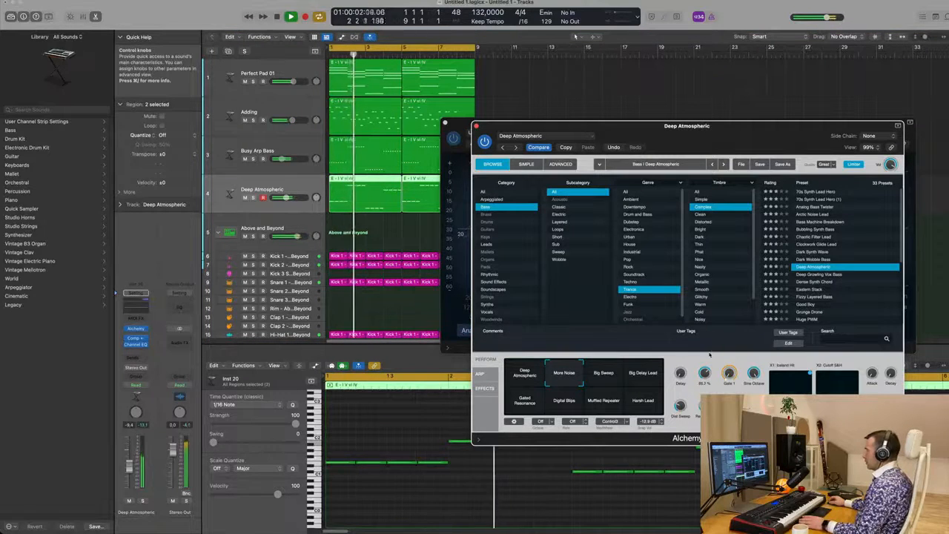
pyautogui.click(603, 376)
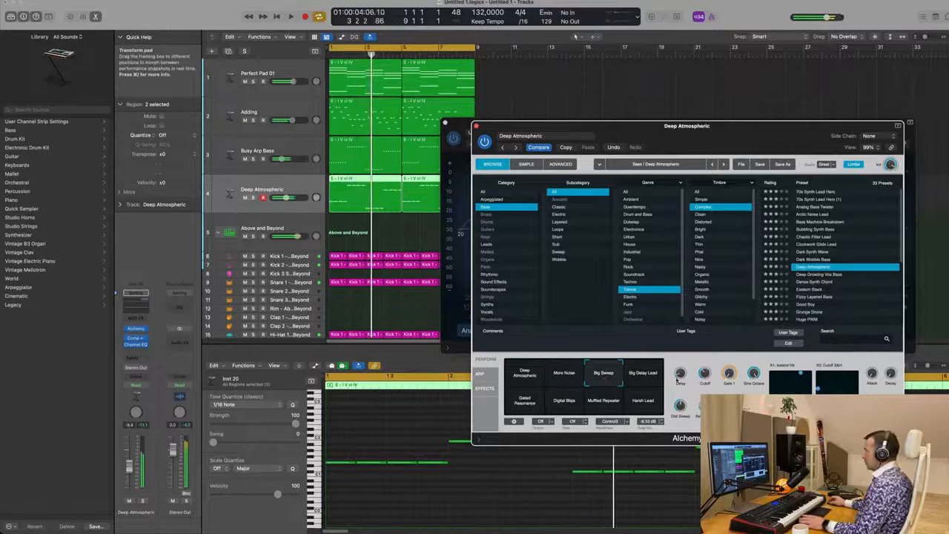
pyautogui.press('space')
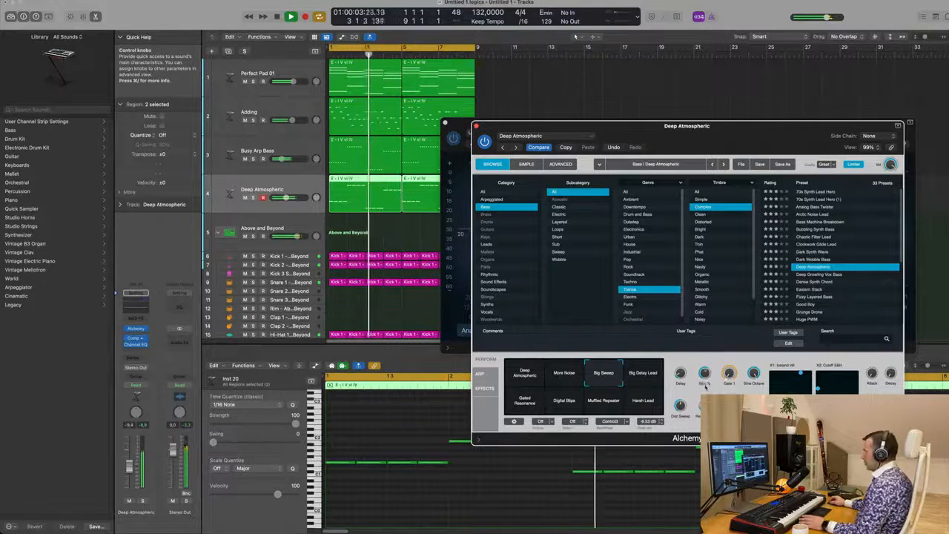
pyautogui.click(638, 375)
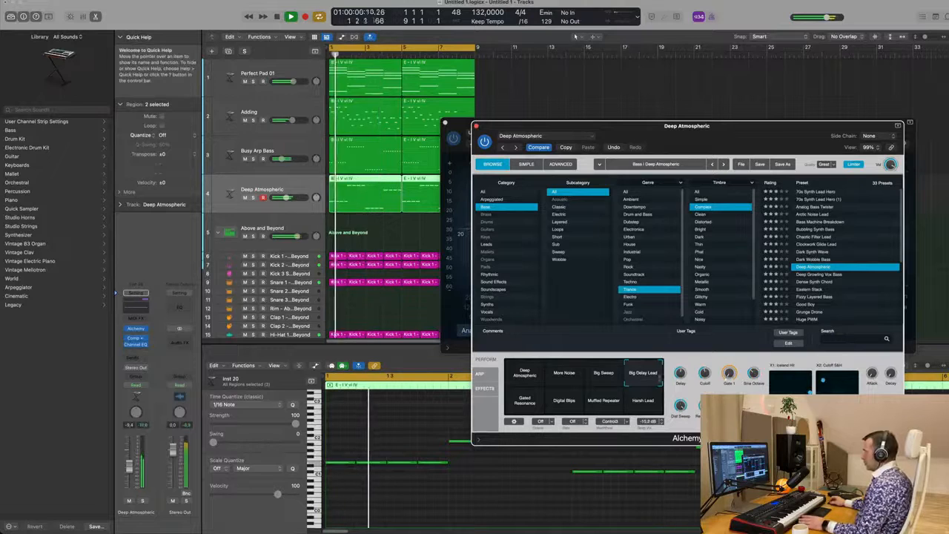
pyautogui.click(525, 402)
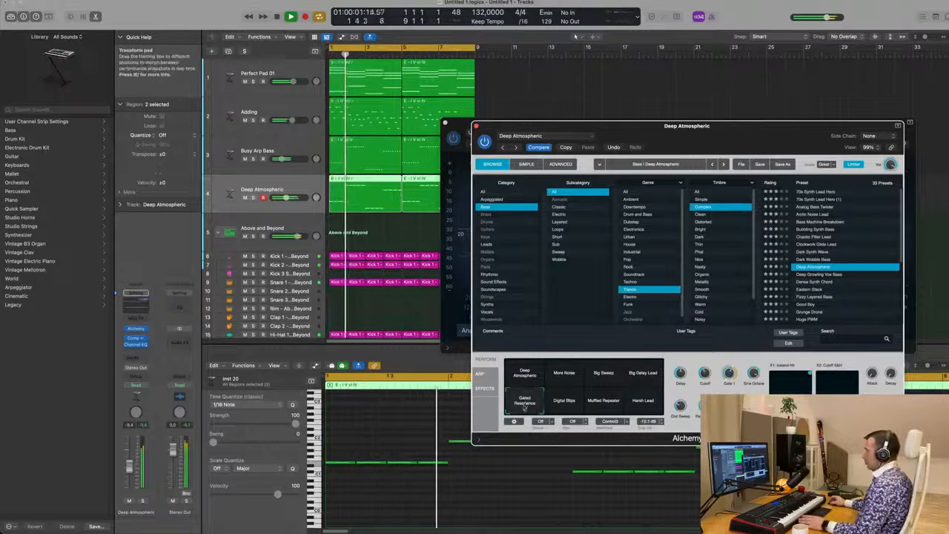
pyautogui.click(567, 404)
pyautogui.click(604, 405)
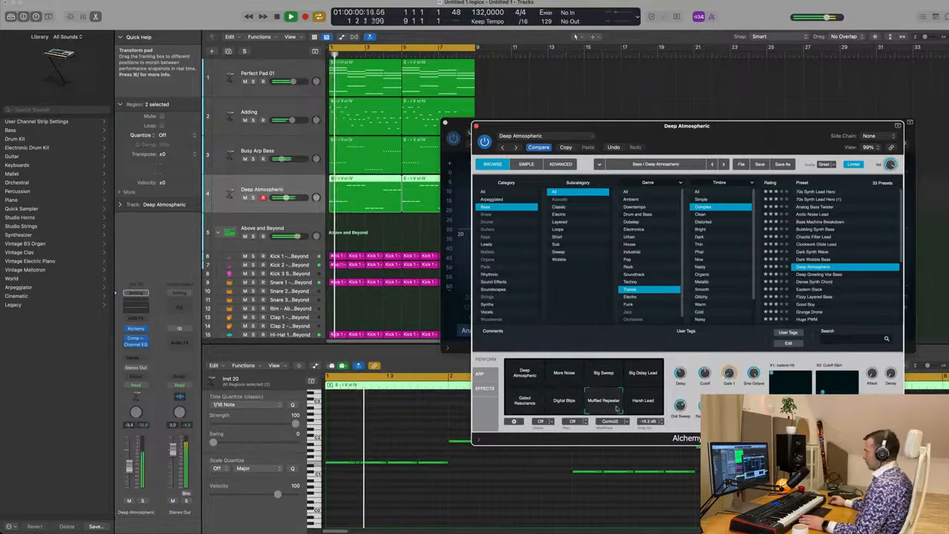
pyautogui.click(528, 377)
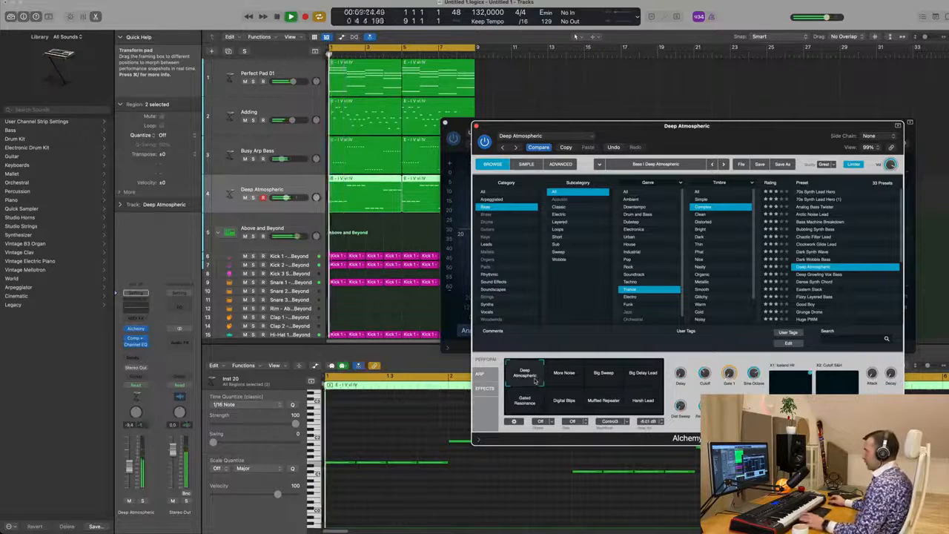
# Step: Solo the track to inspect its Arpeggiator settings, return to the Perform pads, and unsolo it
pyautogui.click(143, 501)
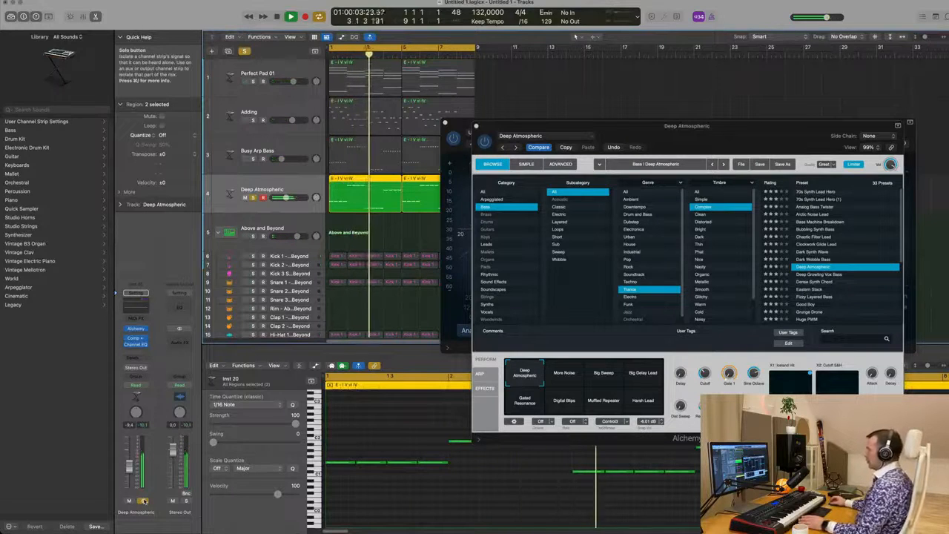
pyautogui.click(480, 373)
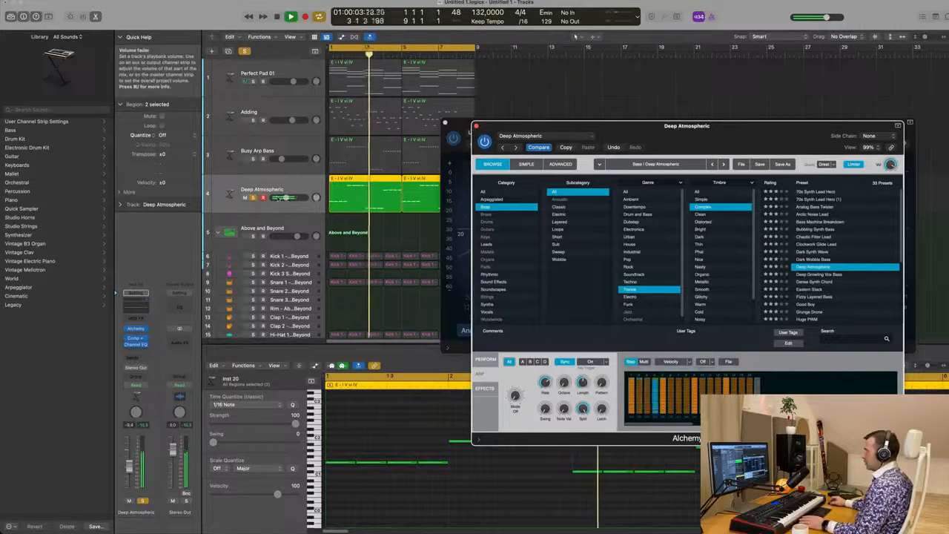
pyautogui.moveTo(695, 136); pyautogui.dragTo(637, 144)
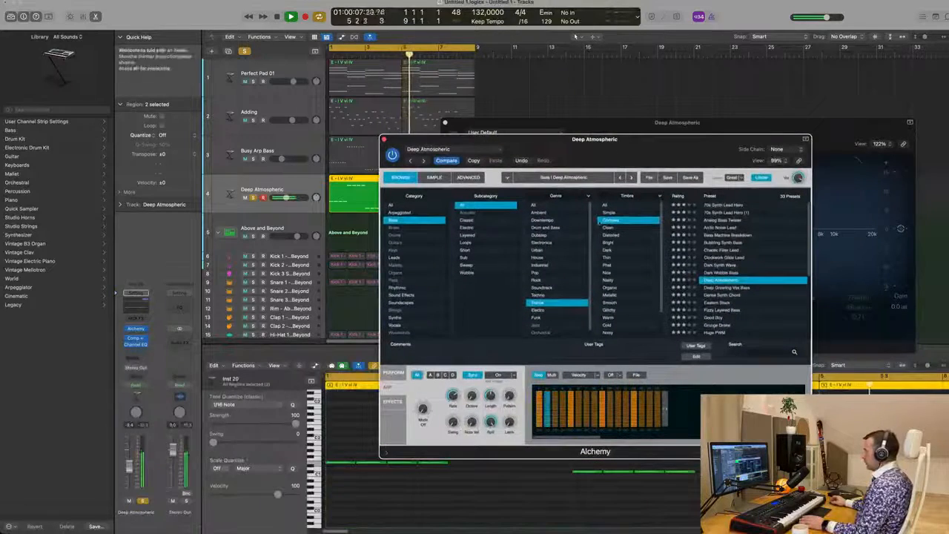
pyautogui.click(393, 372)
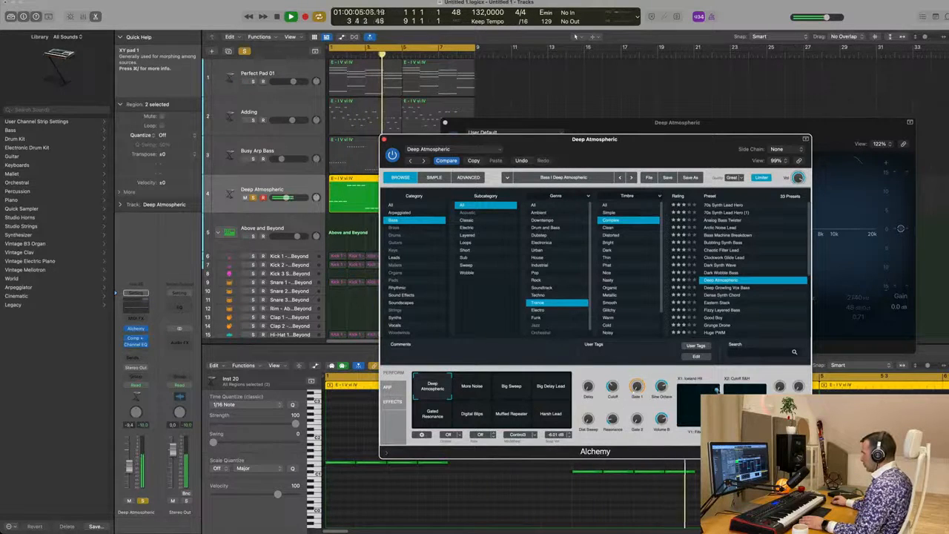
pyautogui.press('space')
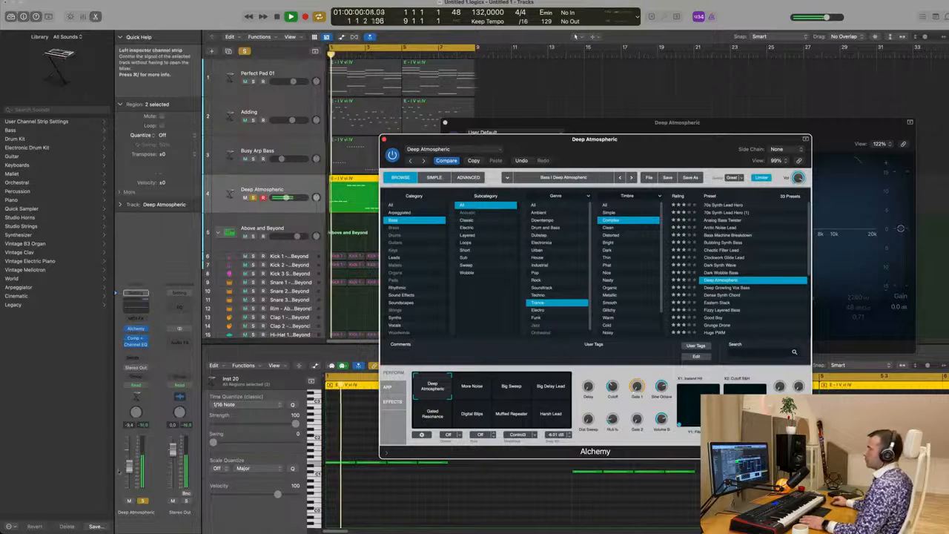
pyautogui.click(142, 502)
# Step: Adjust the Cutoff knob on Alchemy's Perform page while auditioning the bass
pyautogui.press('space')
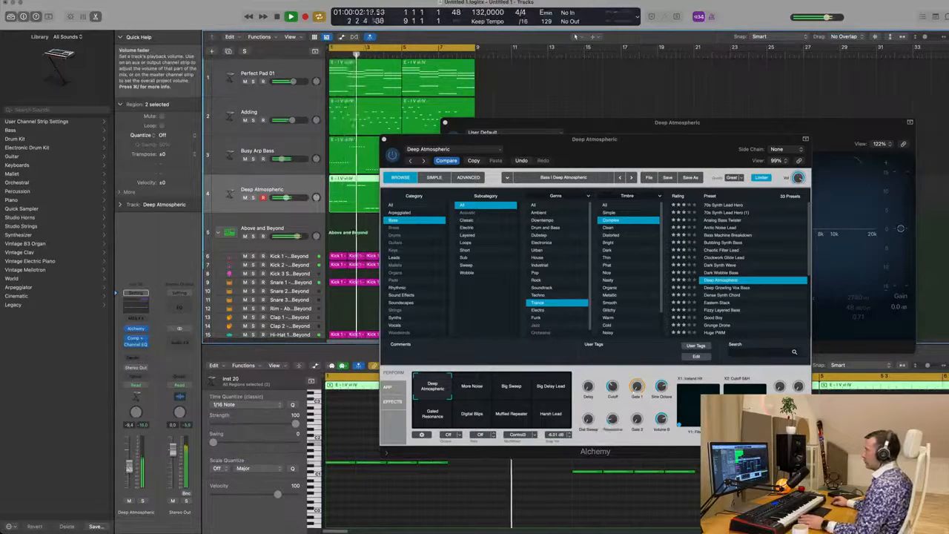
pyautogui.press('space')
pyautogui.click(613, 387)
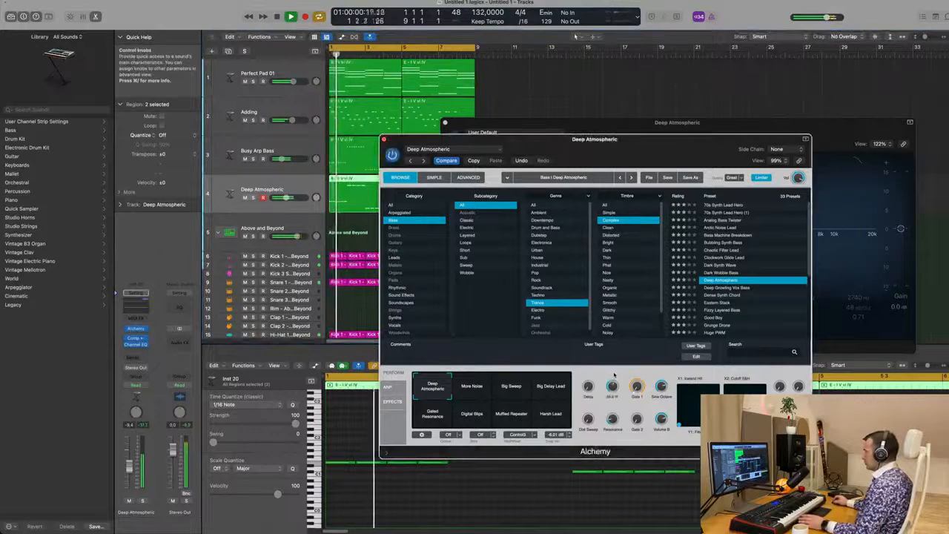
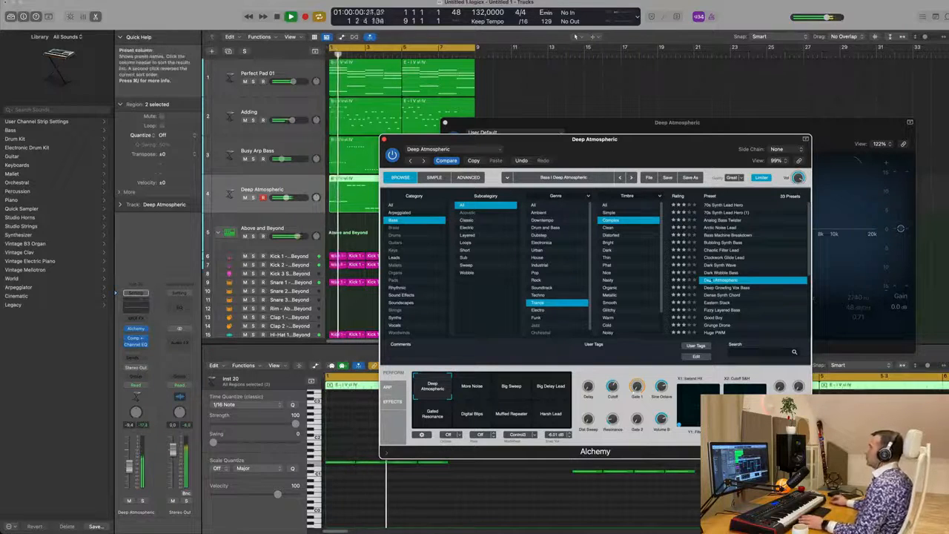
# Step: Reposition the open plugin windows on the bass channel, then close the EQ and Alchemy windows
pyautogui.moveTo(637, 142); pyautogui.dragTo(772, 112)
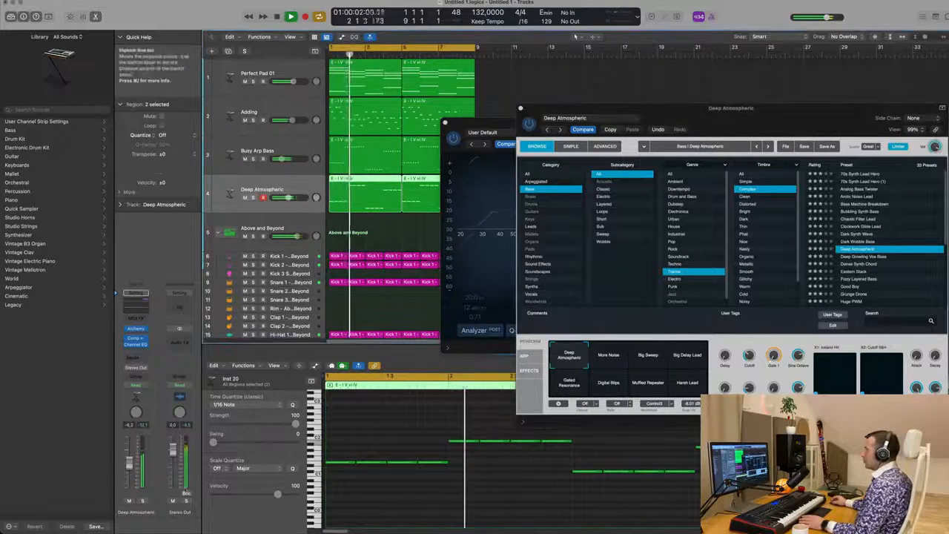
pyautogui.click(143, 501)
pyautogui.click(143, 501)
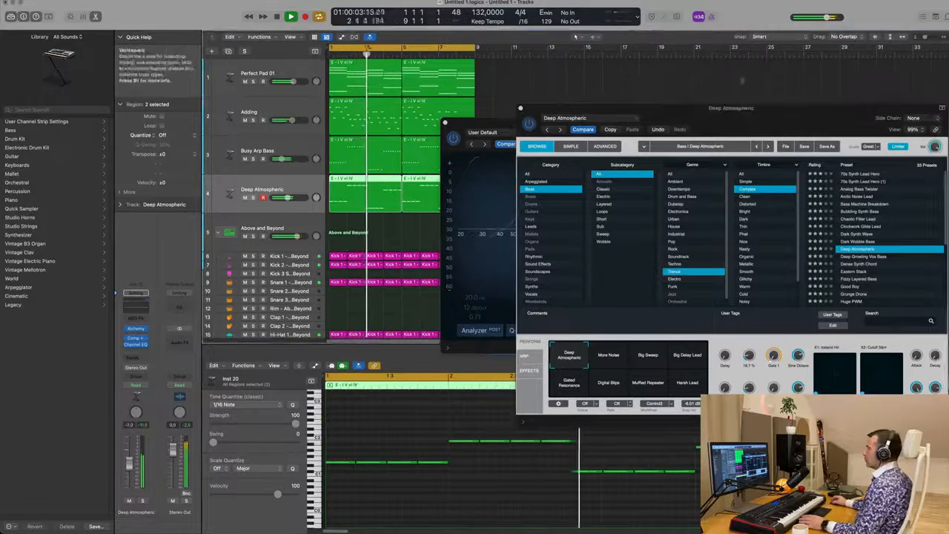
pyautogui.moveTo(719, 130); pyautogui.dragTo(523, 185)
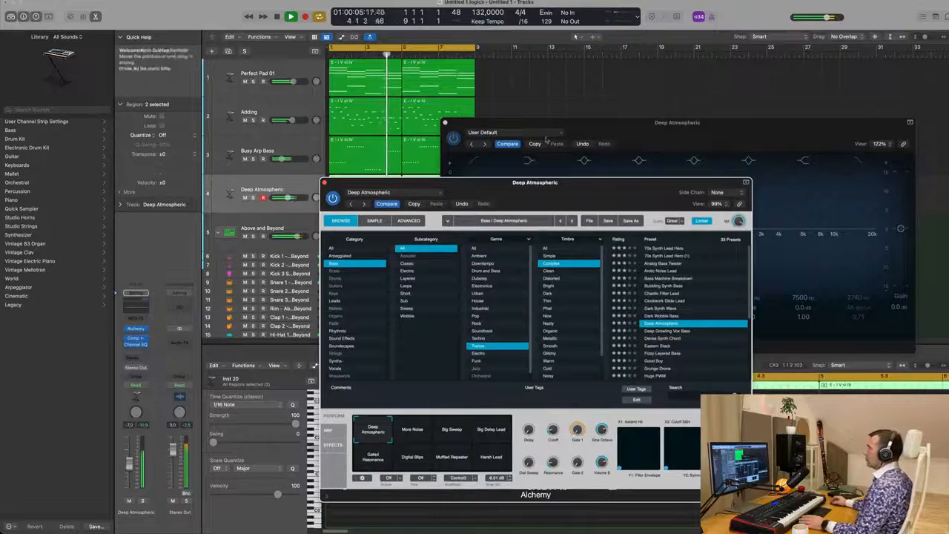
pyautogui.moveTo(651, 122); pyautogui.dragTo(608, 153)
pyautogui.click(404, 152)
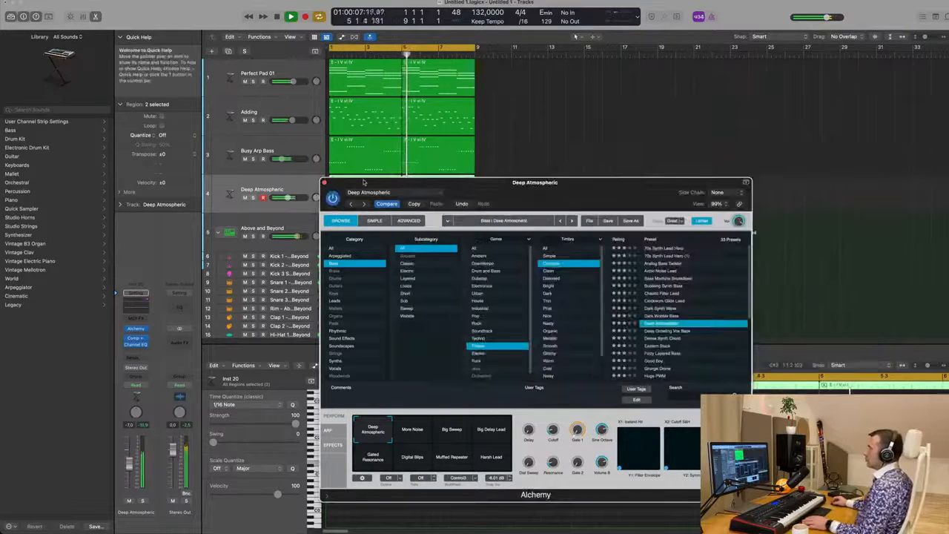
pyautogui.click(324, 183)
# Step: Select the Adding track and lower its volume fader slightly
pyautogui.press('Return')
pyautogui.click(275, 111)
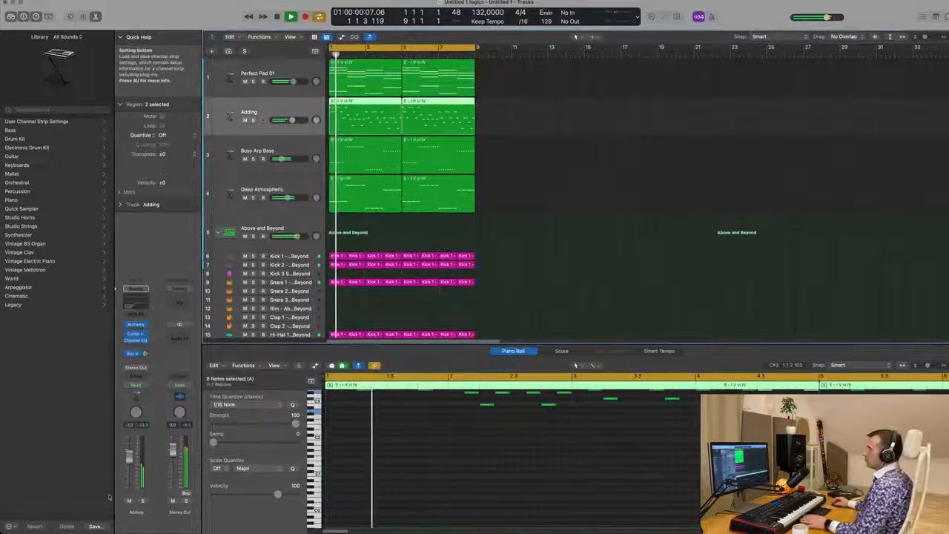
pyautogui.press('Return')
pyautogui.moveTo(129, 458); pyautogui.dragTo(129, 468)
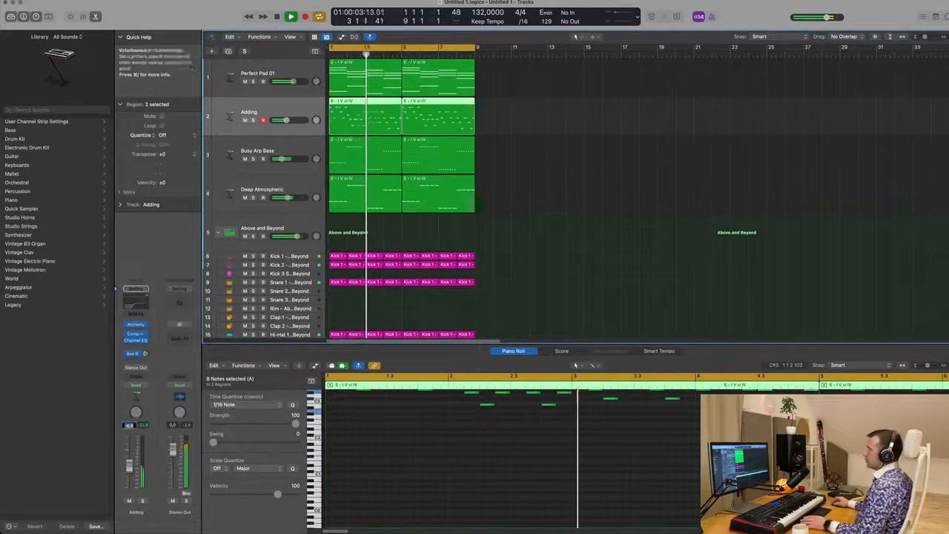
pyautogui.scroll(-1, 562, 267)
pyautogui.scroll(-4, 562, 267)
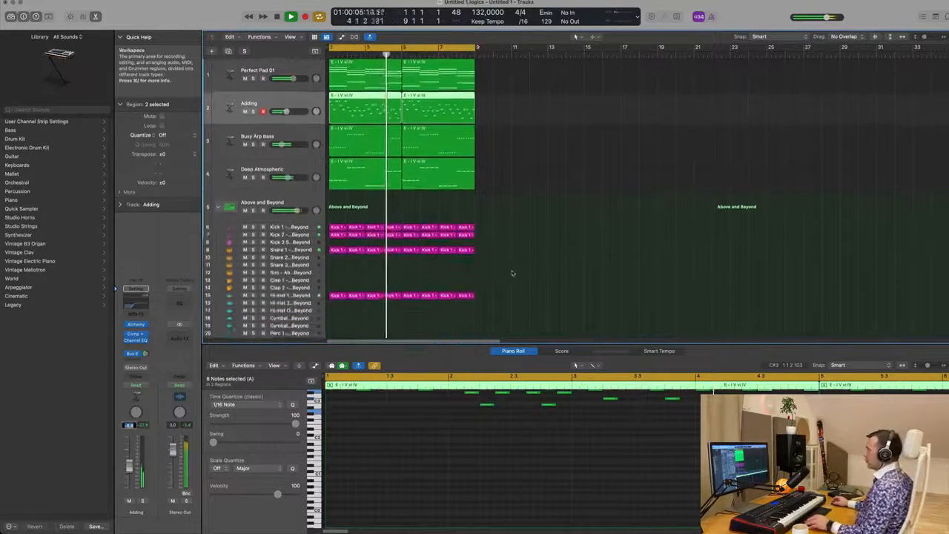
pyautogui.scroll(-3, 513, 272)
pyautogui.scroll(4, 602, 176)
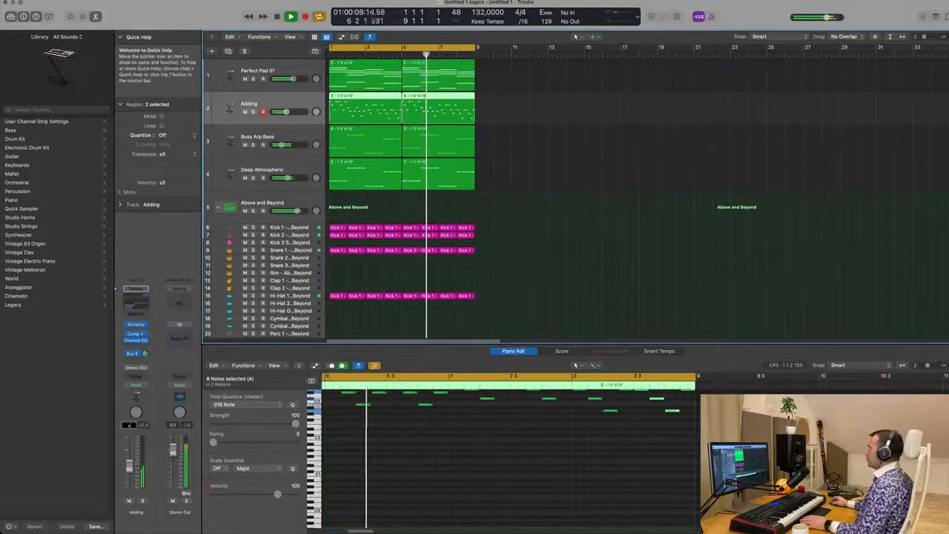
pyautogui.click(730, 0)
pyautogui.click(528, 184)
pyautogui.press('space')
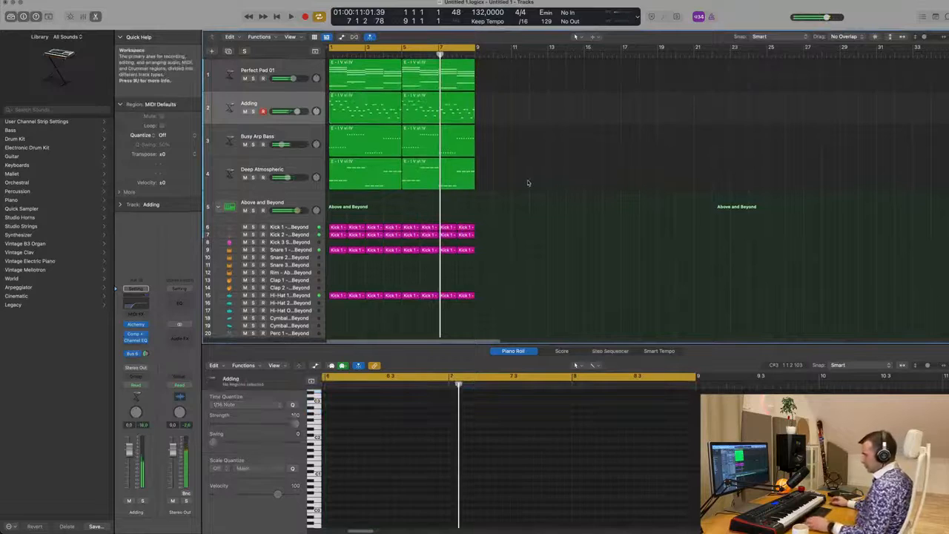
# Step: Select all regions, repeat them three times, and zoom out to see the extended arrangement
pyautogui.press('super+a')
pyautogui.press('super+r')
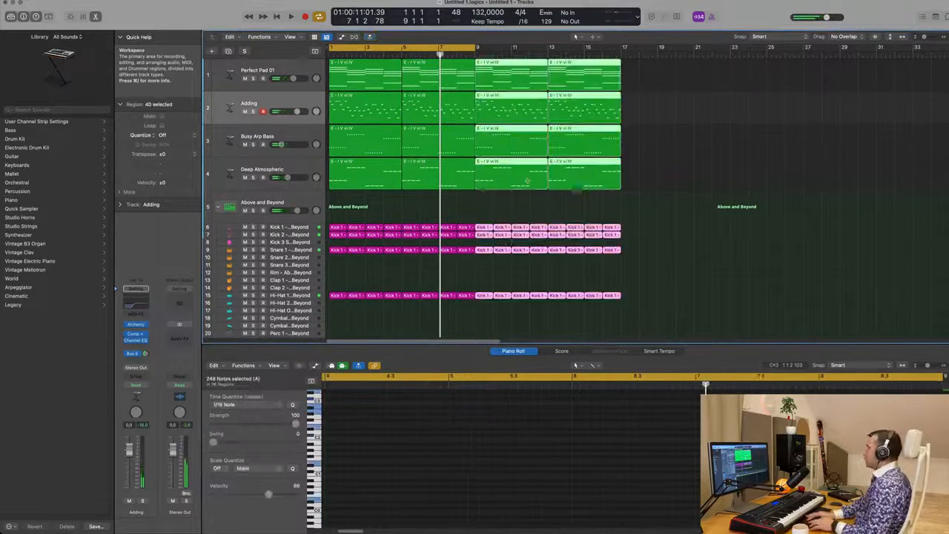
pyautogui.press('super+r')
pyautogui.press('super+r')
pyautogui.press('super+Left')
pyautogui.press('super+Left')
pyautogui.press('super+Left')
pyautogui.press('super+Left')
pyautogui.press('super+Left')
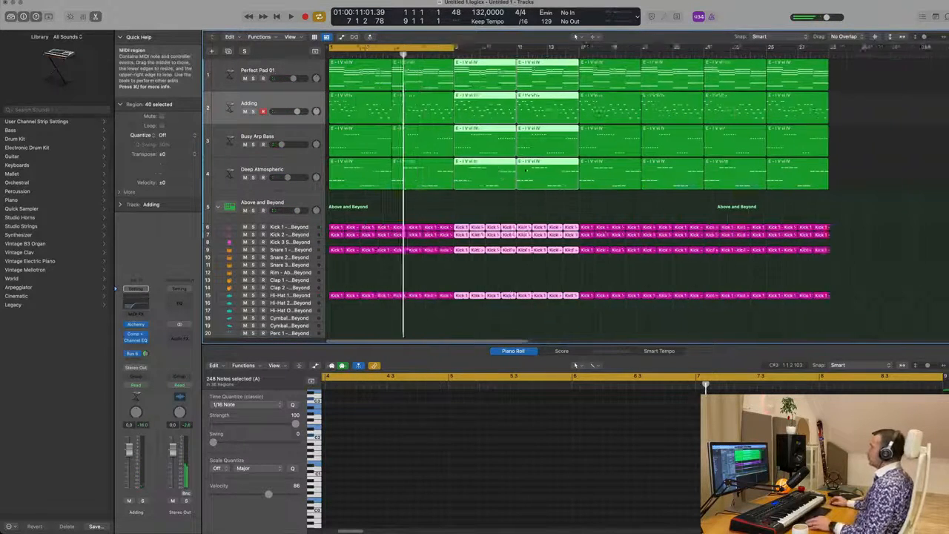
# Step: Show the secondary time ruler above the bar ruler in the Tracks area
pyautogui.press('space')
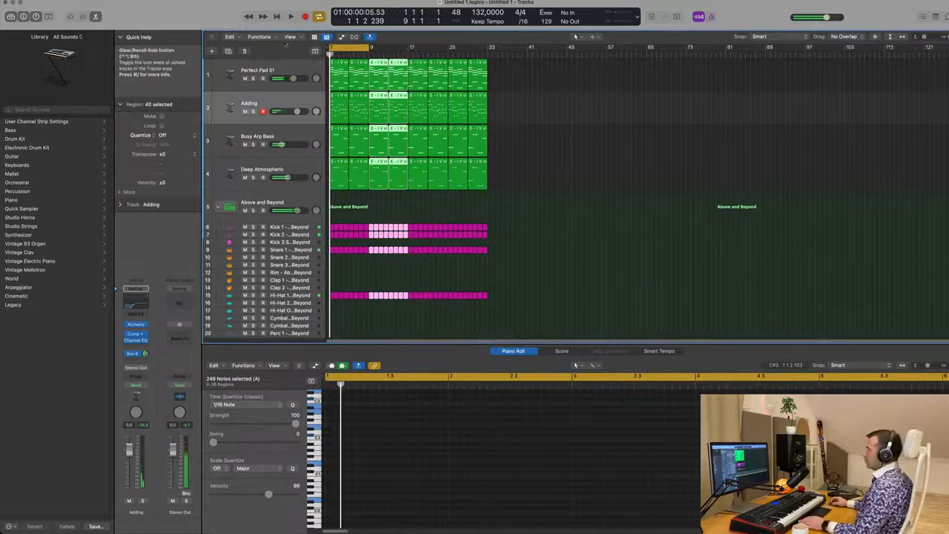
pyautogui.click(290, 36)
pyautogui.moveTo(332, 109)
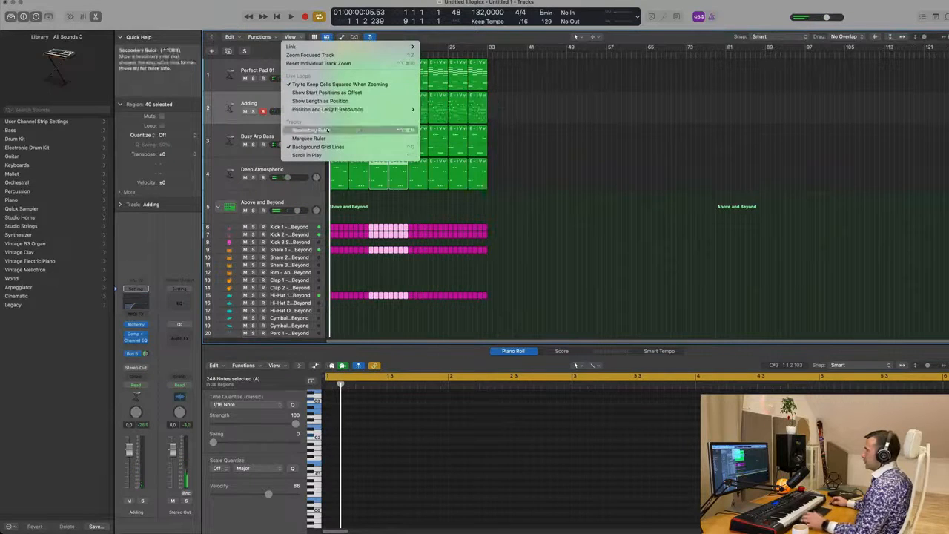
pyautogui.click(310, 129)
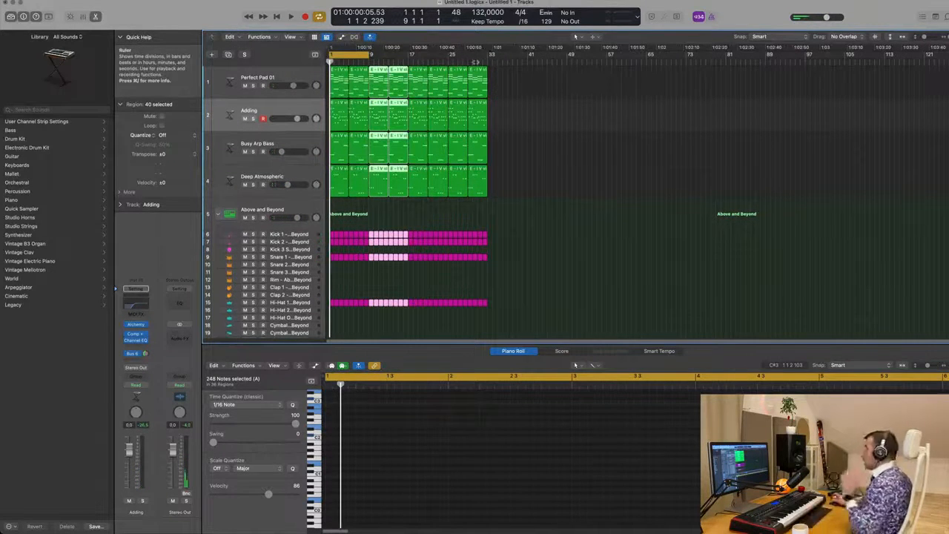
pyautogui.click(564, 113)
pyautogui.scroll(6, 503, 197)
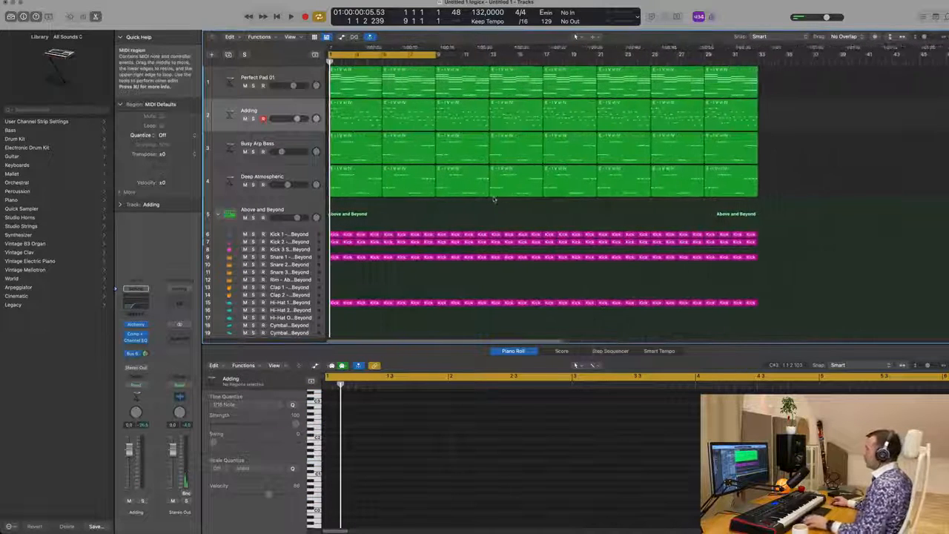
pyautogui.scroll(-1, 494, 198)
pyautogui.press('space')
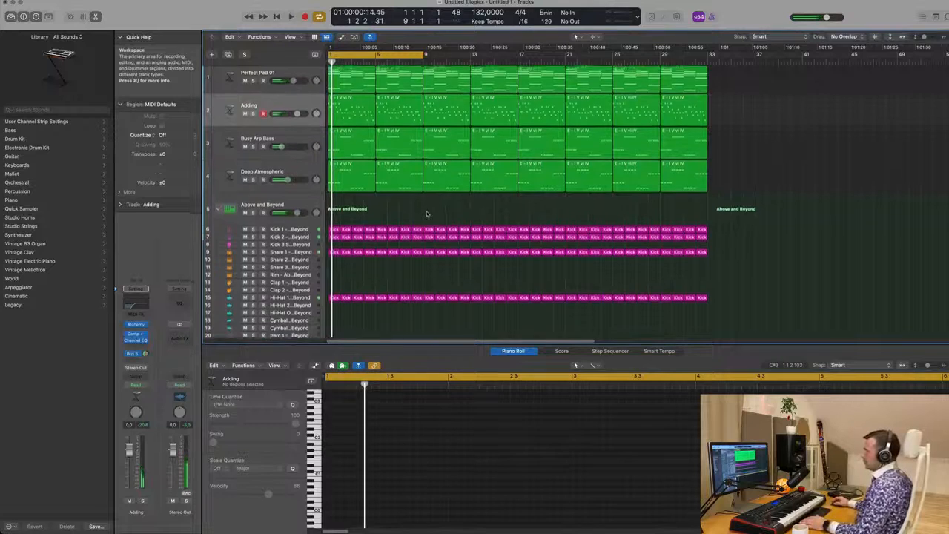
pyautogui.scroll(-3, 385, 298)
pyautogui.scroll(-2, 385, 298)
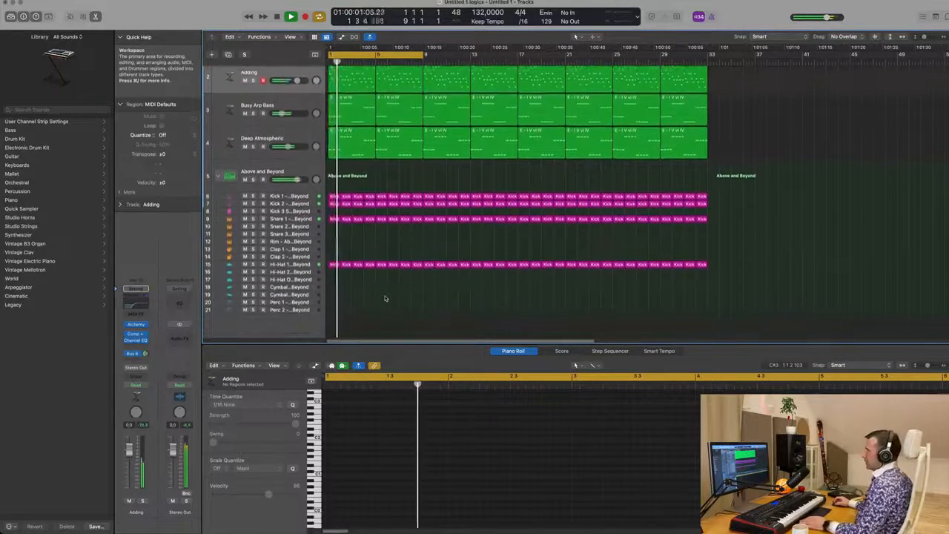
# Step: Duplicate the Above and Beyond drum track and load the Roland TR-909 kit onto the copy
pyautogui.click(296, 165)
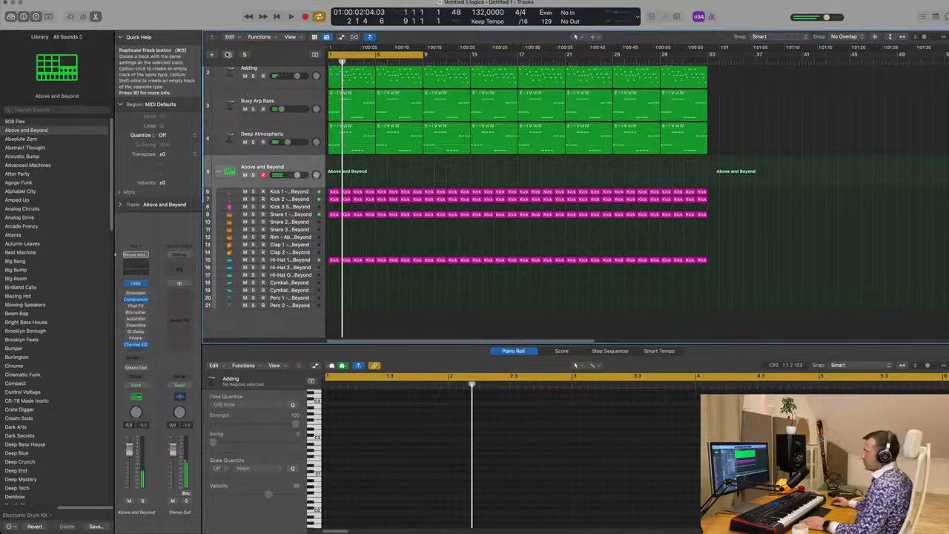
pyautogui.click(228, 54)
pyautogui.scroll(-1, 84, 304)
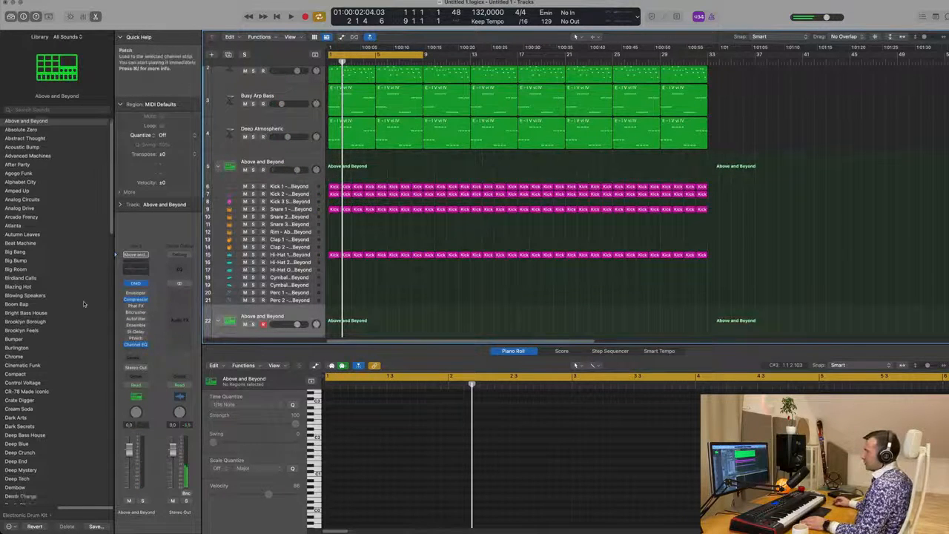
pyautogui.scroll(-15, 84, 304)
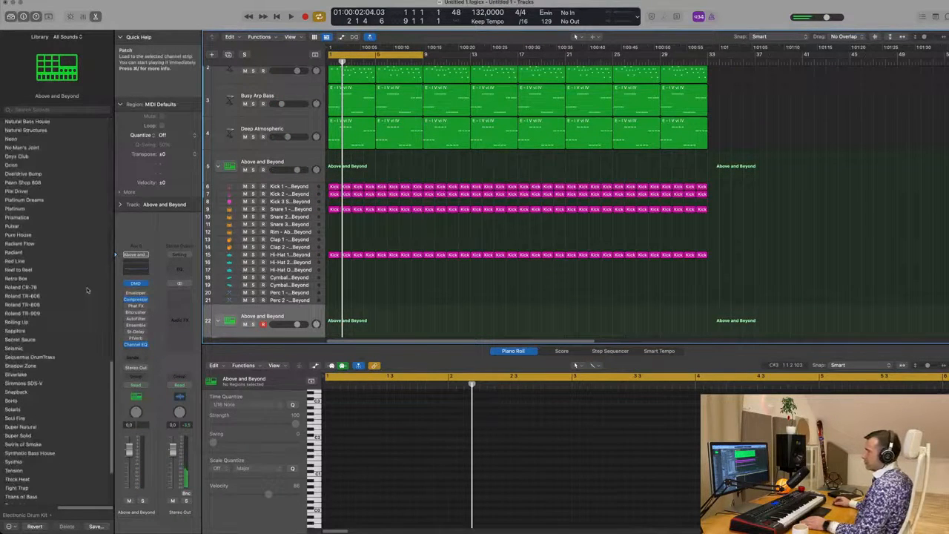
pyautogui.click(33, 315)
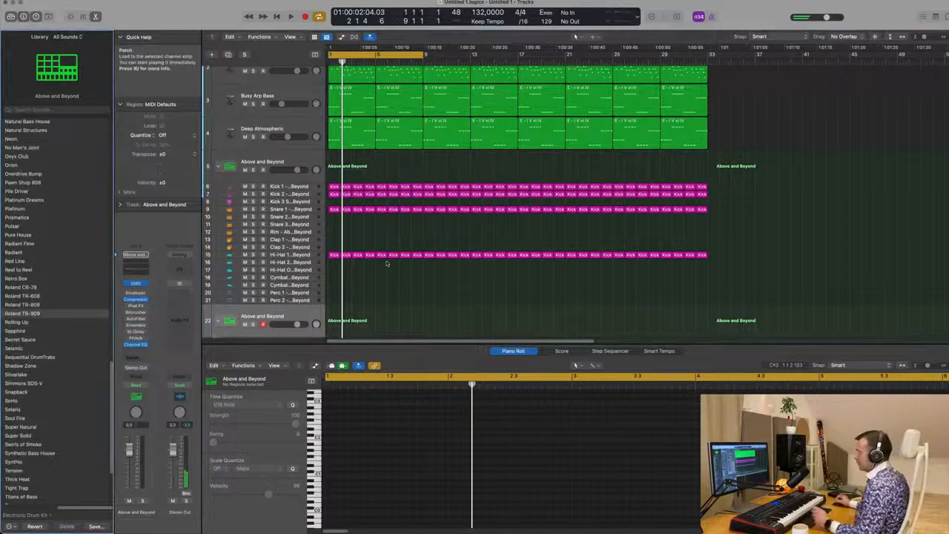
# Step: Select all regions and color and name them by their tracks
pyautogui.scroll(-3, 397, 276)
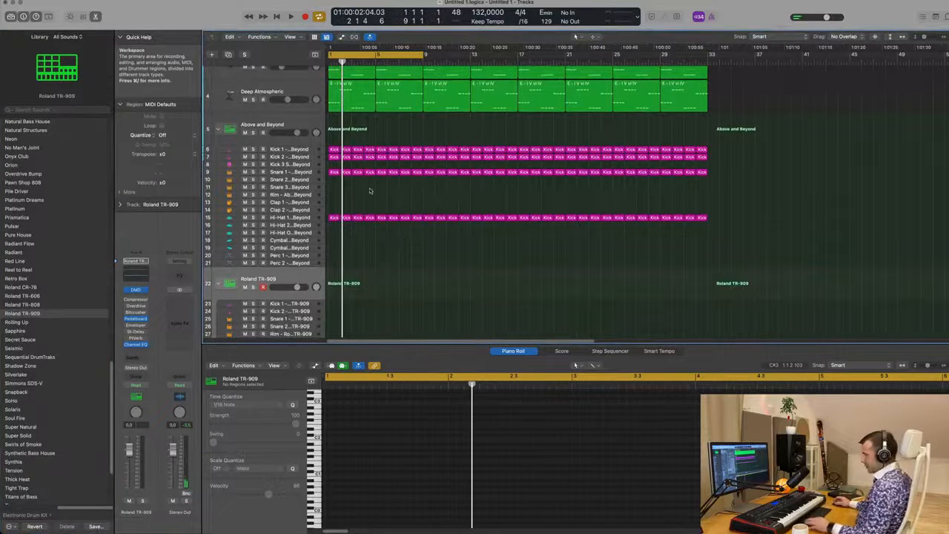
pyautogui.press('super+a')
pyautogui.rightClick(408, 176)
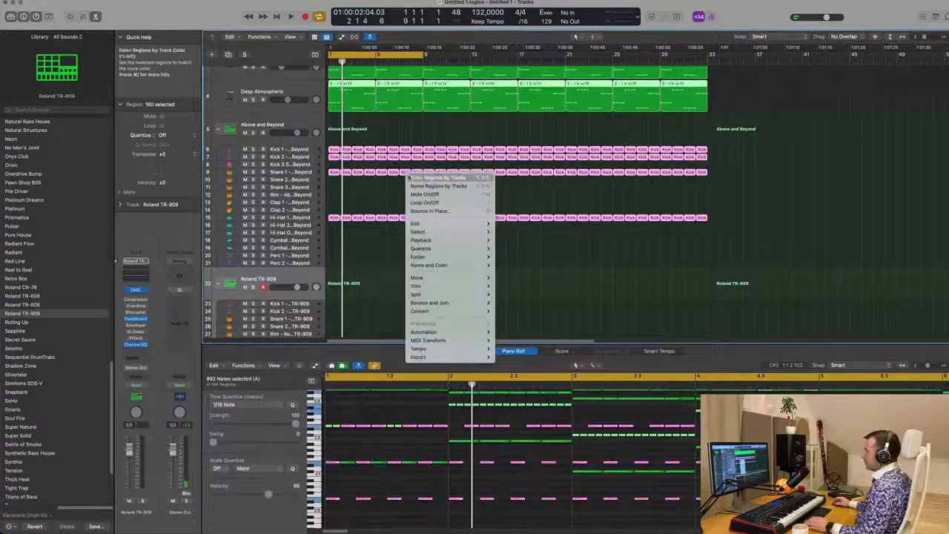
pyautogui.click(409, 178)
pyautogui.rightClick(405, 174)
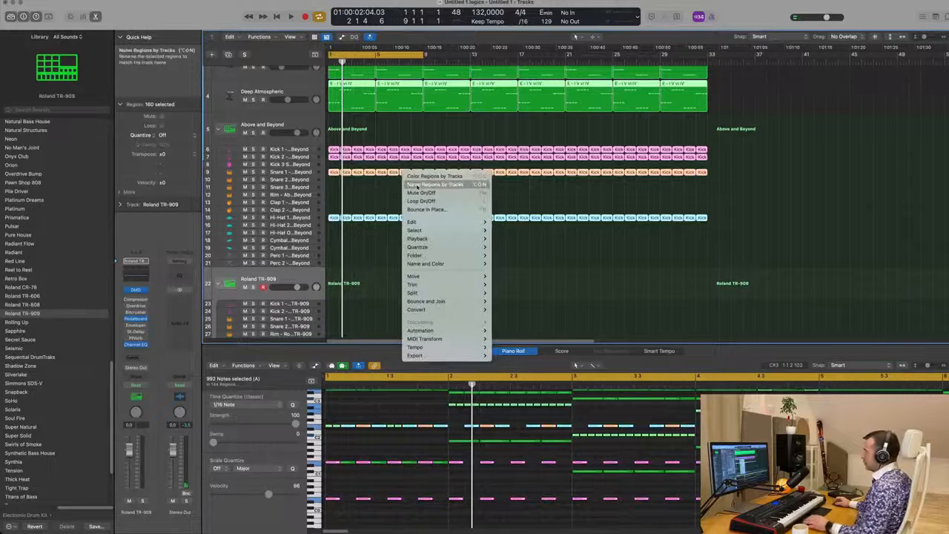
pyautogui.click(416, 185)
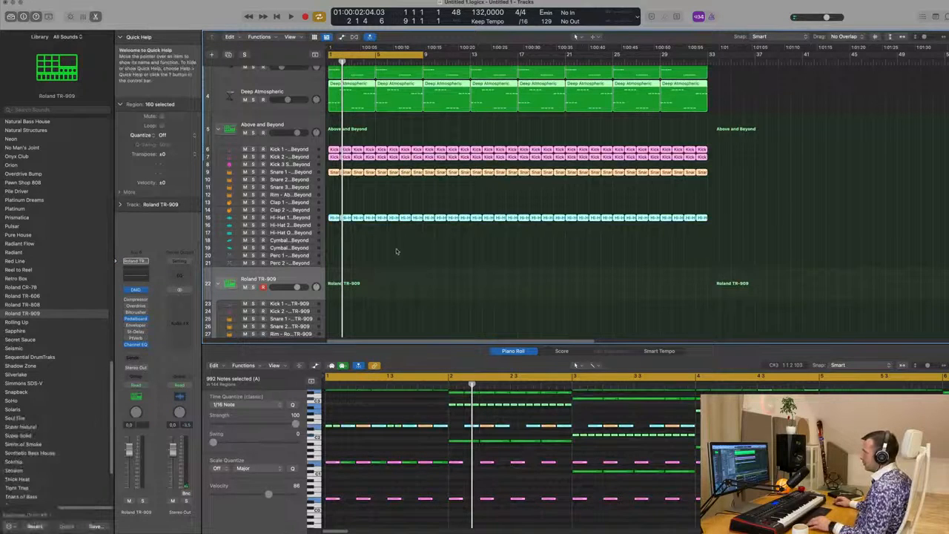
# Step: Copy the first Hi-Hat 1 region onto the TR-909 Hi-Hat Closed track and fill it with sixteenth-note hits
pyautogui.scroll(-5, 393, 238)
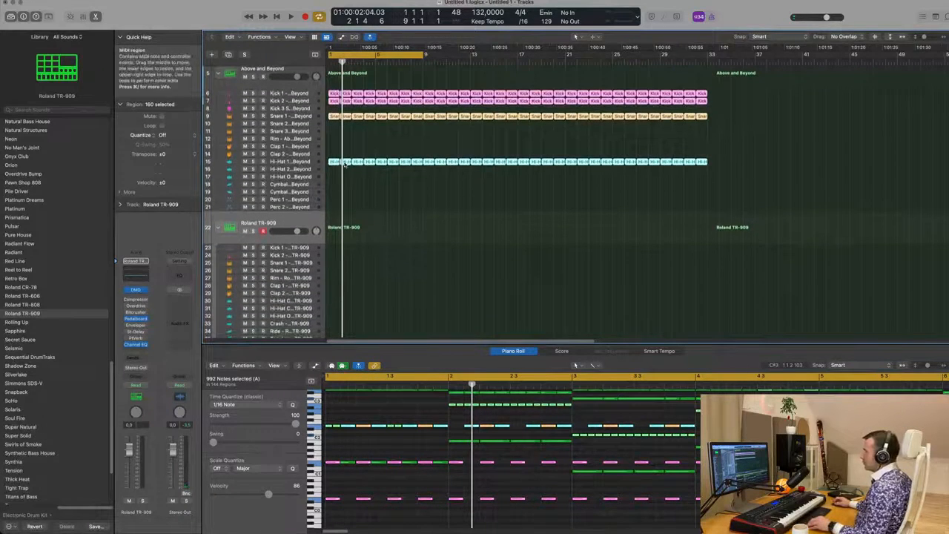
pyautogui.click(345, 161)
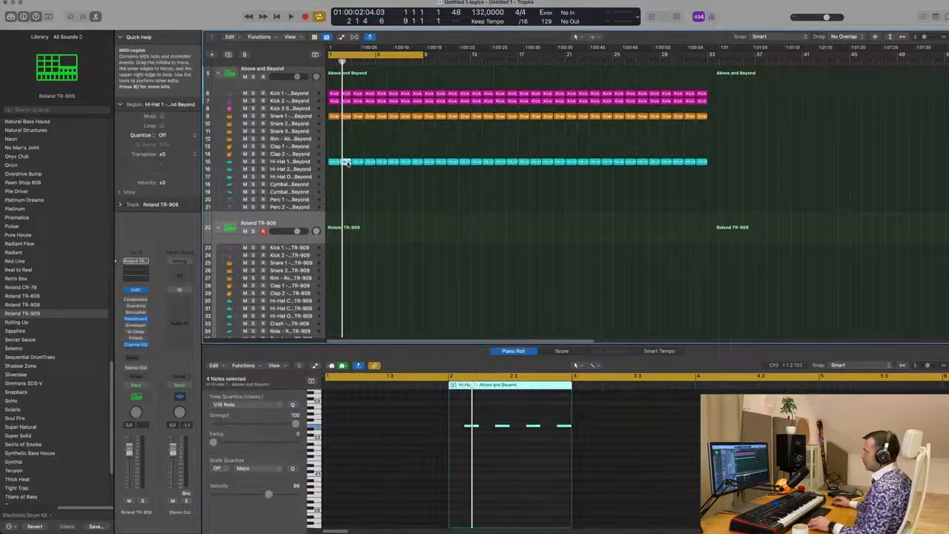
pyautogui.moveTo(346, 162); pyautogui.dragTo(335, 284)
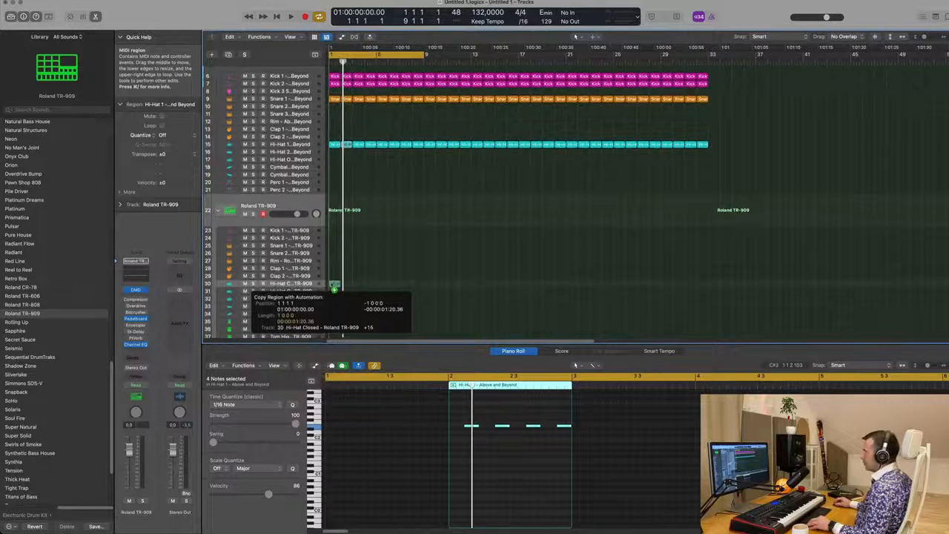
pyautogui.moveTo(333, 288); pyautogui.dragTo(334, 286)
pyautogui.moveTo(345, 413); pyautogui.dragTo(454, 444)
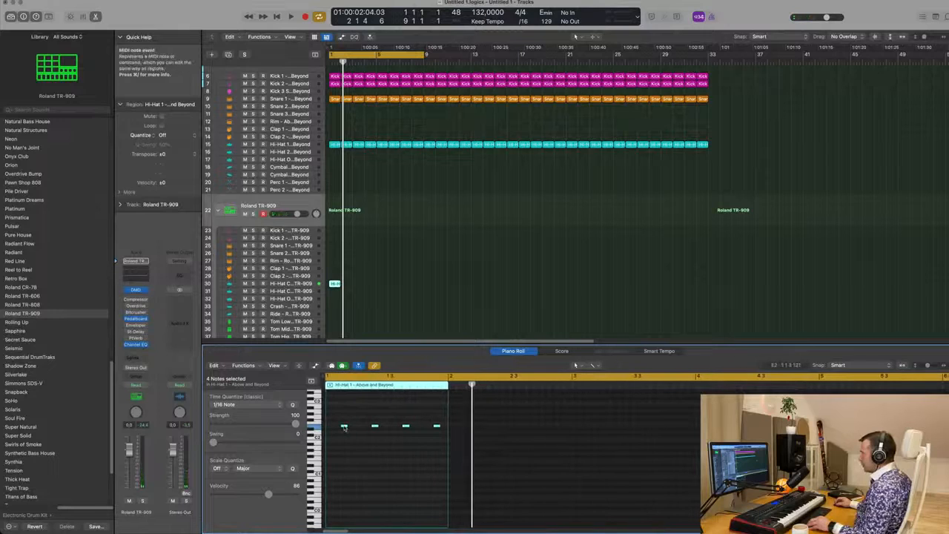
pyautogui.moveTo(344, 428)
pyautogui.mouseDown()
pyautogui.moveTo(339, 434)
pyautogui.moveTo(355, 433)
pyautogui.mouseUp()
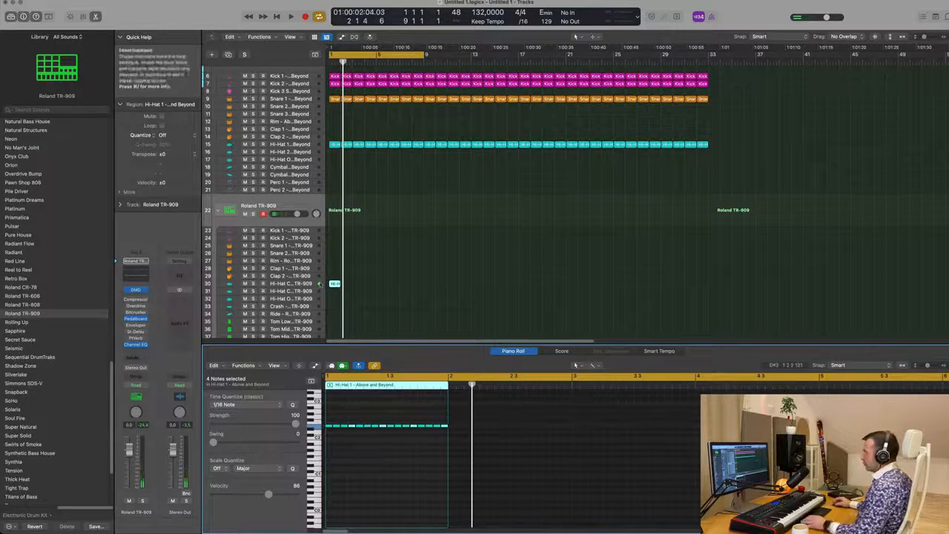
# Step: Select the new hi-hat region on the TR-909 Hi-Hat Closed track and repeat it three times
pyautogui.click(364, 288)
pyautogui.click(324, 286)
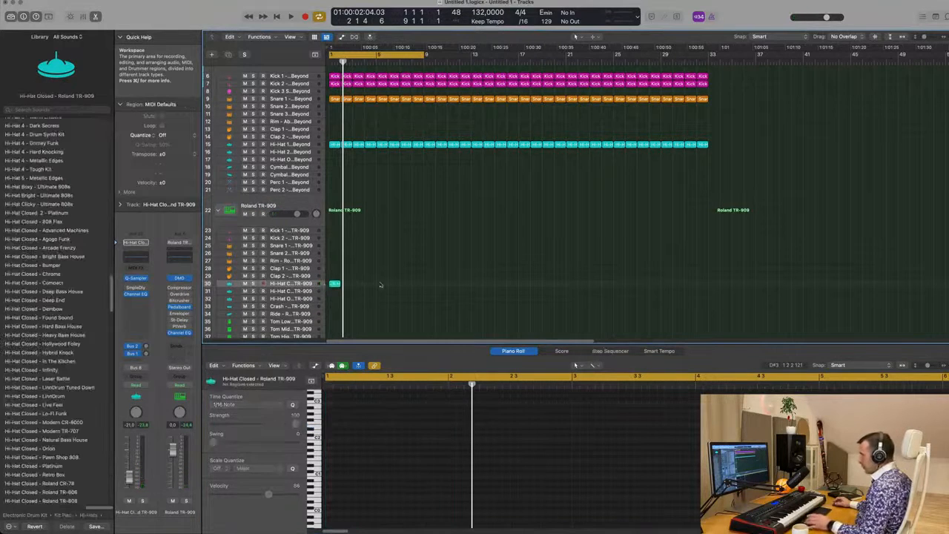
pyautogui.click(335, 284)
pyautogui.press('super+r')
pyautogui.press('super+r')
pyautogui.press('super+r')
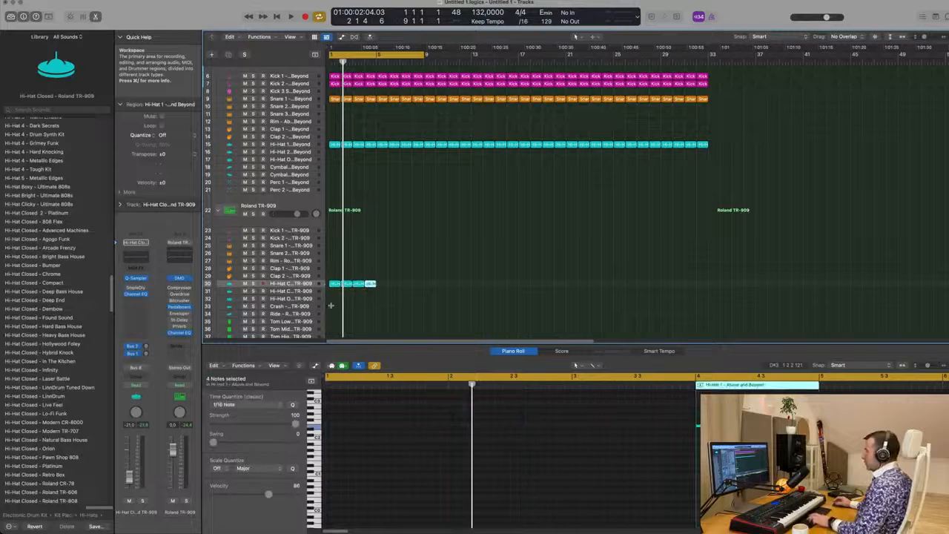
# Step: Select the four TR-909 hi-hat regions, repeat them twice to fill the arrangement, and play it back
pyautogui.moveTo(397, 290); pyautogui.dragTo(337, 290)
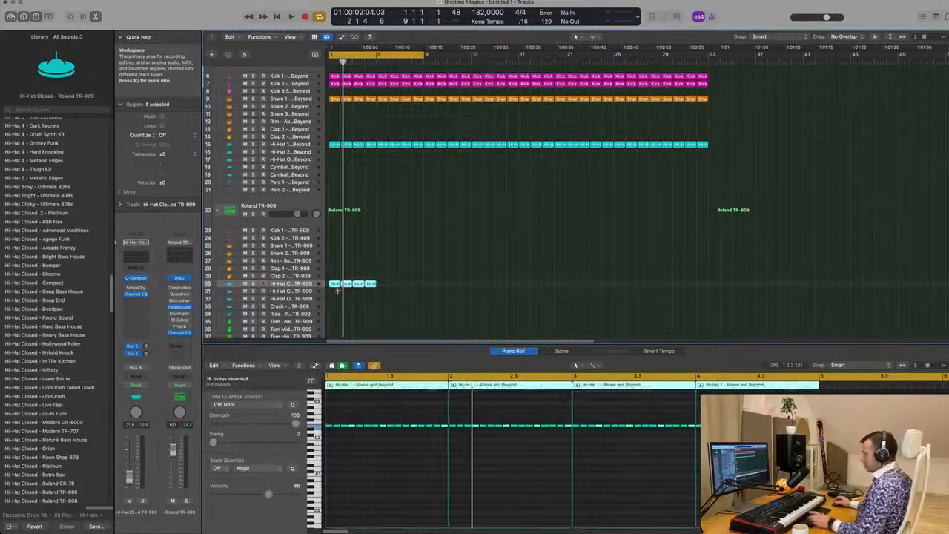
pyautogui.press('super+r')
pyautogui.press('super+r')
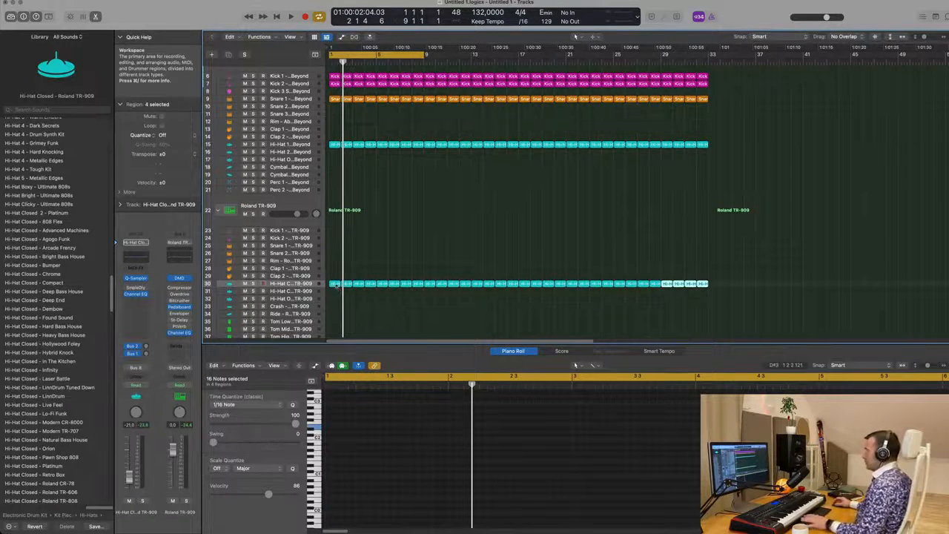
pyautogui.press('space')
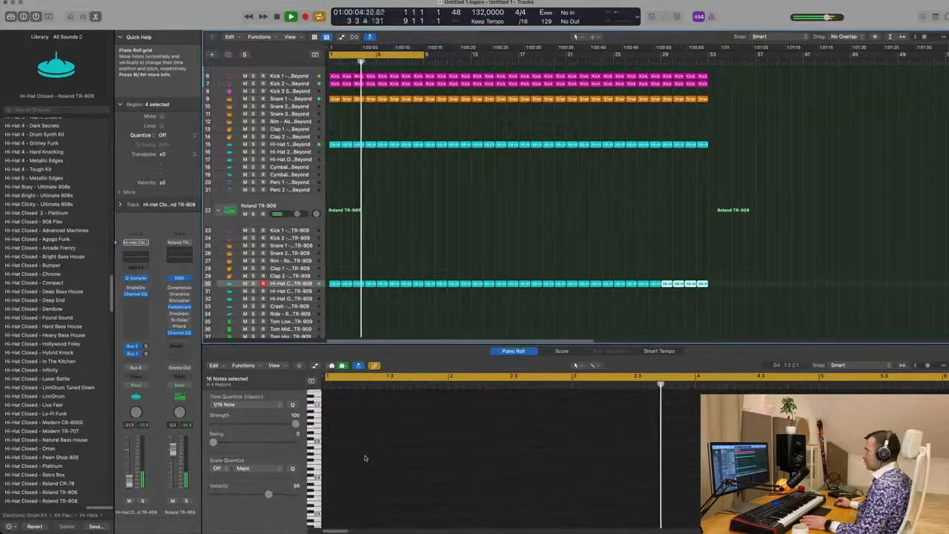
# Step: Select all hi-hat regions on the TR-909 Hi-Hat Closed track and all of their notes in the piano roll
pyautogui.click(685, 301)
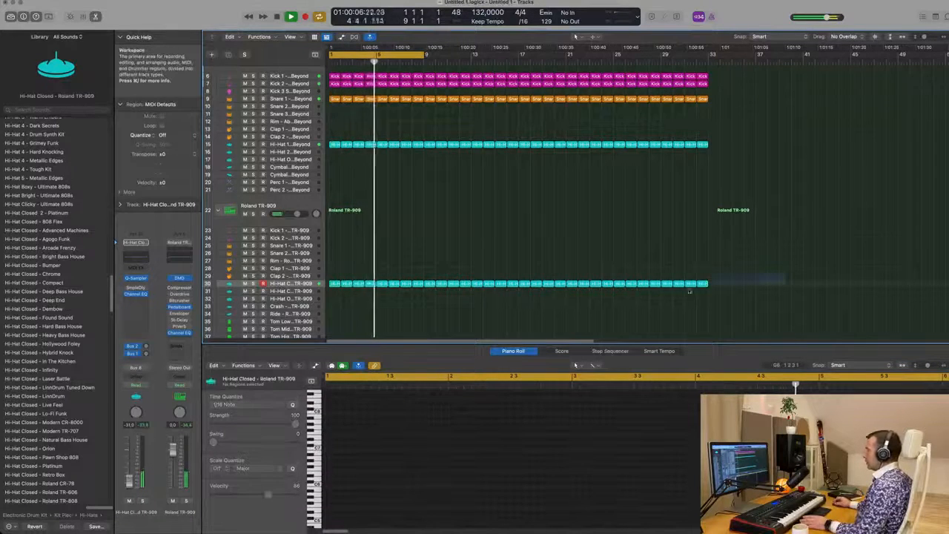
pyautogui.moveTo(689, 291); pyautogui.dragTo(329, 289)
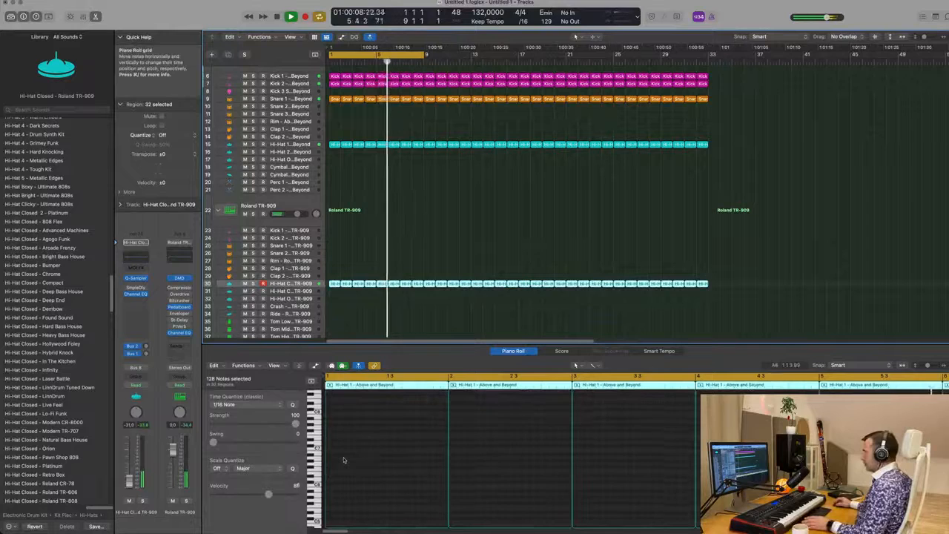
pyautogui.scroll(-10, 343, 459)
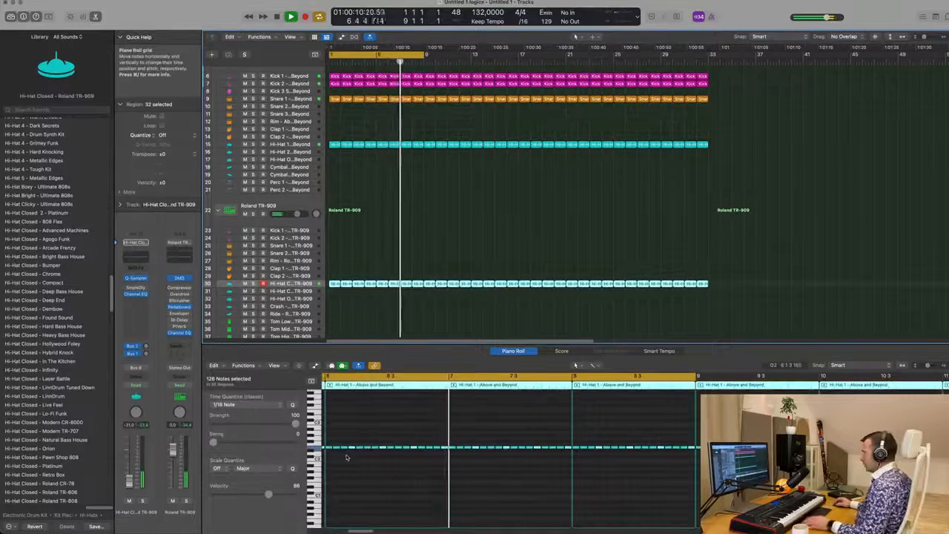
pyautogui.scroll(5, 345, 456)
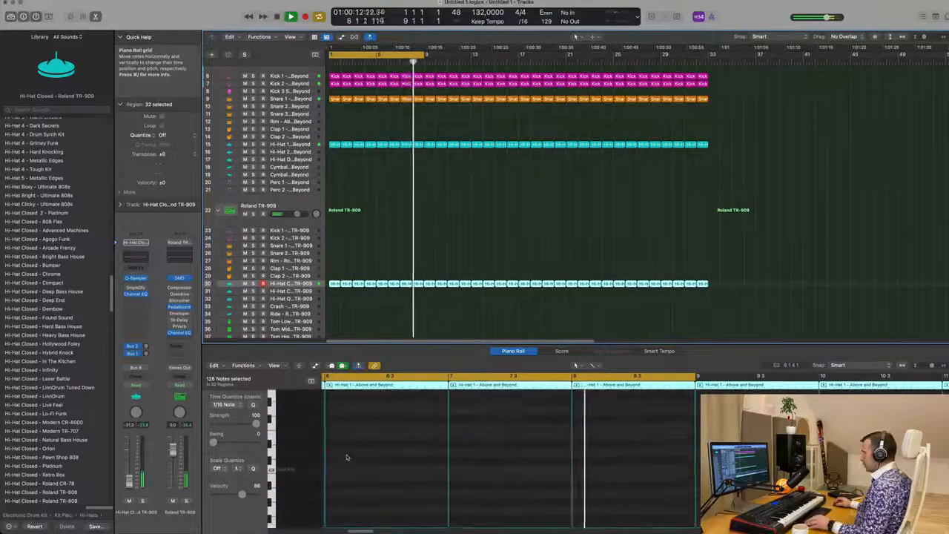
pyautogui.scroll(-3, 367, 455)
pyautogui.press('super+a')
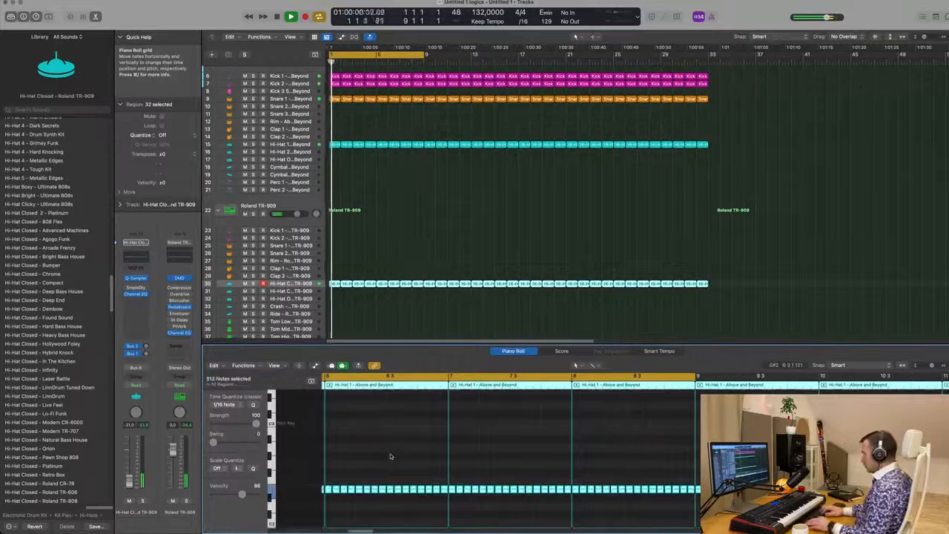
pyautogui.scroll(-3, 391, 454)
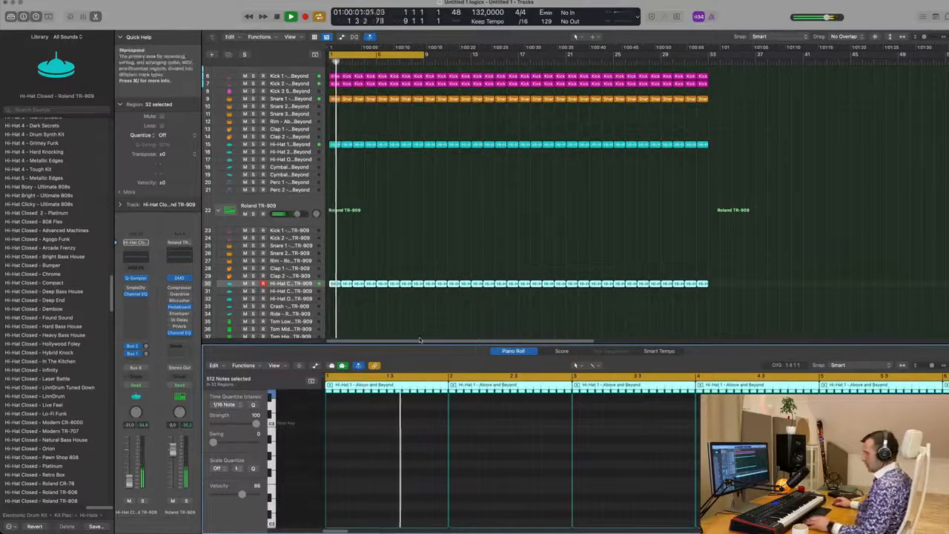
pyautogui.hotkey('alt', 'shift', 'Down')
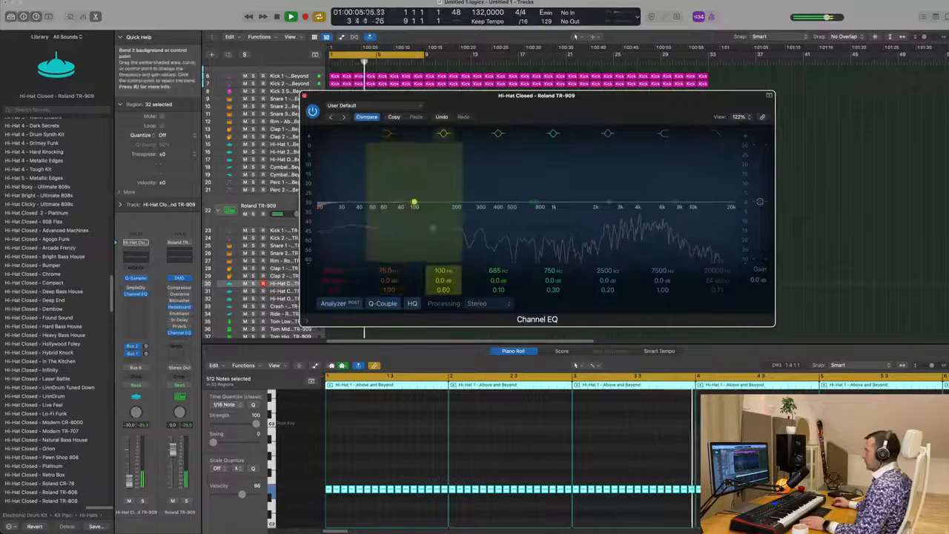
# Step: Raise the Channel EQ low-cut on the TR-909 hi-hat channel to about 444 Hz and close the EQ
pyautogui.moveTo(327, 207); pyautogui.dragTo(503, 196)
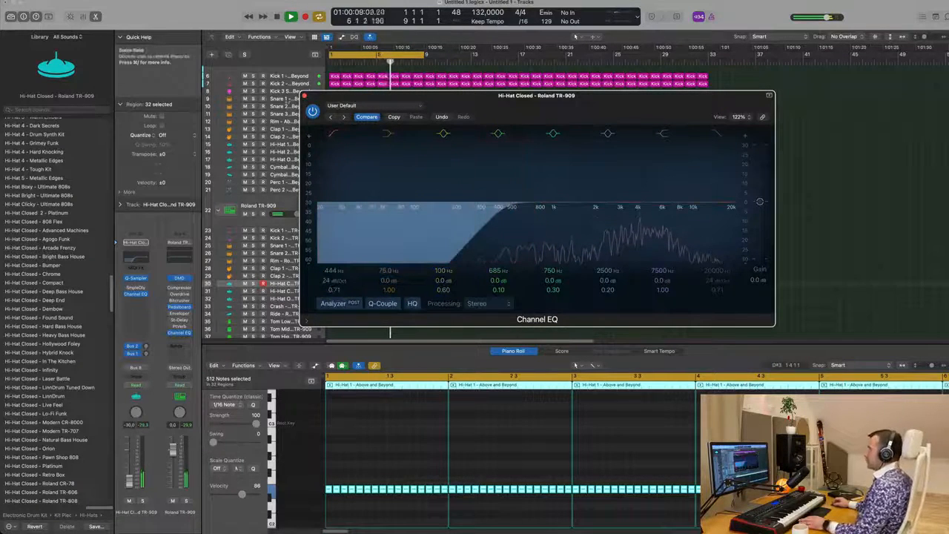
pyautogui.press('super+w')
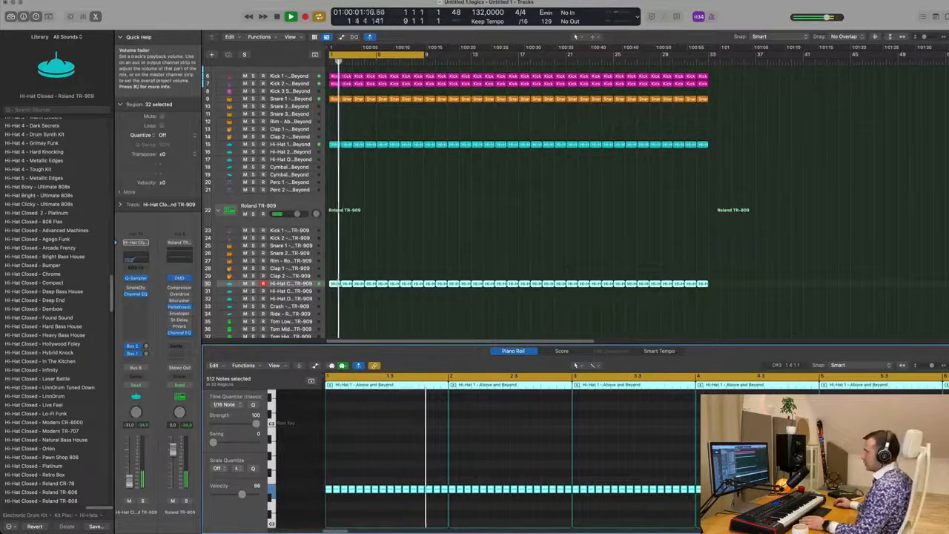
# Step: Open the hi-hat channel's Sample Delay and set the left delay to 10.0 ms and the right to 20.0 ms
pyautogui.click(136, 287)
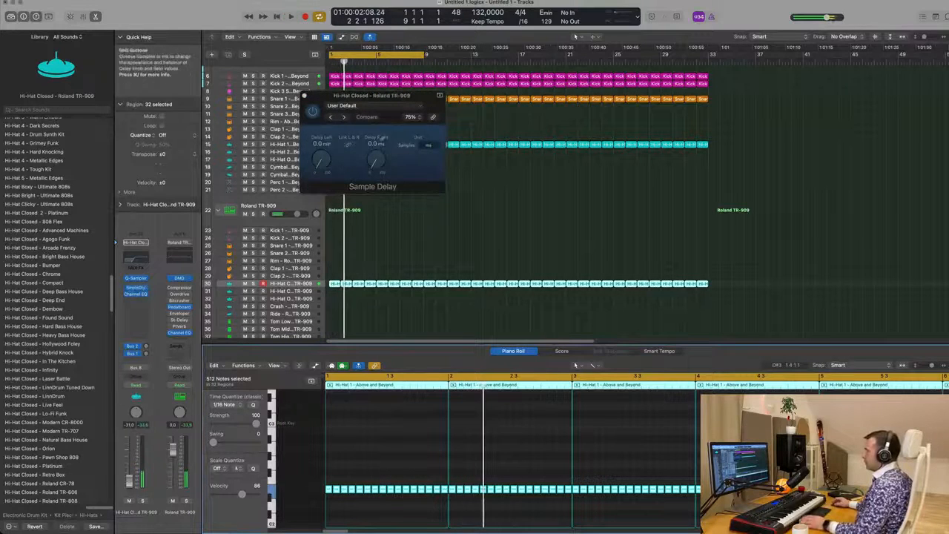
pyautogui.doubleClick(320, 144)
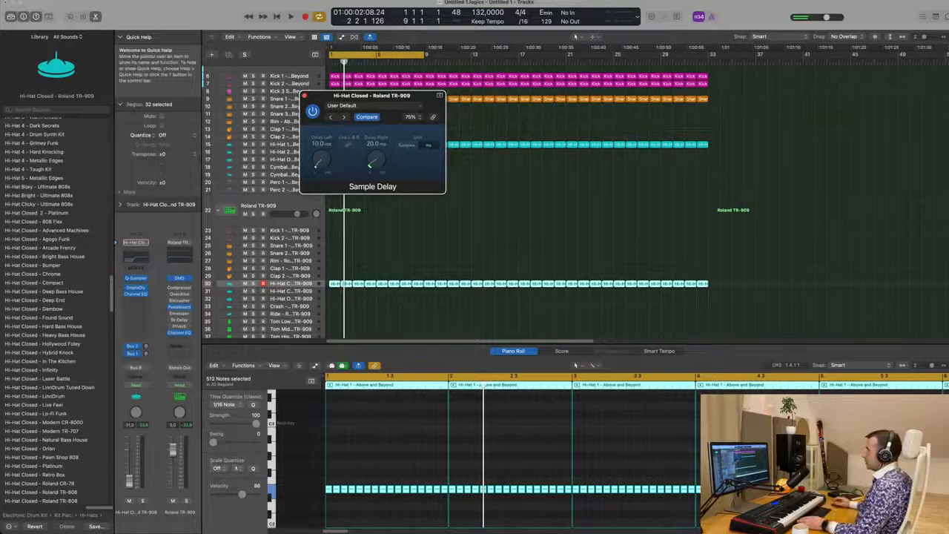
pyautogui.moveTo(390, 95); pyautogui.dragTo(542, 129)
# Step: Play back the hi-hats while toggling the Sample Delay bypass off and on to compare
pyautogui.press('space')
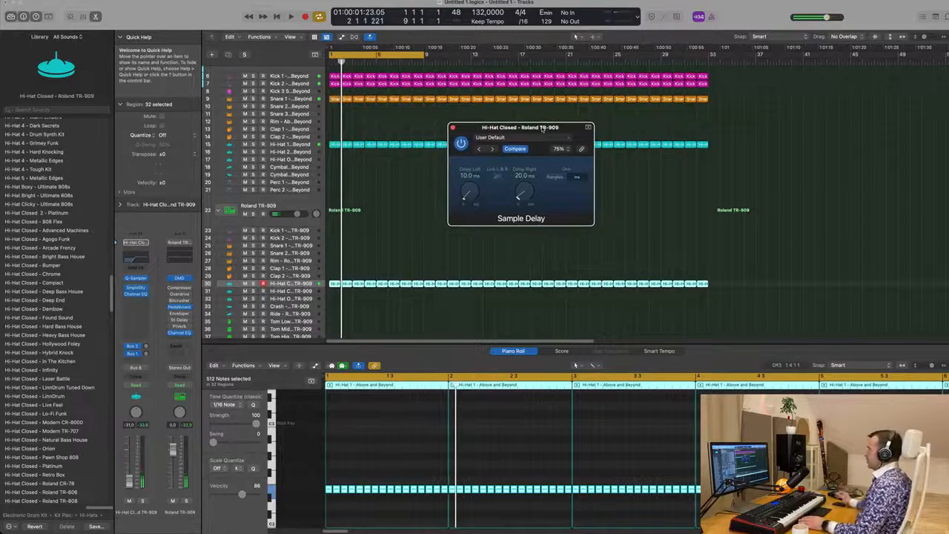
pyautogui.press('space')
pyautogui.click(461, 145)
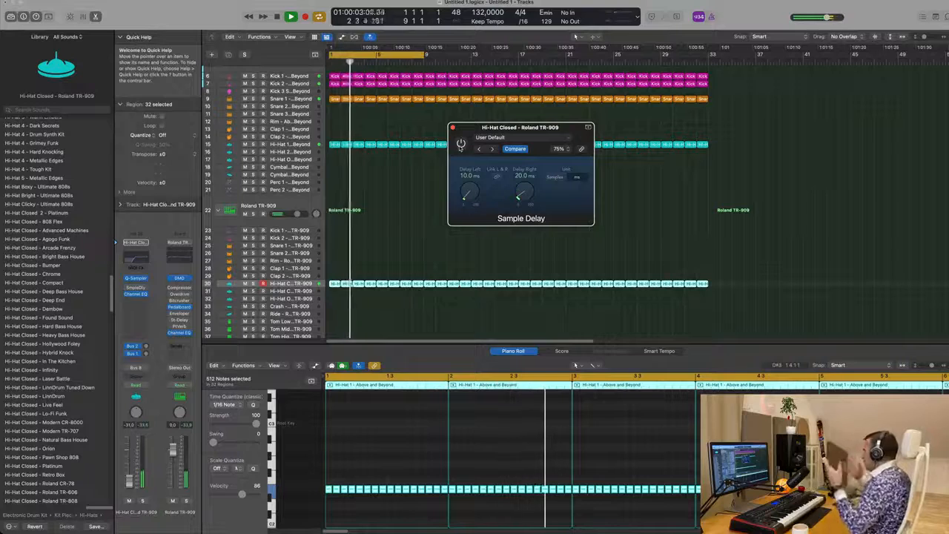
pyautogui.click(460, 146)
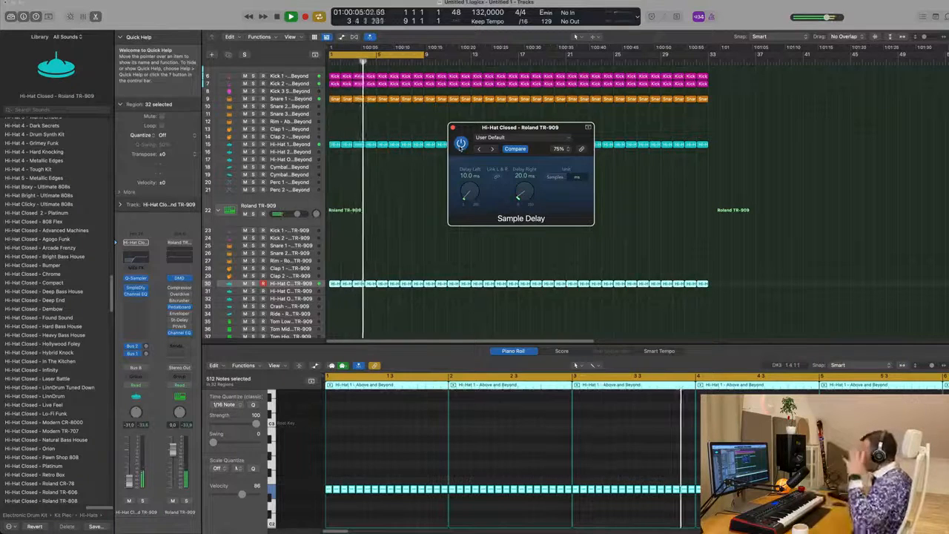
pyautogui.press('space')
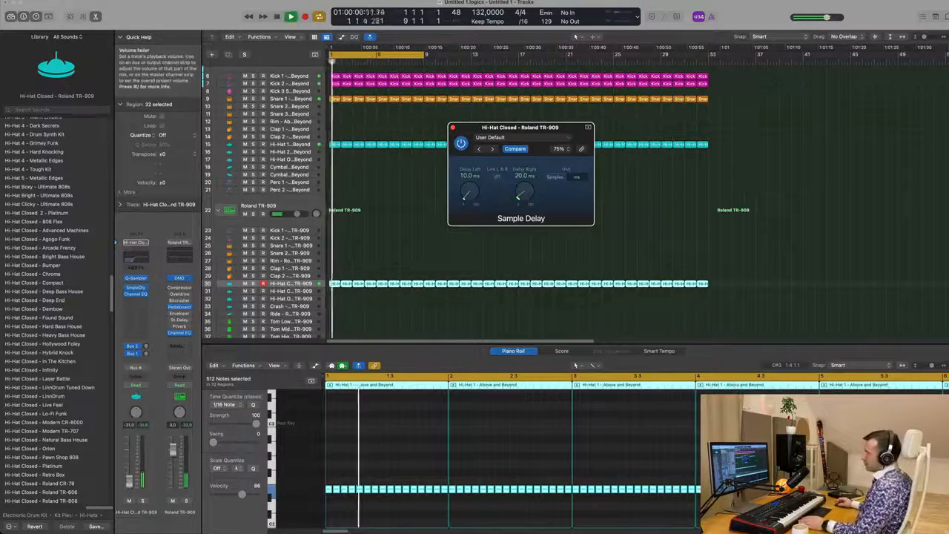
# Step: Lower the TR-909 hi-hat channel volume to about -37 dB and close the Sample Delay window
pyautogui.click(129, 485)
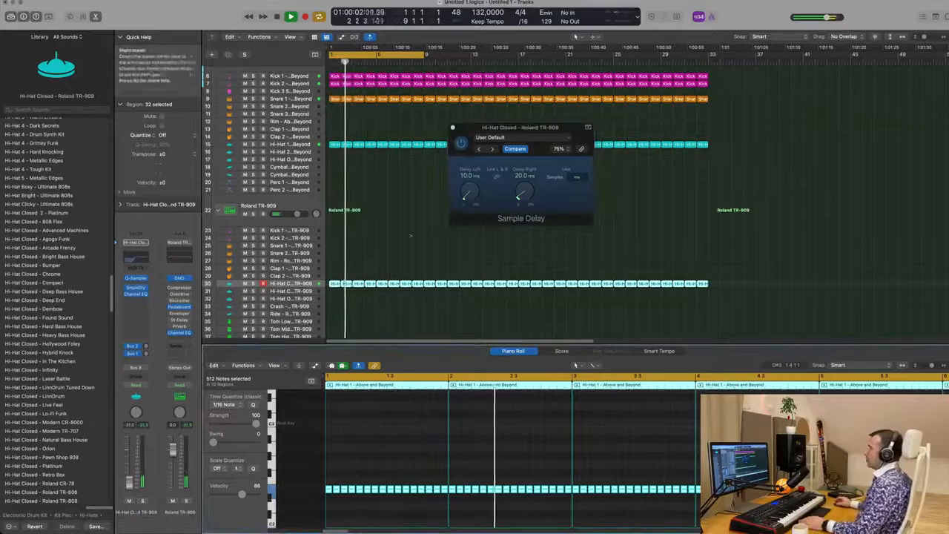
pyautogui.click(453, 128)
pyautogui.press('super+Right')
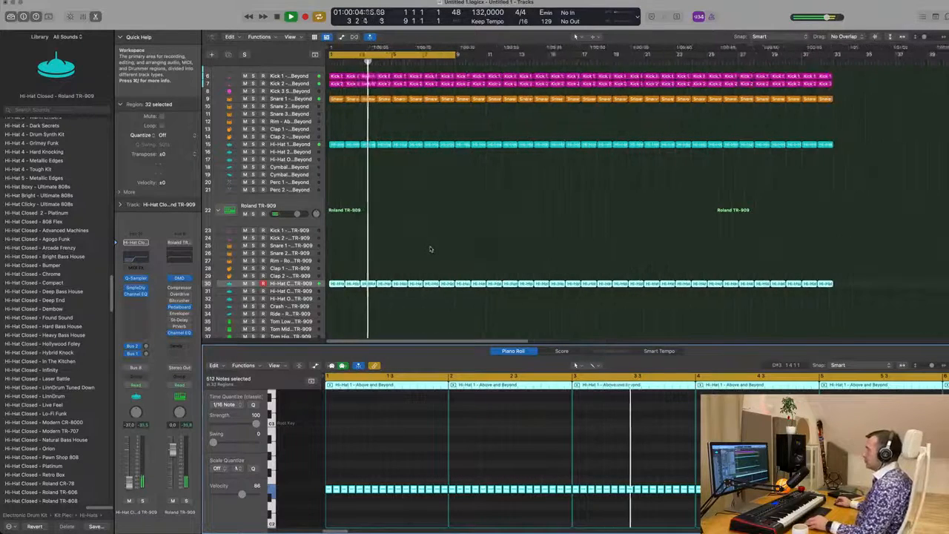
# Step: Copy the first TR-909 hi-hat region onto the TR-909 Clap 1 track and select its first note
pyautogui.scroll(-1, 428, 250)
pyautogui.click(335, 279)
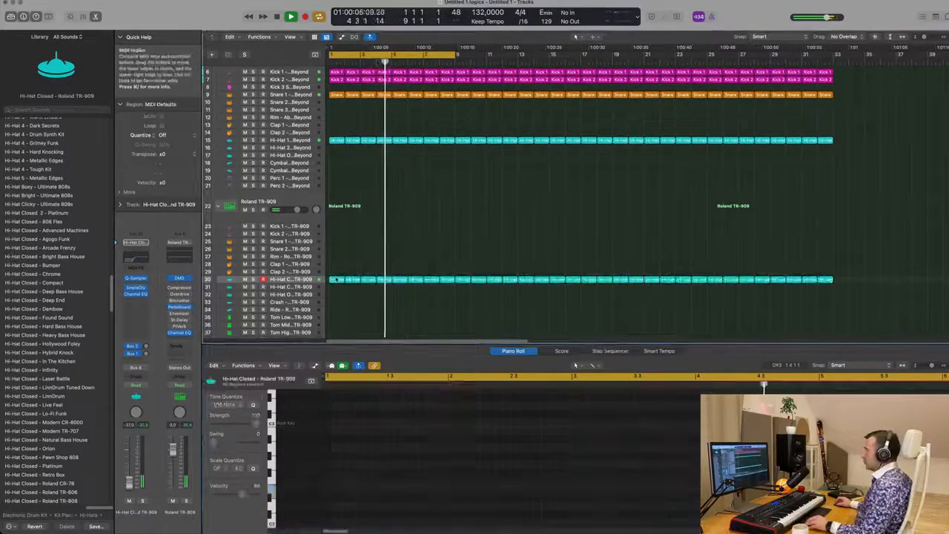
pyautogui.moveTo(335, 279); pyautogui.dragTo(337, 264)
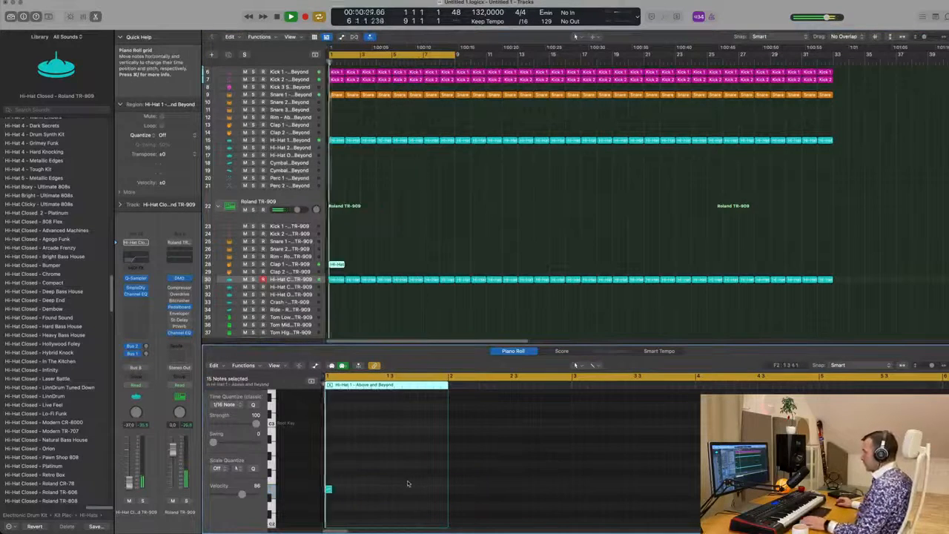
pyautogui.click(330, 490)
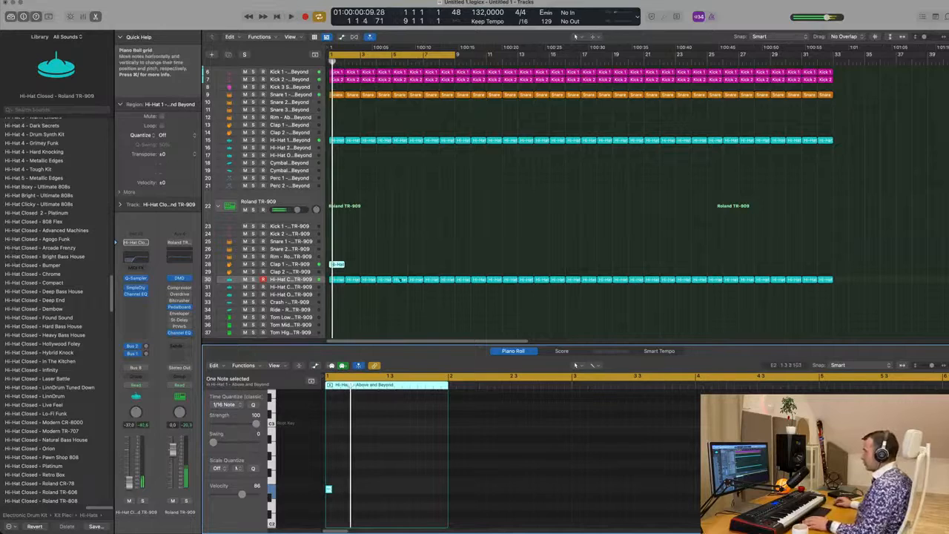
pyautogui.press('space')
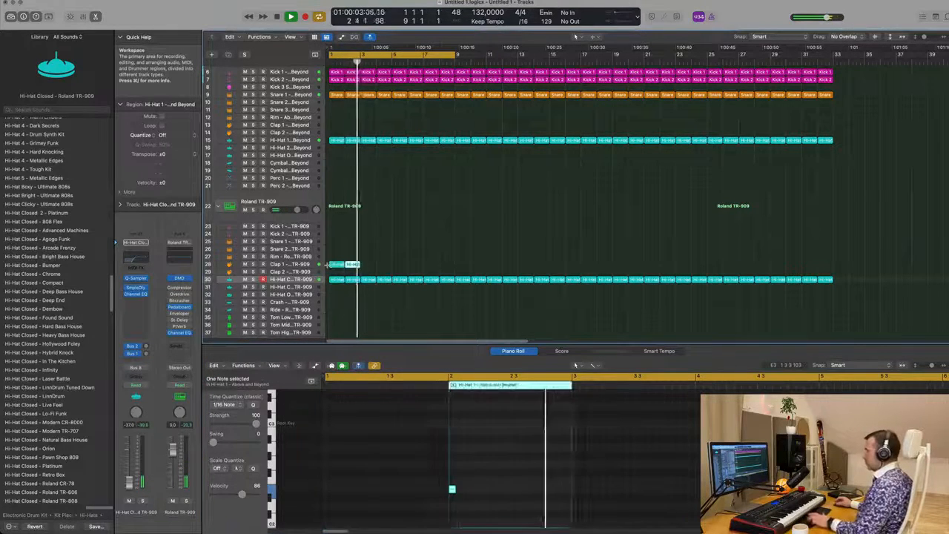
# Step: Select the regions on the TR-909 Clap 1 track and repeat them three times to fill the arrangement
pyautogui.moveTo(403, 252); pyautogui.dragTo(336, 270)
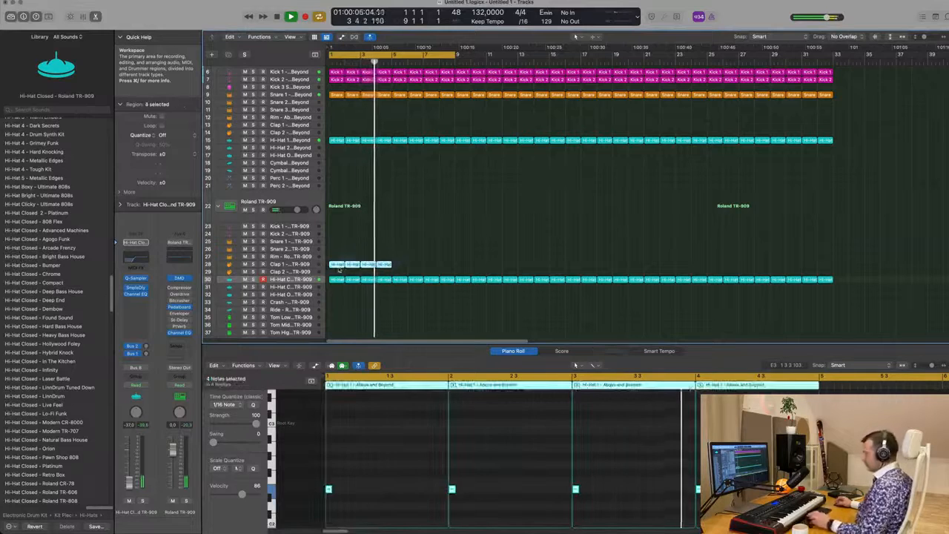
pyautogui.press('super+r')
pyautogui.press('super+r')
pyautogui.press('super+r')
pyautogui.press('super+r')
pyautogui.press('super+r')
pyautogui.press('super+r')
pyautogui.press('super+r')
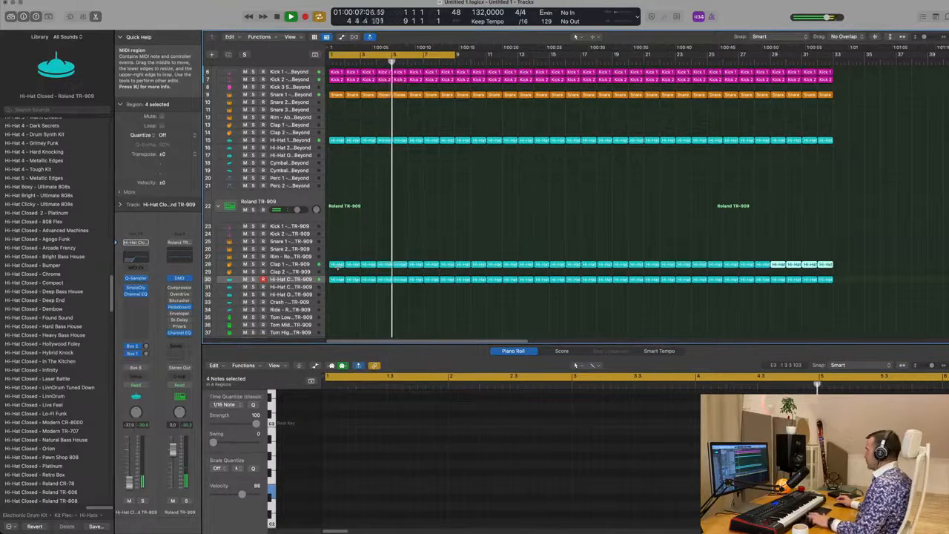
pyautogui.press('Return')
# Step: Select the TR-909 Clap 1 track and adjust its Bus 2 send level while auditioning playback
pyautogui.click(304, 265)
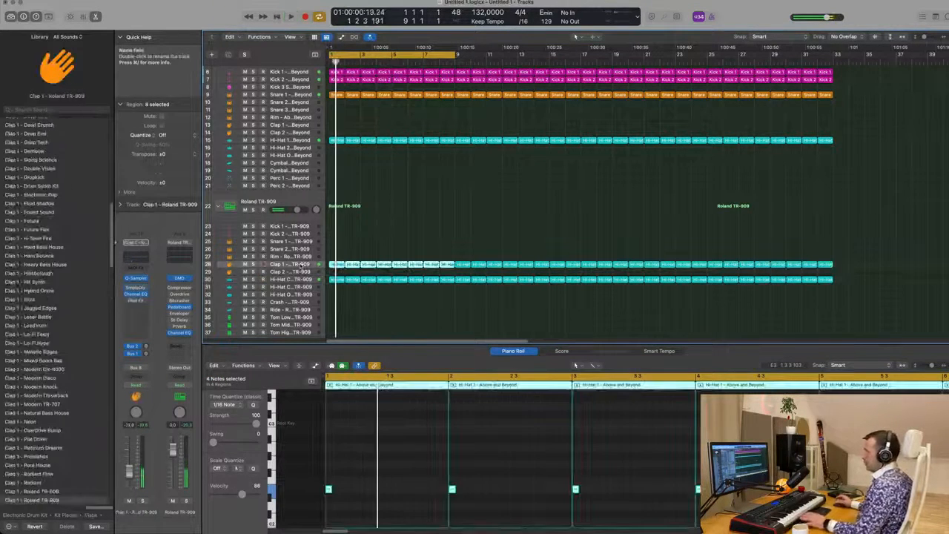
pyautogui.press('Return')
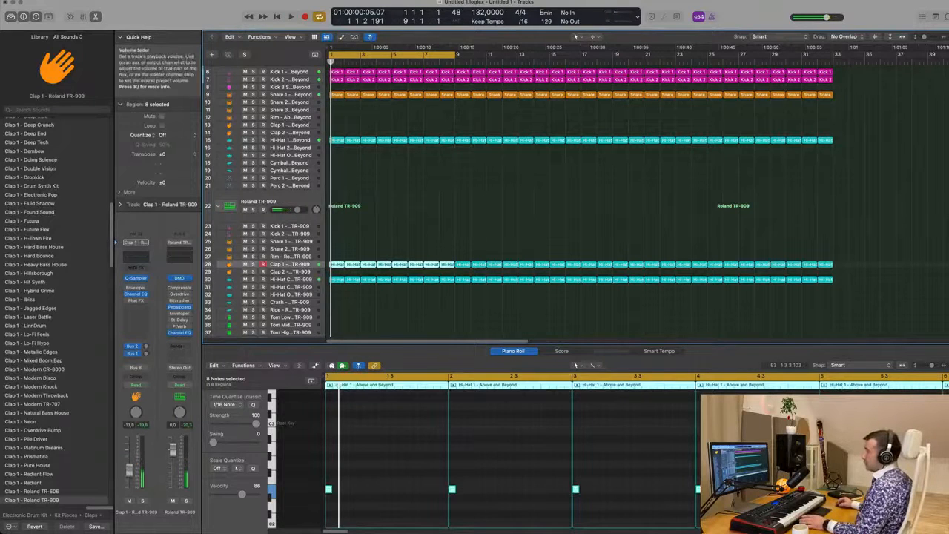
pyautogui.click(147, 350)
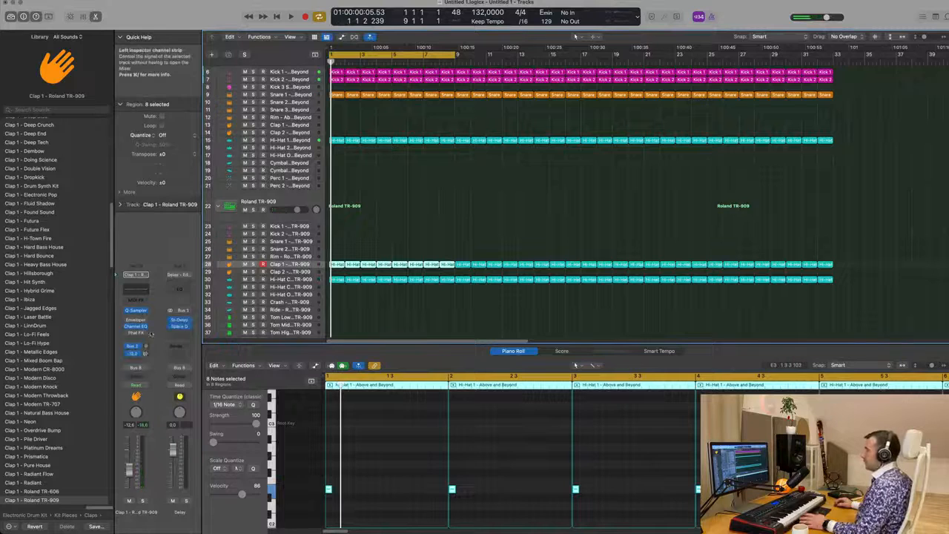
pyautogui.press('space')
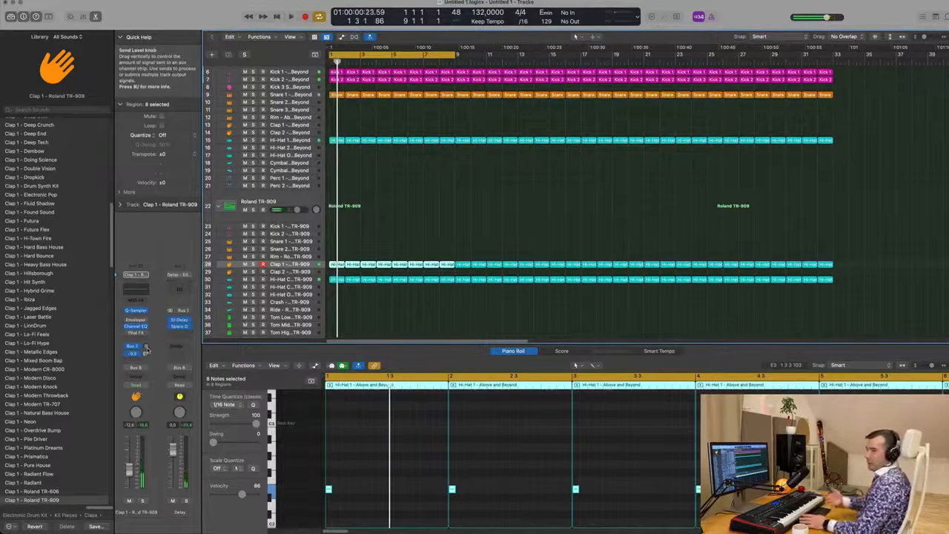
pyautogui.press('space')
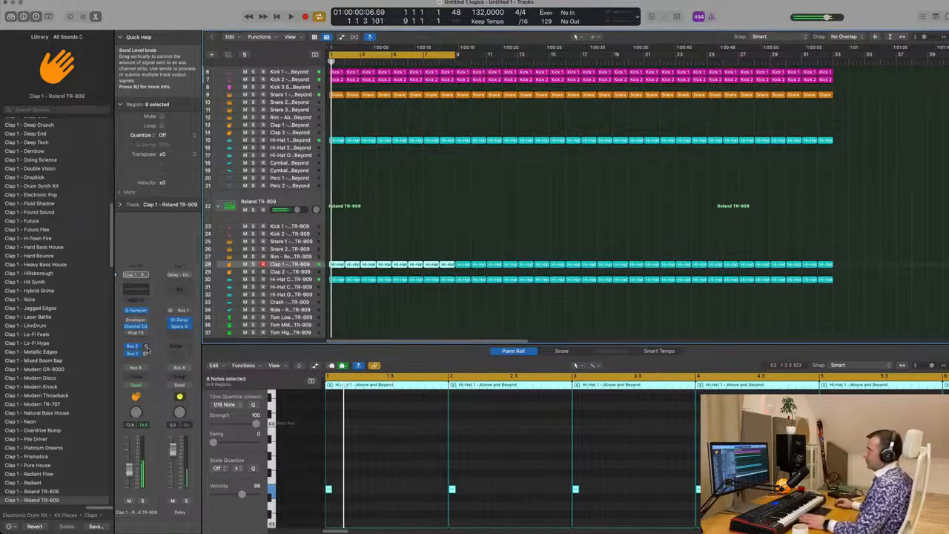
pyautogui.press('space')
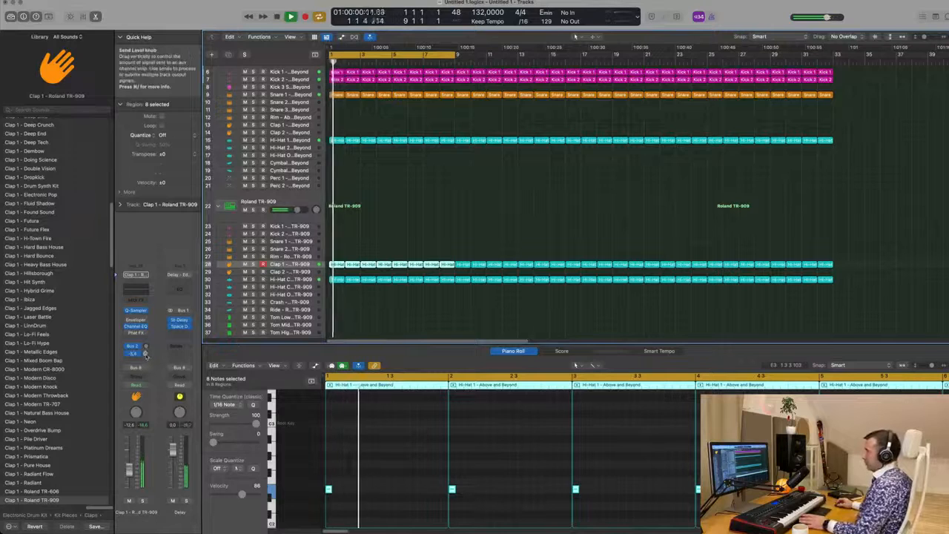
pyautogui.moveTo(145, 354); pyautogui.dragTo(144, 361)
pyautogui.press('space')
pyautogui.press('space')
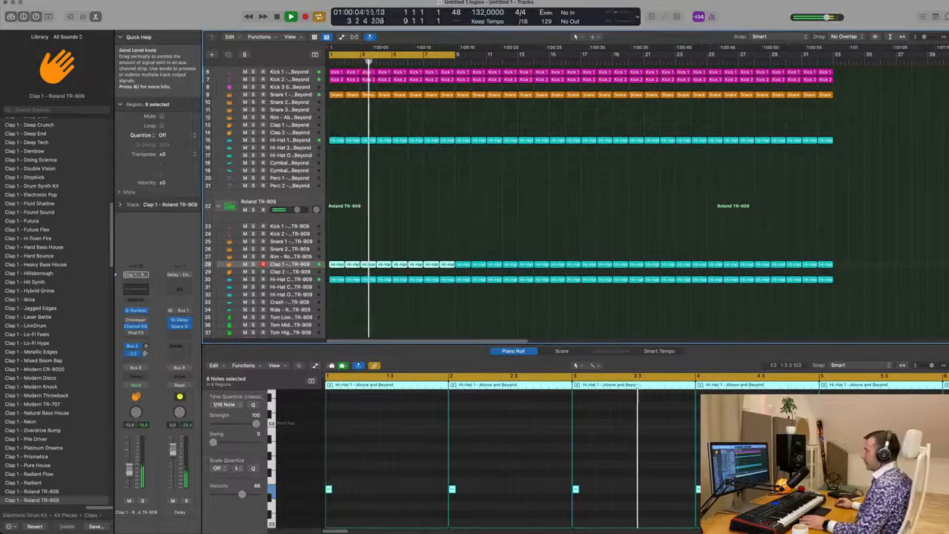
# Step: Select the Deep Atmospheric track and mute then unmute its channel to audition the mix
pyautogui.click(448, 219)
pyautogui.scroll(3, 449, 224)
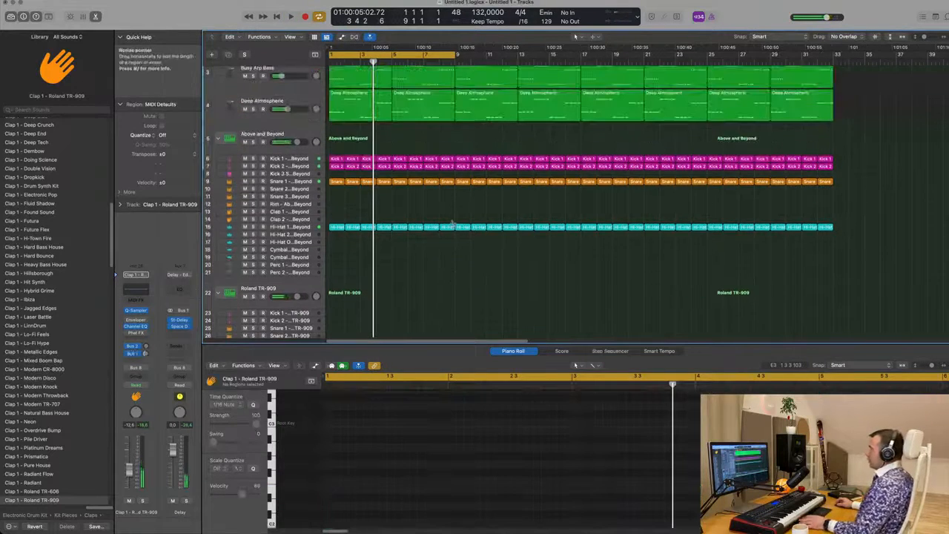
pyautogui.scroll(-4, 453, 268)
pyautogui.press('space')
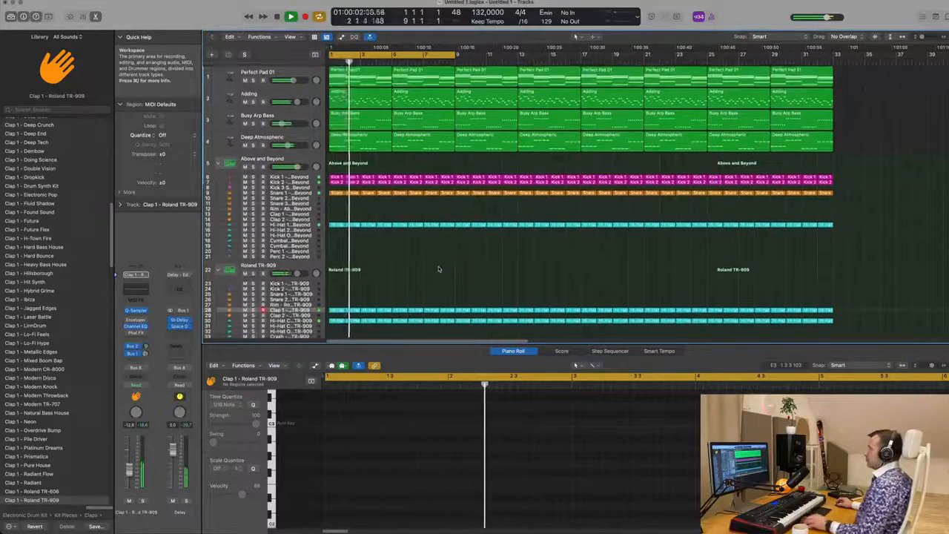
pyautogui.click(296, 139)
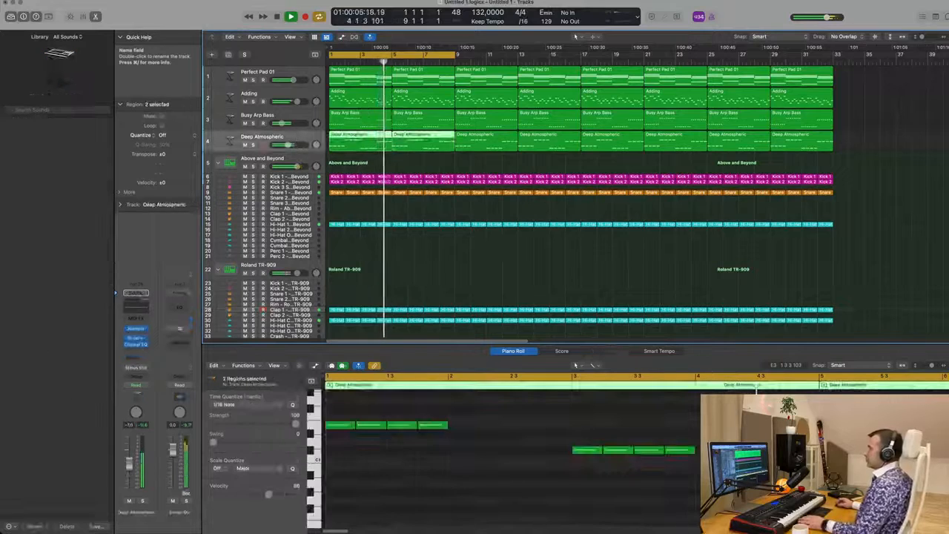
pyautogui.press('Return')
pyautogui.click(127, 502)
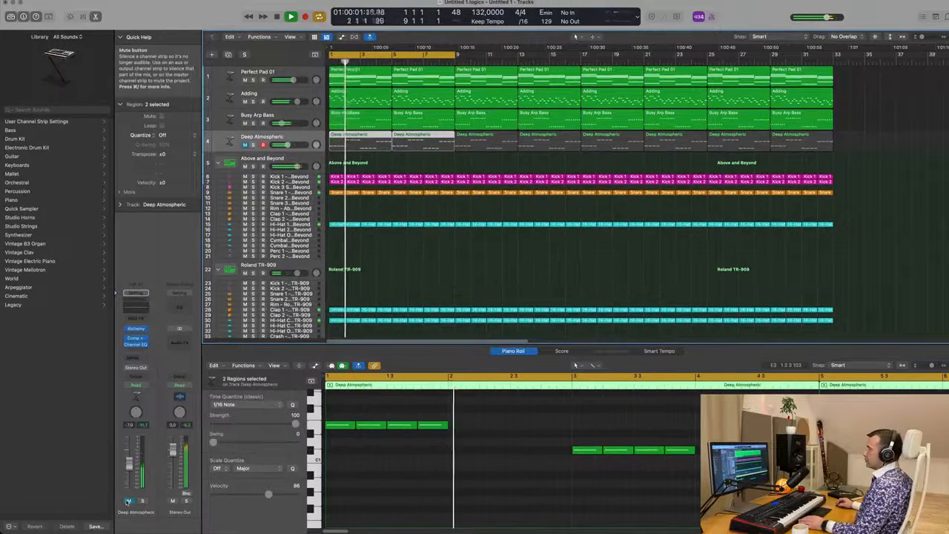
pyautogui.click(127, 501)
pyautogui.press('Return')
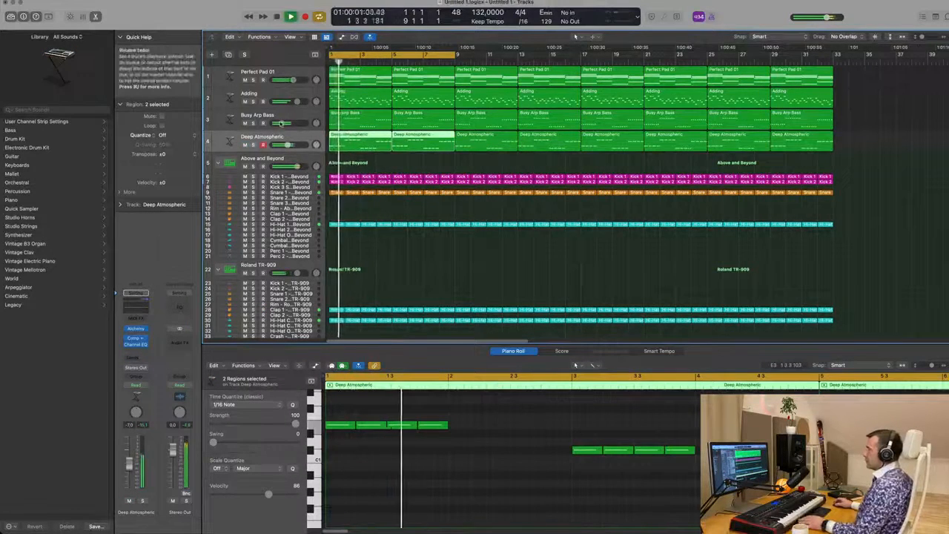
# Step: Lower the Busy Arp Bass track's volume fader
pyautogui.moveTo(281, 124); pyautogui.dragTo(286, 144)
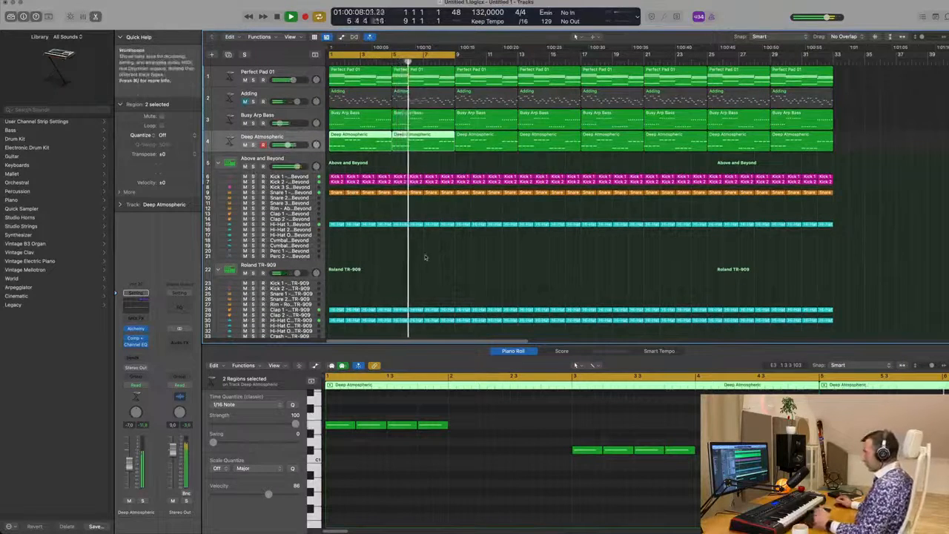
# Step: Duplicate the Perfect Pad 01 track and select the new empty track
pyautogui.click(309, 93)
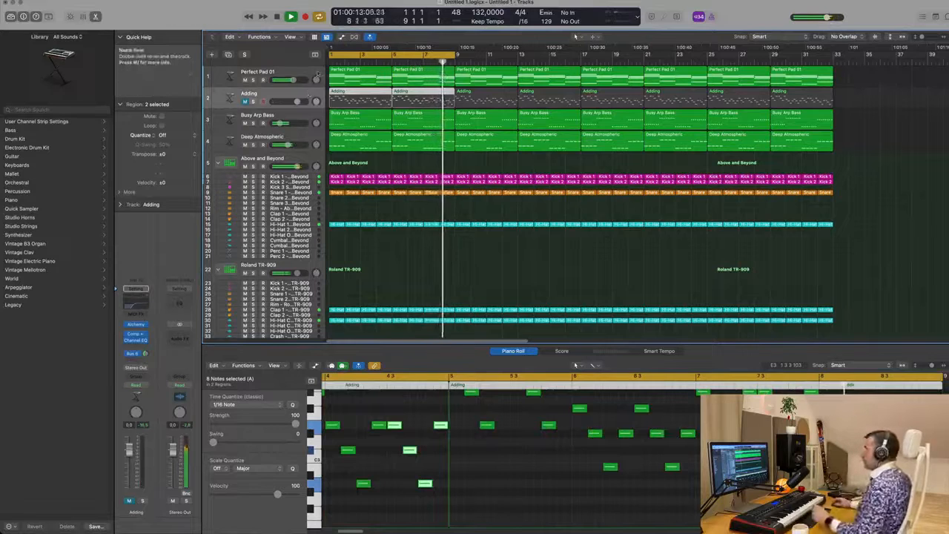
pyautogui.click(297, 73)
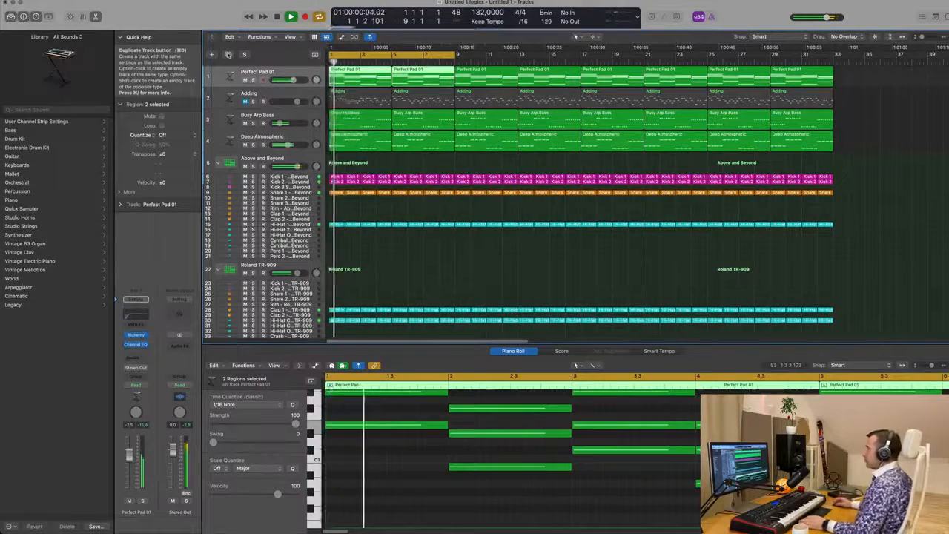
pyautogui.click(229, 54)
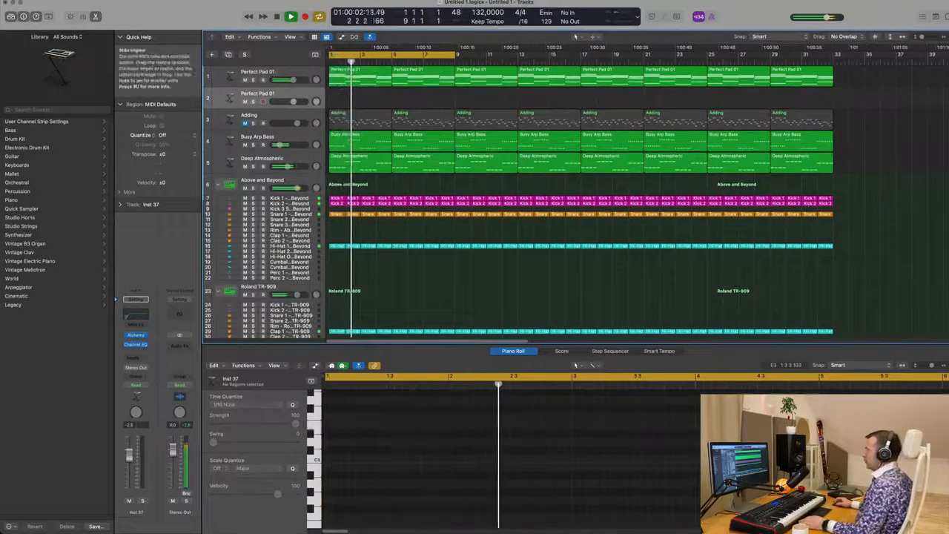
pyautogui.click(364, 72)
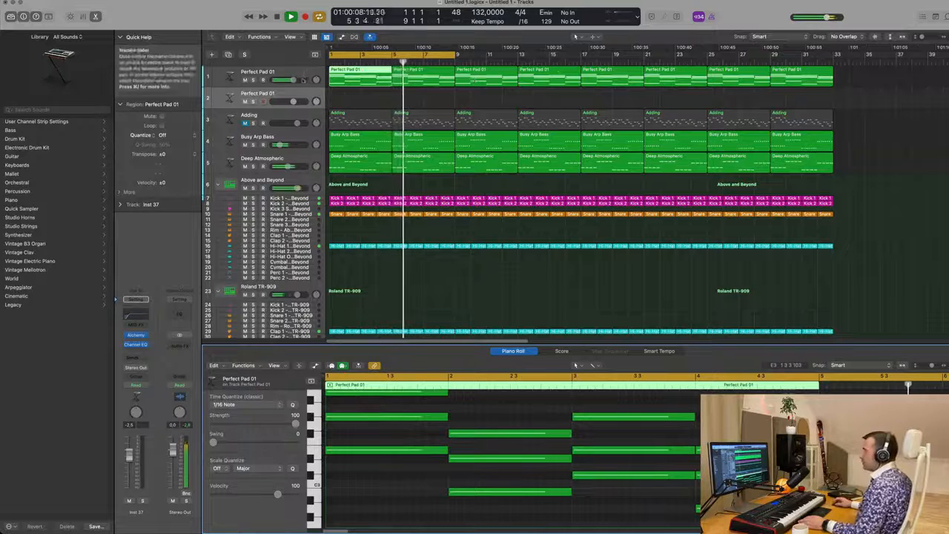
pyautogui.click(257, 94)
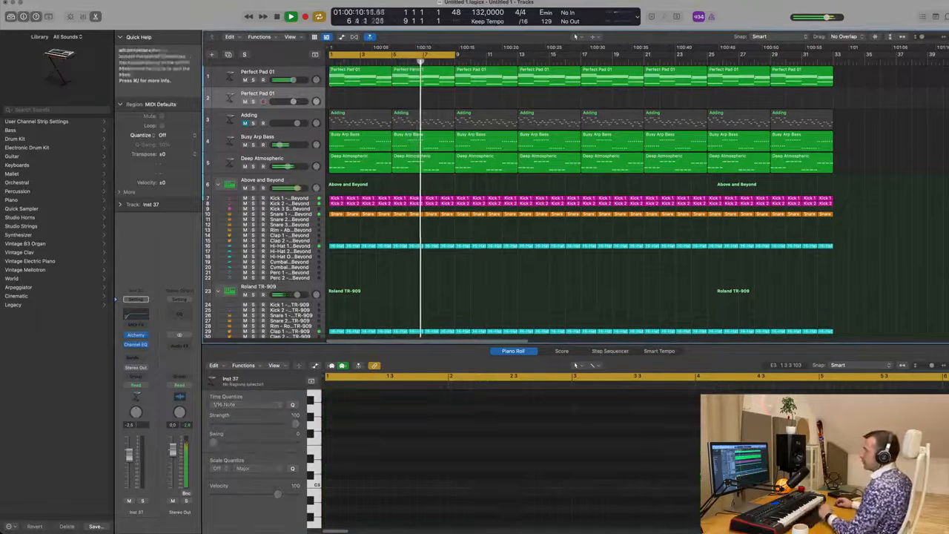
# Step: Load a stereo Sampler (Multi-Sampled) on the new track with the Yamaha Grand Piano preset
pyautogui.click(141, 335)
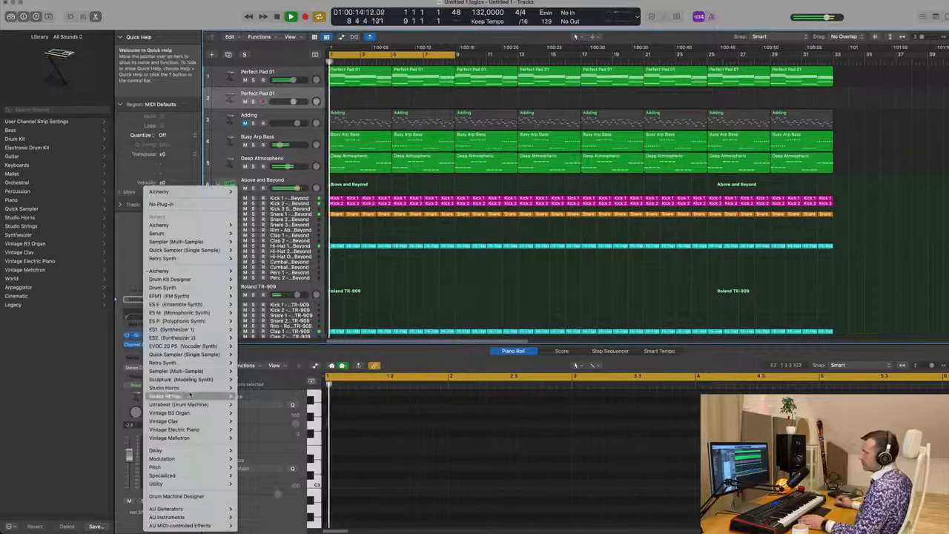
pyautogui.moveTo(195, 371)
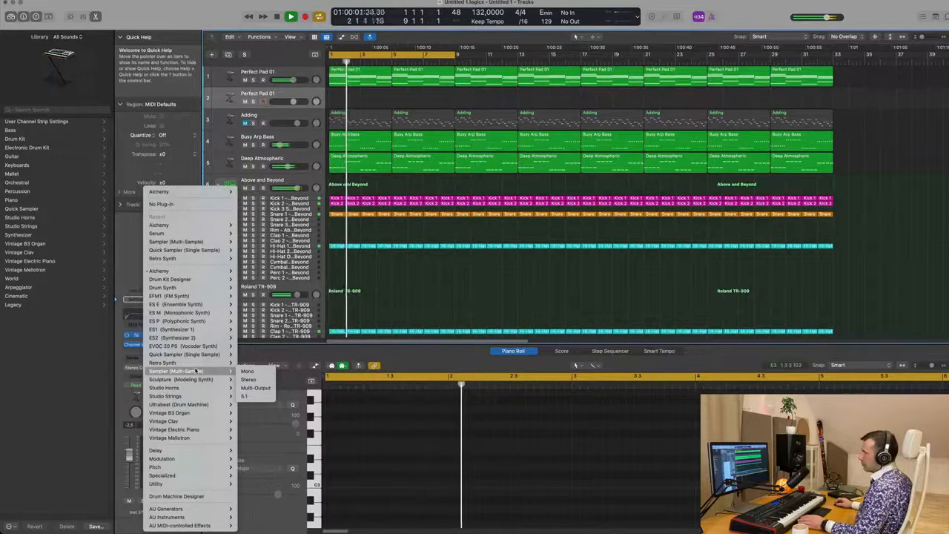
pyautogui.click(252, 381)
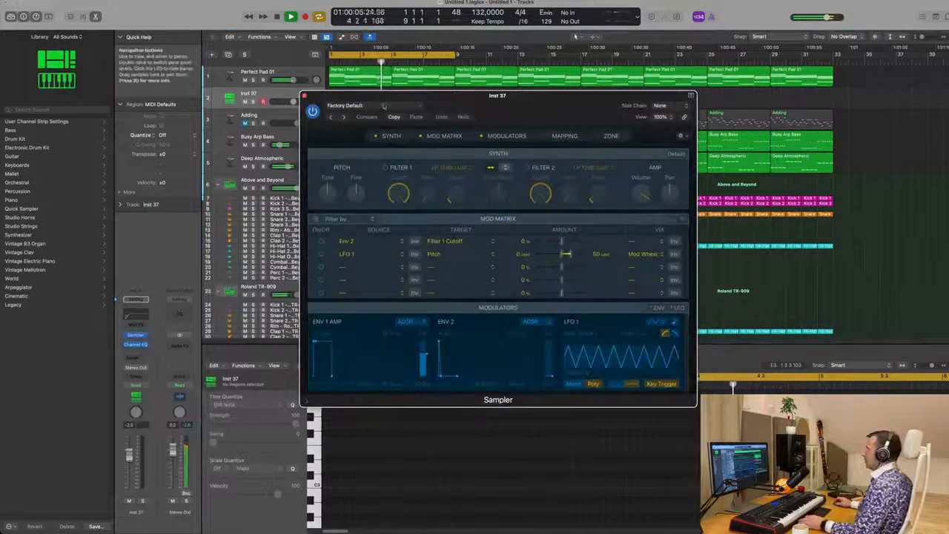
pyautogui.click(383, 106)
pyautogui.moveTo(402, 286)
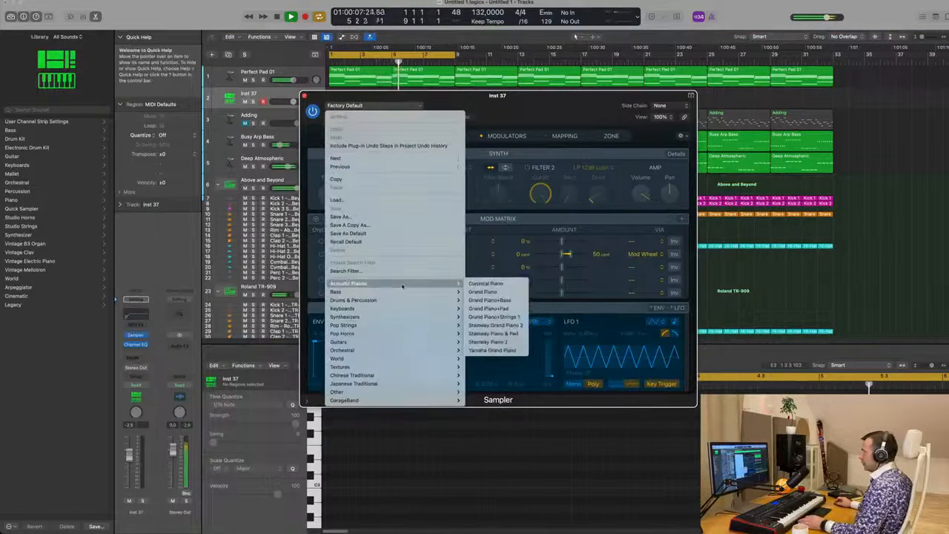
pyautogui.click(503, 352)
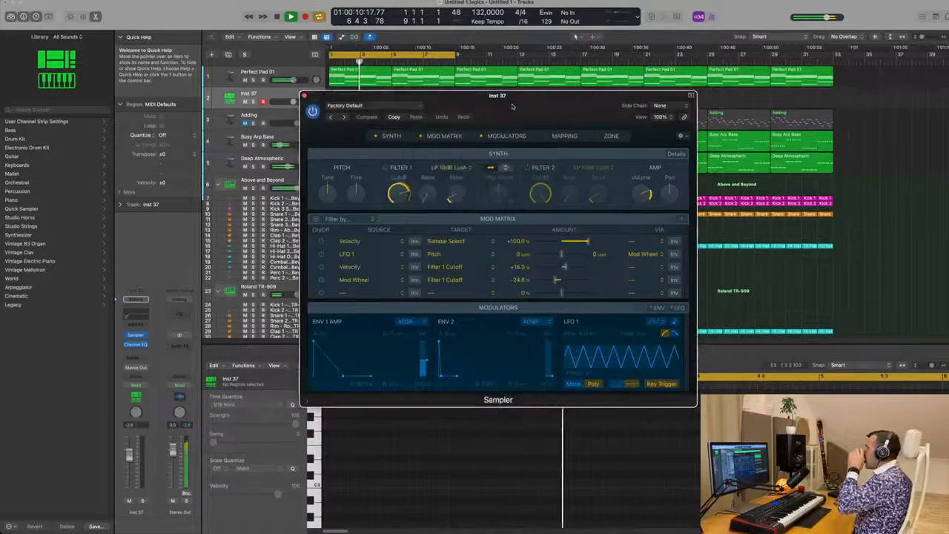
pyautogui.moveTo(514, 102); pyautogui.dragTo(636, 156)
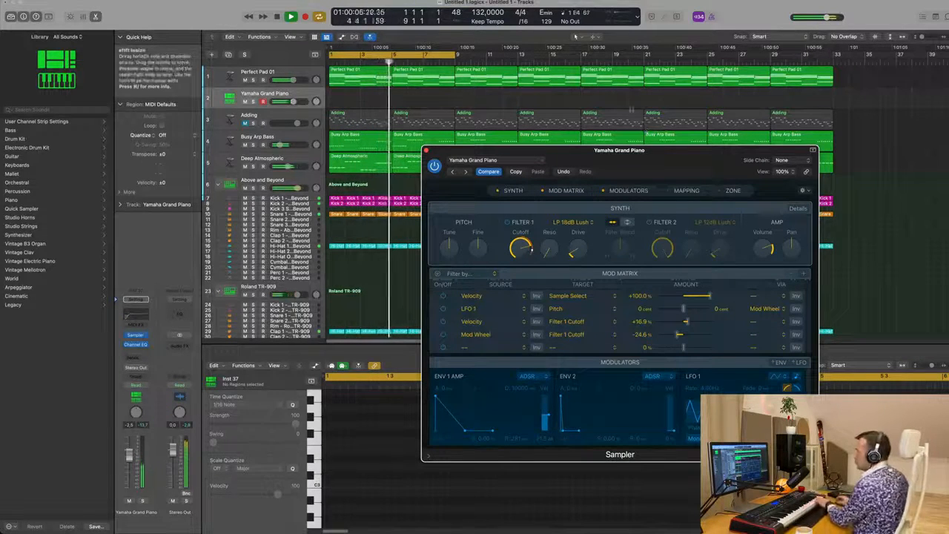
# Step: Add a Bus 6 send to Aux 4 on the Yamaha Grand Piano channel and set its level
pyautogui.click(137, 356)
pyautogui.moveTo(137, 370)
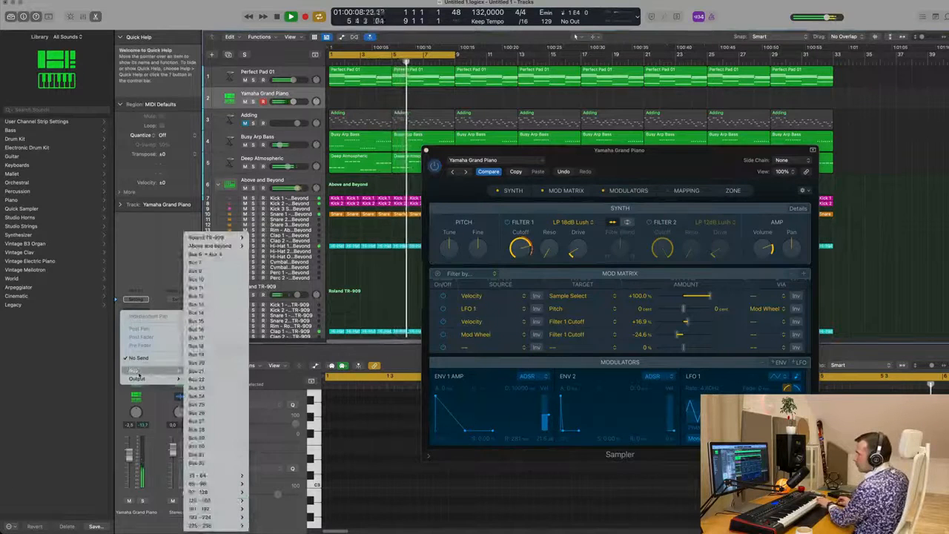
pyautogui.click(218, 255)
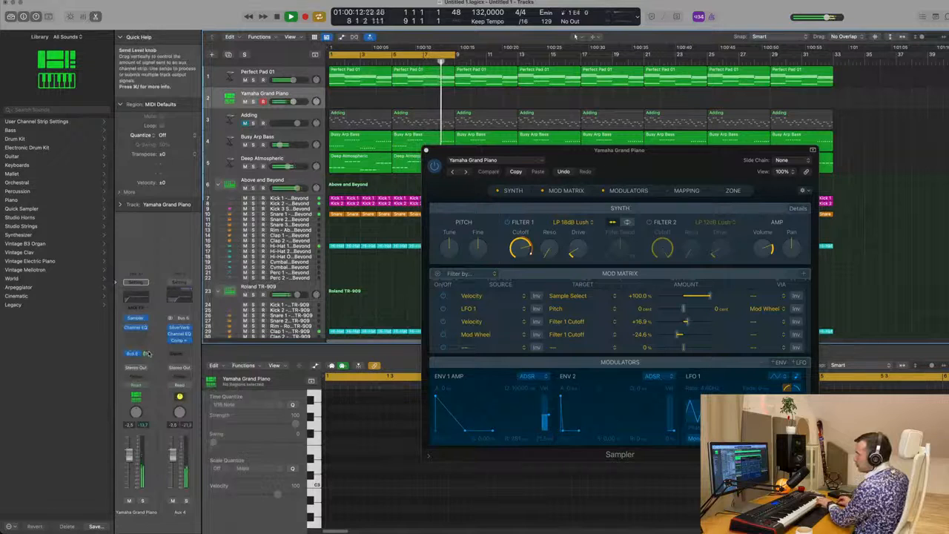
pyautogui.moveTo(146, 355); pyautogui.dragTo(146, 354)
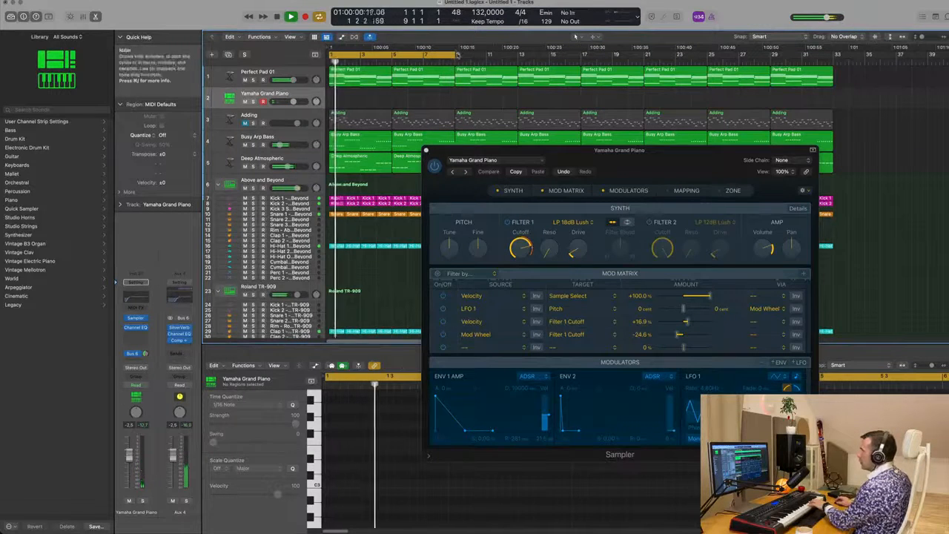
# Step: Extend the cycle range to bar 33 and add a second send to the Bus 1 Delay on the piano channel
pyautogui.moveTo(459, 55); pyautogui.dragTo(833, 65)
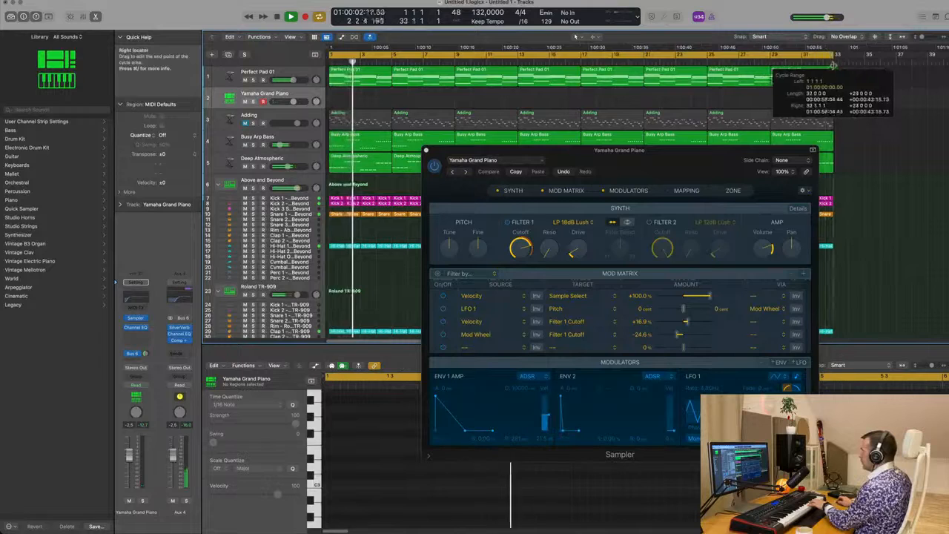
pyautogui.click(130, 356)
pyautogui.moveTo(135, 370)
pyautogui.moveTo(216, 238)
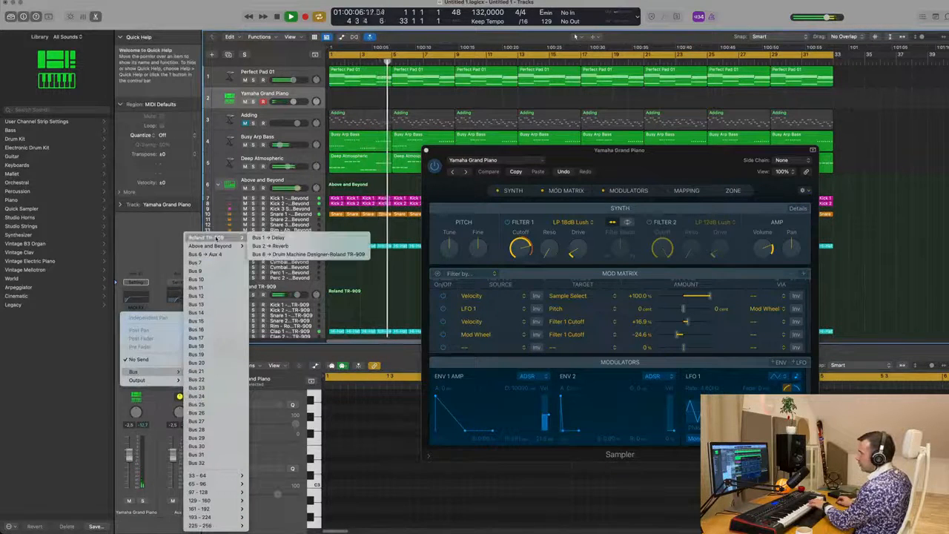
pyautogui.click(270, 238)
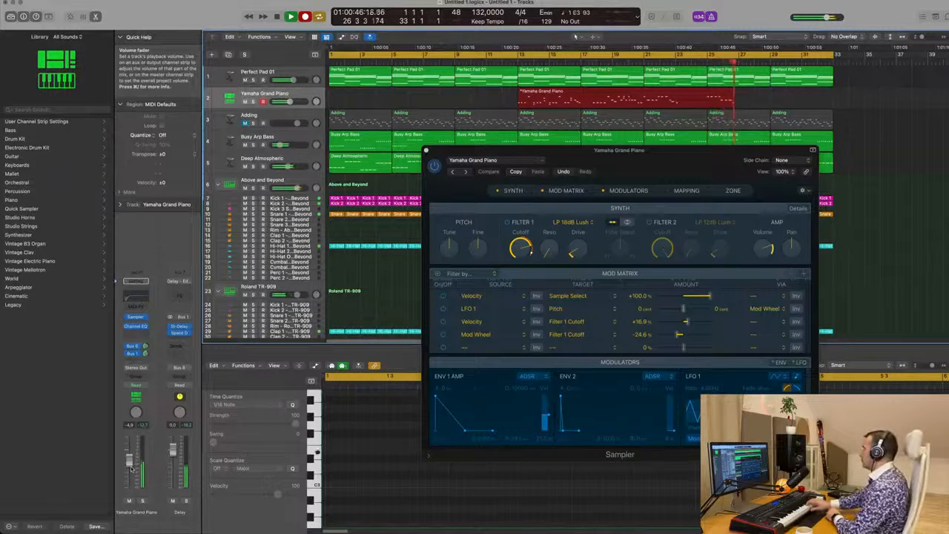
# Step: Stop recording and split the recorded piano region near bar 27, splitting overlapping notes
pyautogui.press('space')
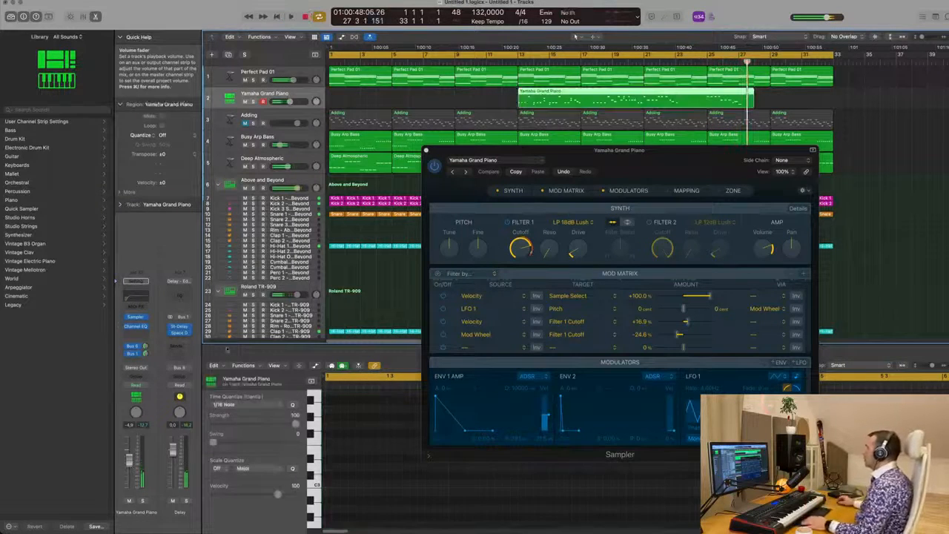
pyautogui.keyDown('super'); pyautogui.doubleClick(708, 94); pyautogui.keyUp('super')
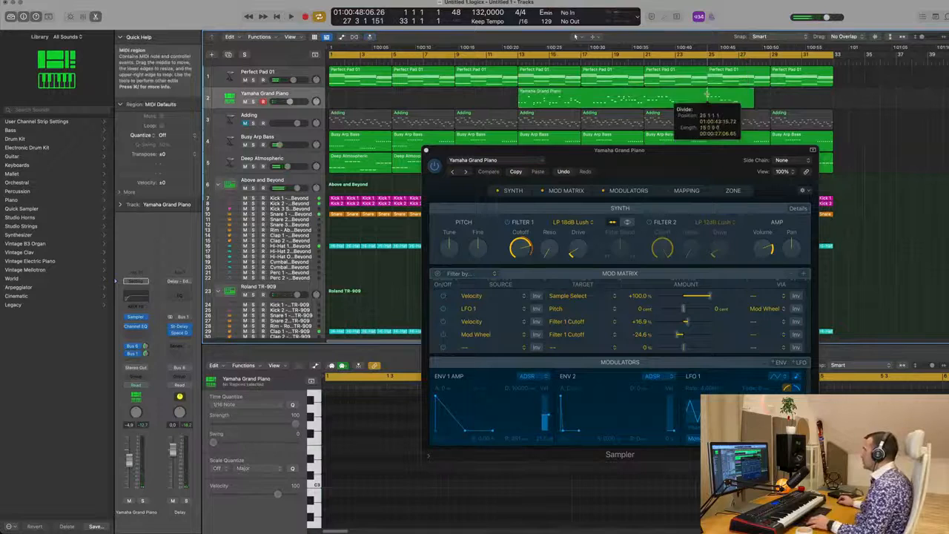
pyautogui.keyDown('super'); pyautogui.doubleClick(738, 95); pyautogui.keyUp('super')
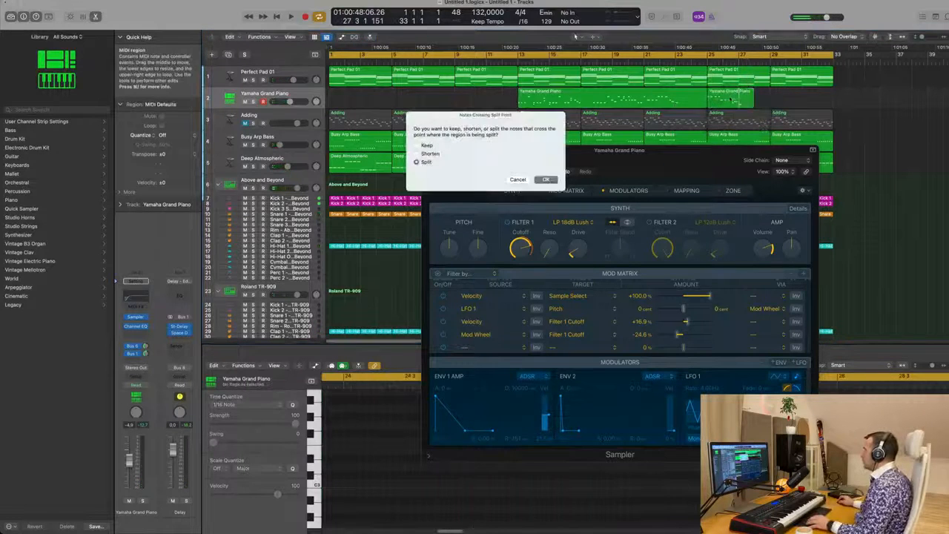
pyautogui.press('Return')
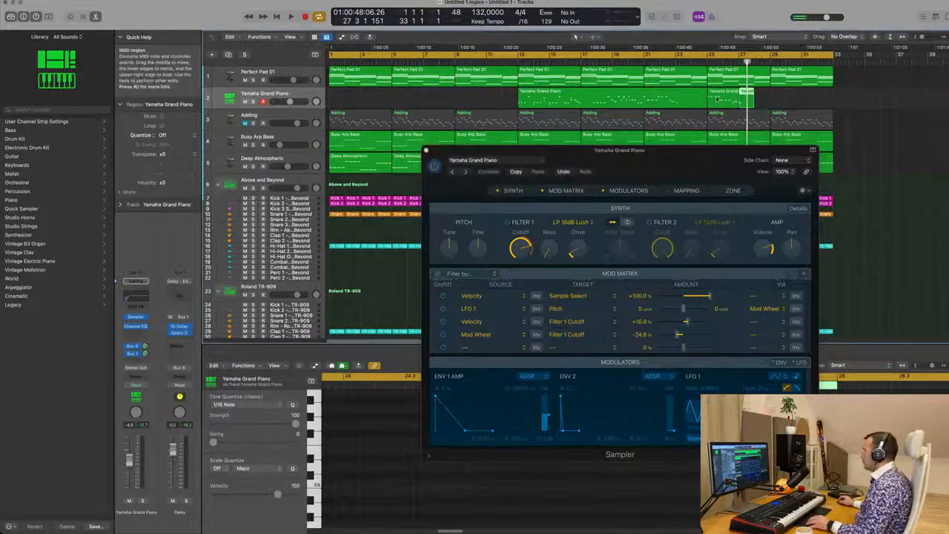
# Step: Move the split piano piece to the start of the arrangement and delete the remaining recorded piano regions
pyautogui.moveTo(723, 99); pyautogui.dragTo(345, 99)
pyautogui.press('Return')
pyautogui.press('space')
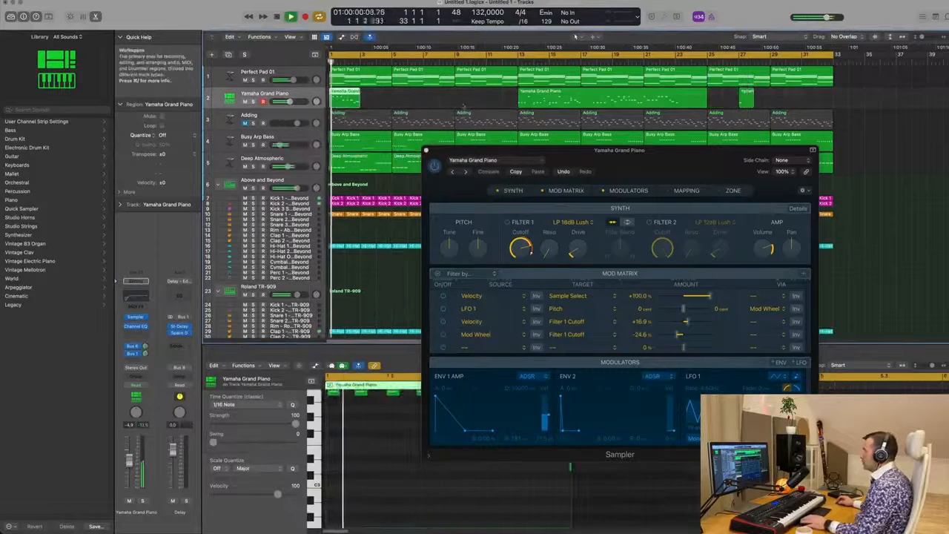
pyautogui.moveTo(478, 100); pyautogui.dragTo(739, 99)
pyautogui.press('Delete')
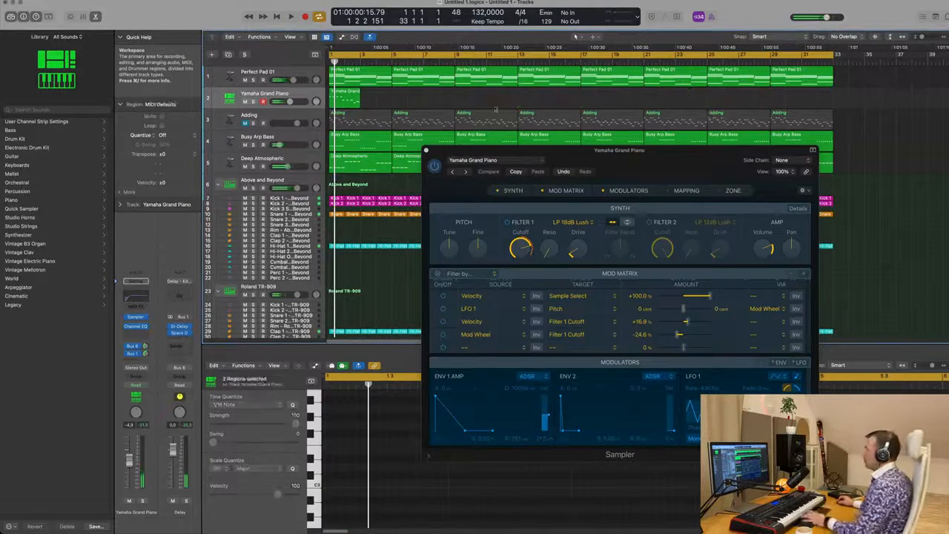
# Step: Select the piano region and all its notes in the Piano Roll while auditioning playback
pyautogui.click(350, 92)
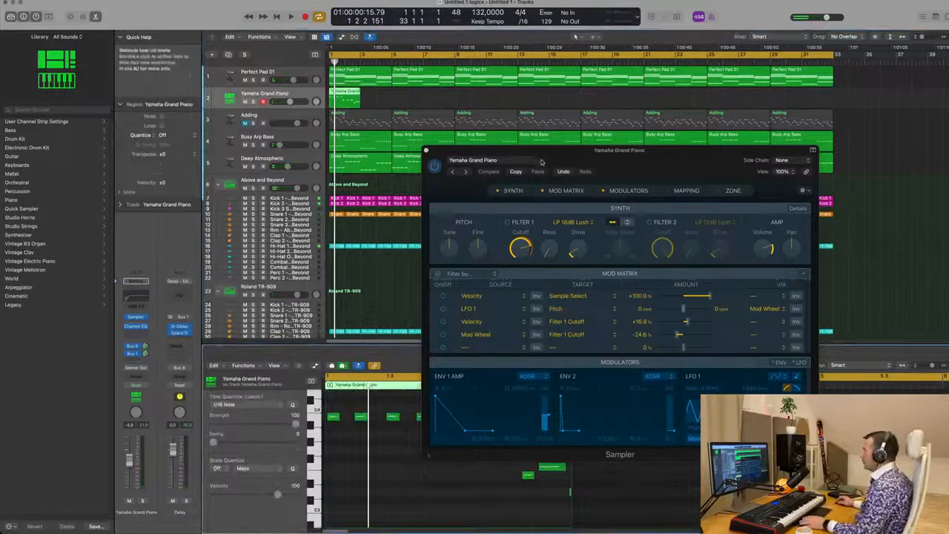
pyautogui.moveTo(616, 170); pyautogui.dragTo(801, 91)
pyautogui.press('space')
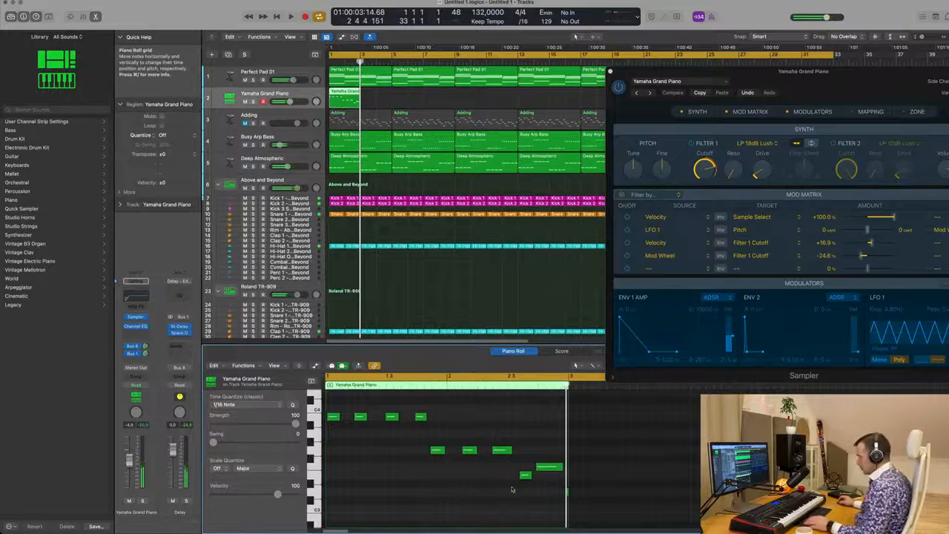
pyautogui.press('super+a')
pyautogui.press('space')
pyautogui.press('super+Left')
pyautogui.press('super+Left')
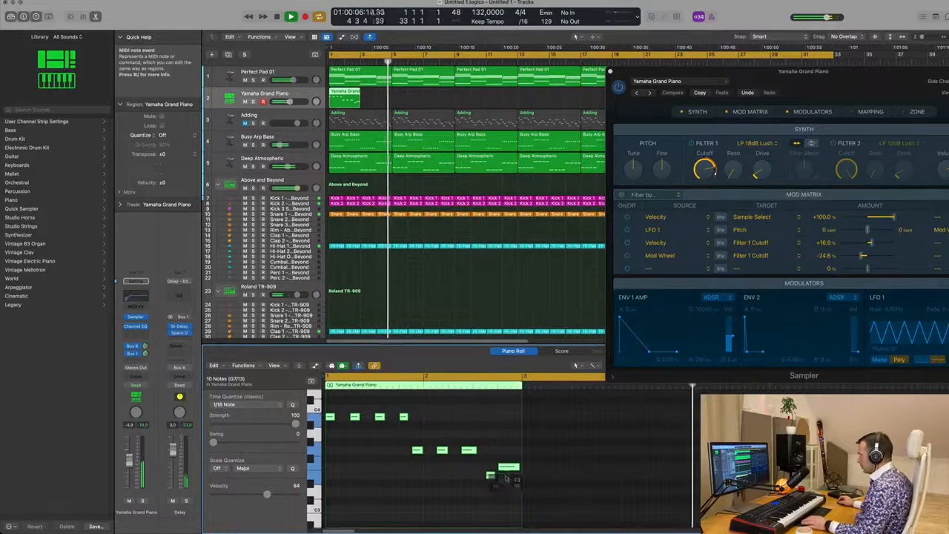
# Step: Move the final long piano note higher in pitch while auditioning playback
pyautogui.moveTo(507, 467); pyautogui.dragTo(504, 491)
pyautogui.press('super+z')
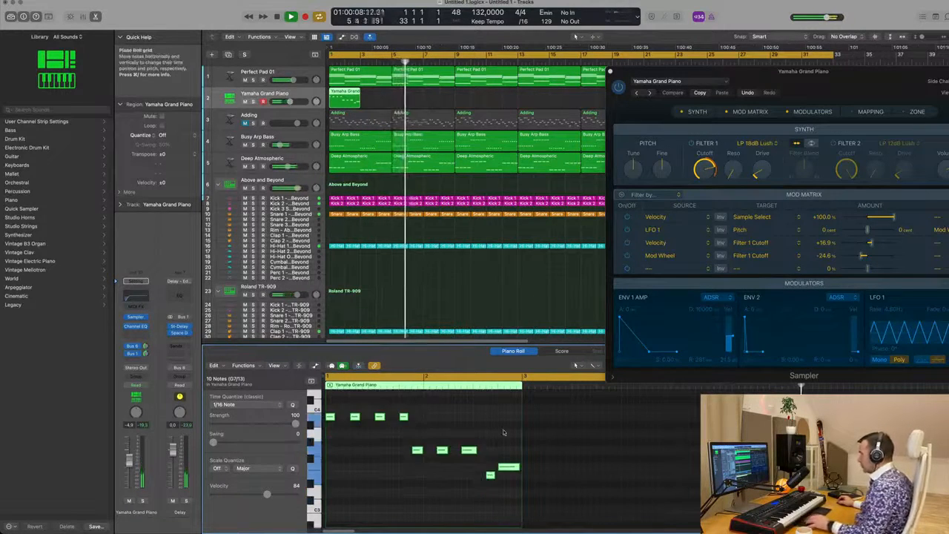
pyautogui.click(504, 432)
pyautogui.click(508, 468)
pyautogui.moveTo(508, 467); pyautogui.dragTo(509, 442)
pyautogui.press('space')
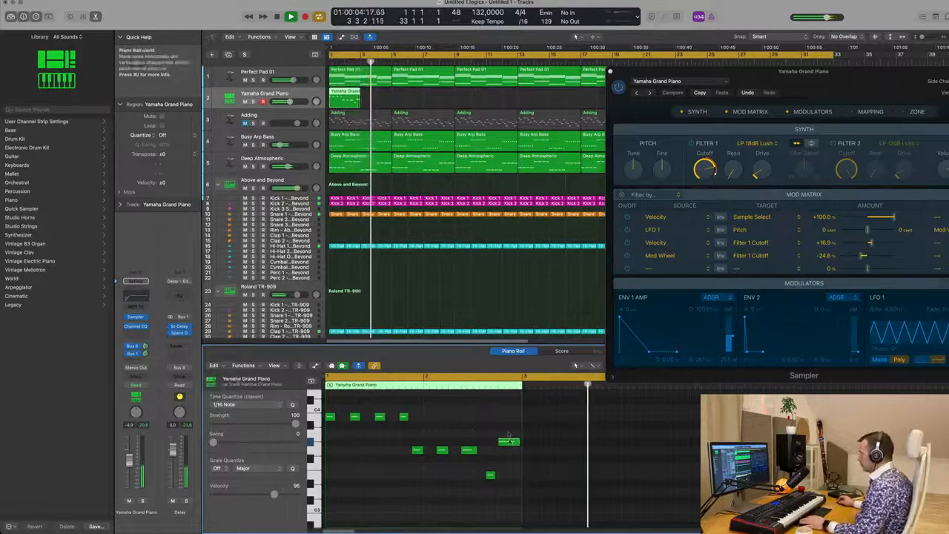
pyautogui.moveTo(509, 443); pyautogui.dragTo(509, 439)
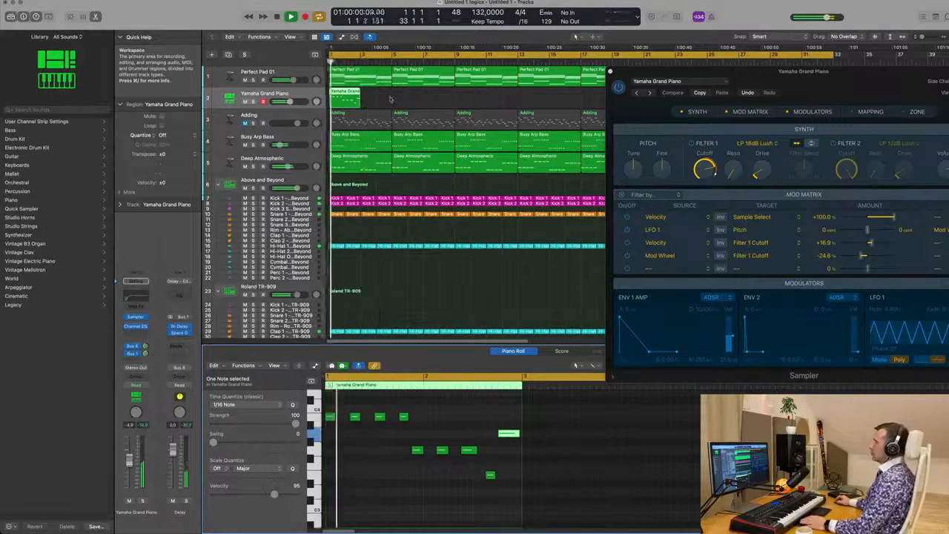
# Step: Repeat the piano region to fill the arrangement
pyautogui.press('super+r')
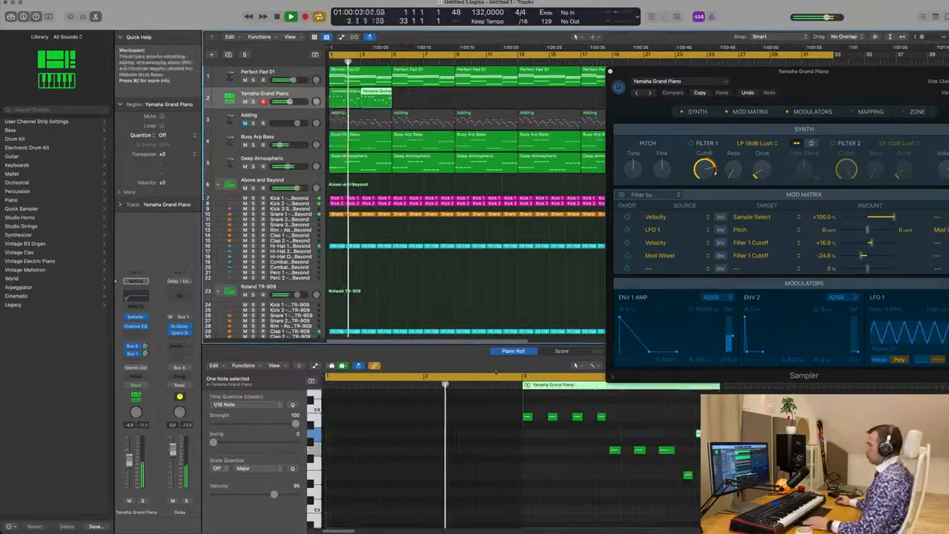
pyautogui.scroll(-1, 448, 419)
pyautogui.scroll(-2, 447, 419)
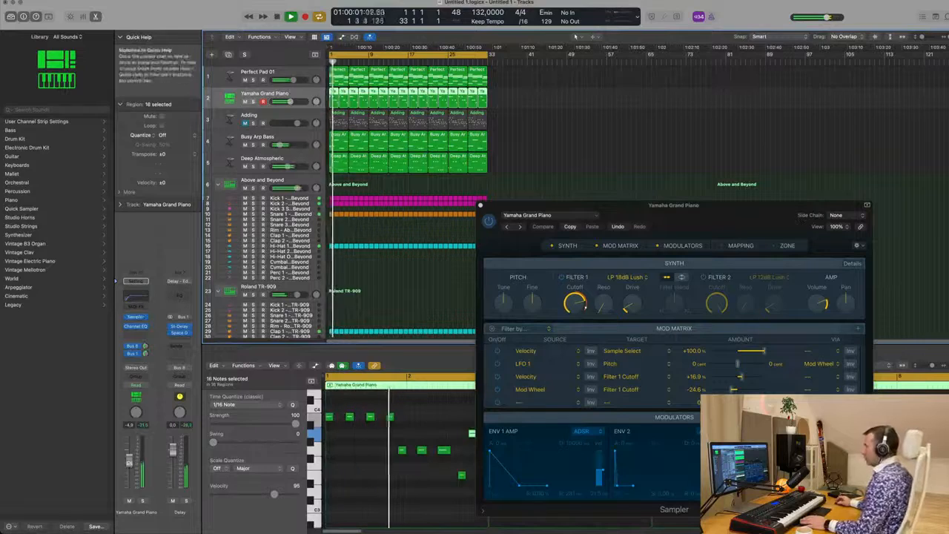
# Step: Close the Sampler plugin window and stop playback
pyautogui.moveTo(699, 216); pyautogui.dragTo(717, 144)
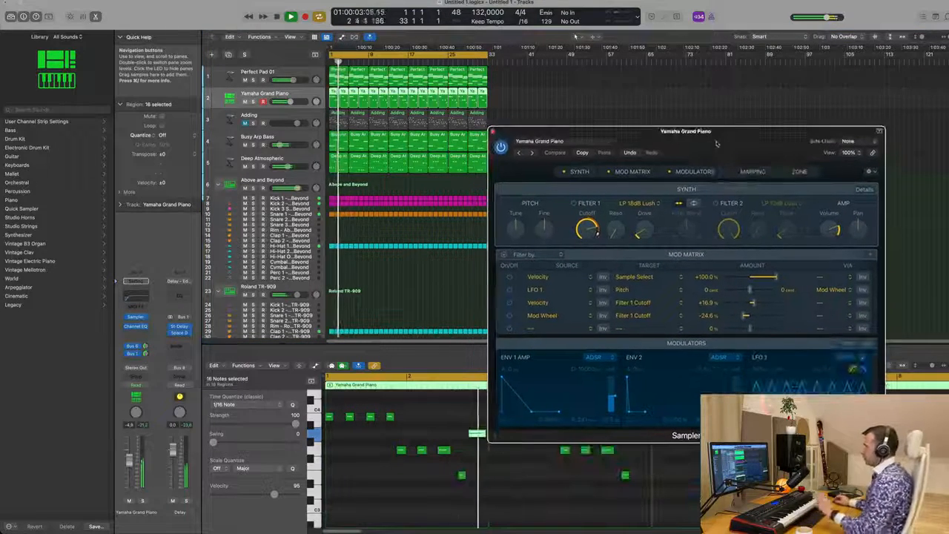
pyautogui.click(492, 131)
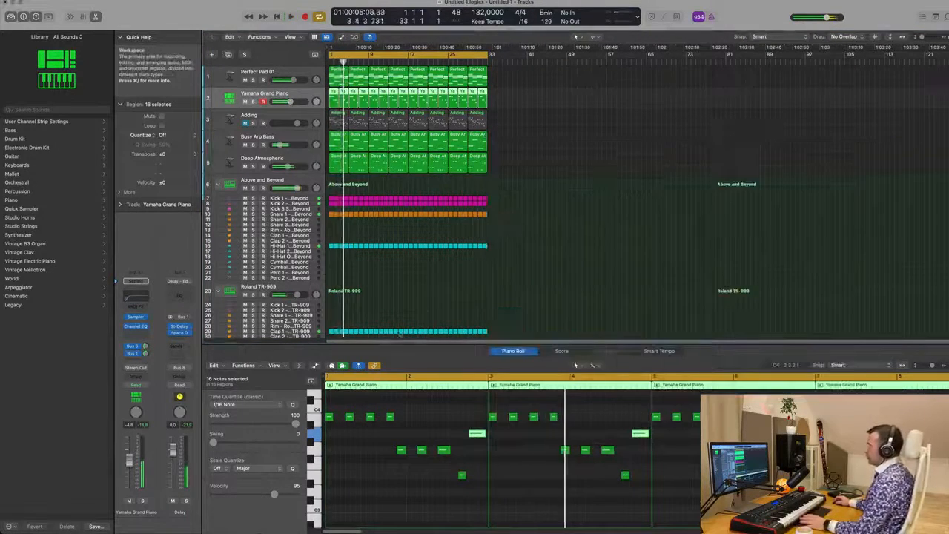
pyautogui.press('space')
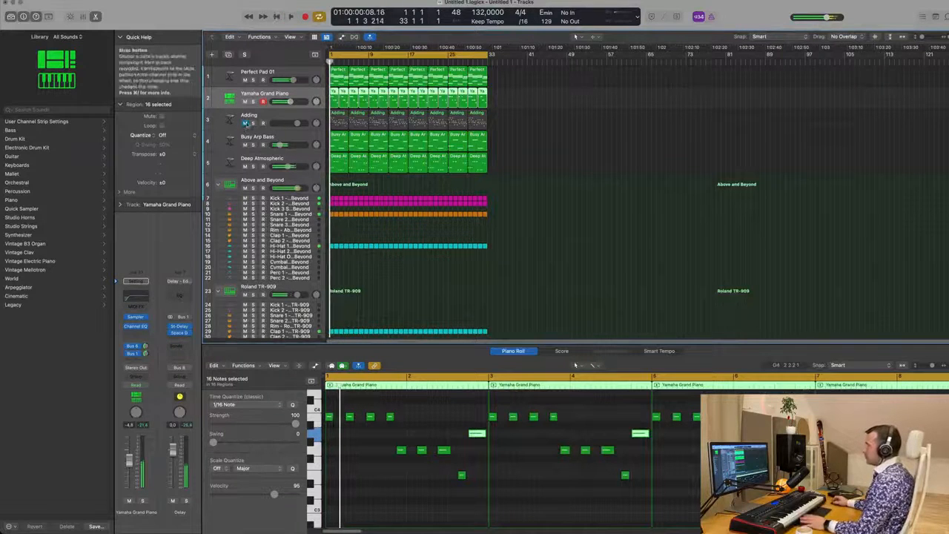
# Step: Select the Adding track, start playback and slightly nudge the Yamaha Grand Piano track's volume
pyautogui.click(281, 117)
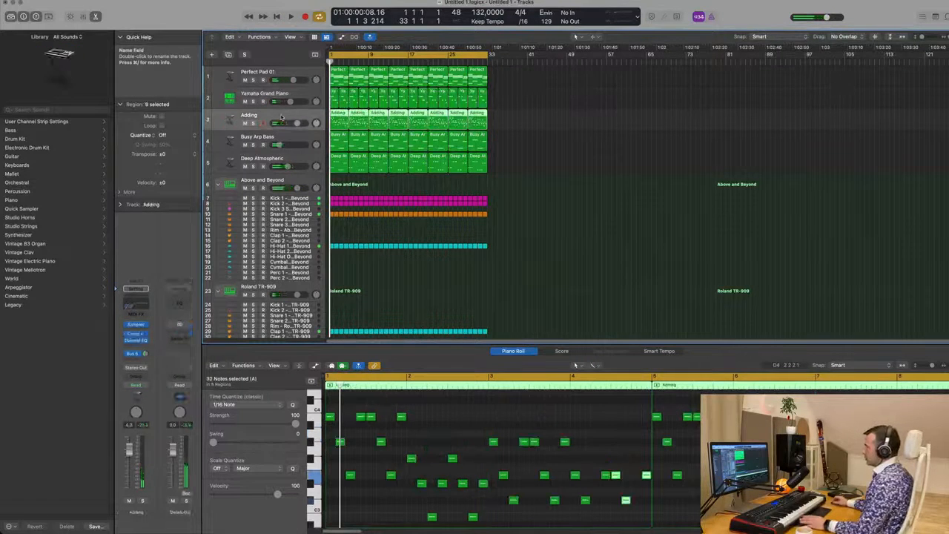
pyautogui.press('space')
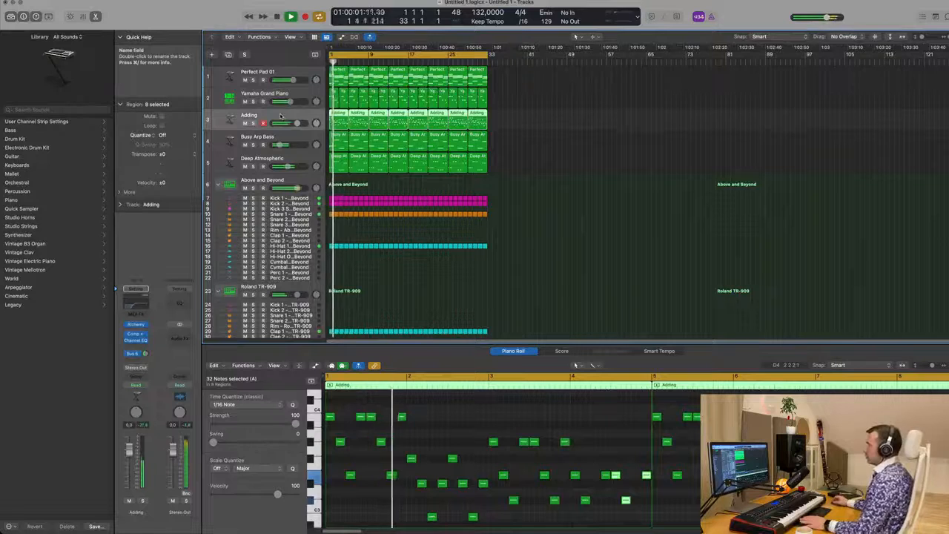
pyautogui.moveTo(290, 102); pyautogui.dragTo(288, 103)
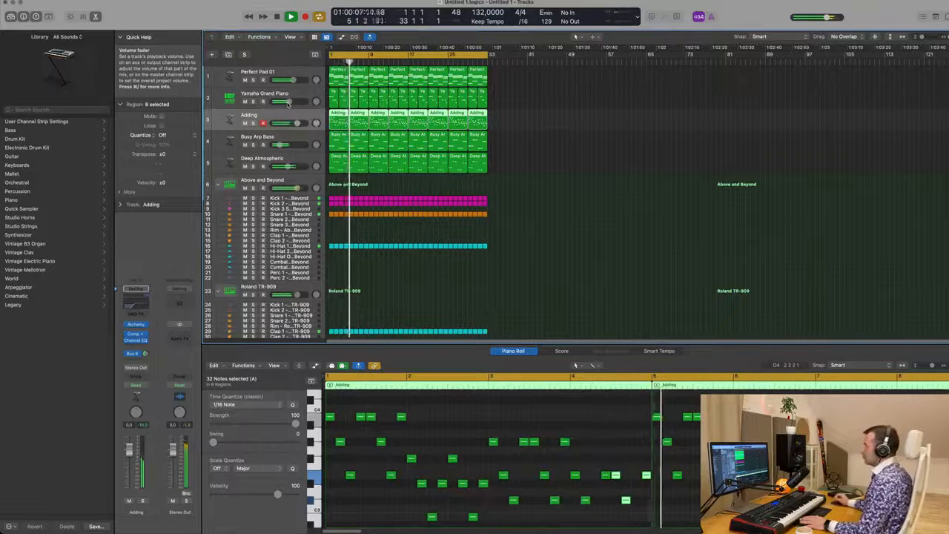
# Step: Select all Yamaha Grand Piano notes and set their Scale Quantize to E Major
pyautogui.click(540, 103)
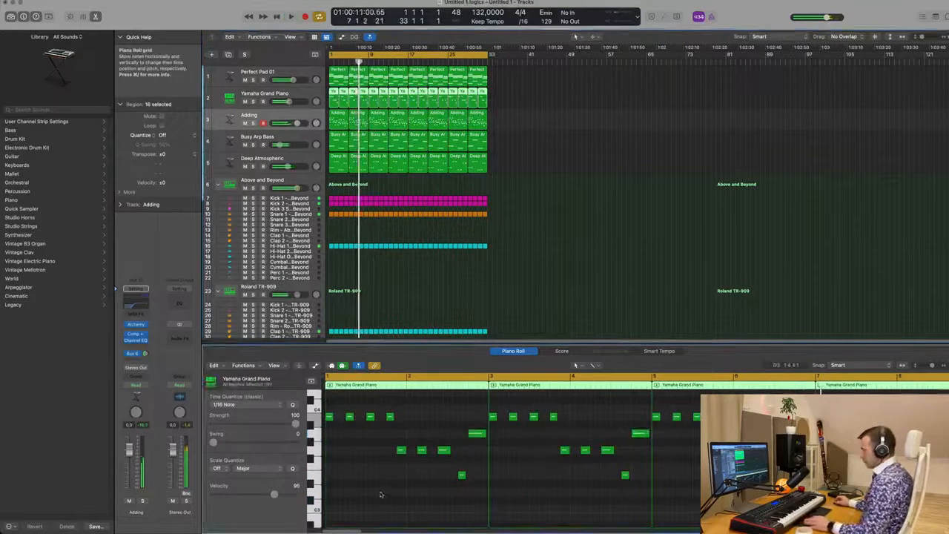
pyautogui.press('super+a')
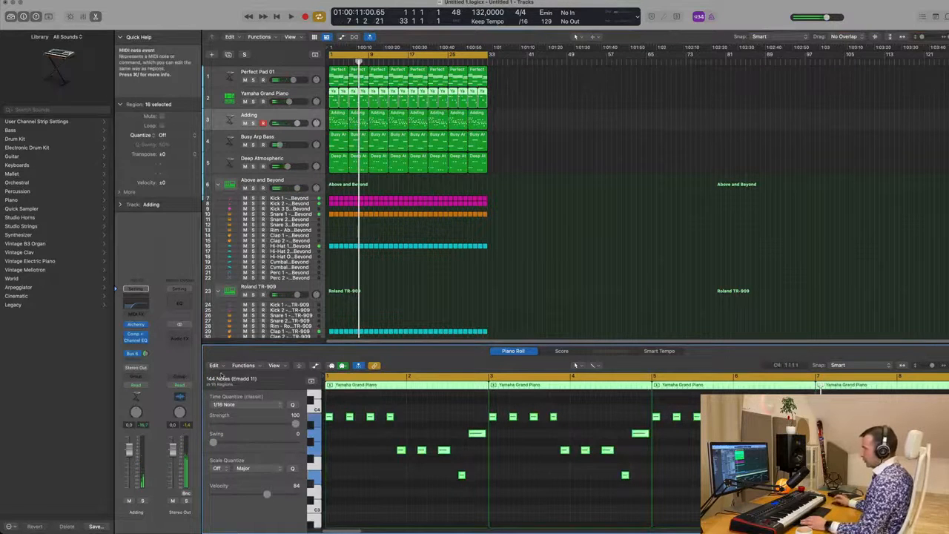
pyautogui.click(224, 468)
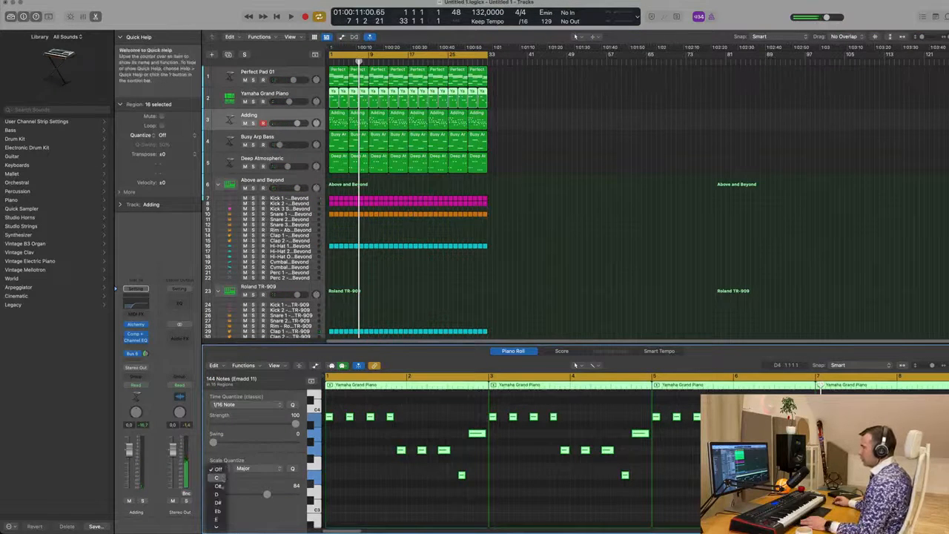
pyautogui.click(219, 518)
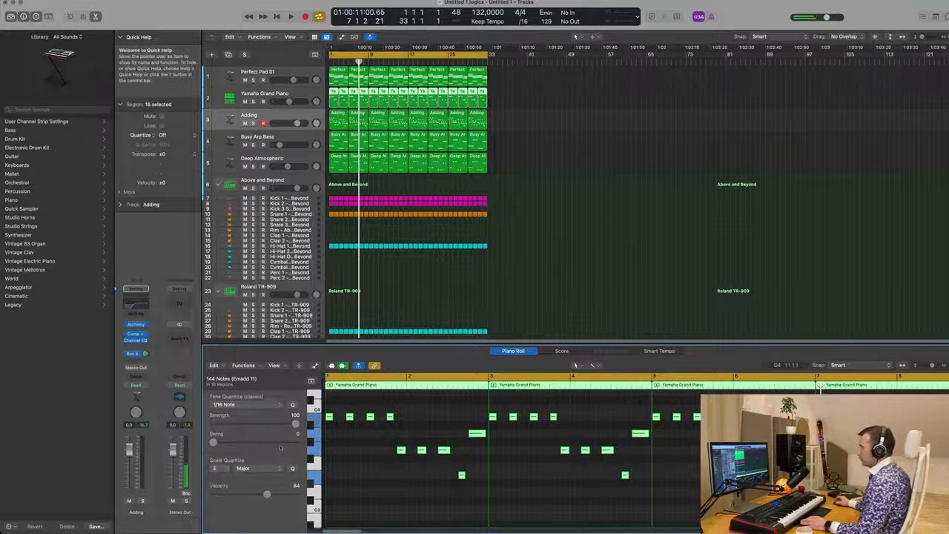
# Step: Play back the arrangement, select the Adding regions and lower the Adding track's volume
pyautogui.press('space')
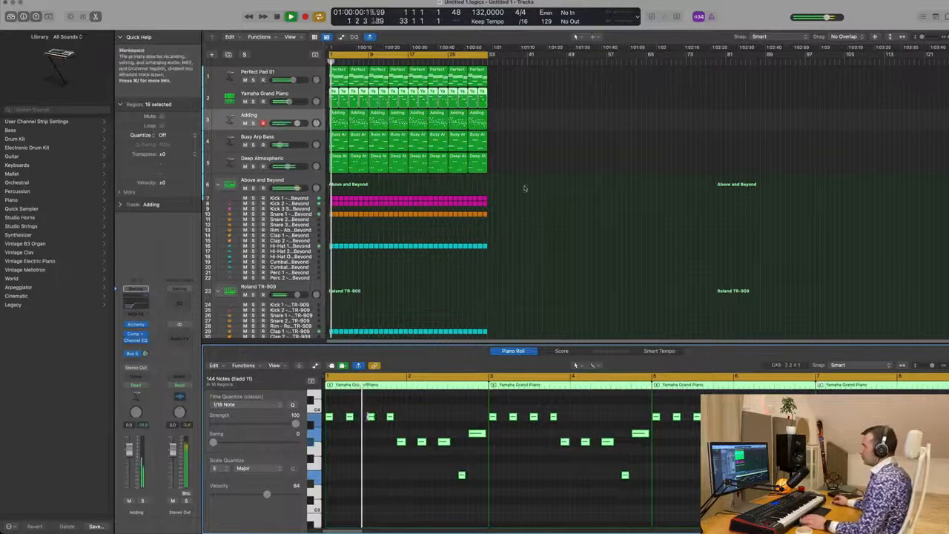
pyautogui.click(561, 227)
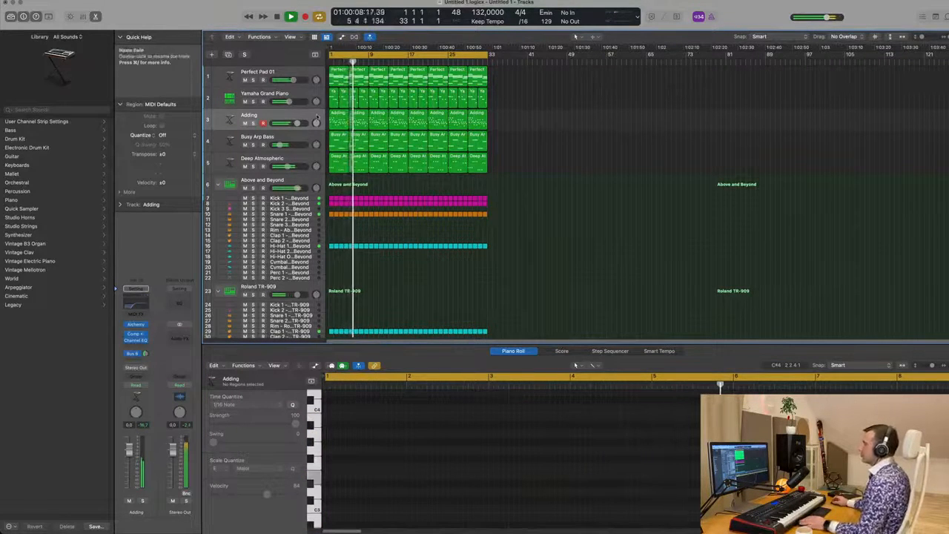
pyautogui.click(318, 117)
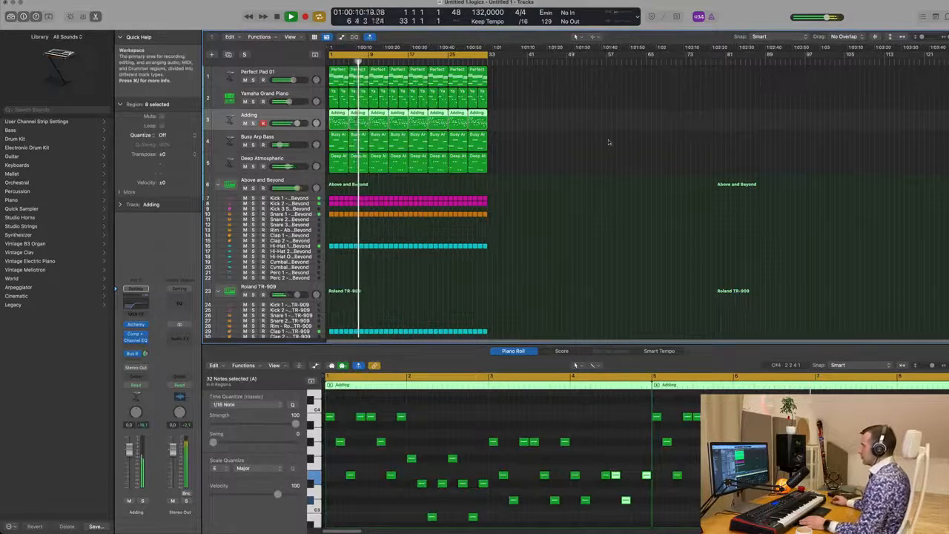
pyautogui.press('super+Right')
pyautogui.press('super+Right')
pyautogui.press('super+Right')
pyautogui.press('super+Right')
pyautogui.press('super+Left')
pyautogui.press('super+Left')
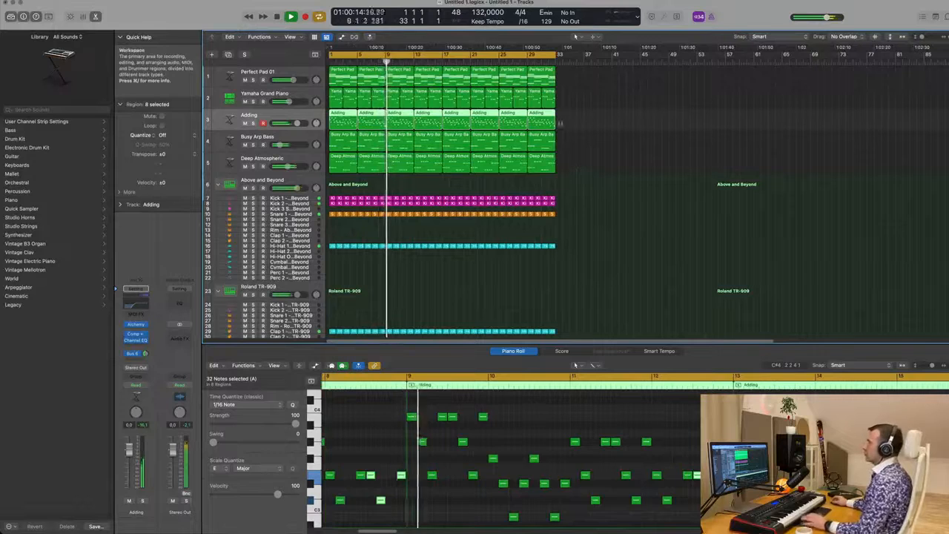
pyautogui.moveTo(297, 123); pyautogui.dragTo(285, 102)
pyautogui.press('Return')
# Step: Mute and unmute the Yamaha Grand Piano track, then mute the Adding track during playback
pyautogui.click(244, 102)
pyautogui.press('Return')
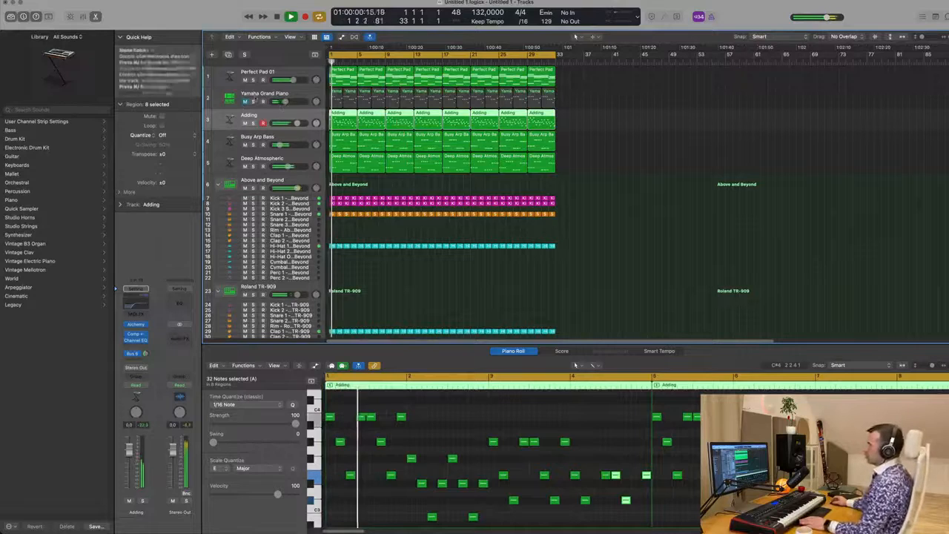
pyautogui.click(244, 101)
pyautogui.press('Return')
pyautogui.click(244, 124)
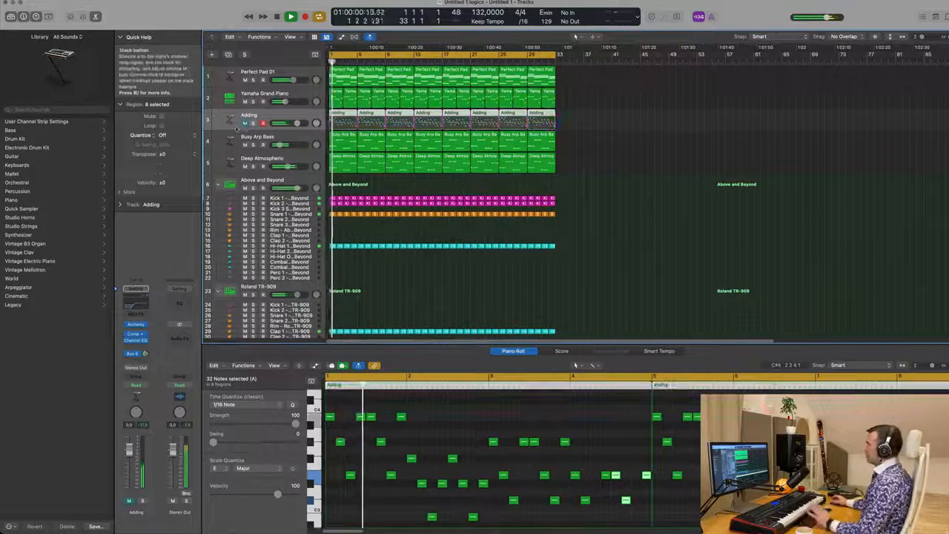
pyautogui.scroll(3, 643, 161)
pyautogui.scroll(-2, 642, 161)
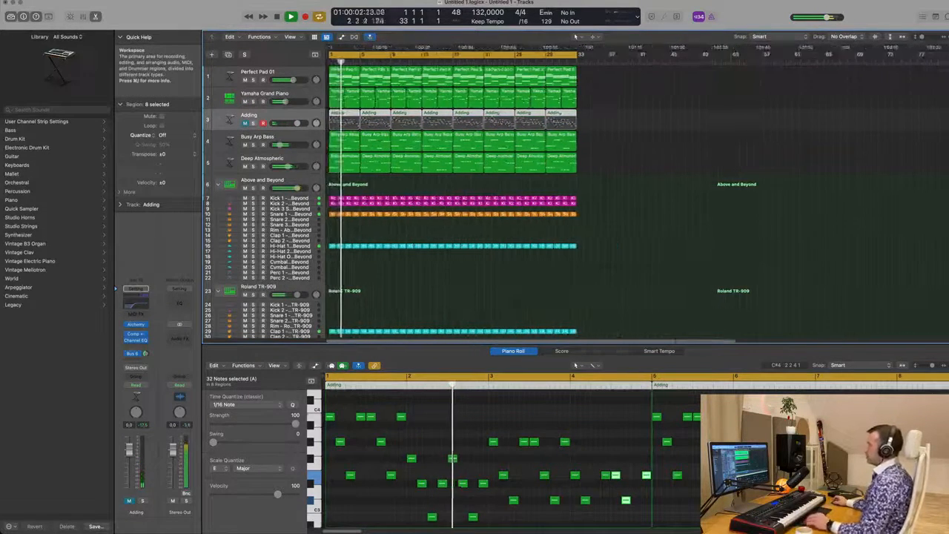
# Step: Duplicate the Perfect Pad 01 track and place a copy of its region at bar 1 on the new track
pyautogui.click(289, 77)
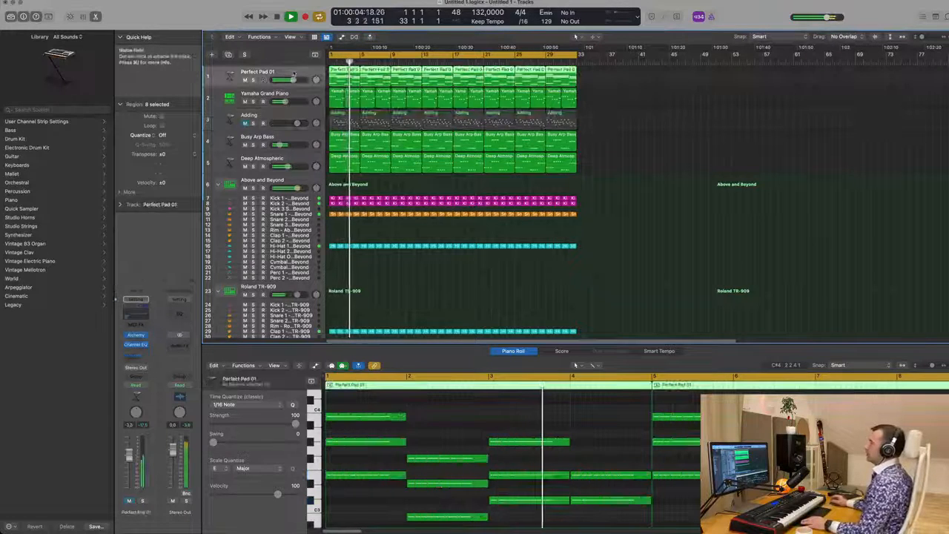
pyautogui.press('Return')
pyautogui.click(228, 54)
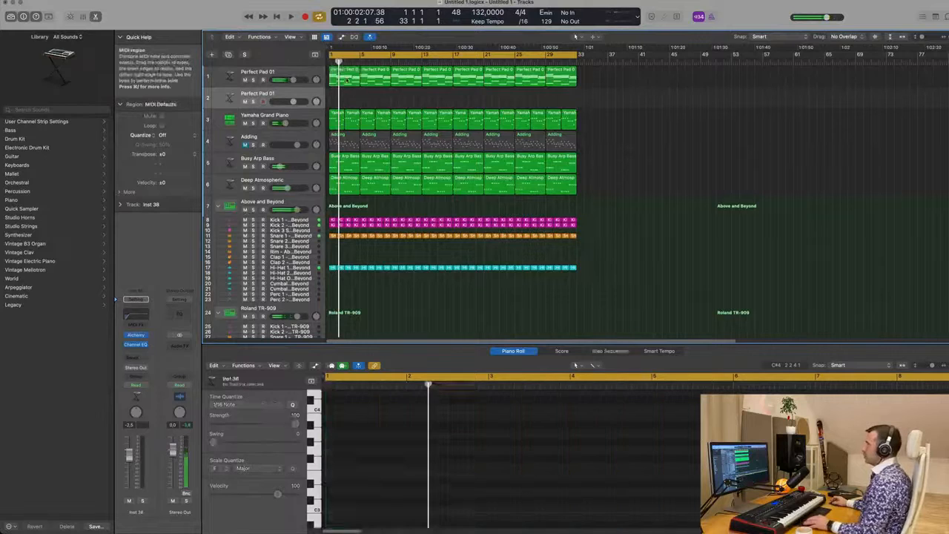
pyautogui.moveTo(346, 94); pyautogui.dragTo(349, 98)
pyautogui.press('Return')
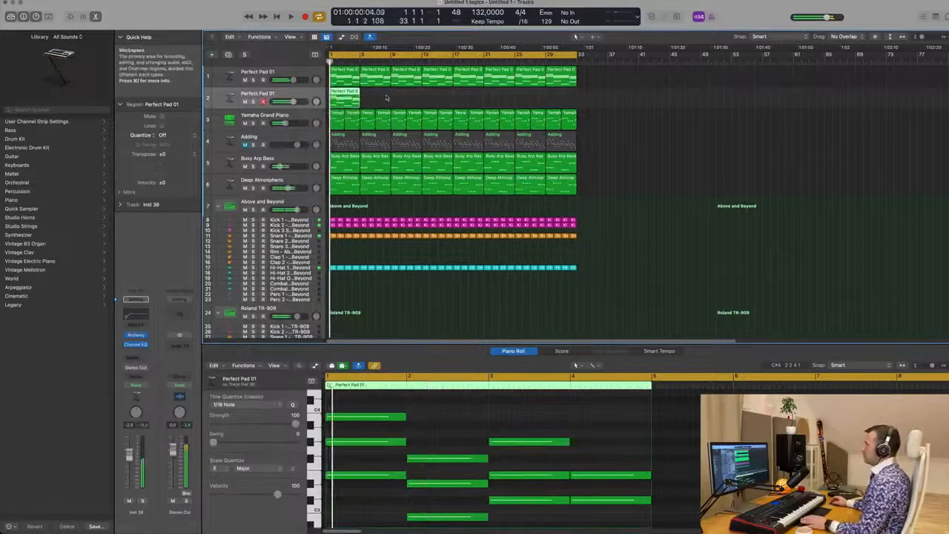
# Step: Select all notes in the duplicated pad region and shorten them into short stabs, then play it back
pyautogui.scroll(-1, 447, 428)
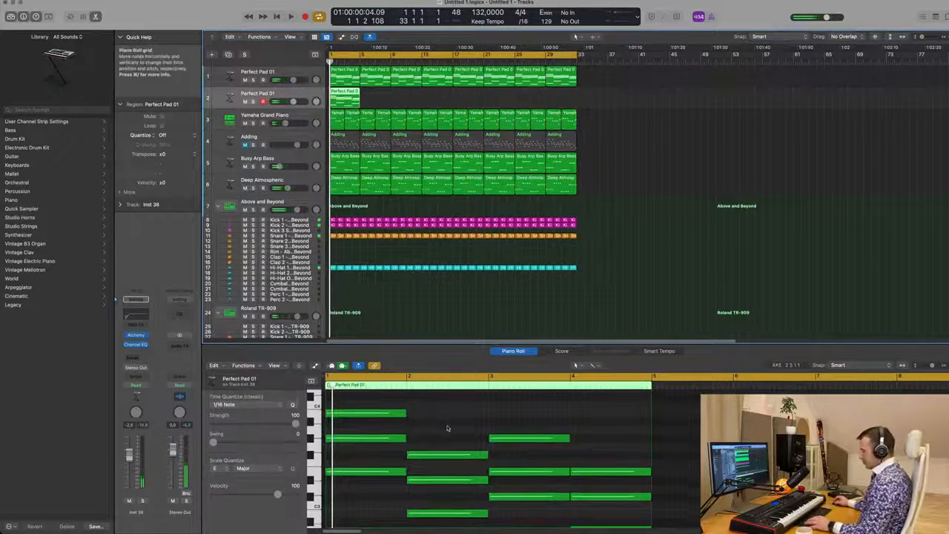
pyautogui.press('super+a')
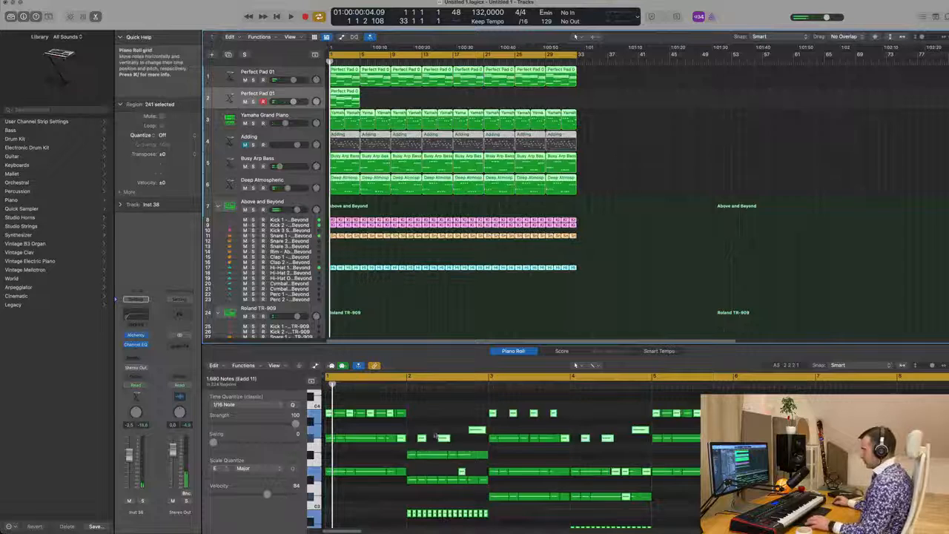
pyautogui.click(674, 229)
pyautogui.click(343, 101)
pyautogui.click(452, 411)
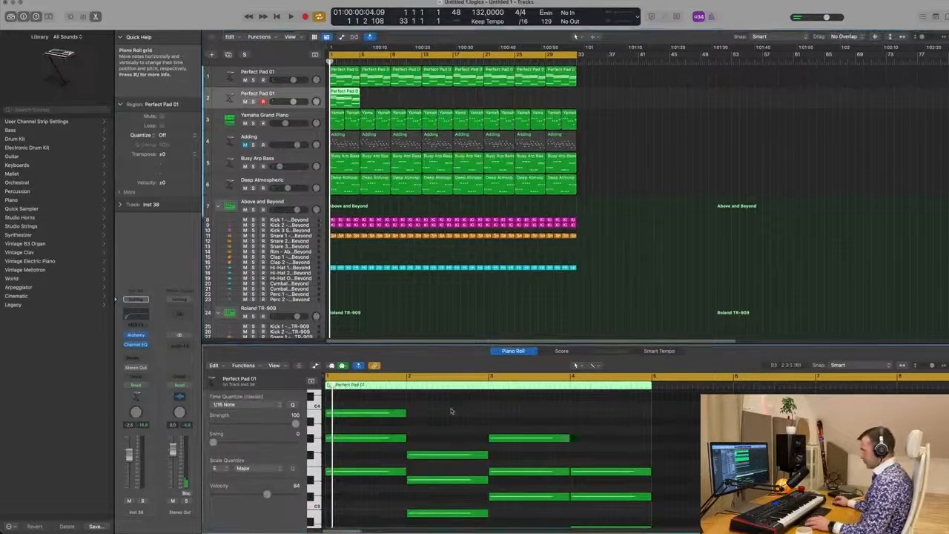
pyautogui.press('super+a')
pyautogui.moveTo(405, 413); pyautogui.dragTo(333, 413)
pyautogui.press('space')
# Step: Open the new track's Alchemy instrument and load the Black Diamond preset from the Leads category
pyautogui.scroll(3, 370, 422)
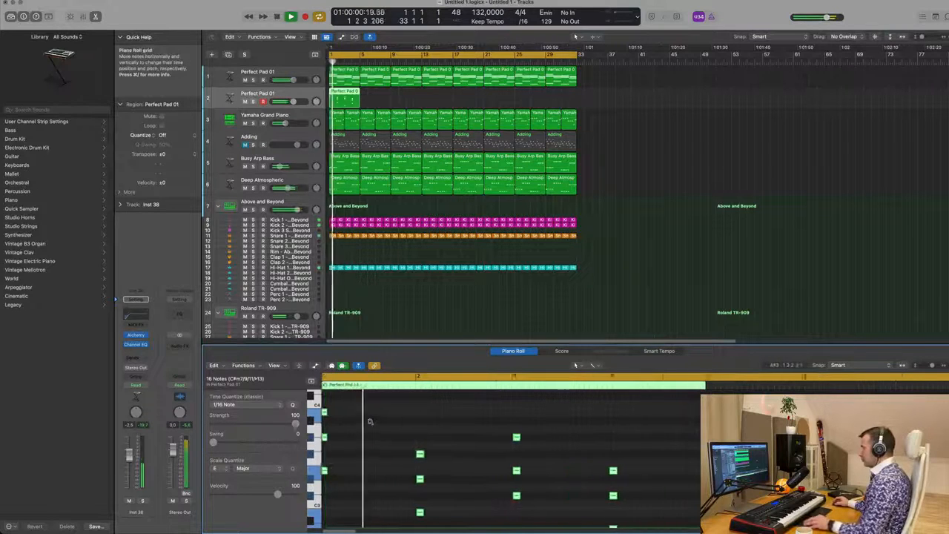
pyautogui.hscroll(-2, 378, 422)
pyautogui.press('space')
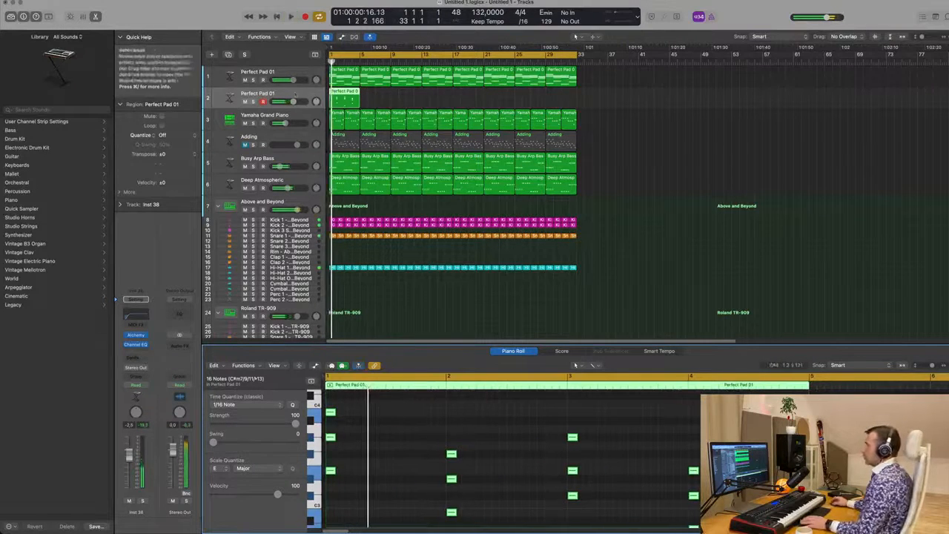
pyautogui.click(135, 336)
pyautogui.moveTo(612, 111); pyautogui.dragTo(599, 109)
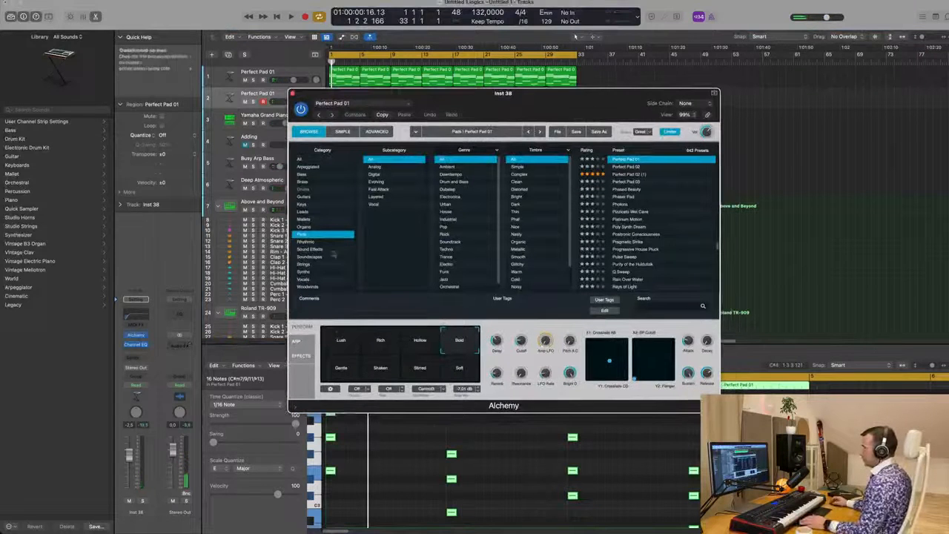
pyautogui.click(303, 212)
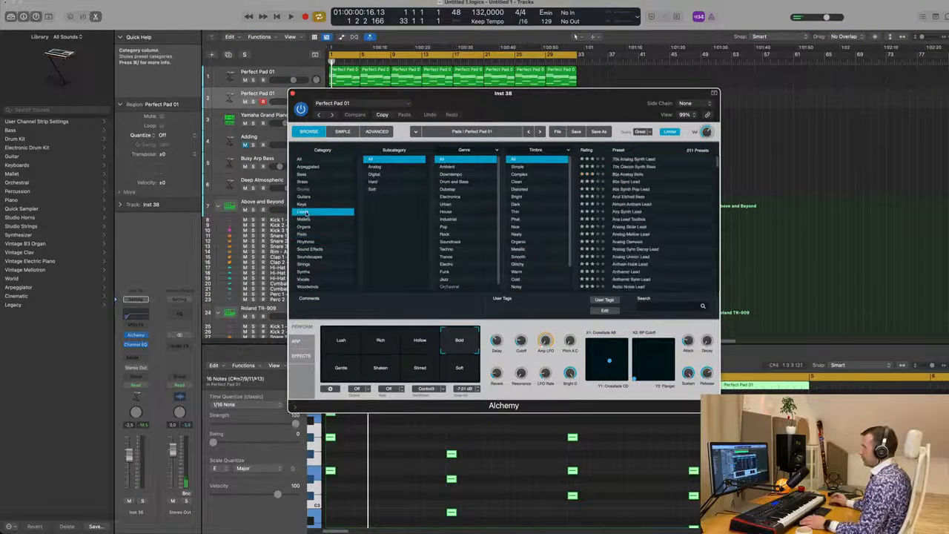
pyautogui.scroll(-5, 675, 216)
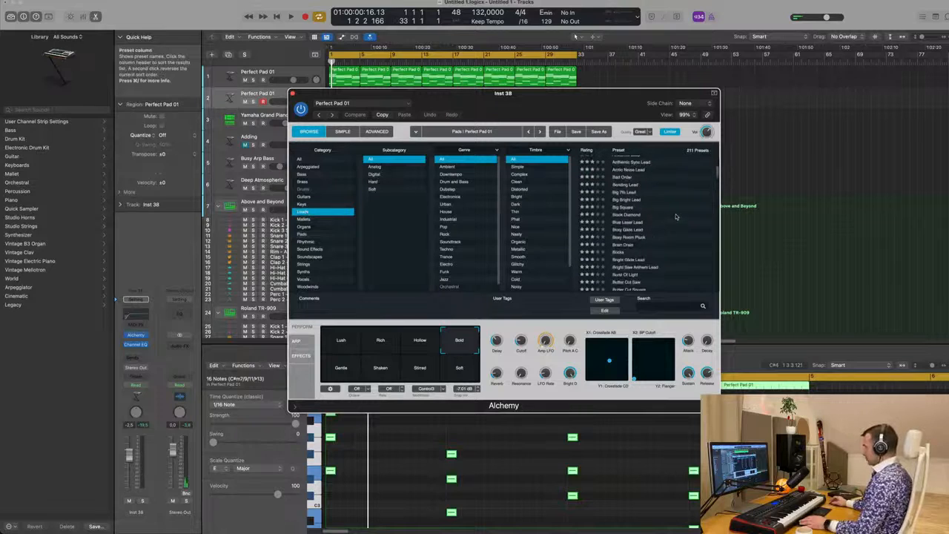
pyautogui.click(626, 215)
# Step: Audition Alchemy's performance snapshots during playback, ending on Sax Pad
pyautogui.press('space')
pyautogui.moveTo(595, 104)
pyautogui.mouseDown()
pyautogui.moveTo(805, 110)
pyautogui.moveTo(579, 103)
pyautogui.mouseUp()
pyautogui.click(372, 352)
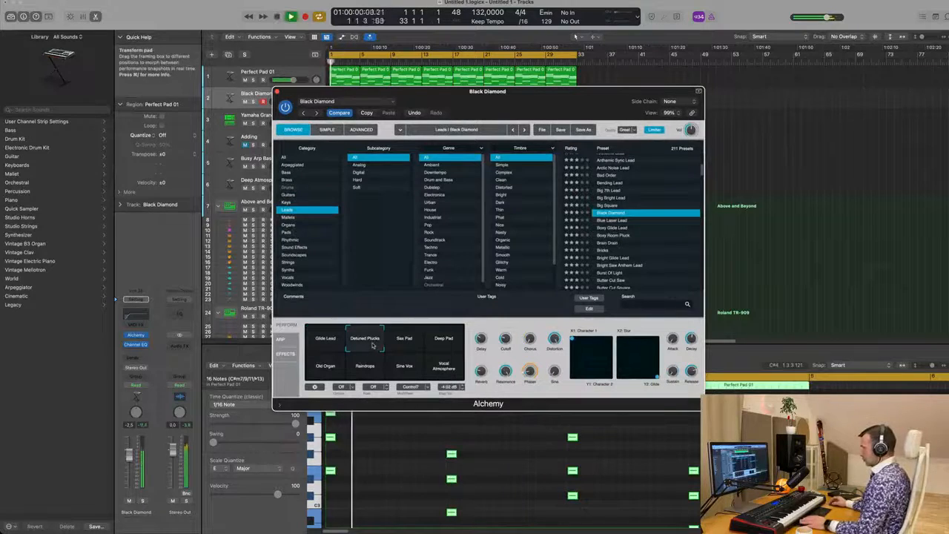
pyautogui.moveTo(502, 106); pyautogui.dragTo(711, 103)
pyautogui.click(614, 335)
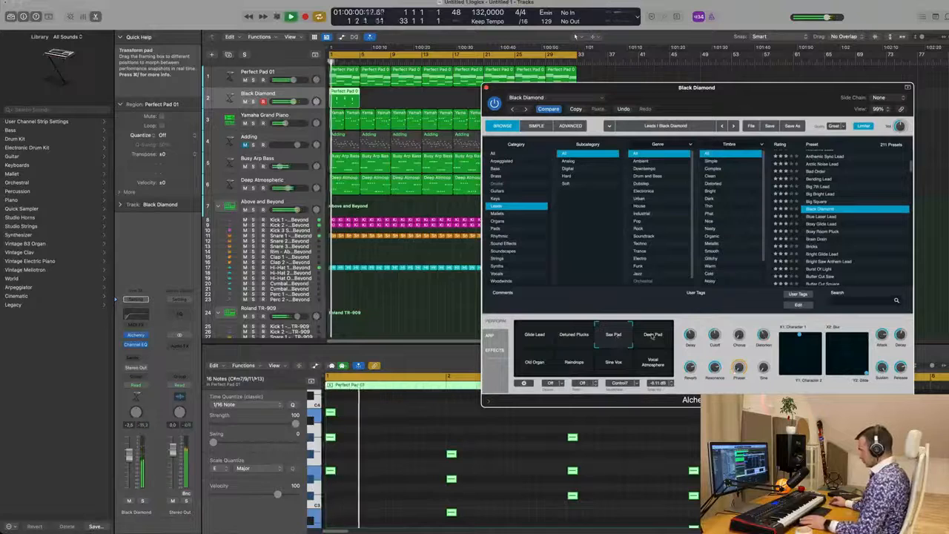
pyautogui.click(653, 336)
pyautogui.click(540, 362)
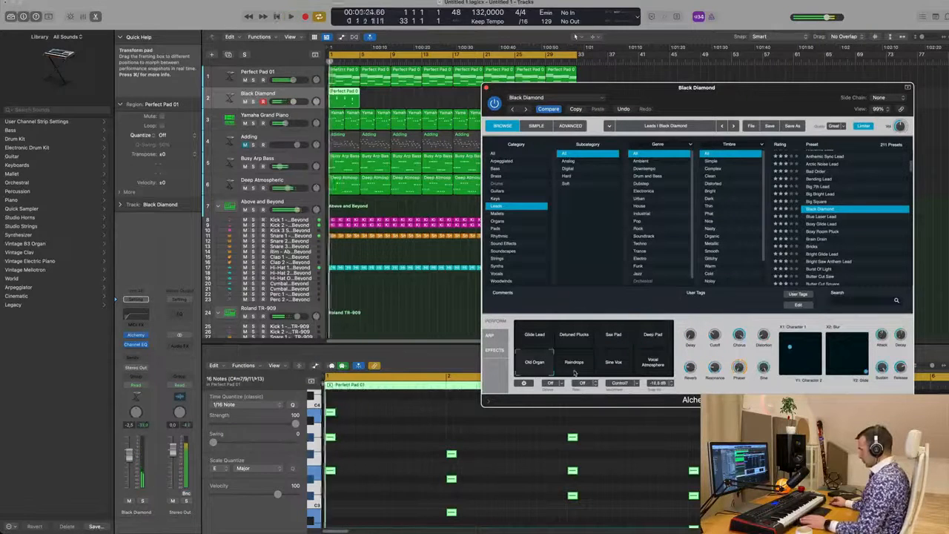
pyautogui.click(574, 363)
pyautogui.click(614, 365)
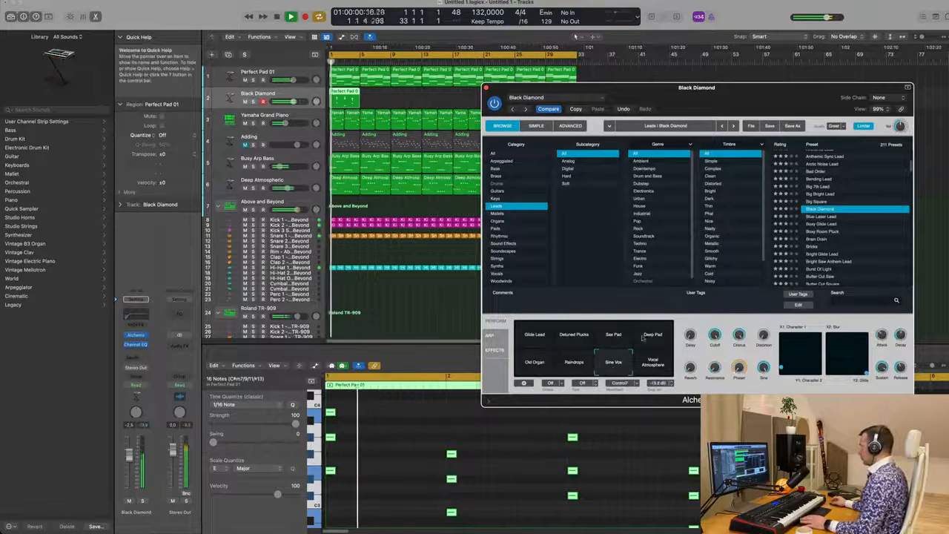
pyautogui.click(616, 335)
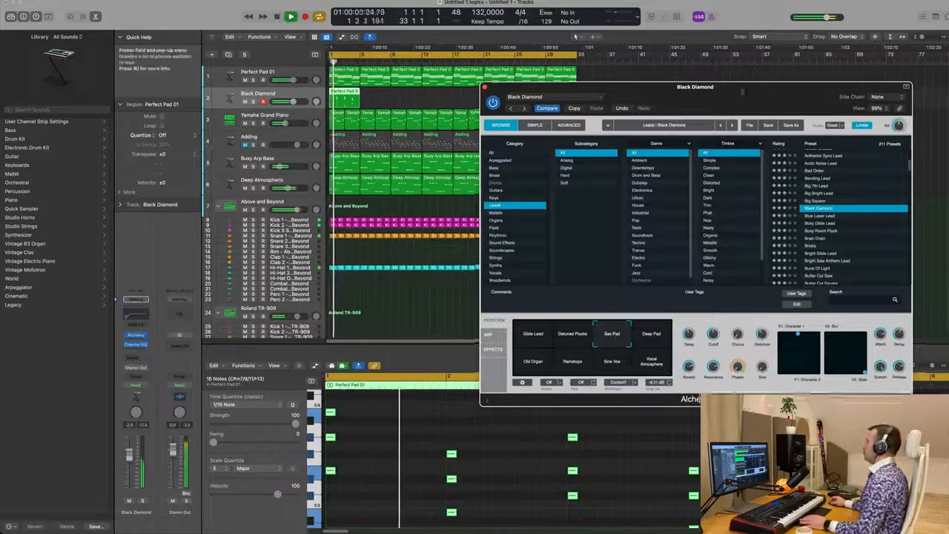
# Step: Audition Alchemy lead presets during playback, settling on Classic Super Saw for the stab track
pyautogui.moveTo(667, 87); pyautogui.dragTo(540, 103)
pyautogui.press('Down')
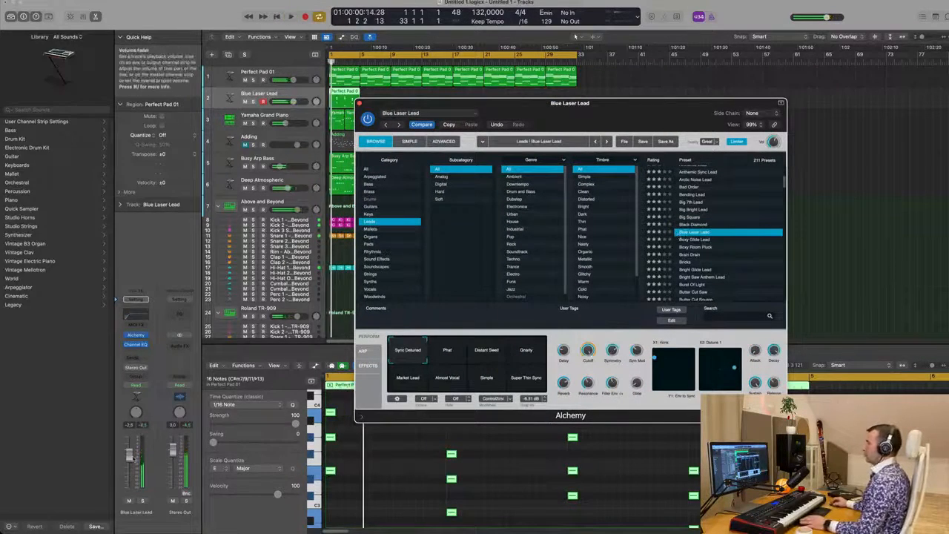
pyautogui.click(574, 35)
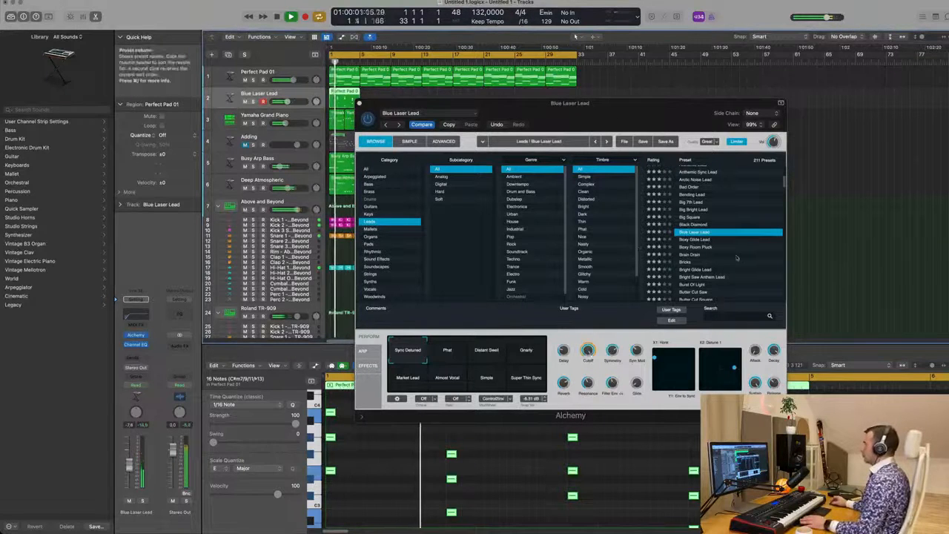
pyautogui.scroll(-3, 735, 257)
pyautogui.click(694, 230)
pyautogui.click(695, 229)
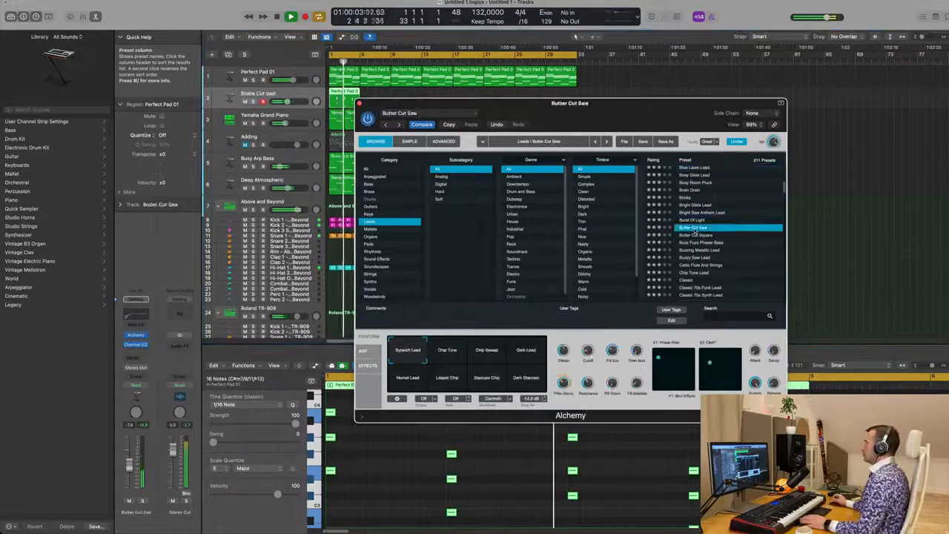
pyautogui.click(695, 221)
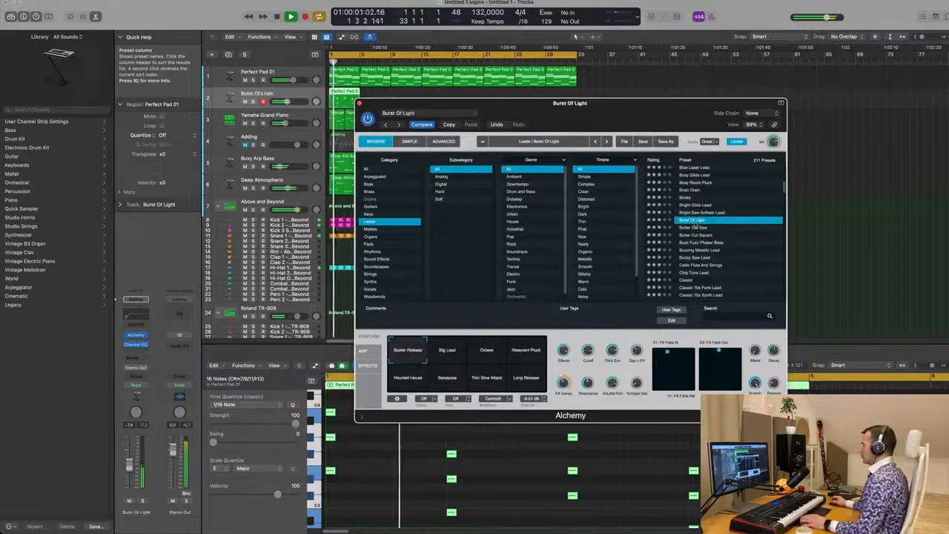
pyautogui.click(698, 243)
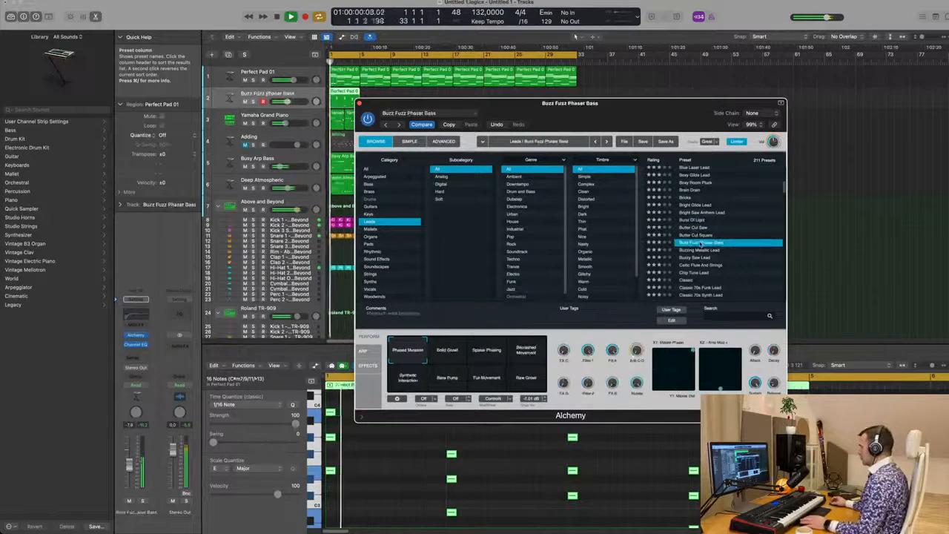
pyautogui.scroll(-2, 725, 259)
pyautogui.click(688, 239)
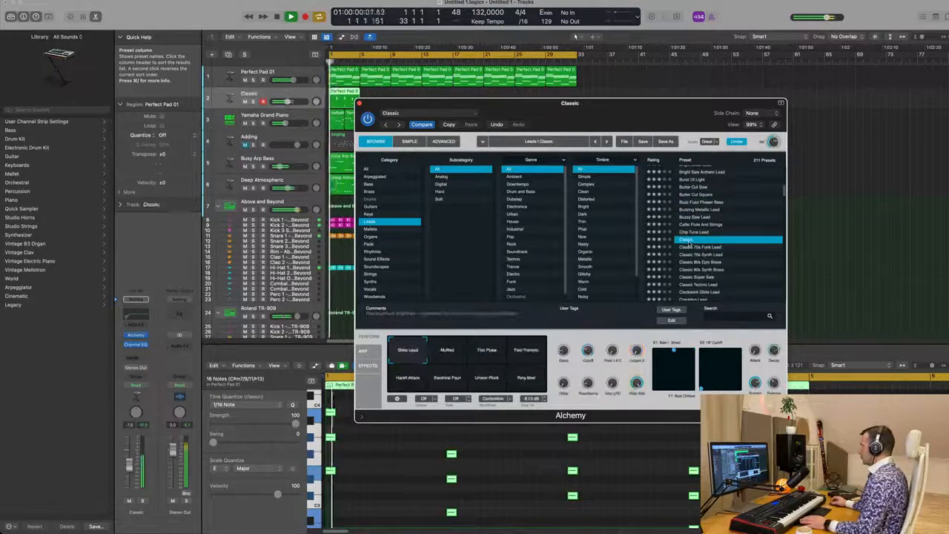
pyautogui.scroll(-2, 717, 247)
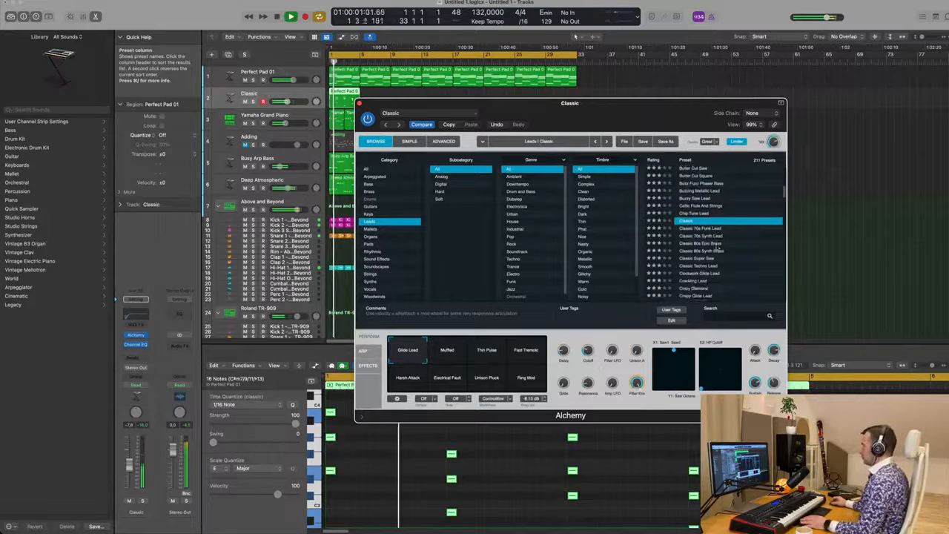
pyautogui.click(482, 358)
pyautogui.scroll(-4, 730, 222)
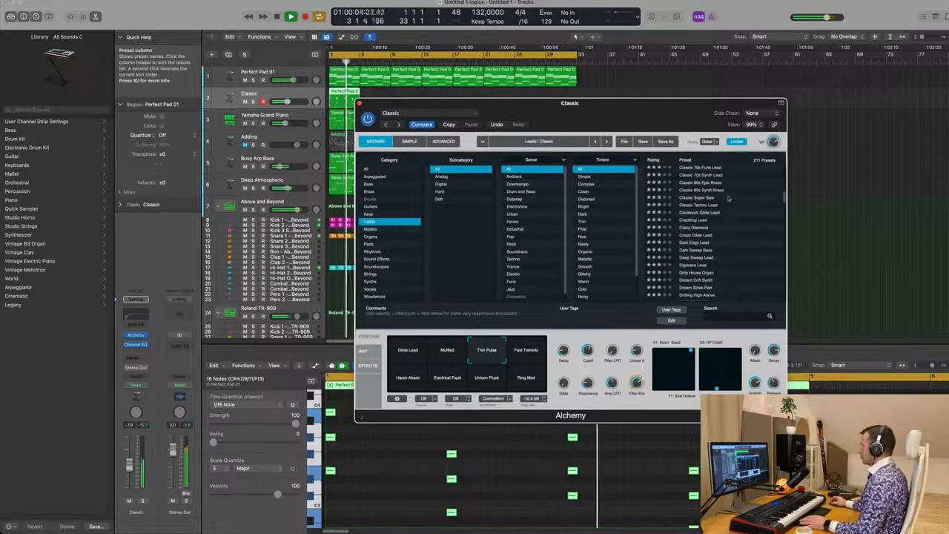
pyautogui.click(691, 190)
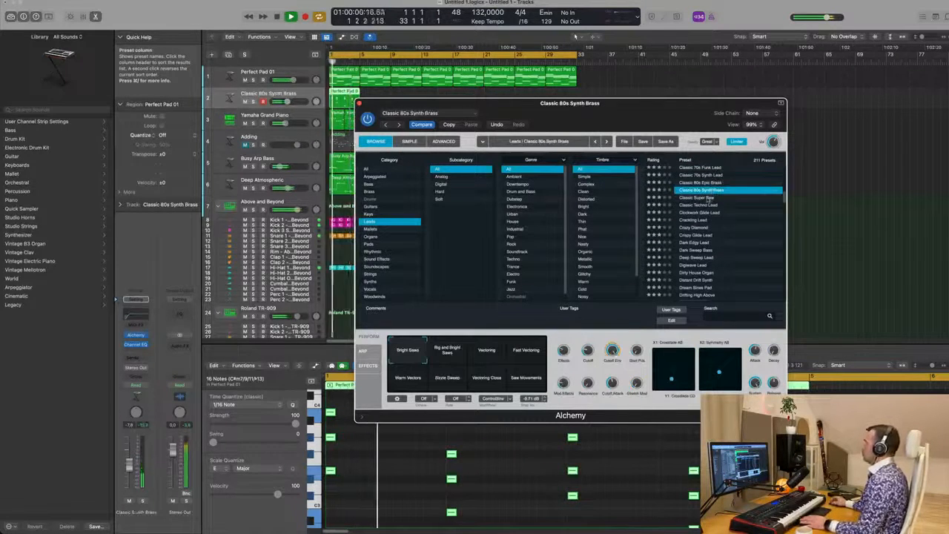
pyautogui.click(710, 198)
pyautogui.moveTo(660, 113); pyautogui.dragTo(794, 73)
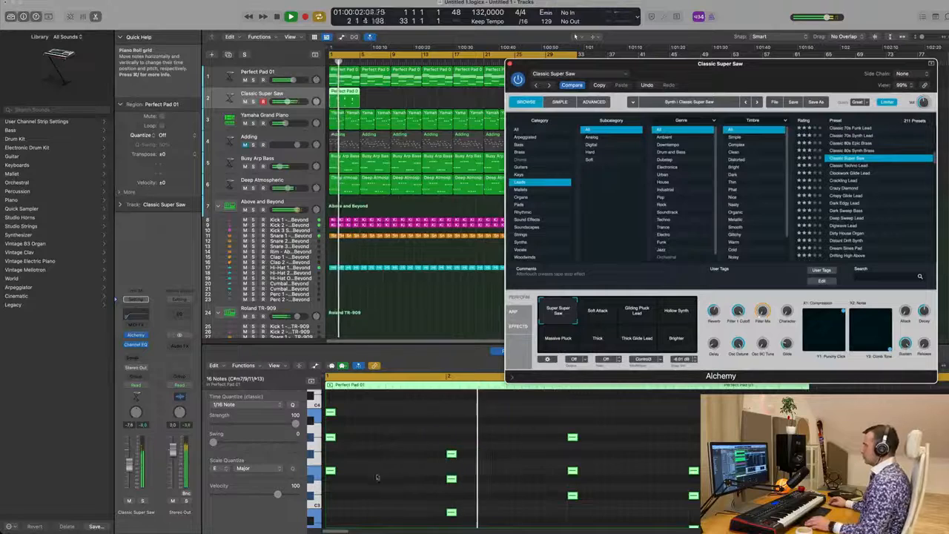
# Step: Copy the stab notes an eighth note later to build a repeating two-hit rhythmic pattern in the region
pyautogui.scroll(-3, 362, 467)
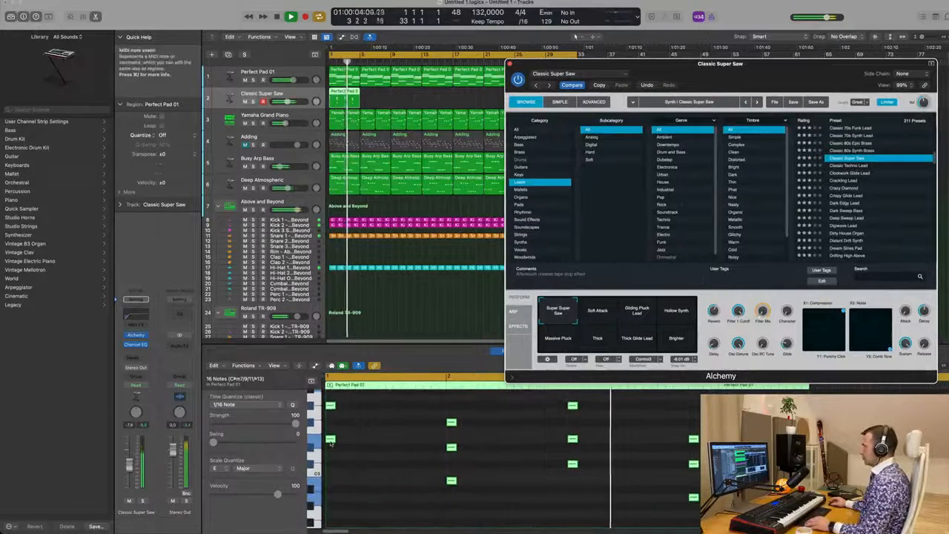
pyautogui.moveTo(332, 442); pyautogui.dragTo(354, 443)
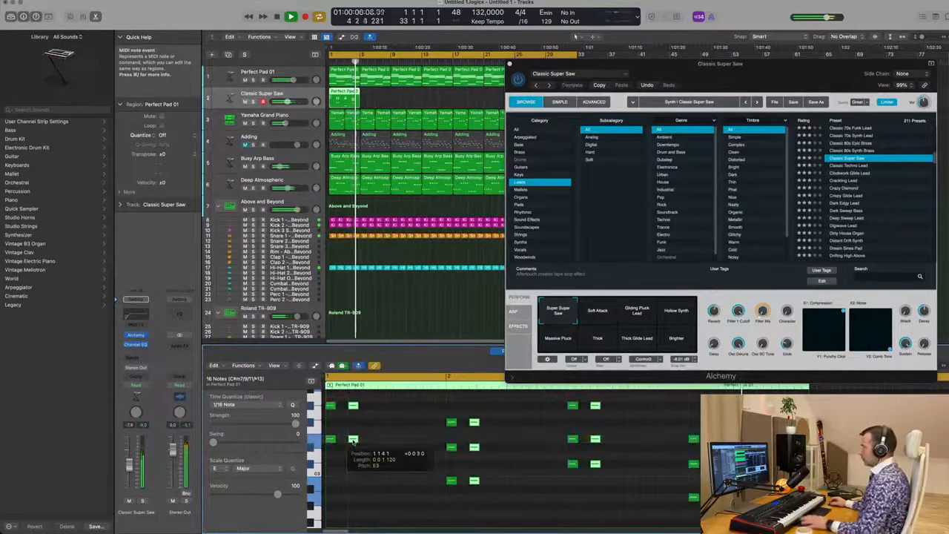
pyautogui.scroll(-2, 391, 453)
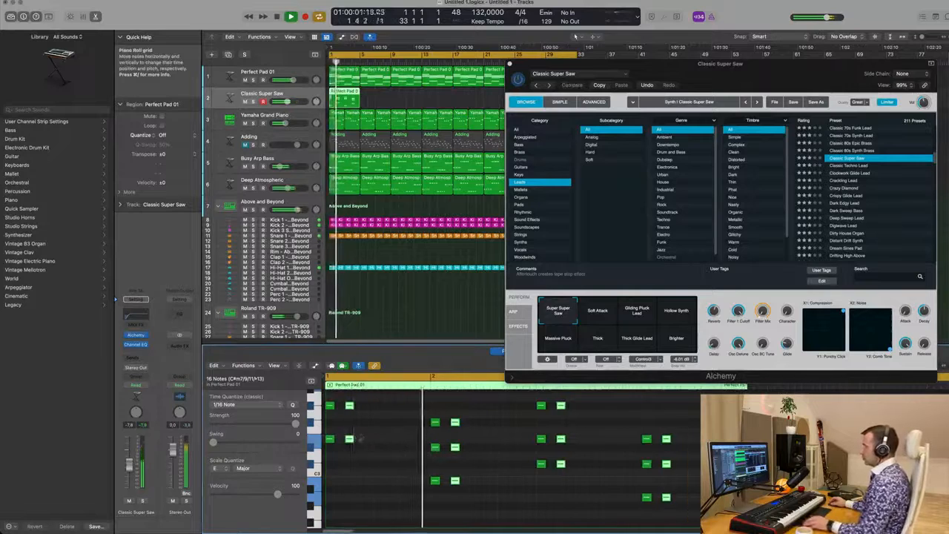
pyautogui.moveTo(352, 439); pyautogui.dragTo(383, 446)
pyautogui.scroll(-2, 377, 454)
pyautogui.scroll(-5, 384, 465)
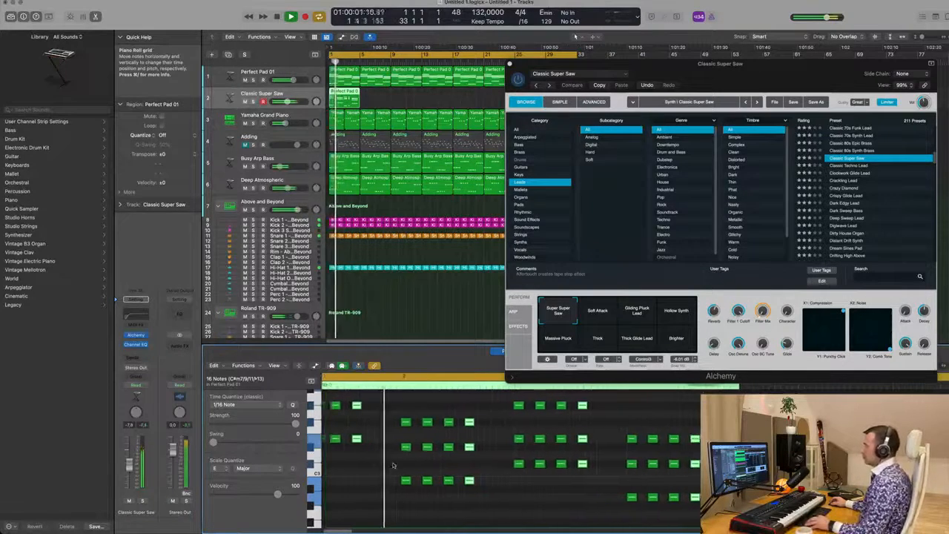
# Step: Repeat the stab region along the stab track up to bar 33
pyautogui.moveTo(780, 70); pyautogui.dragTo(822, 79)
pyautogui.click(340, 97)
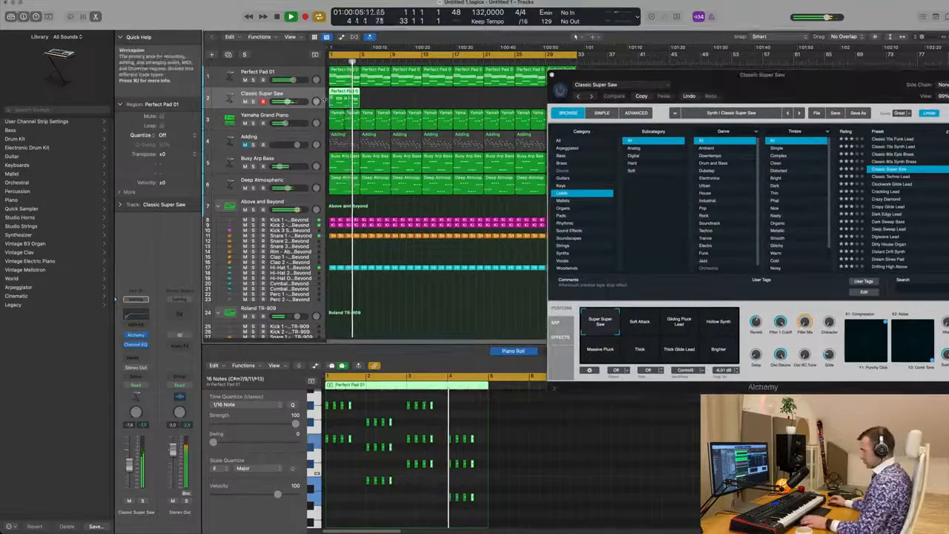
pyautogui.press('super+r')
pyautogui.press('super+r')
pyautogui.press('super+r')
pyautogui.press('super+r')
pyautogui.press('super+r')
pyautogui.press('super+r')
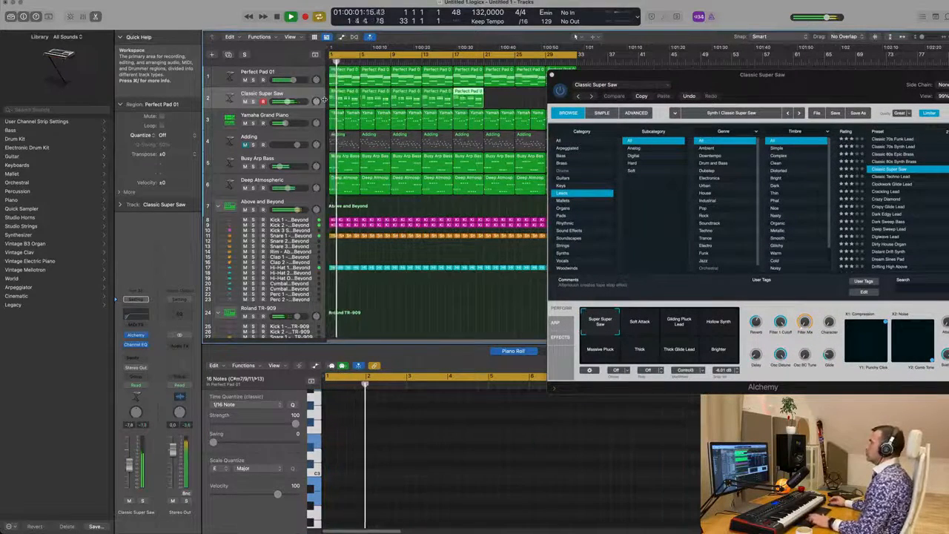
pyautogui.moveTo(672, 79); pyautogui.dragTo(541, 125)
pyautogui.press('super+r')
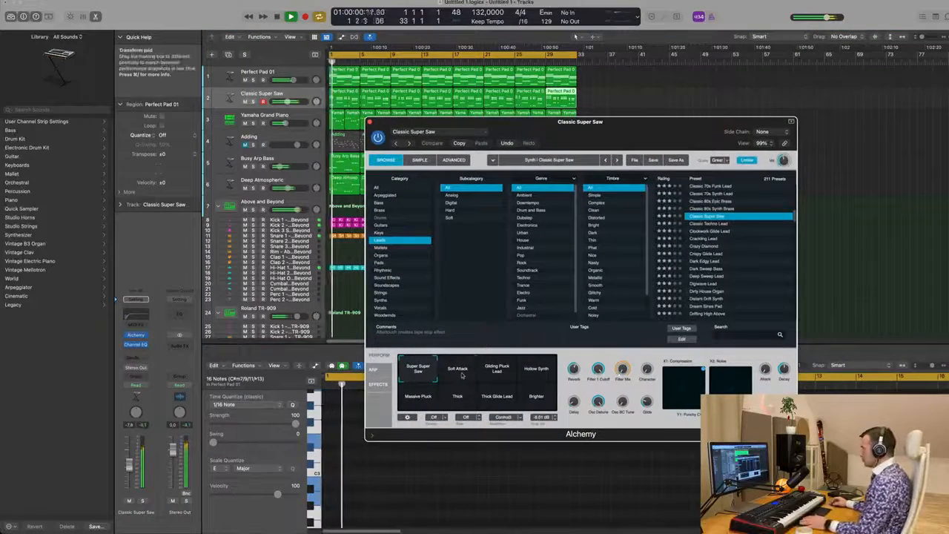
# Step: Audition Alchemy's performance snapshots during playback, ending on Super Super Saw
pyautogui.click(503, 373)
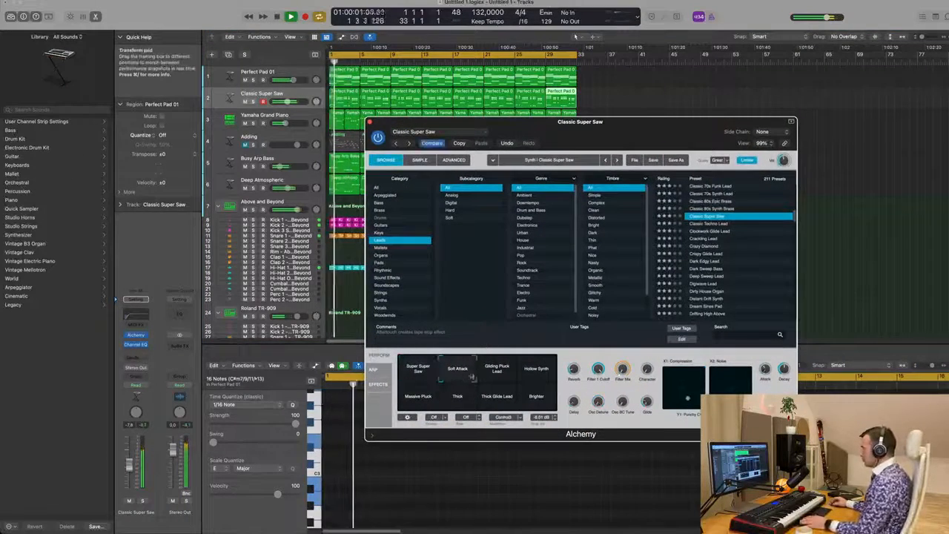
pyautogui.click(533, 378)
pyautogui.click(407, 397)
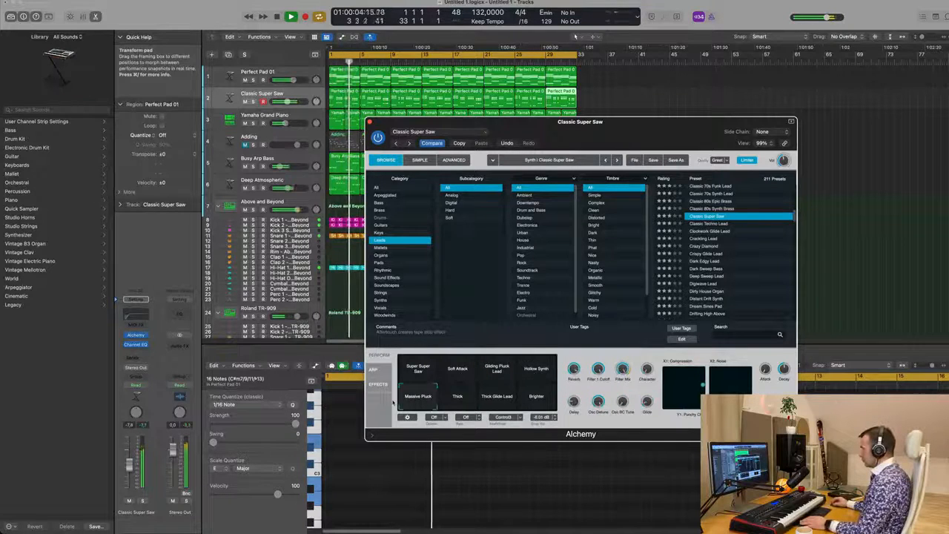
pyautogui.press('space')
pyautogui.click(445, 403)
pyautogui.click(513, 405)
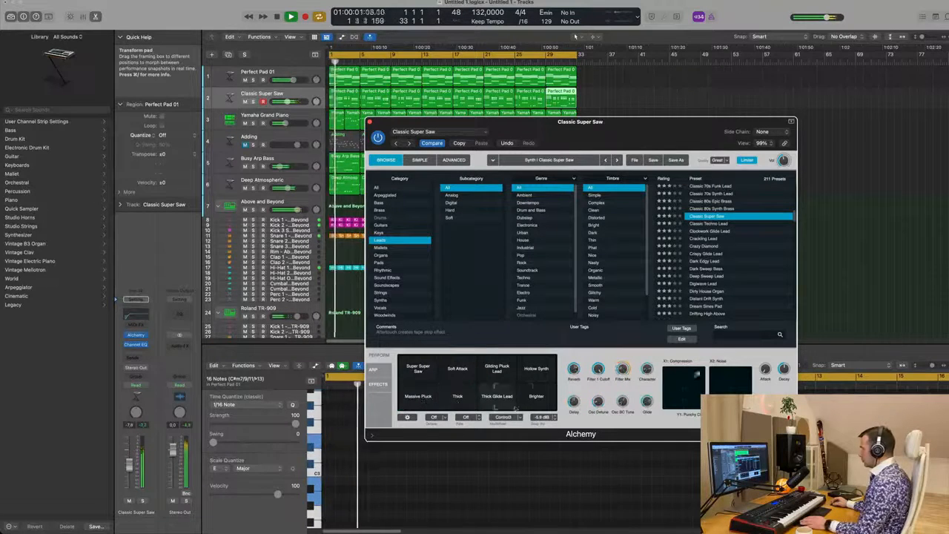
pyautogui.click(537, 408)
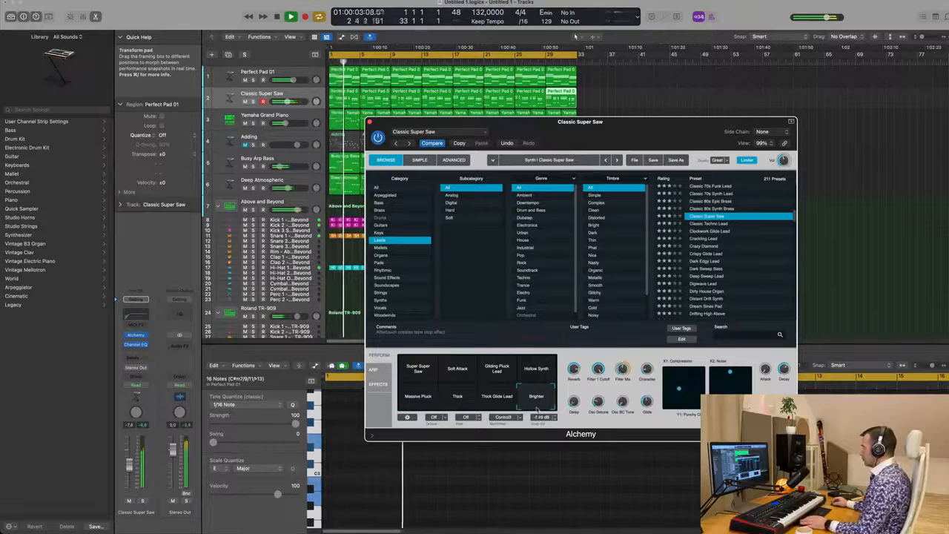
pyautogui.click(405, 364)
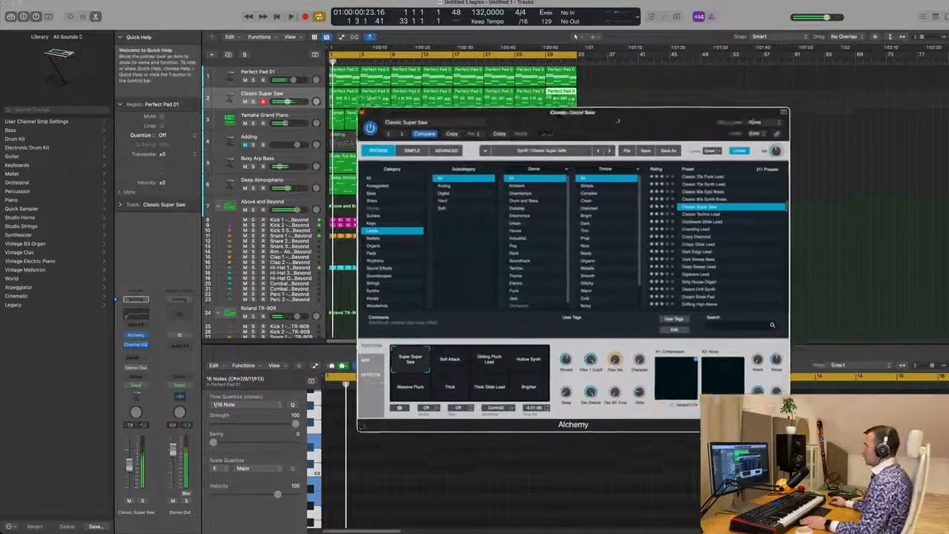
# Step: Play back the arrangement to hear the stab layer against the other tracks
pyautogui.moveTo(617, 121); pyautogui.dragTo(673, 127)
pyautogui.press('space')
pyautogui.press('space')
pyautogui.press('space')
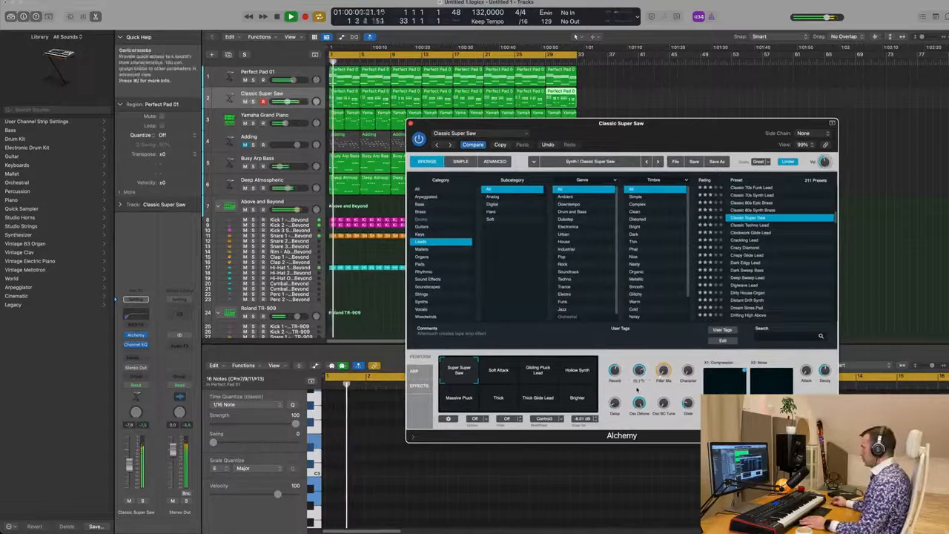
pyautogui.press('space')
pyautogui.press('space')
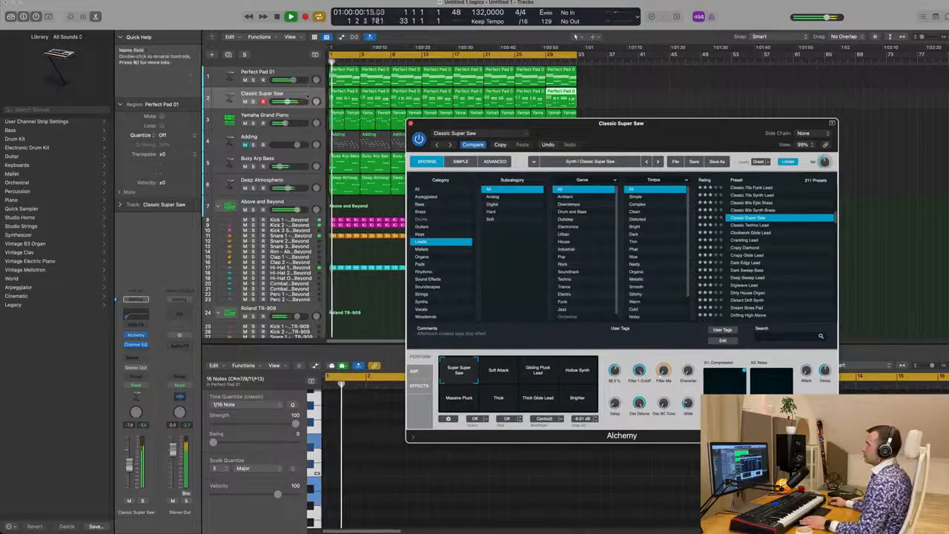
pyautogui.click(282, 94)
pyautogui.press('space')
pyautogui.press('space')
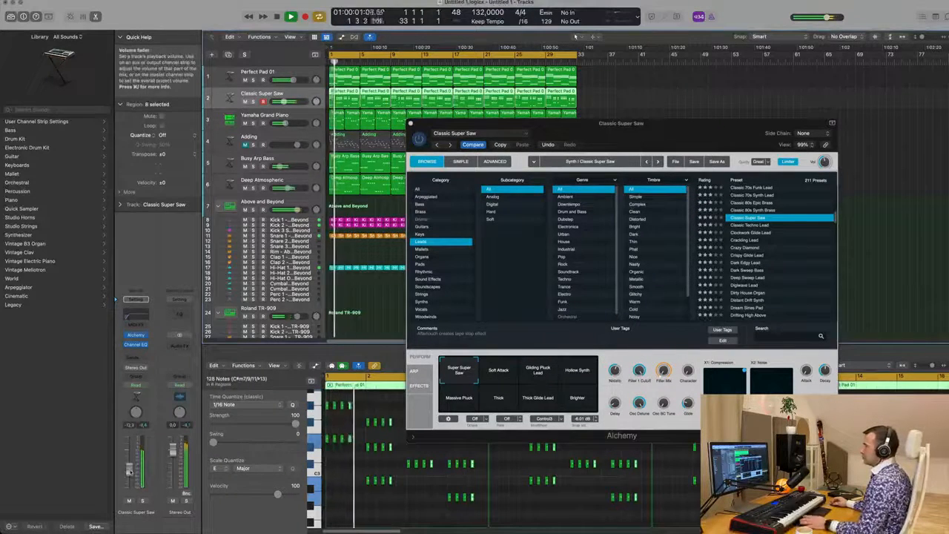
# Step: Add a send from the stab track to Bus 6 reverb and set its send level
pyautogui.click(135, 357)
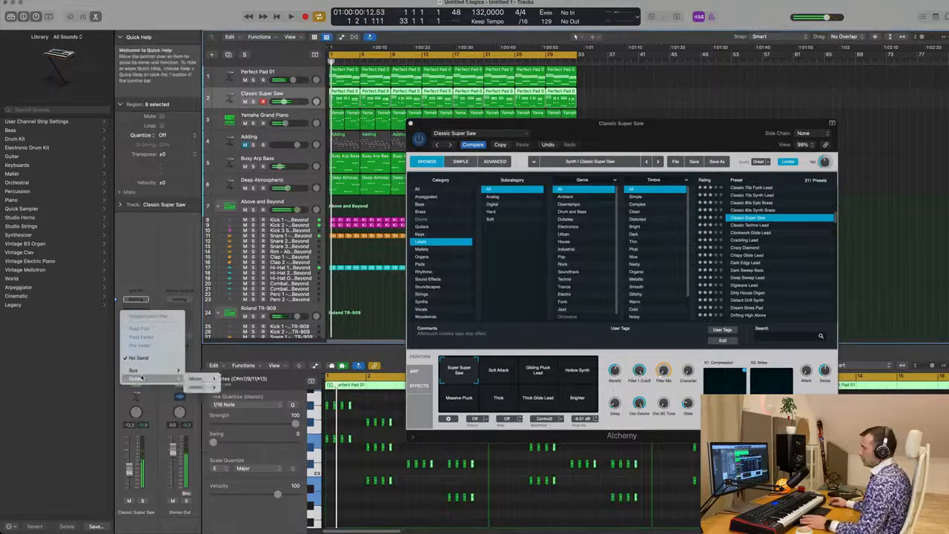
pyautogui.moveTo(141, 371)
pyautogui.click(214, 255)
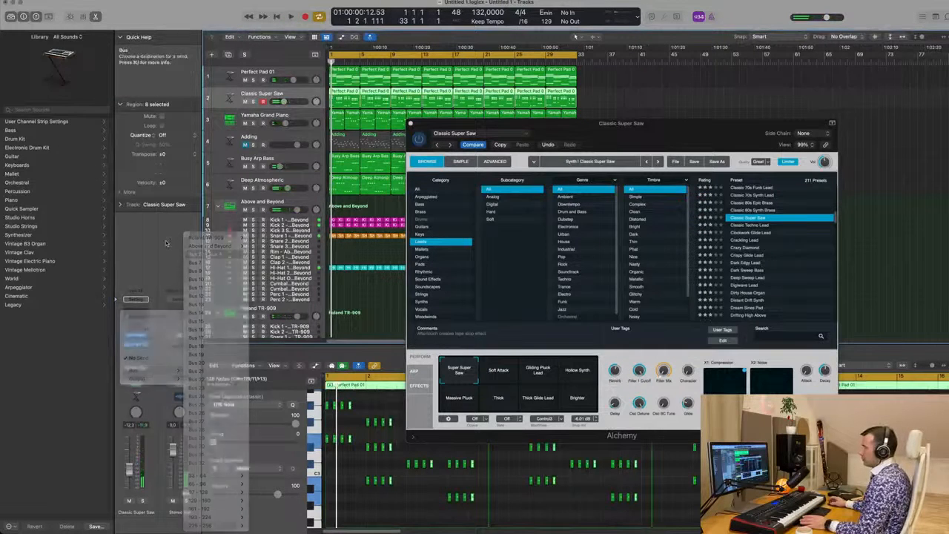
pyautogui.press('Return')
pyautogui.moveTo(152, 346); pyautogui.dragTo(149, 335)
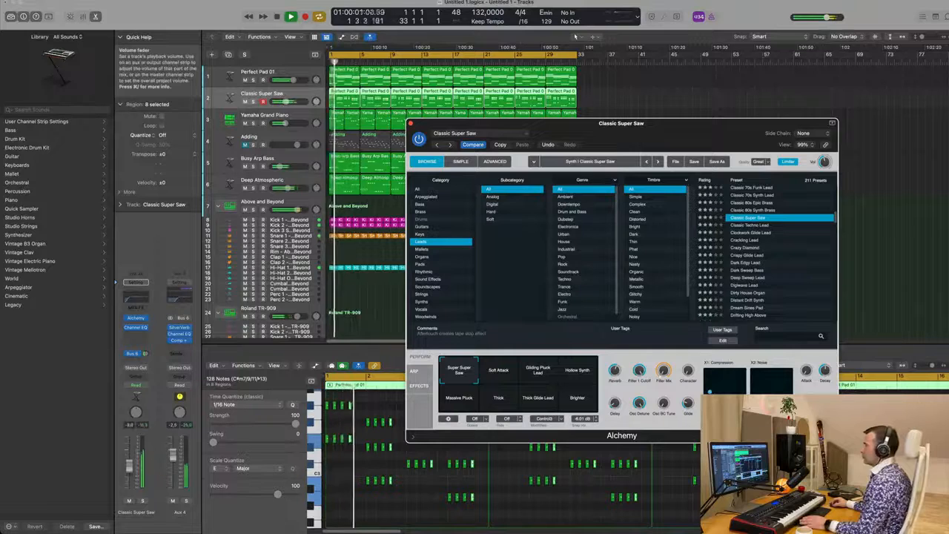
pyautogui.click(129, 466)
pyautogui.click(710, 391)
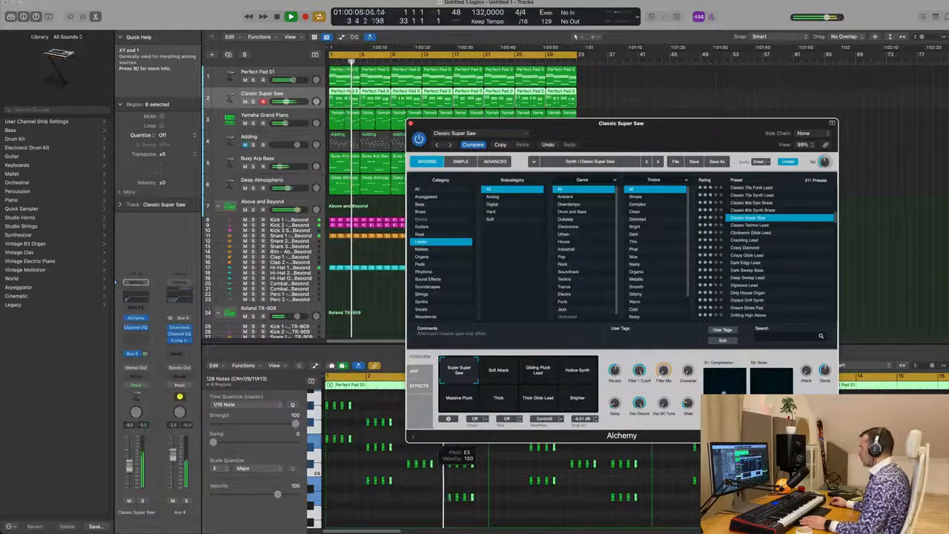
pyautogui.press('Return')
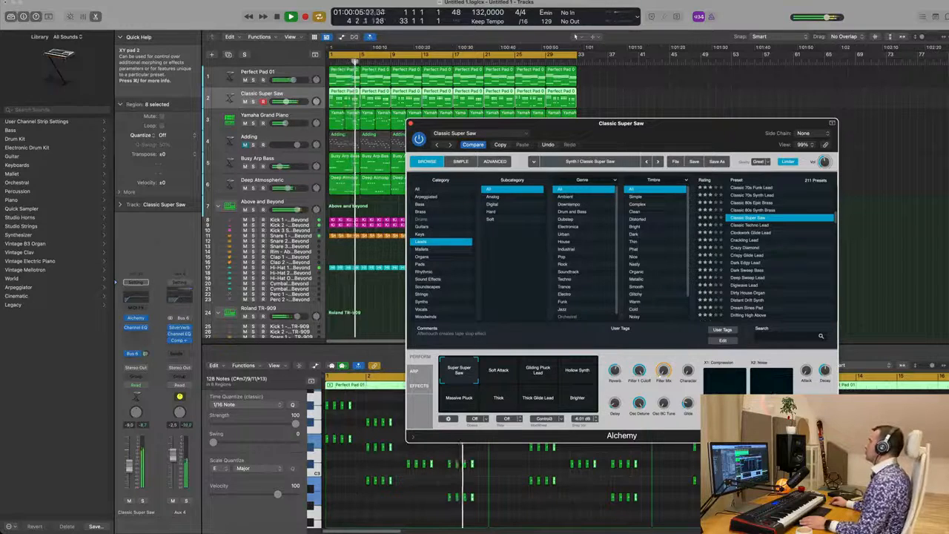
# Step: Close the Alchemy window and play back the arrangement with the new stab layer
pyautogui.press('space')
pyautogui.moveTo(695, 121); pyautogui.dragTo(726, 139)
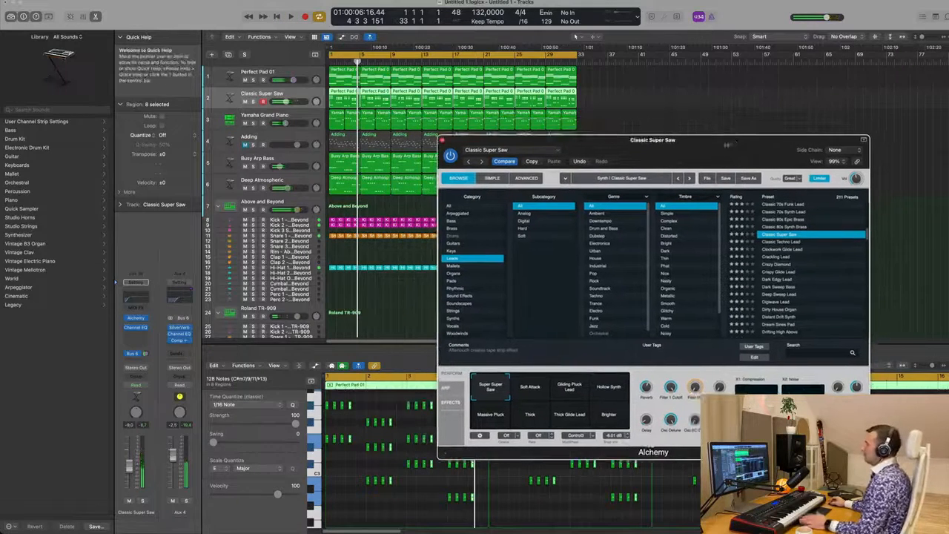
pyautogui.press('space')
pyautogui.press('super+w')
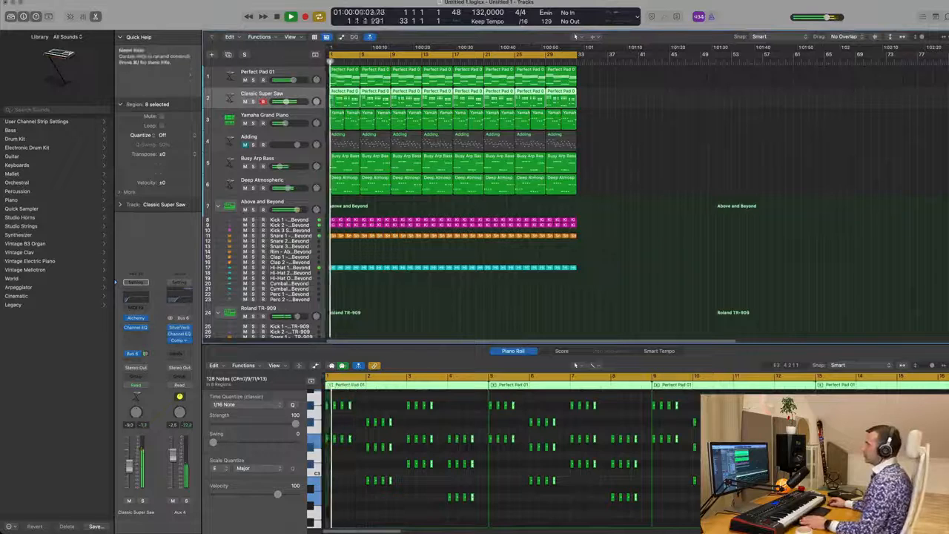
pyautogui.press('space')
pyautogui.press('space')
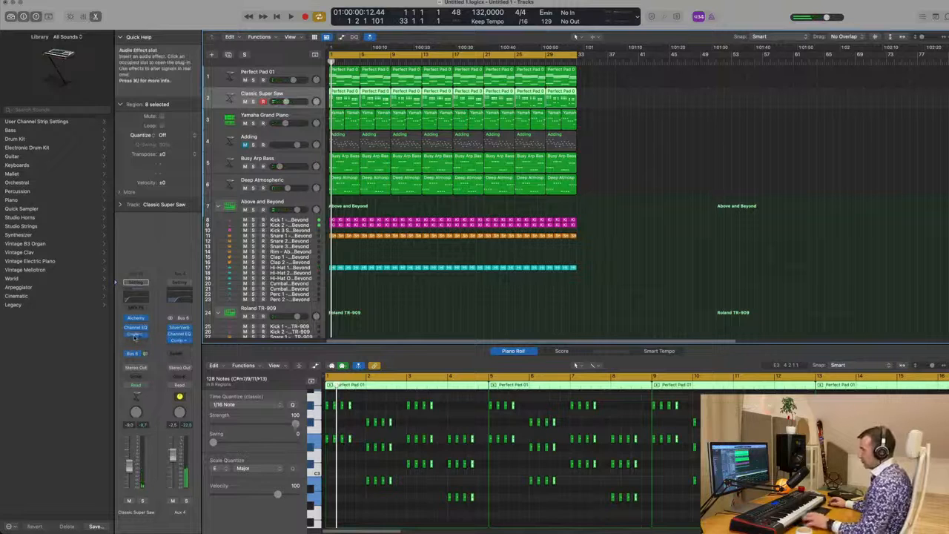
pyautogui.press('space')
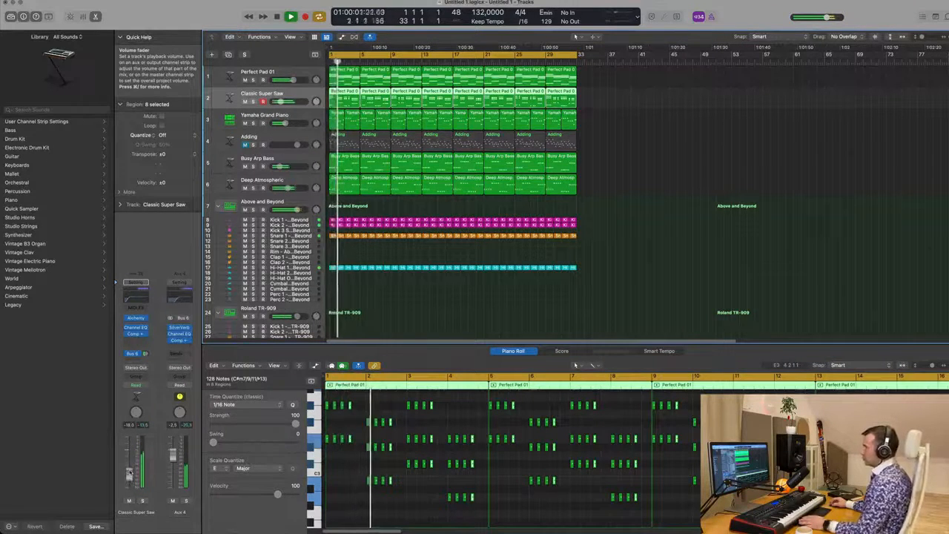
pyautogui.press('space')
pyautogui.press('space')
pyautogui.scroll(5, 377, 412)
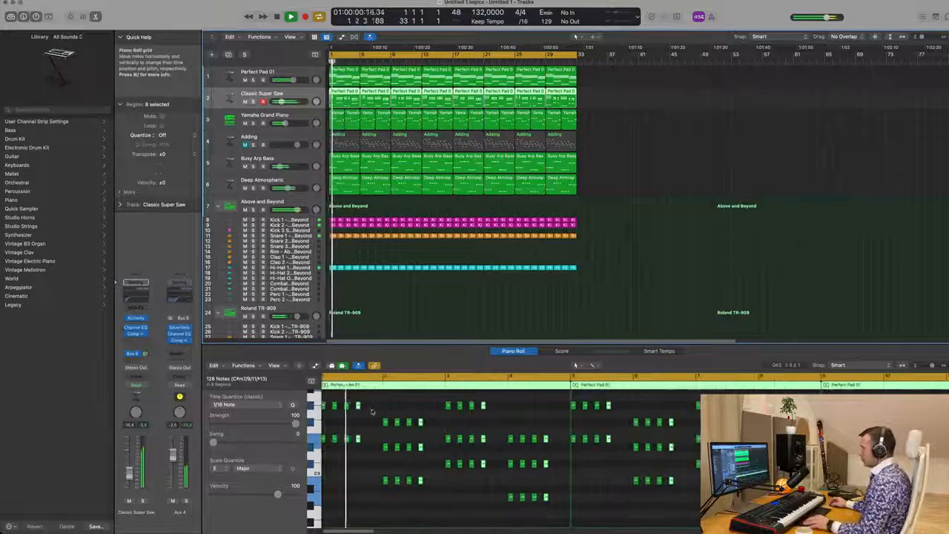
# Step: Nudge one stab note slightly later in the piano roll while auditioning playback
pyautogui.scroll(2, 377, 412)
pyautogui.press('space')
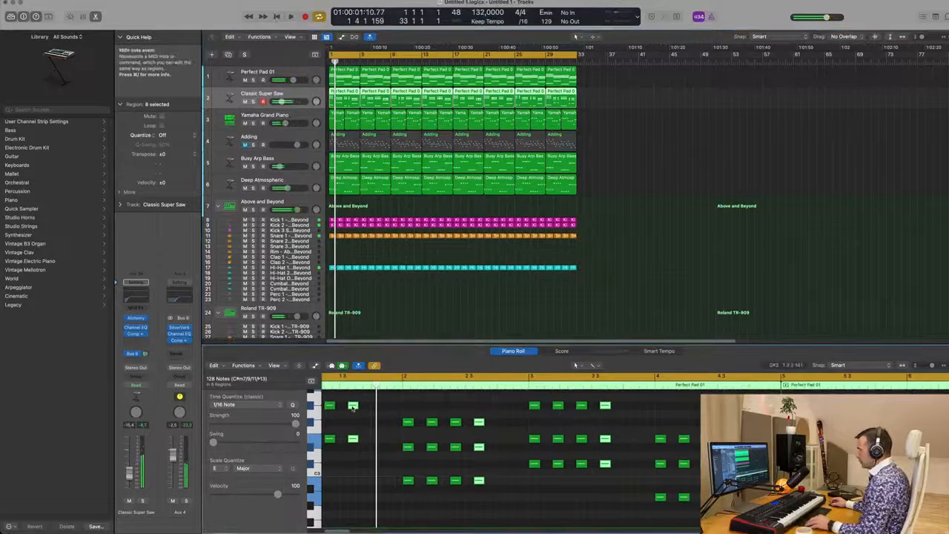
pyautogui.moveTo(353, 406); pyautogui.dragTo(378, 411)
pyautogui.press('space')
# Step: Play through the arrangement while browsing the track list, then return to the start
pyautogui.scroll(-2, 378, 411)
pyautogui.scroll(-4, 362, 417)
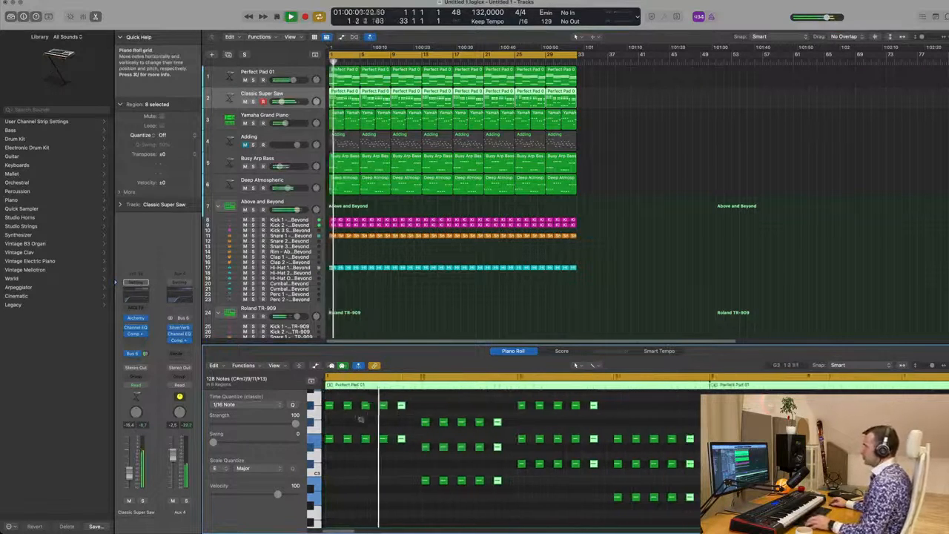
pyautogui.scroll(1, 456, 385)
pyautogui.hscroll(1, 456, 385)
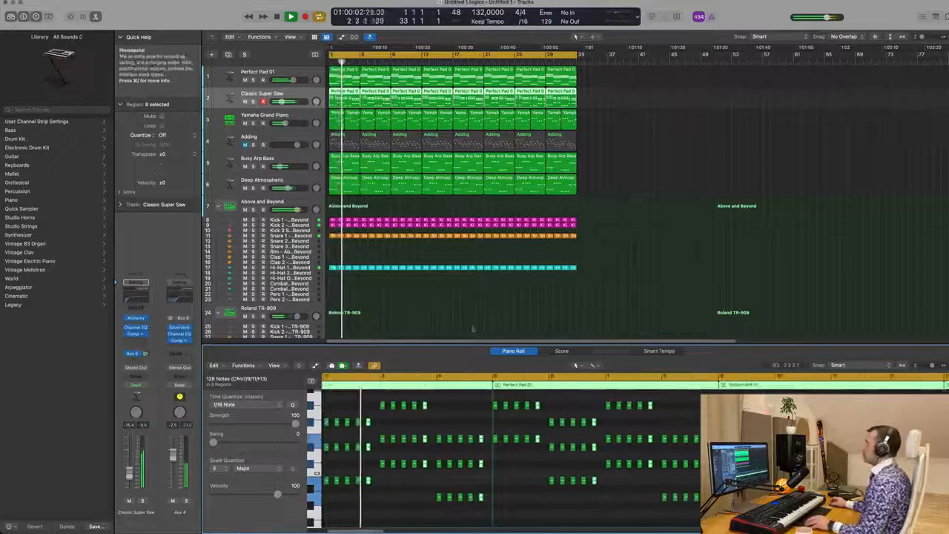
pyautogui.click(465, 316)
pyautogui.scroll(4, 462, 314)
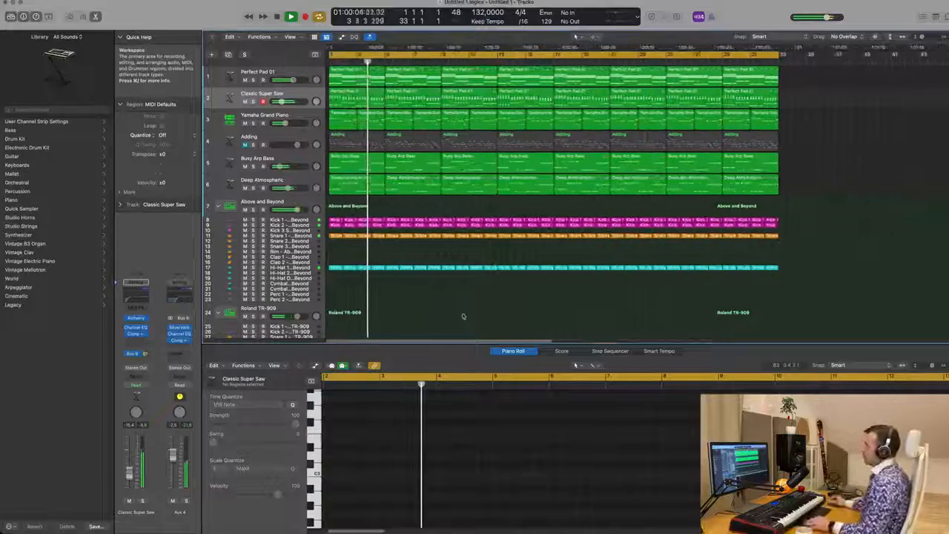
pyautogui.scroll(-4, 463, 315)
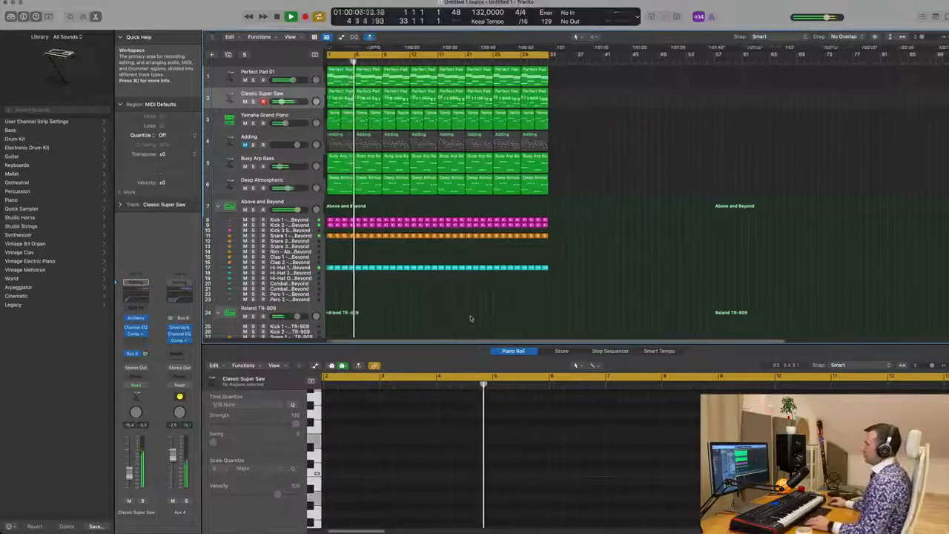
pyautogui.scroll(2, 466, 317)
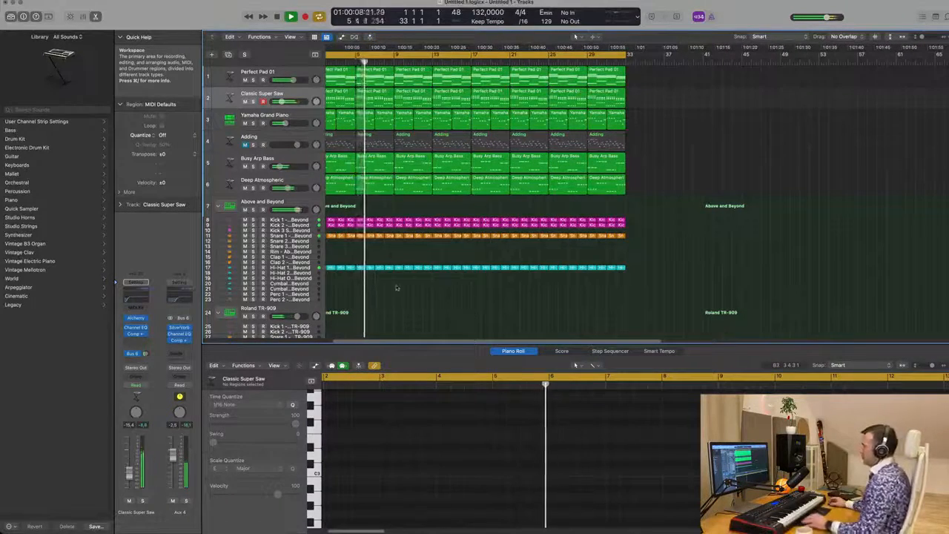
pyautogui.scroll(-5, 469, 316)
pyautogui.scroll(-1, 394, 249)
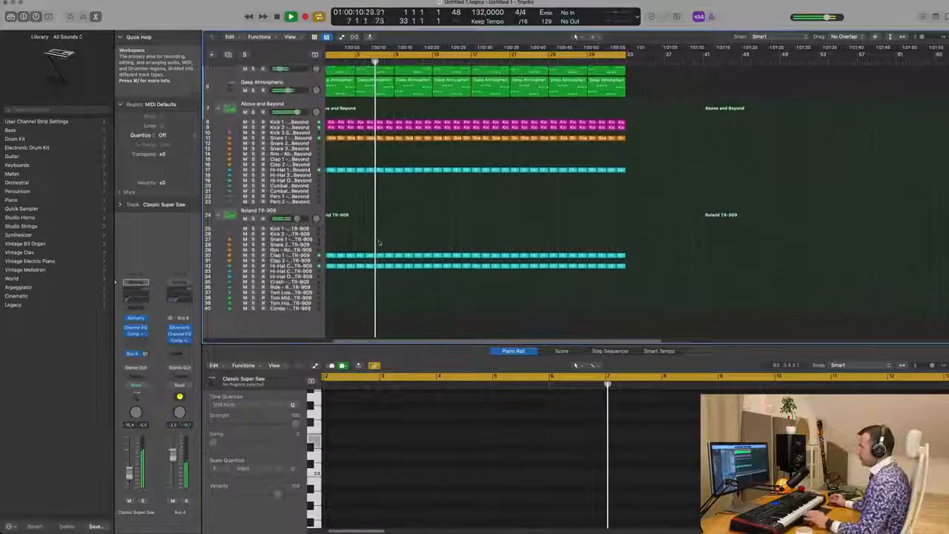
pyautogui.press('Return')
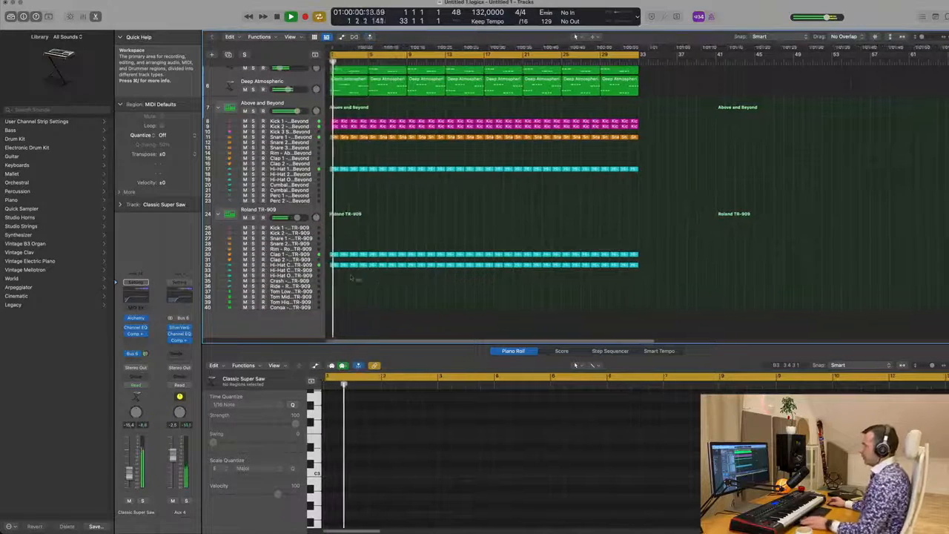
# Step: Copy the first hi-hat region onto the TR-909 crash track and strip it down to its first note
pyautogui.click(330, 264)
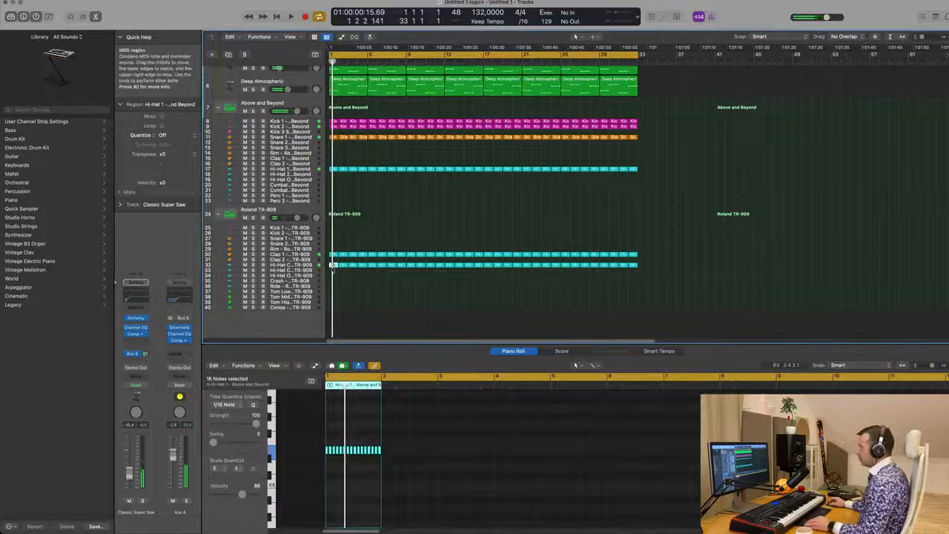
pyautogui.moveTo(332, 268); pyautogui.dragTo(335, 281)
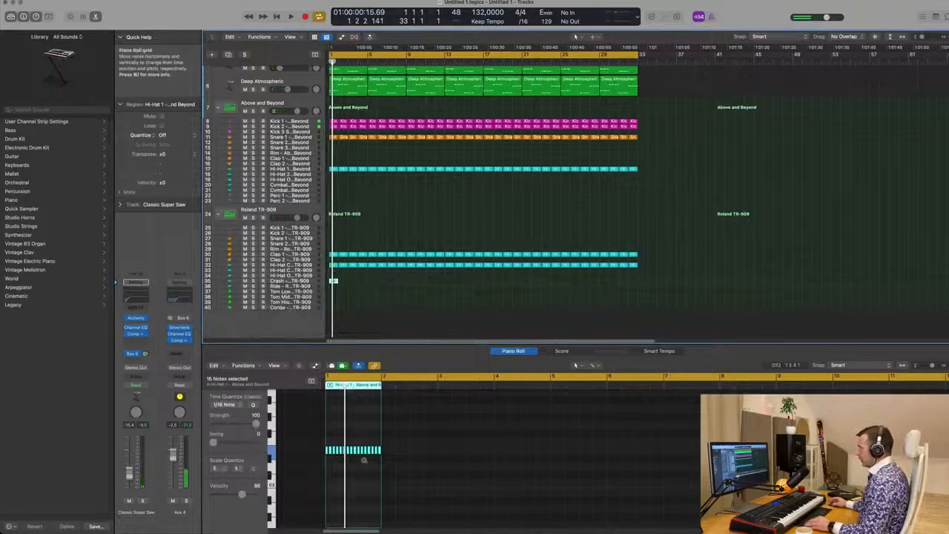
pyautogui.scroll(5, 364, 461)
pyautogui.moveTo(333, 440); pyautogui.dragTo(453, 462)
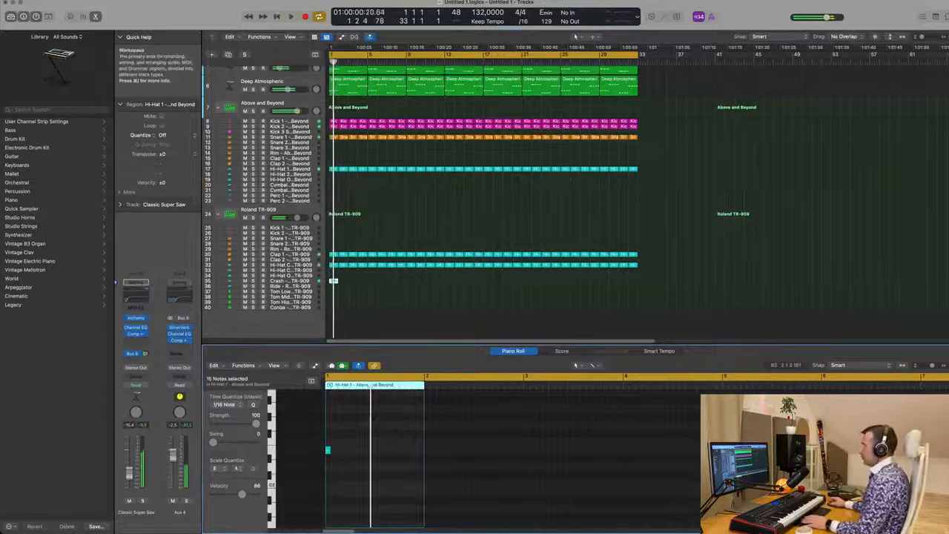
# Step: Copy the crash region along the crash track so a crash hit repeats every few bars
pyautogui.click(335, 282)
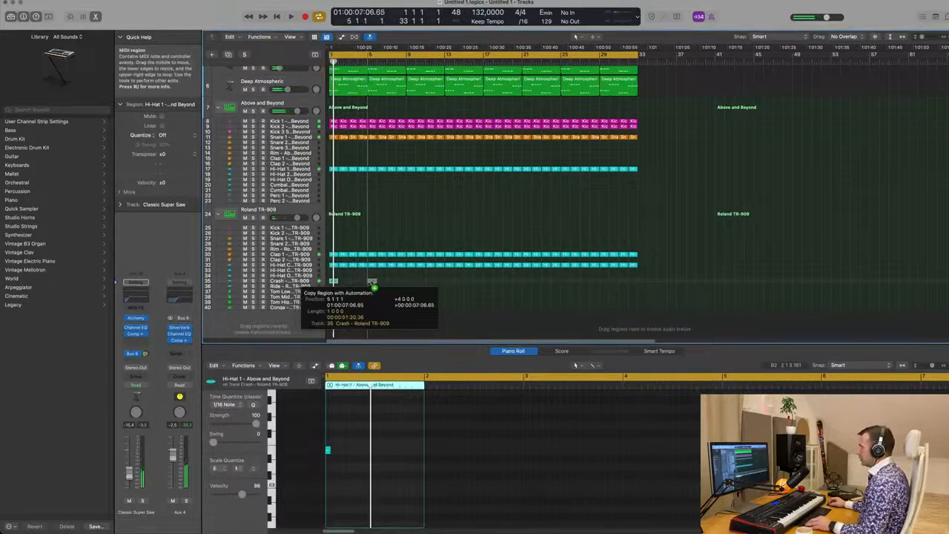
pyautogui.moveTo(372, 283); pyautogui.dragTo(412, 285)
pyautogui.keyDown('shift'); pyautogui.click(334, 282); pyautogui.keyUp('shift')
pyautogui.click(322, 282)
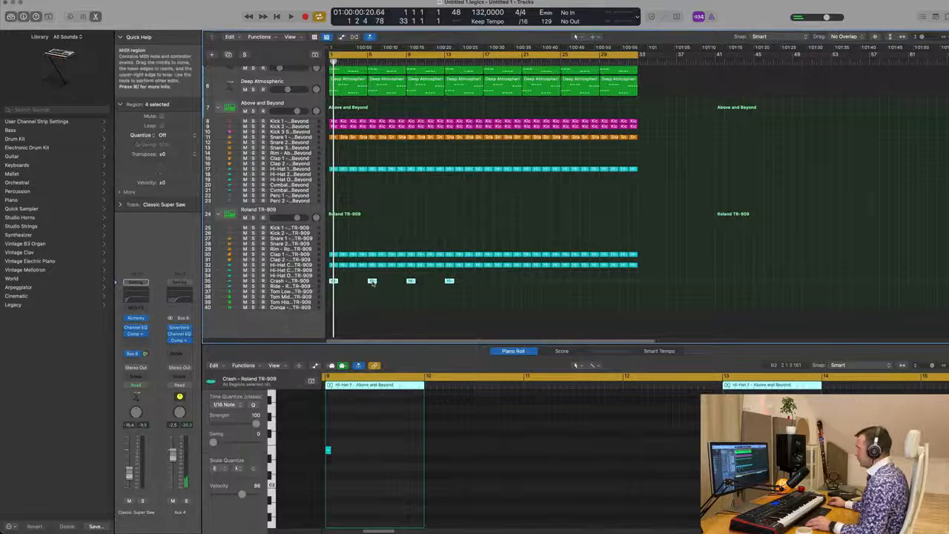
pyautogui.moveTo(372, 283); pyautogui.dragTo(522, 286)
# Step: Play back the arrangement, muting the Yamaha Grand Piano track and unmuting the Adding track
pyautogui.press('space')
pyautogui.press('super+Left')
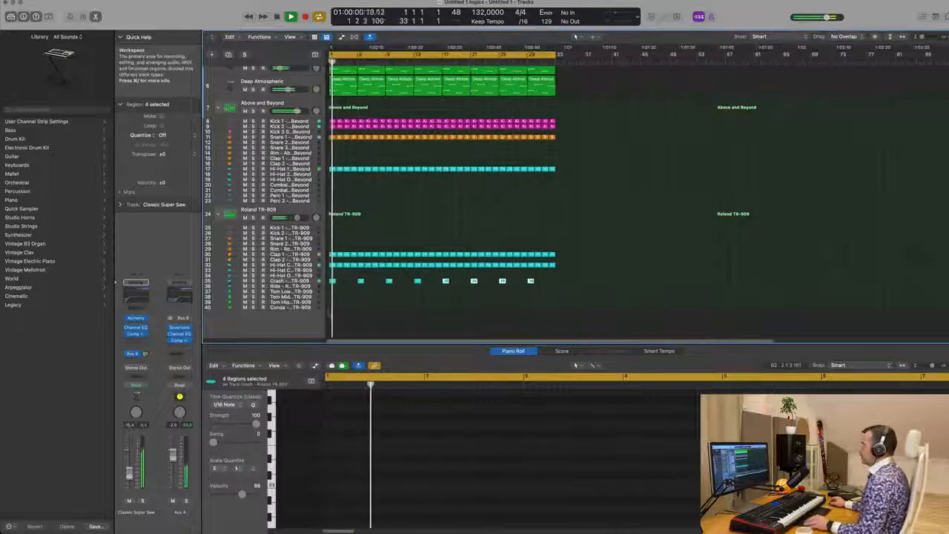
pyautogui.scroll(5, 261, 124)
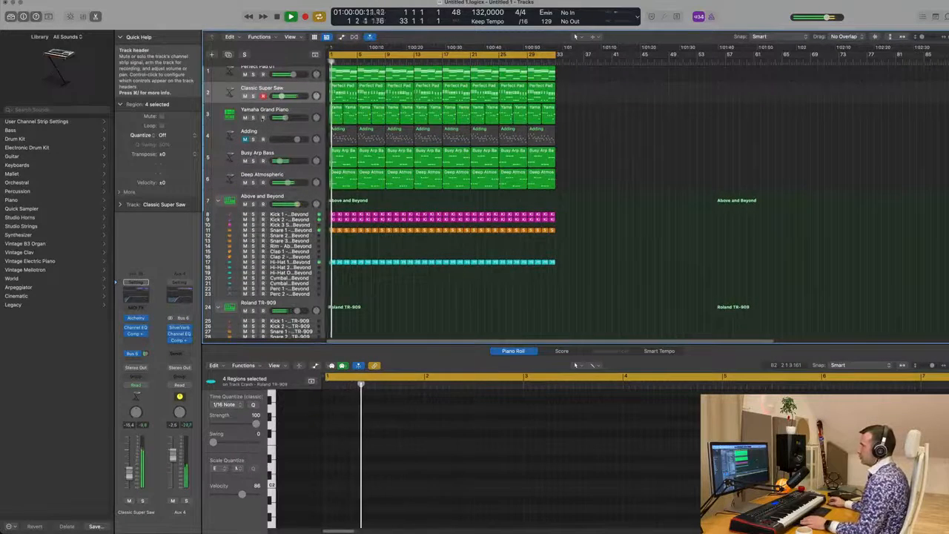
pyautogui.click(244, 118)
pyautogui.press('space')
pyautogui.press('space')
pyautogui.click(245, 139)
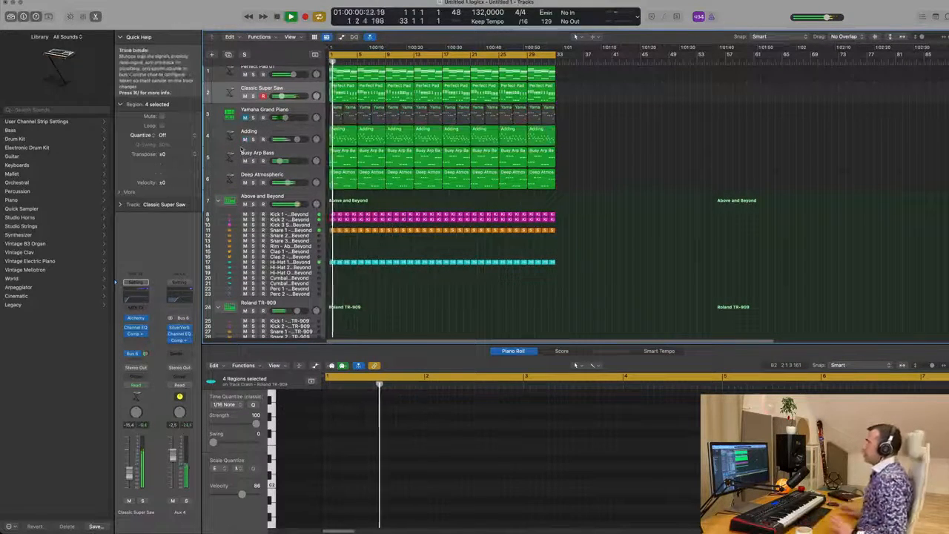